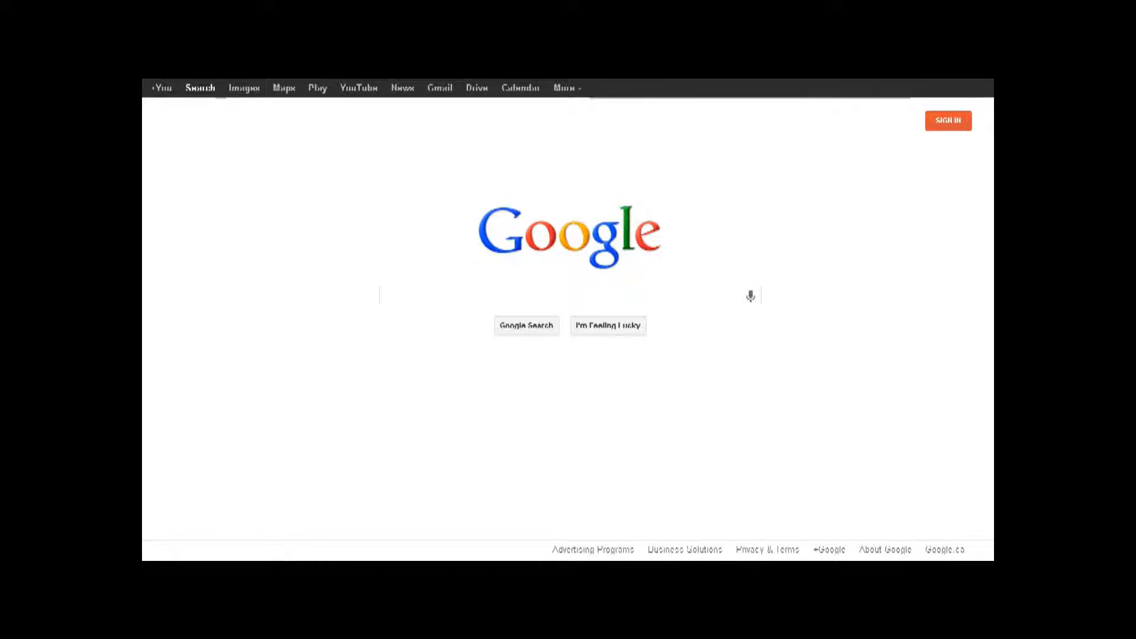
- Go to the Namecheap website from the browser address bar
text(ne)
key(Return)
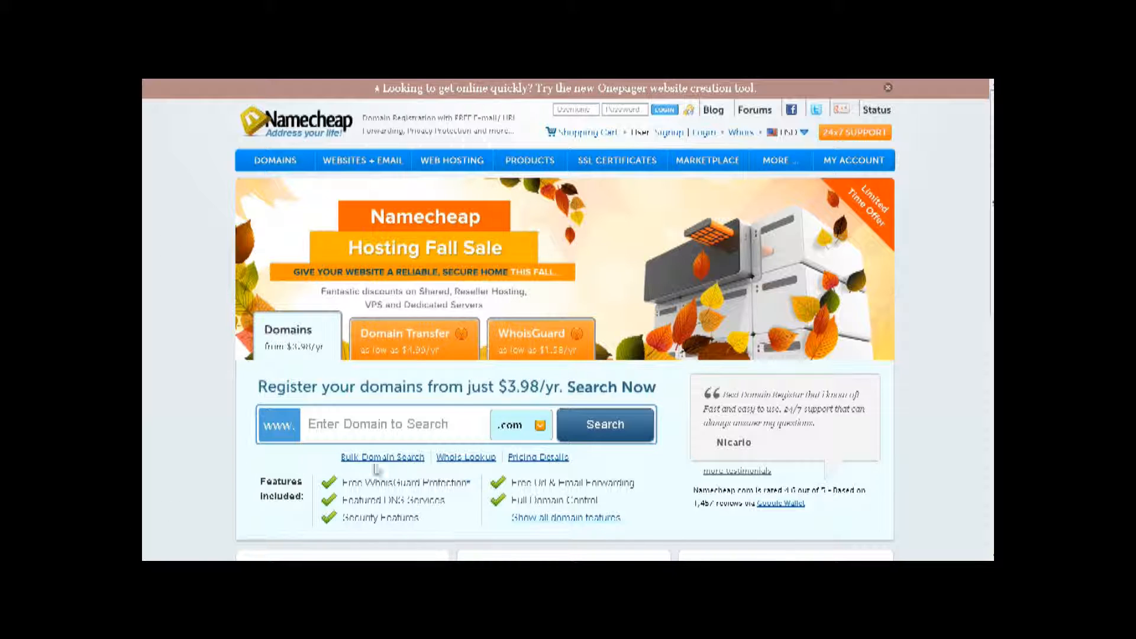
- Enter recipesonline in Namecheap's domain search box and bring up the extension list
click(342, 424)
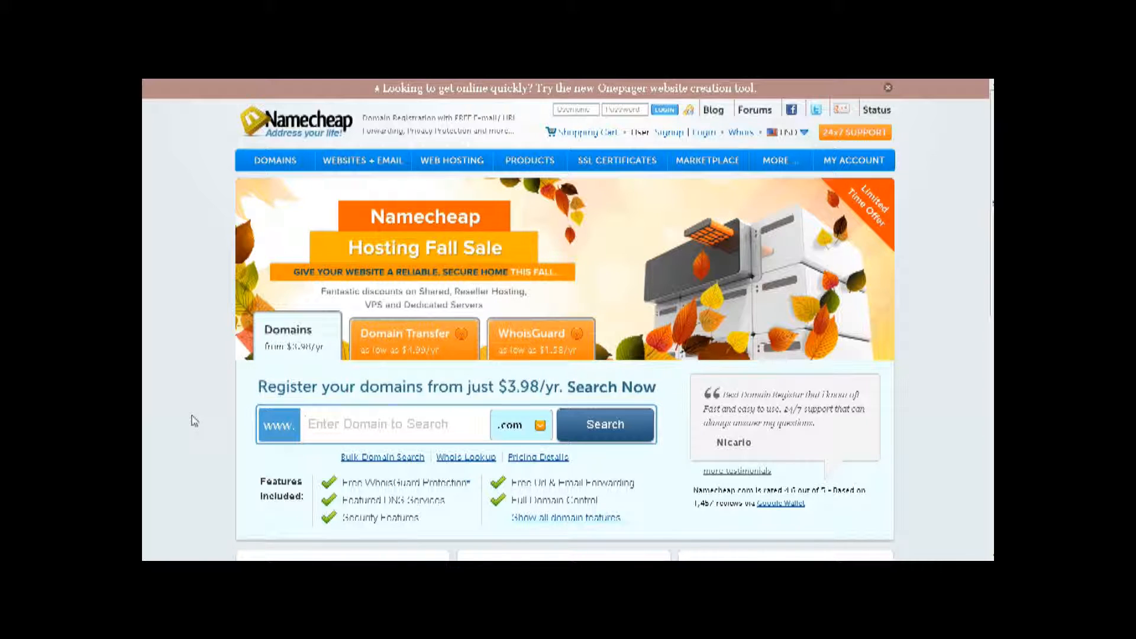
text(recipesonline)
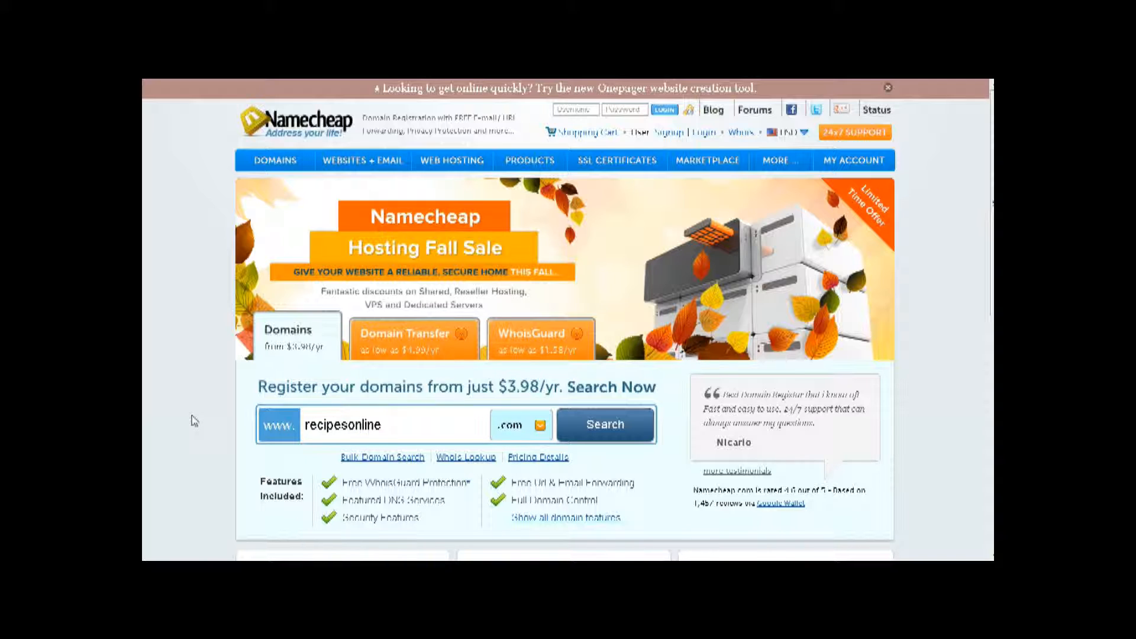
click(540, 427)
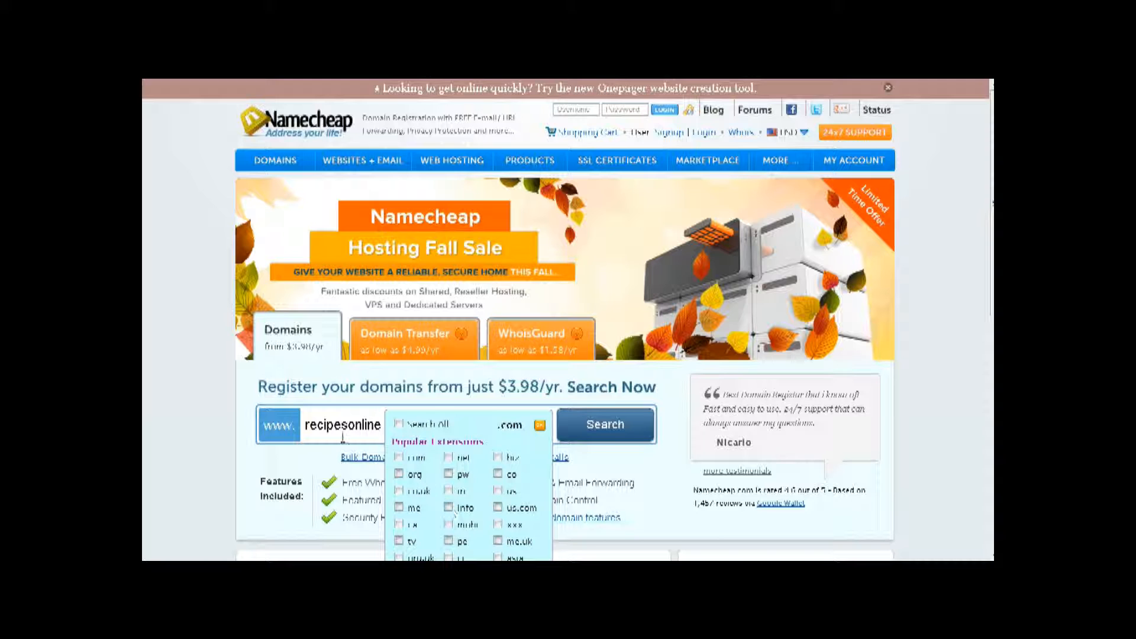
- Search recipesonline across extensions, find .com taken, then switch to the GoDaddy tab
click(590, 422)
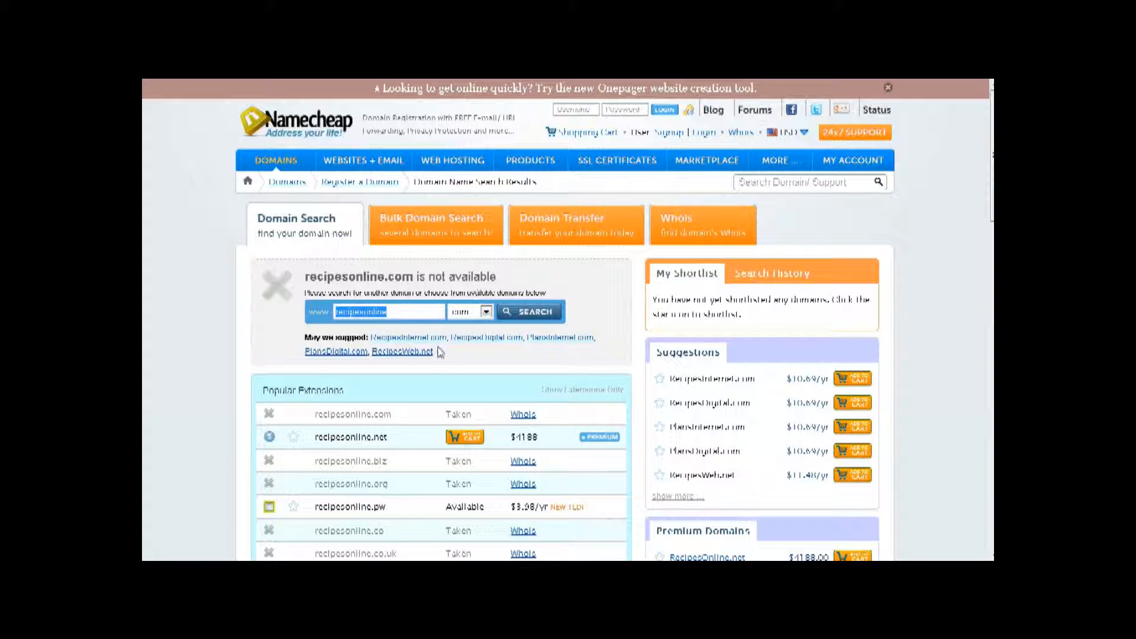
scroll(429, 391, down, 2)
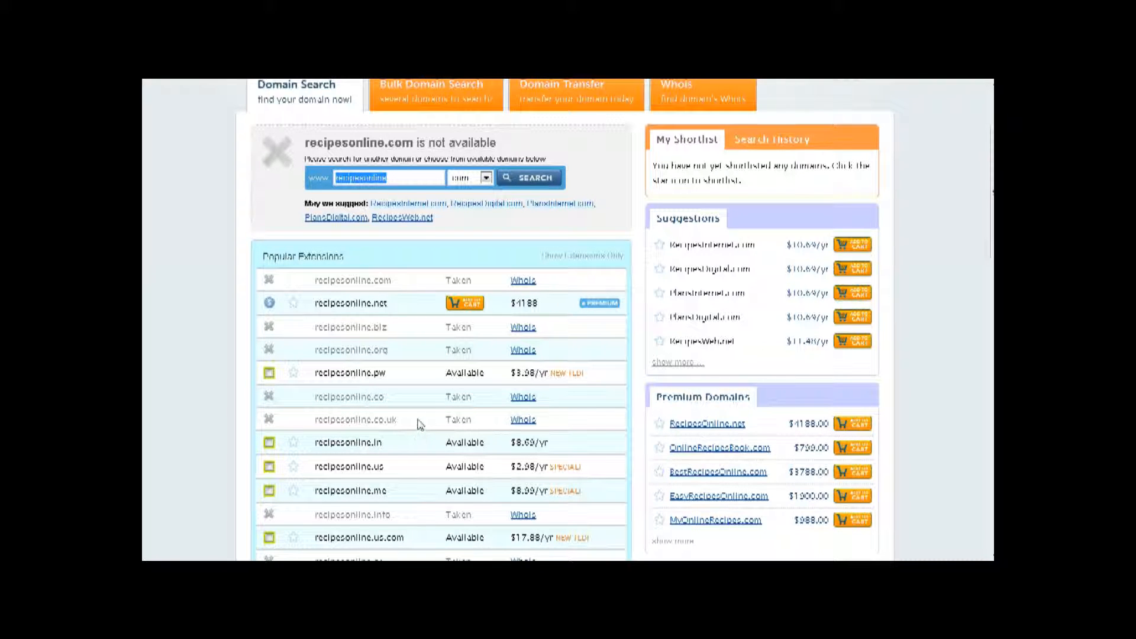
click(424, 420)
scroll(589, 261, up, 2)
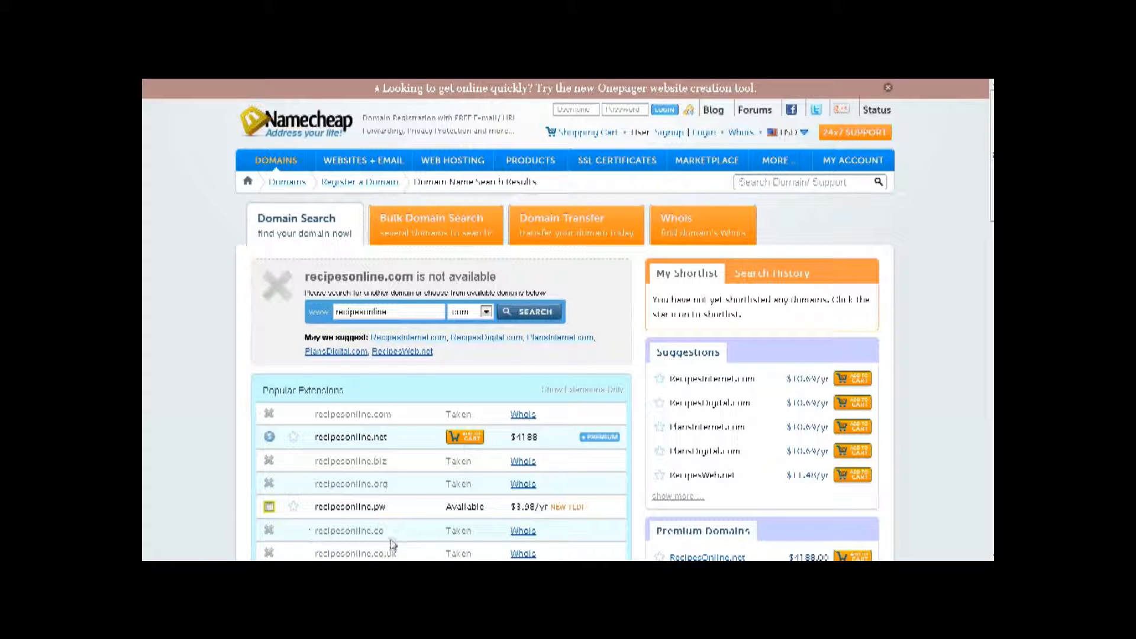
key(ctrl+Tab)
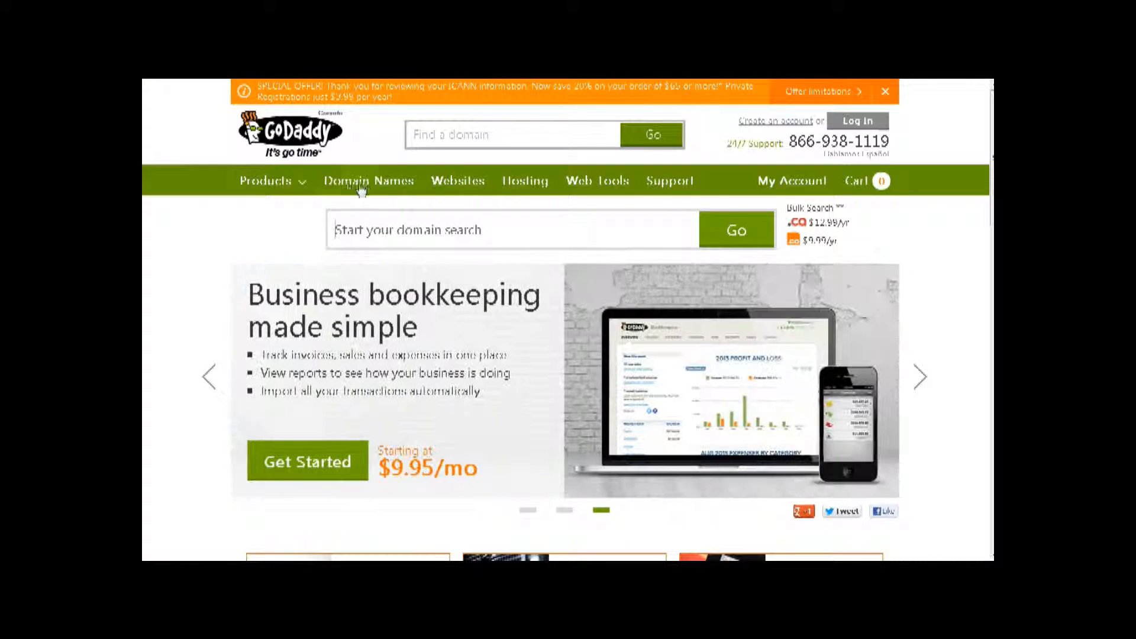
- Search GoDaddy for myrecipecollection.com, shown available at $4,288.00 for the first year
click(445, 134)
text(my)
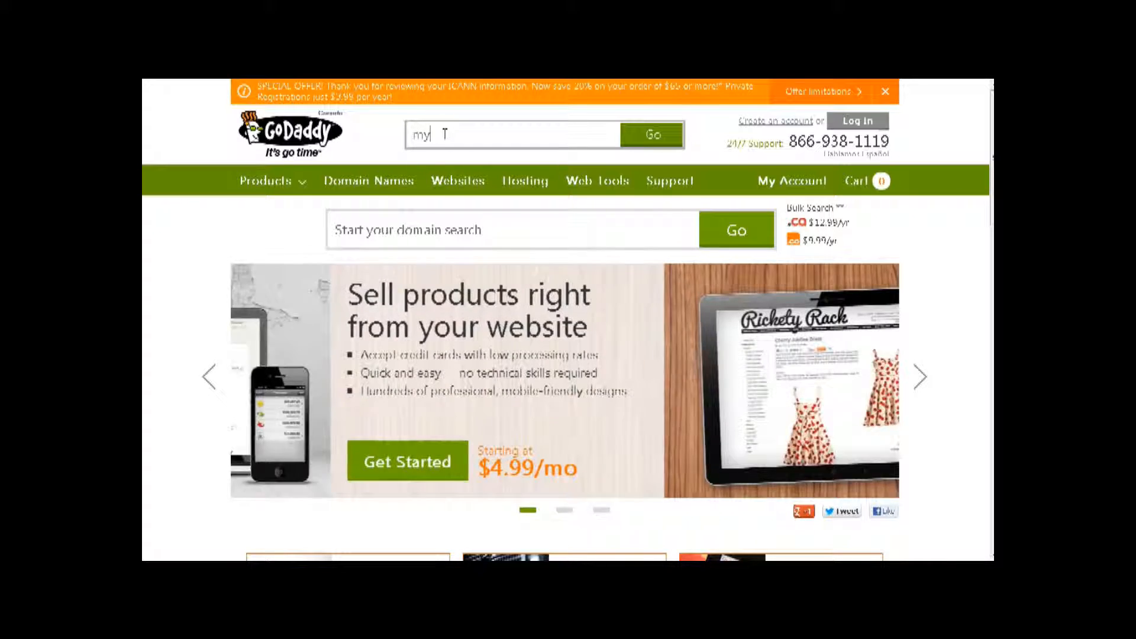
text(red)
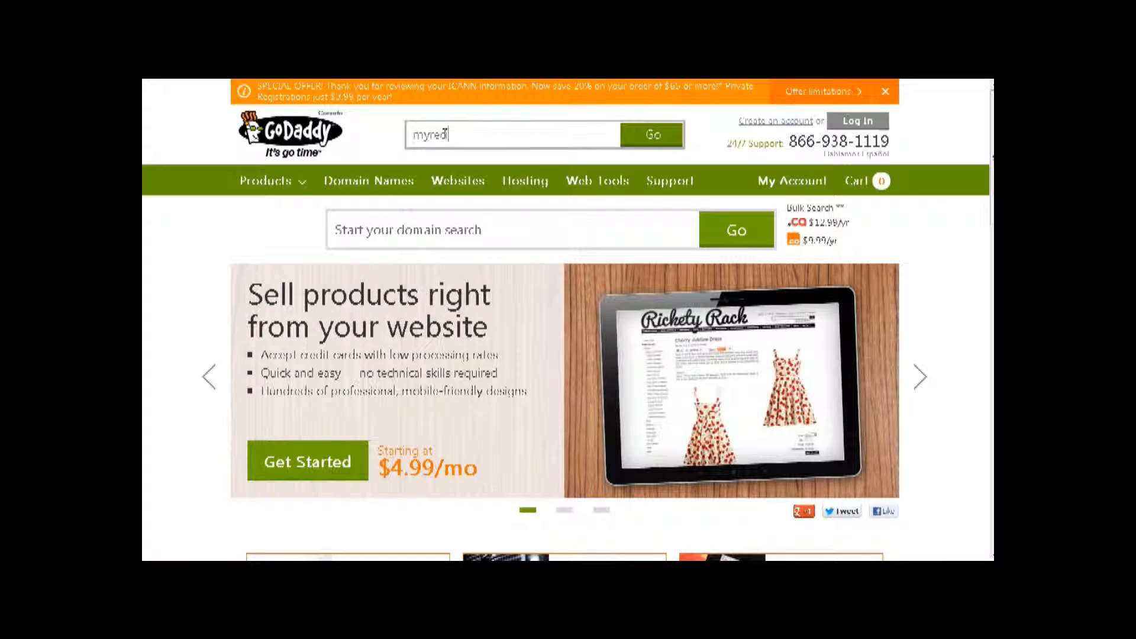
text(pecollection)
key(Return)
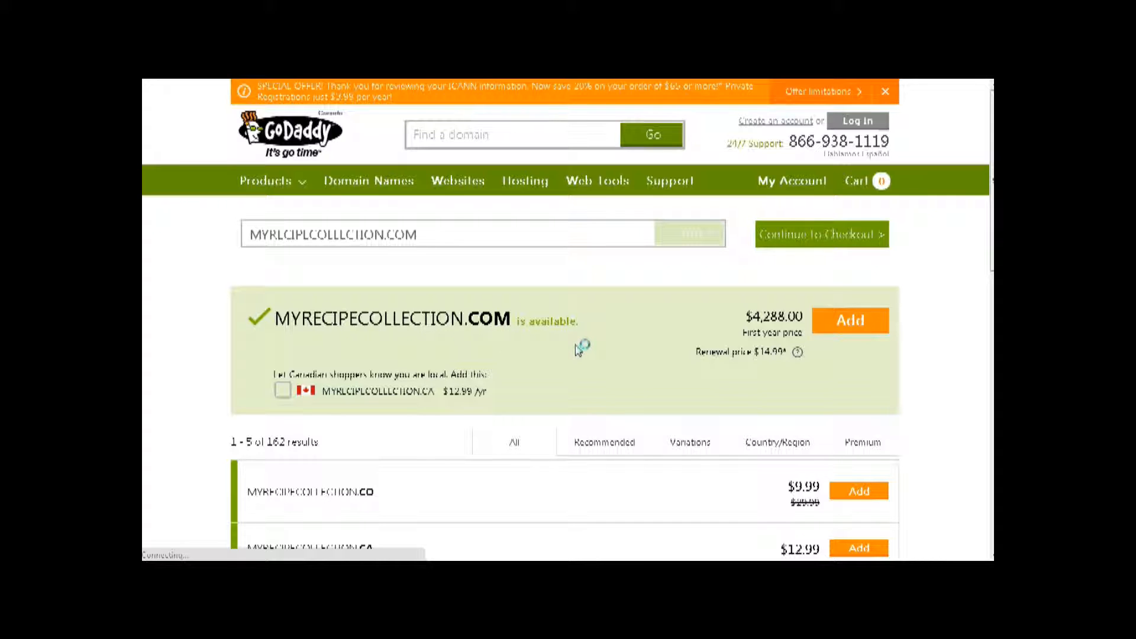
- Scroll through GoDaddy's alternative domain suggestions for myrecipecollection
scroll(580, 349, down, 4)
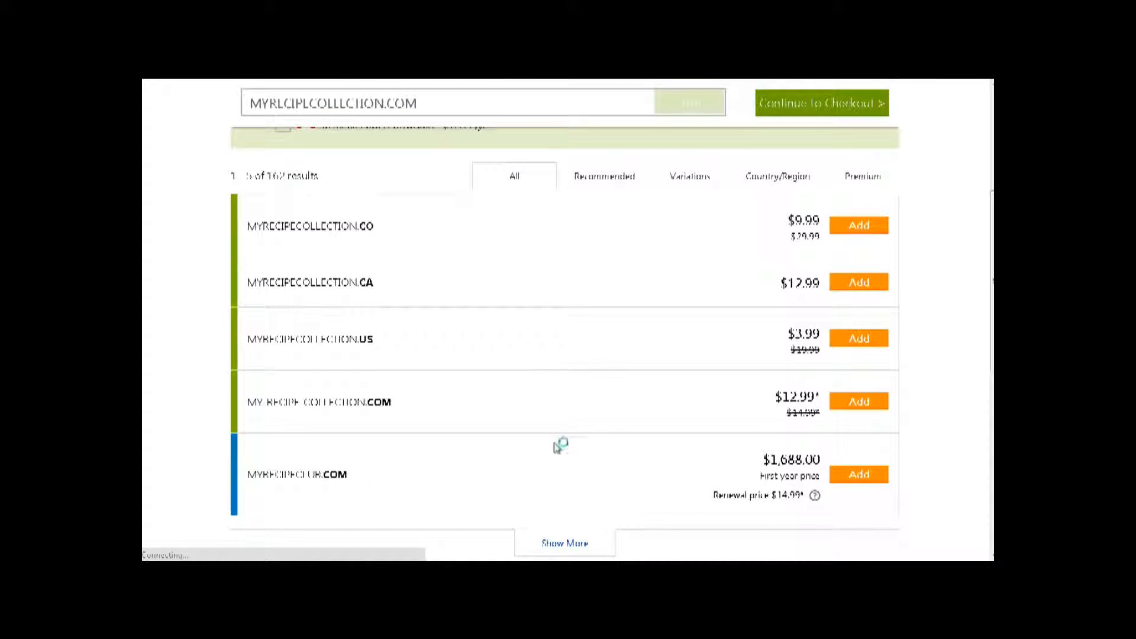
scroll(556, 438, up, 2)
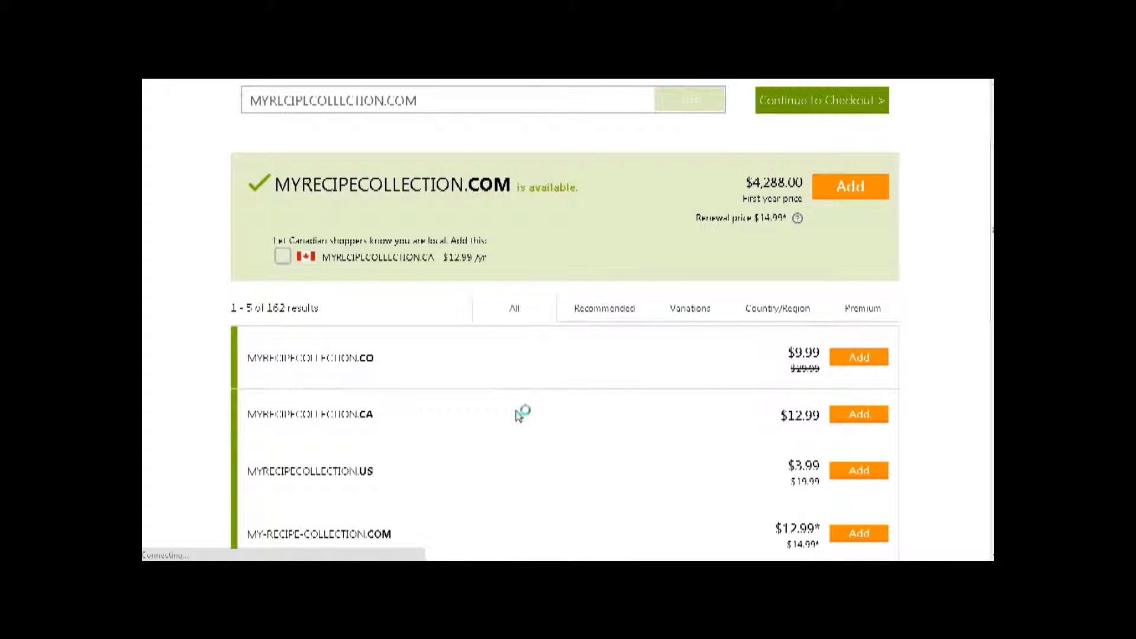
scroll(743, 367, down, 3)
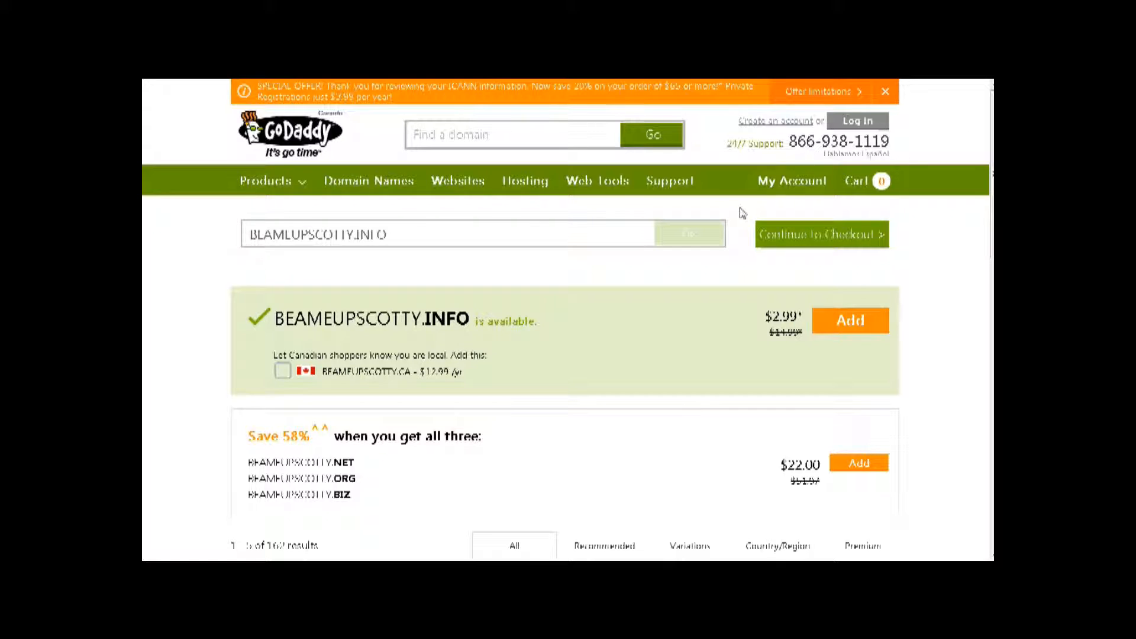
- Add beameupscotty.info to the cart and continue to checkout
click(854, 325)
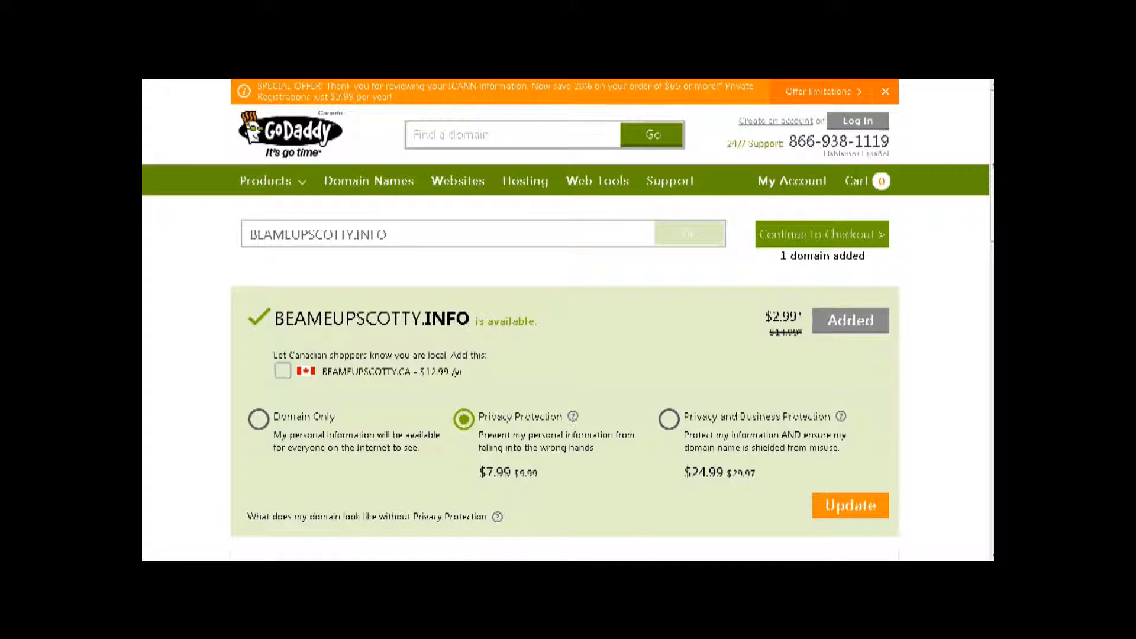
click(806, 241)
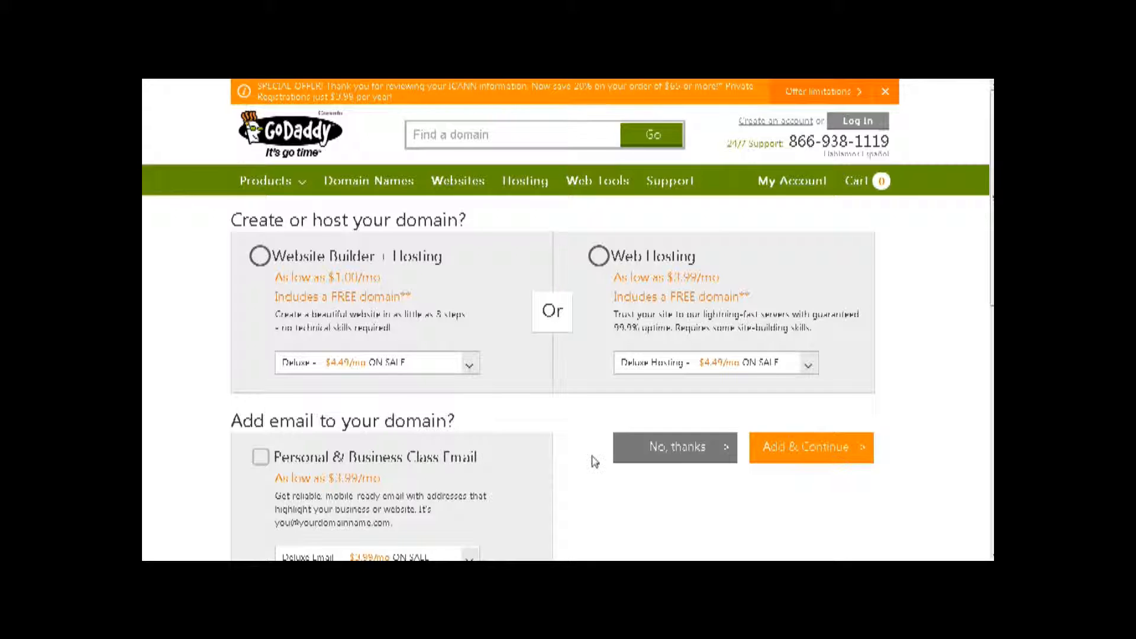
- Decline the hosting, email and expiring-domain renewal offers to reach the cart review
click(680, 449)
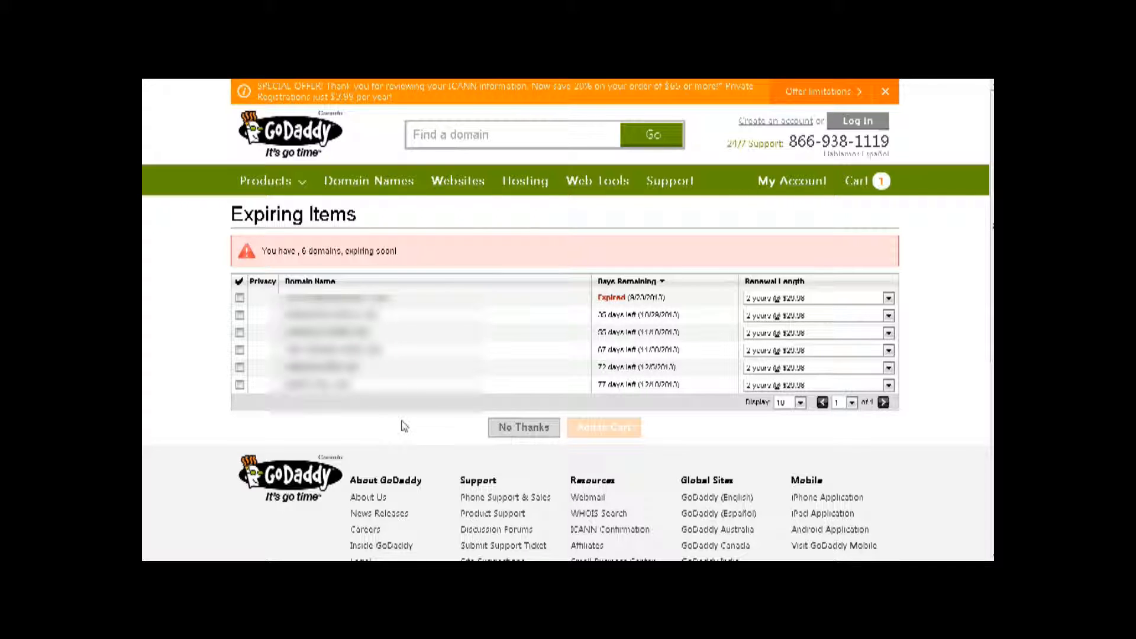
click(523, 425)
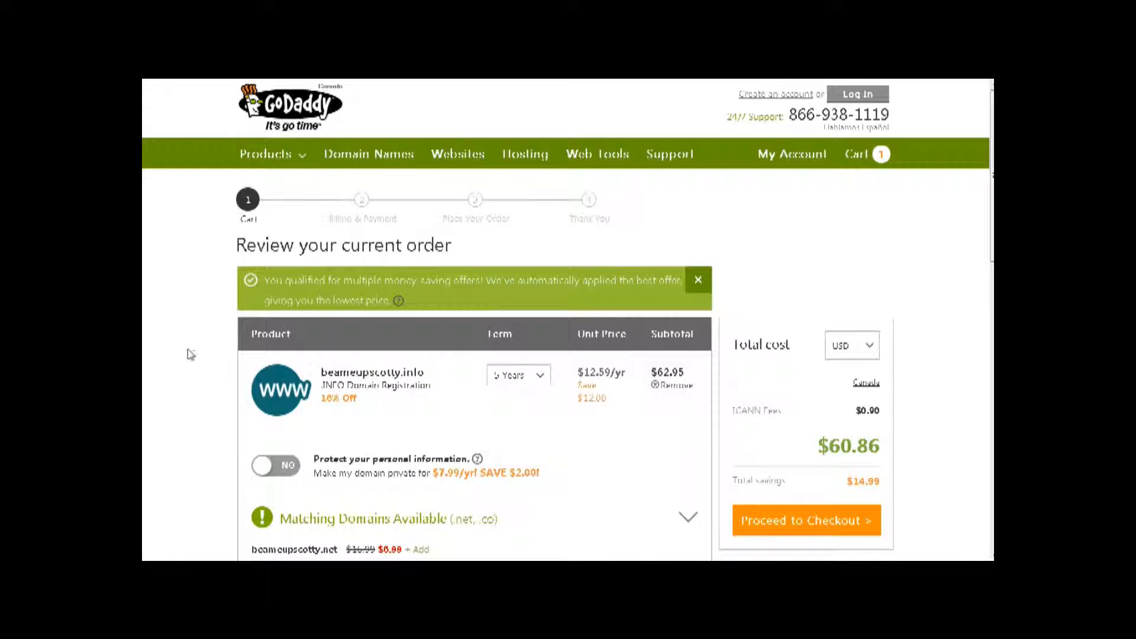
- Change beameupscotty.info's registration term to 1 year, lowering the total to $3.17
click(541, 379)
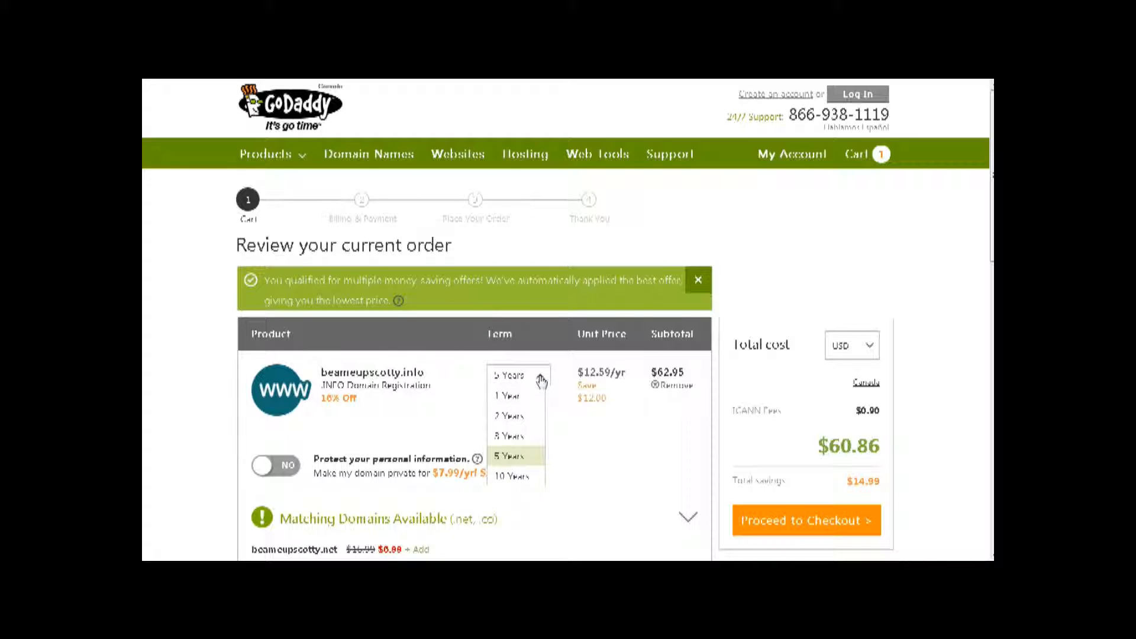
click(512, 395)
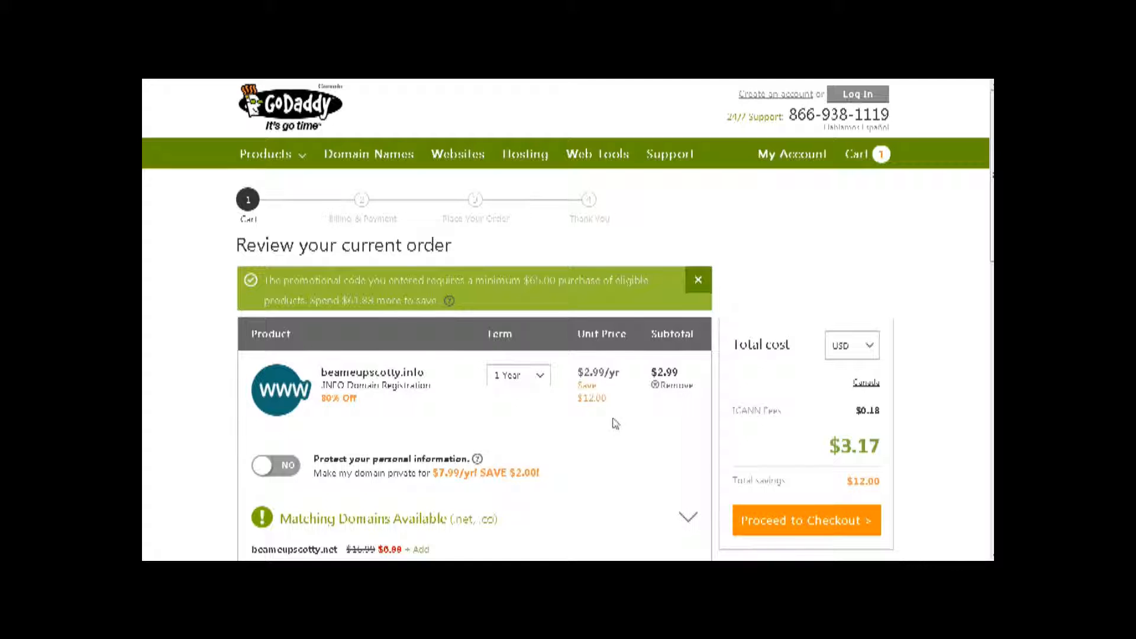
mouse_move(477, 458)
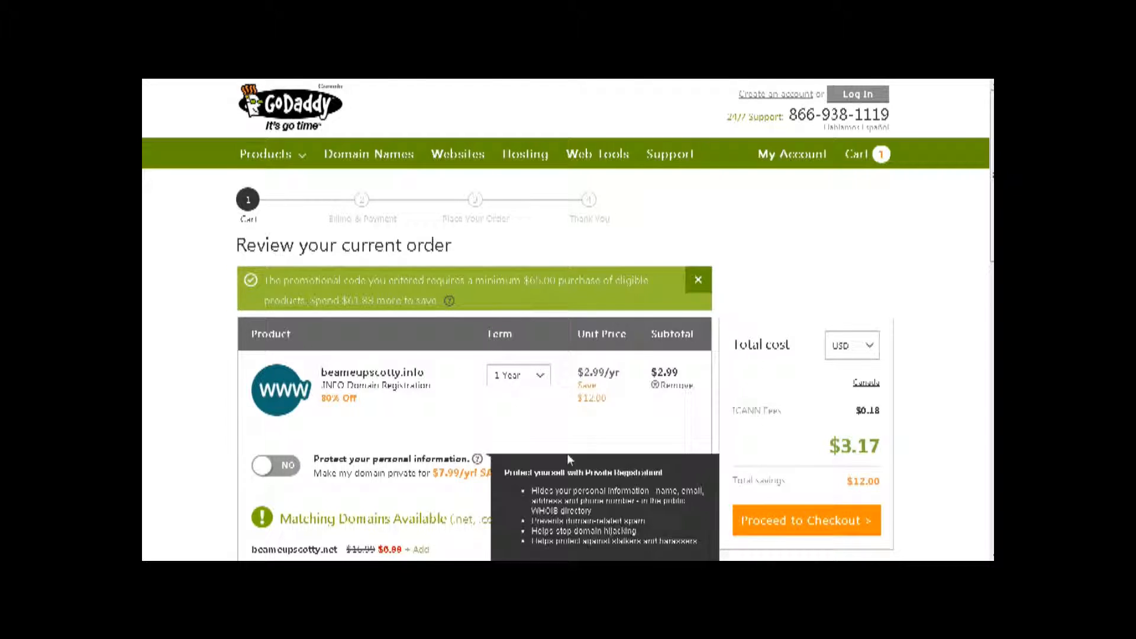
scroll(568, 459, down, 2)
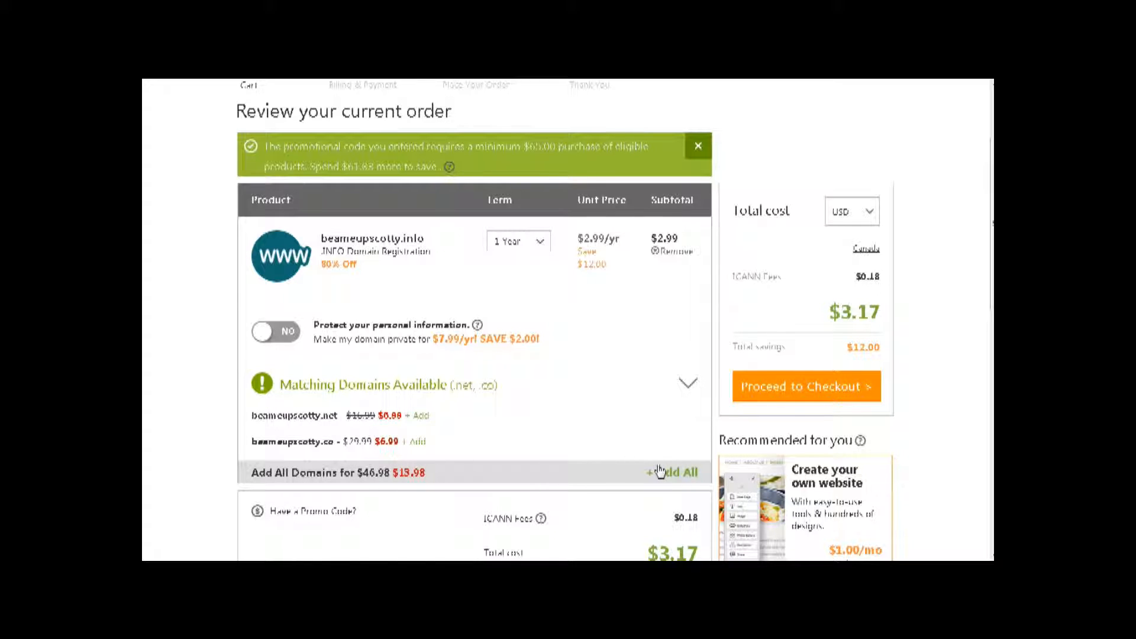
scroll(655, 471, up, 2)
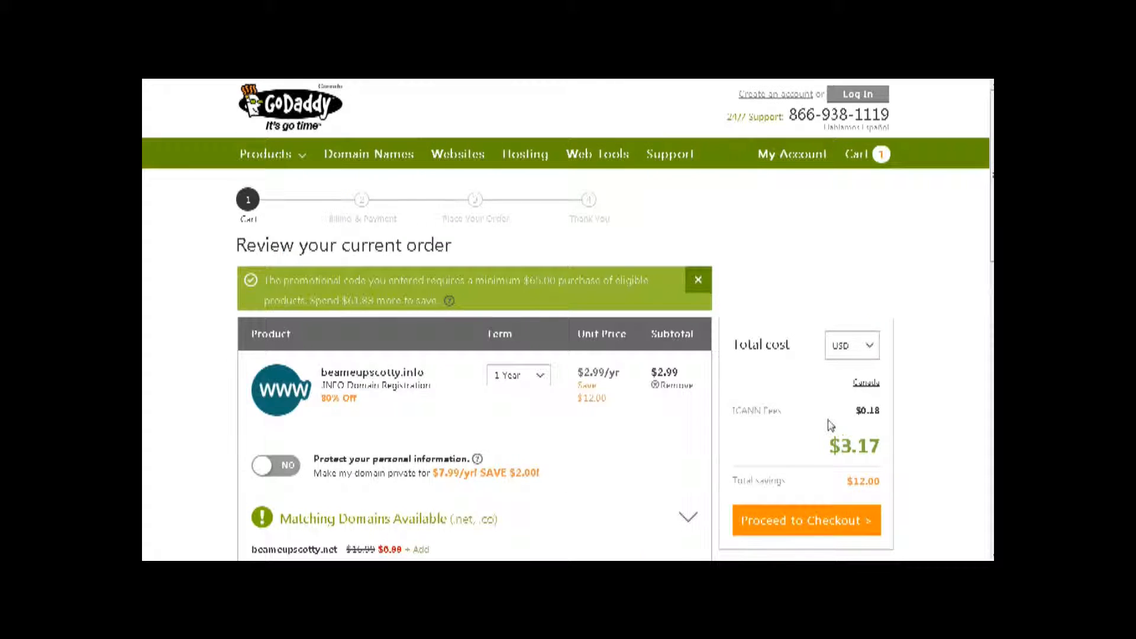
scroll(828, 426, down, 2)
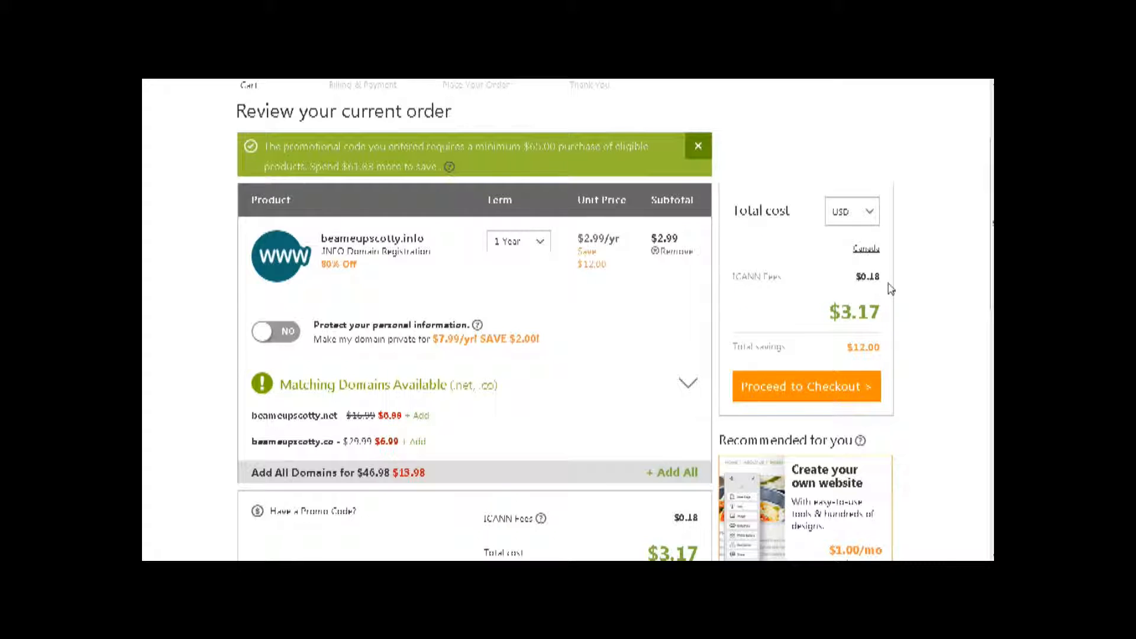
- Check out the beameupscotty.info order using the preferred saved payment method
scroll(923, 368, down, 2)
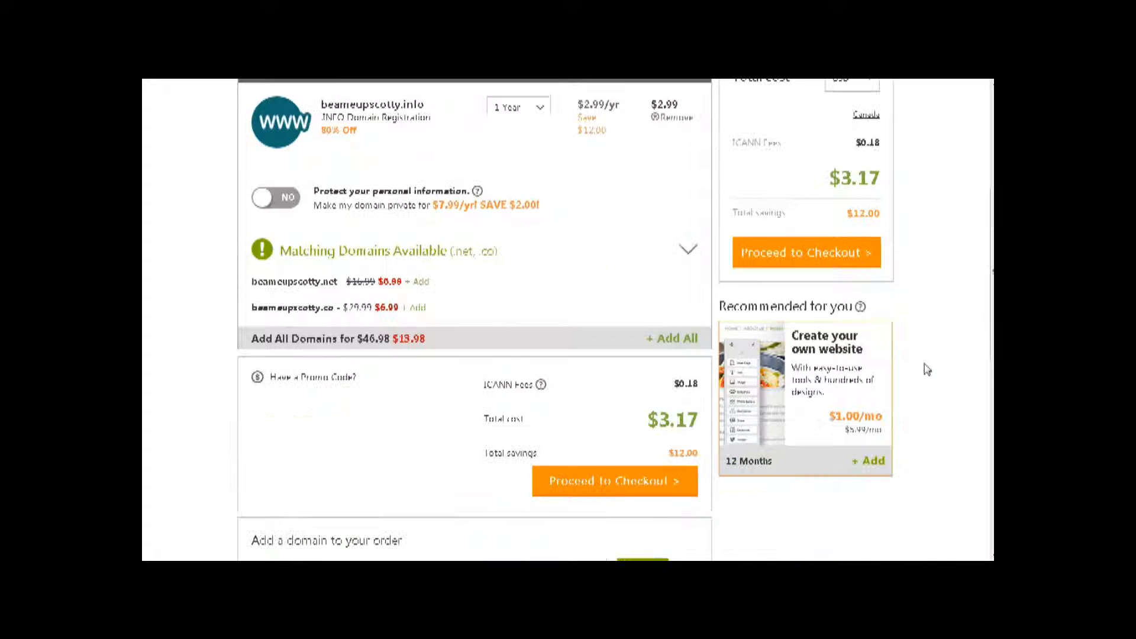
click(789, 261)
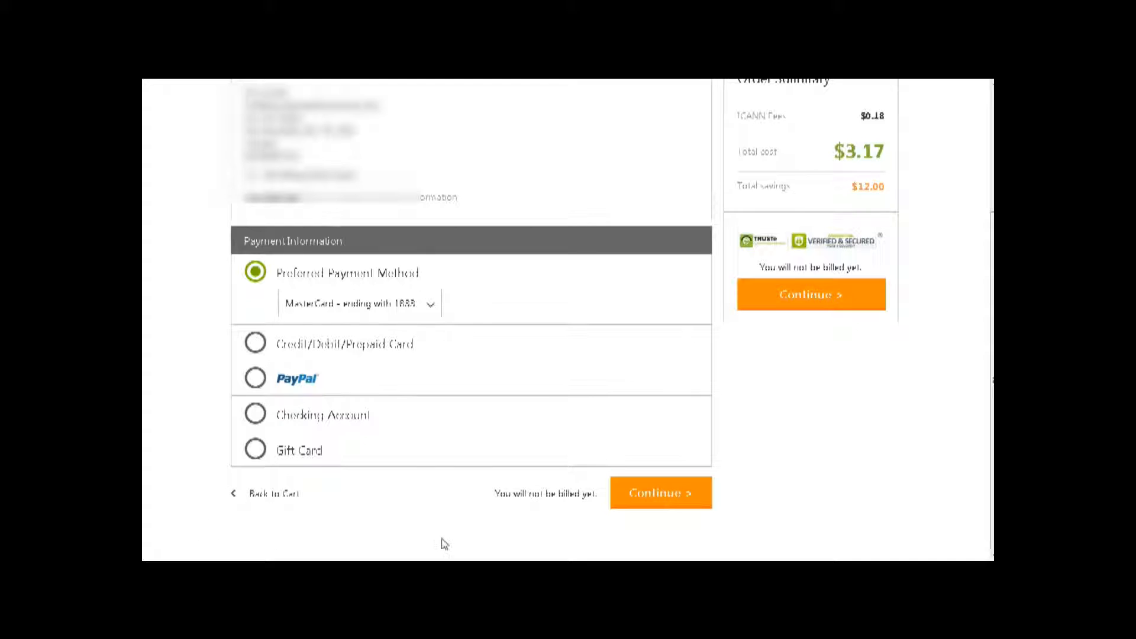
click(797, 296)
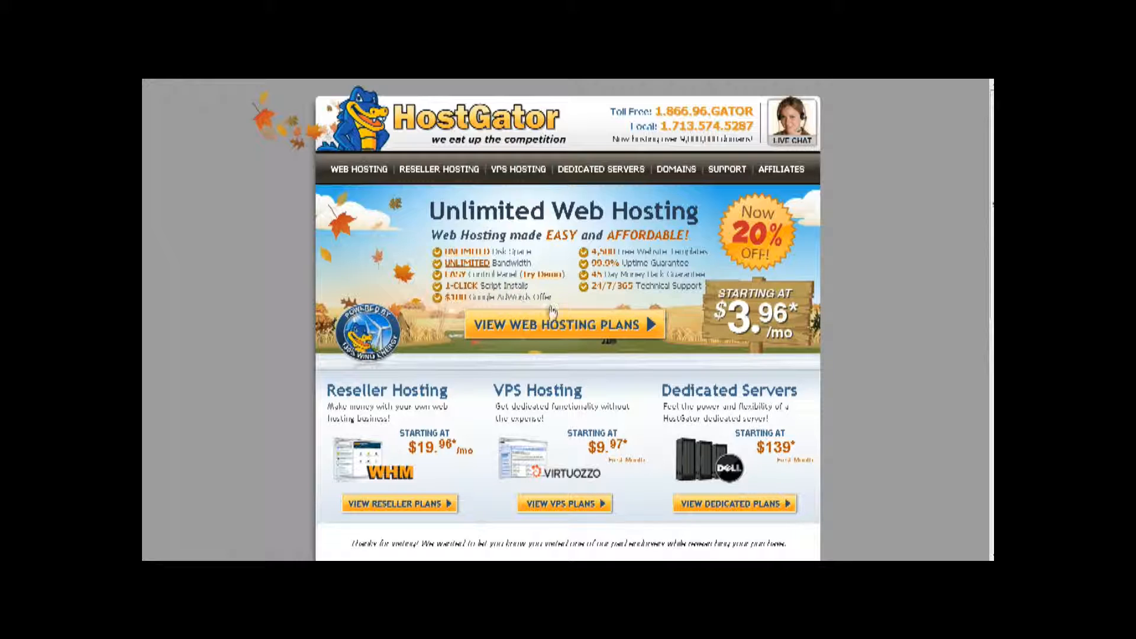
- Open HostGator's web hosting plans and scroll to the Hatchling, Baby and Business plans
click(577, 329)
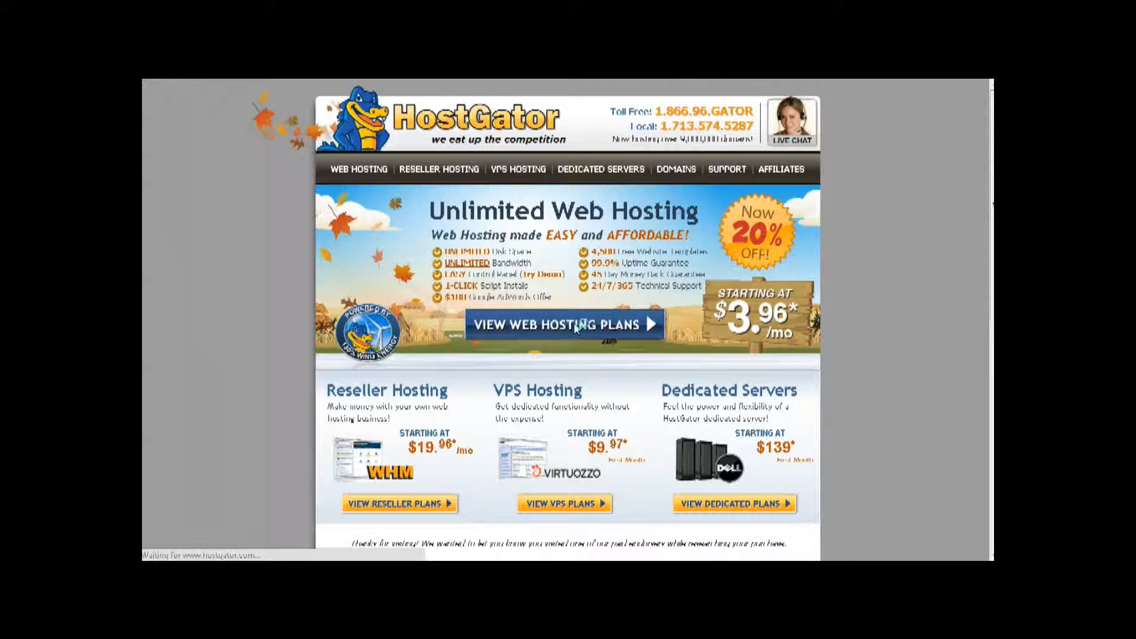
scroll(560, 320, down, 3)
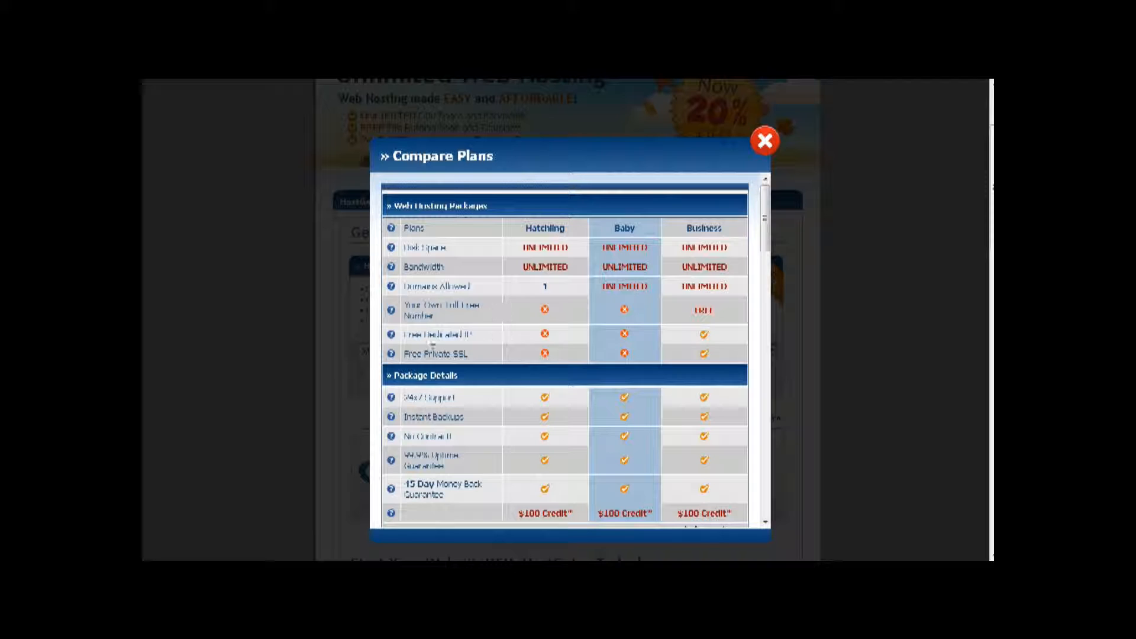
- Scroll through HostGator's Compare Plans table, then close it to return to the Hatchling, Baby and Business plans
scroll(571, 340, down, 2)
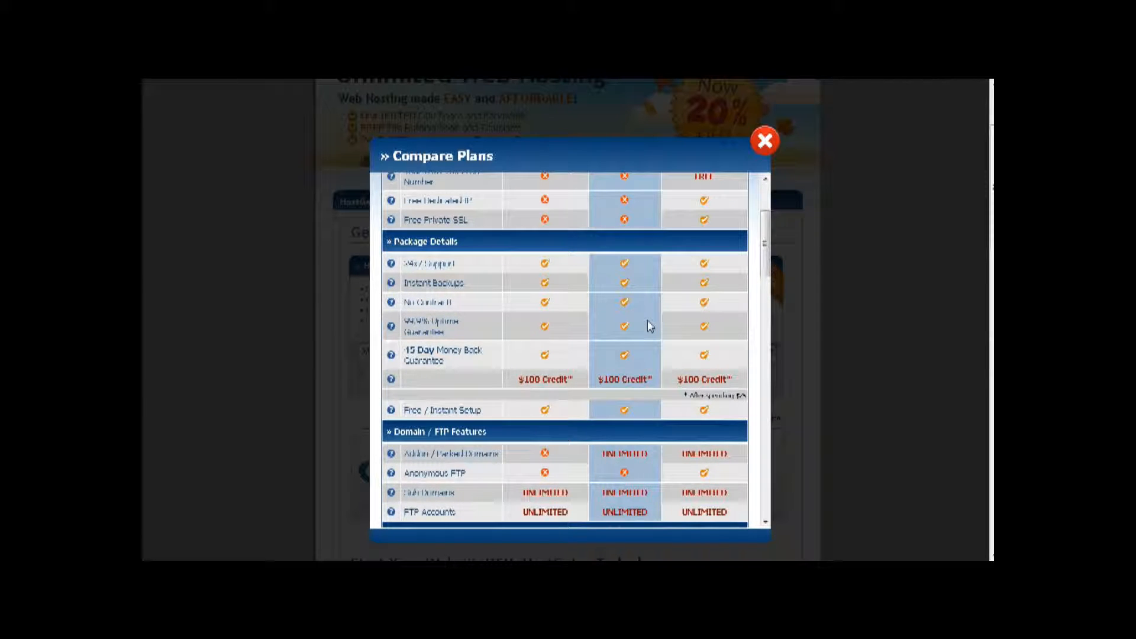
scroll(651, 326, up, 2)
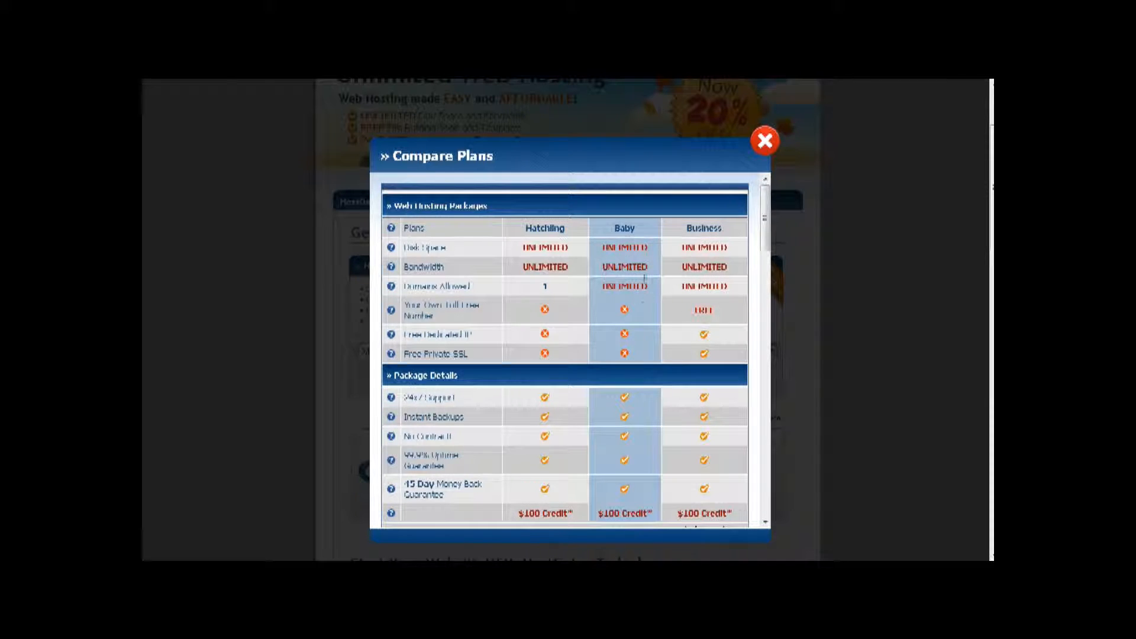
scroll(644, 295, down, 2)
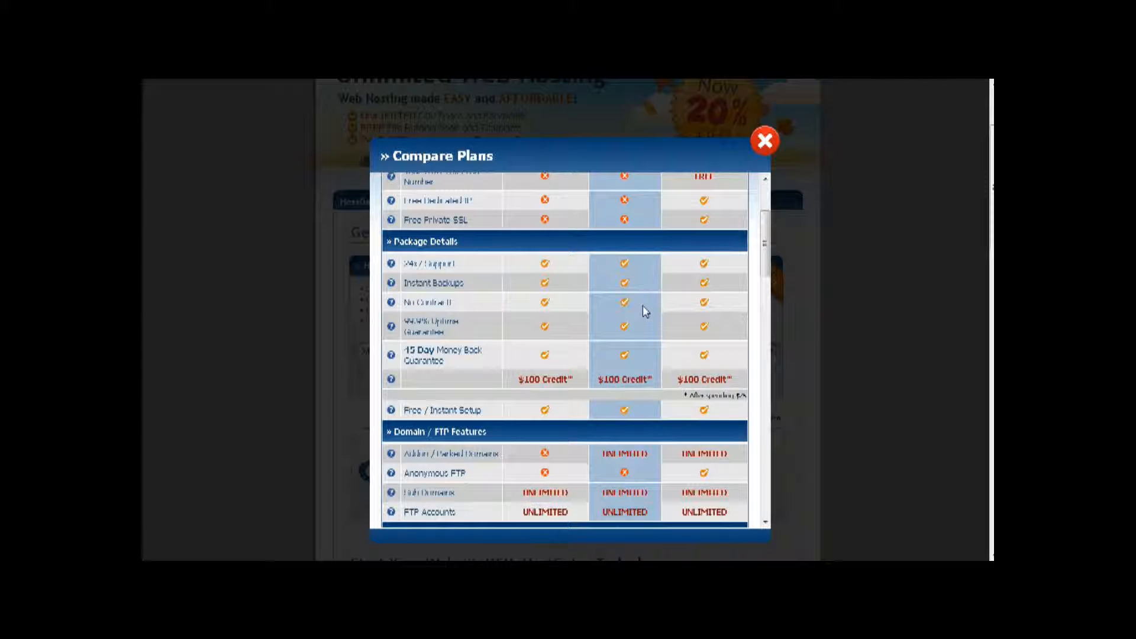
scroll(643, 306, up, 2)
scroll(640, 306, down, 2)
scroll(627, 338, down, 2)
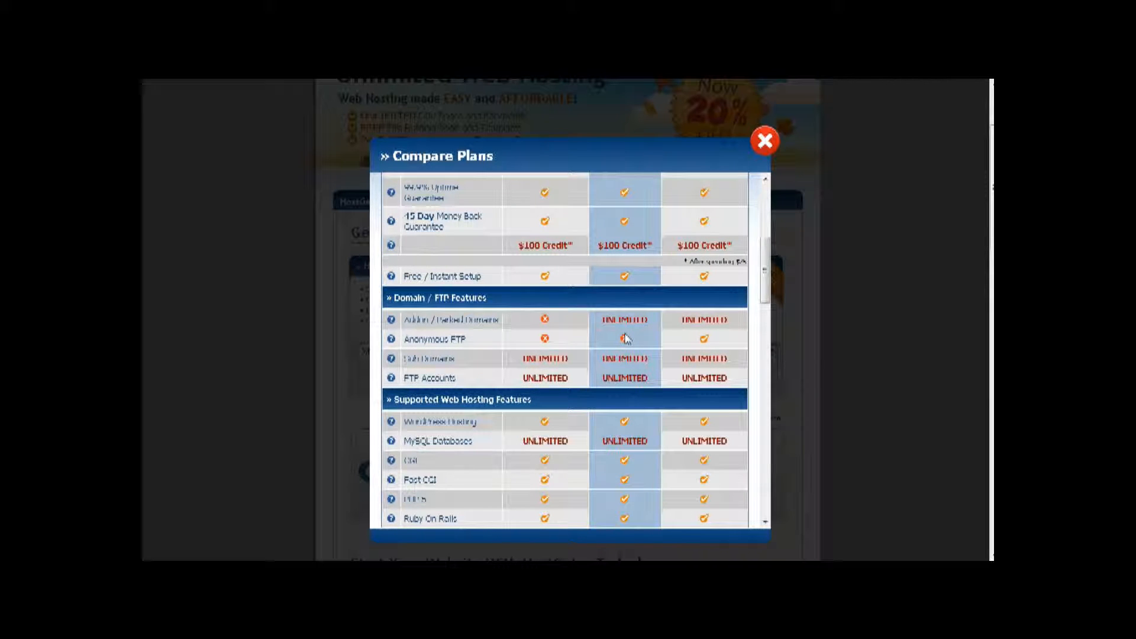
scroll(626, 338, down, 2)
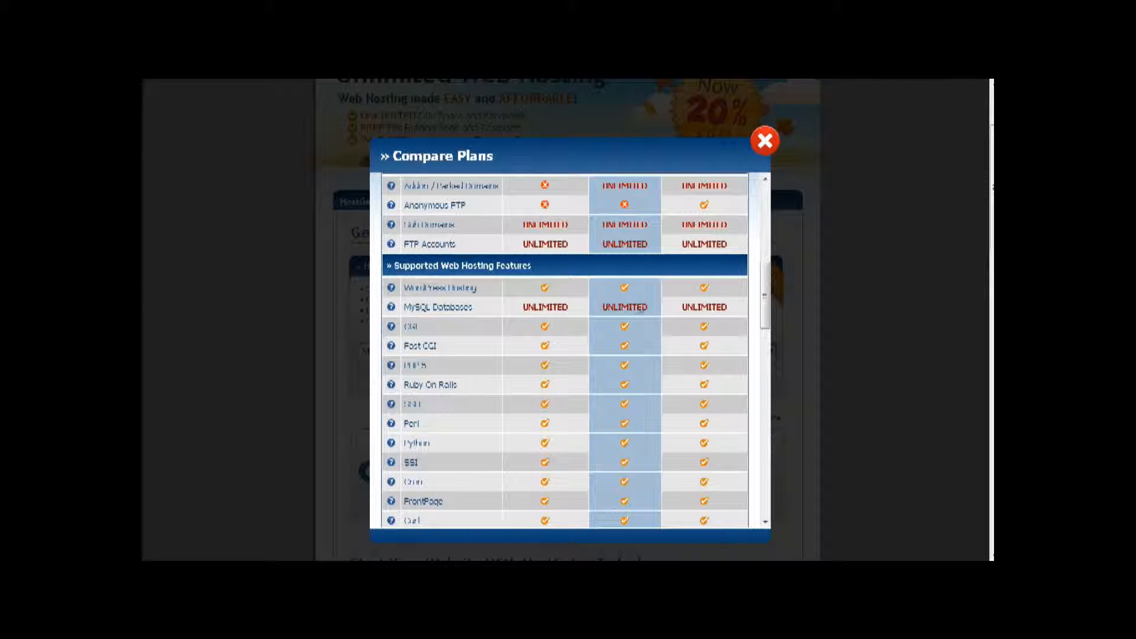
scroll(634, 337, down, 10)
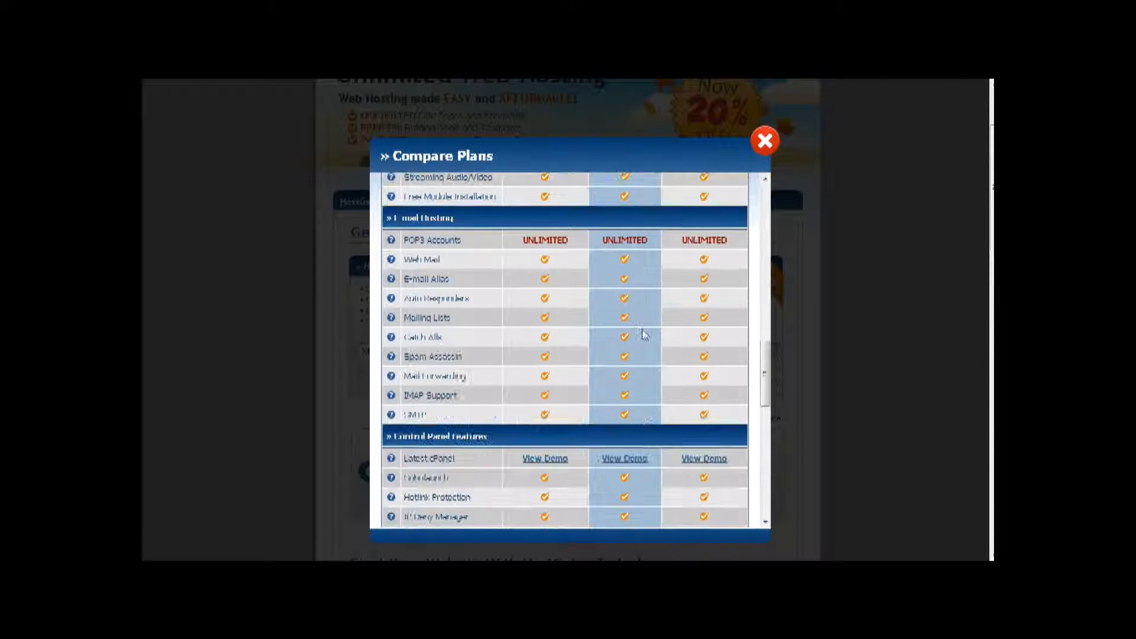
scroll(641, 329, up, 15)
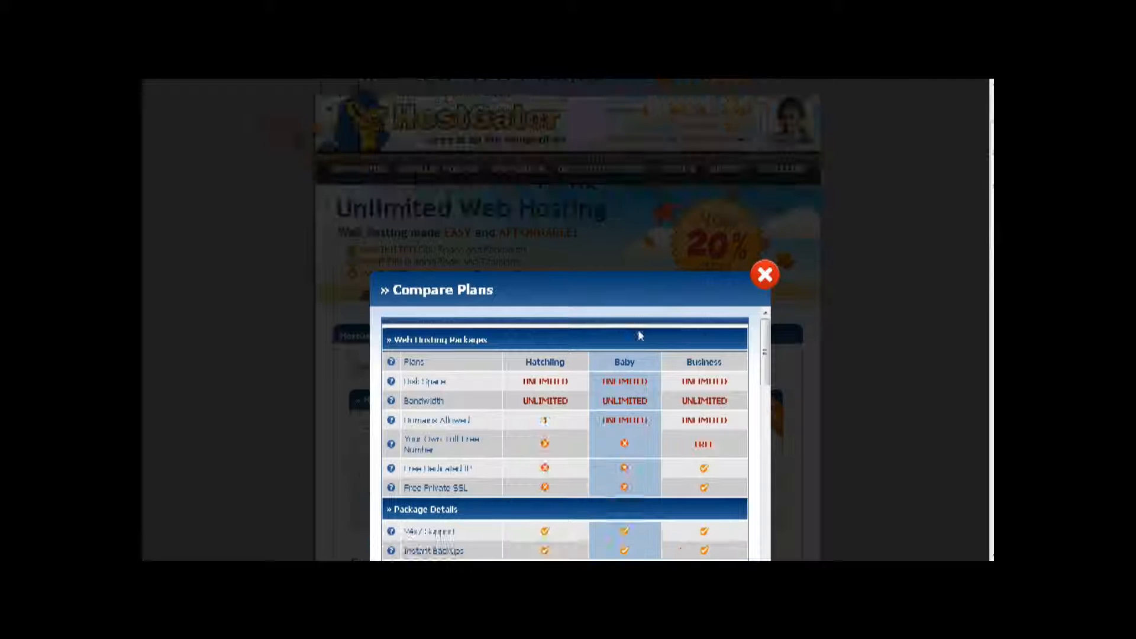
click(762, 275)
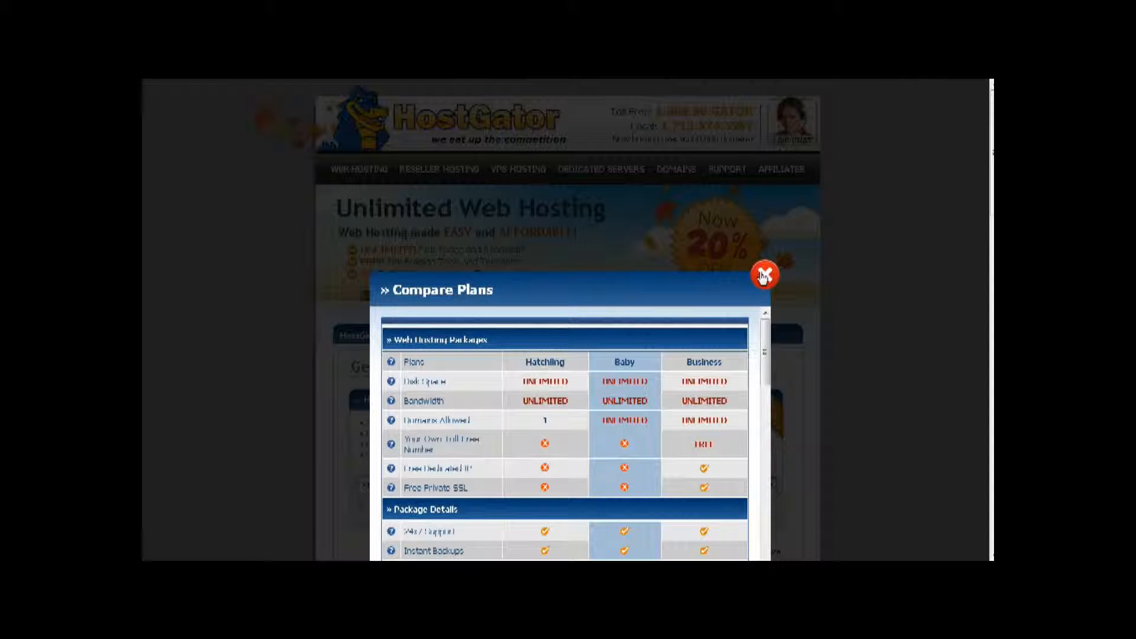
scroll(545, 358, down, 3)
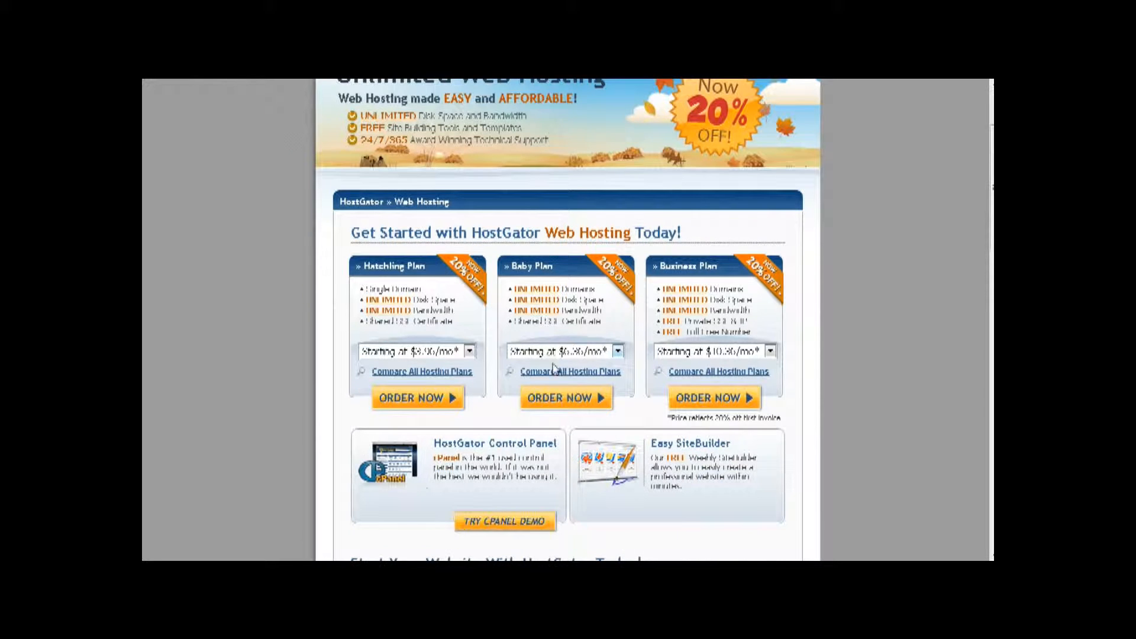
- Order the Baby plan for an already-owned domain on the 1 Month billing cycle at $7.96/mo
click(570, 398)
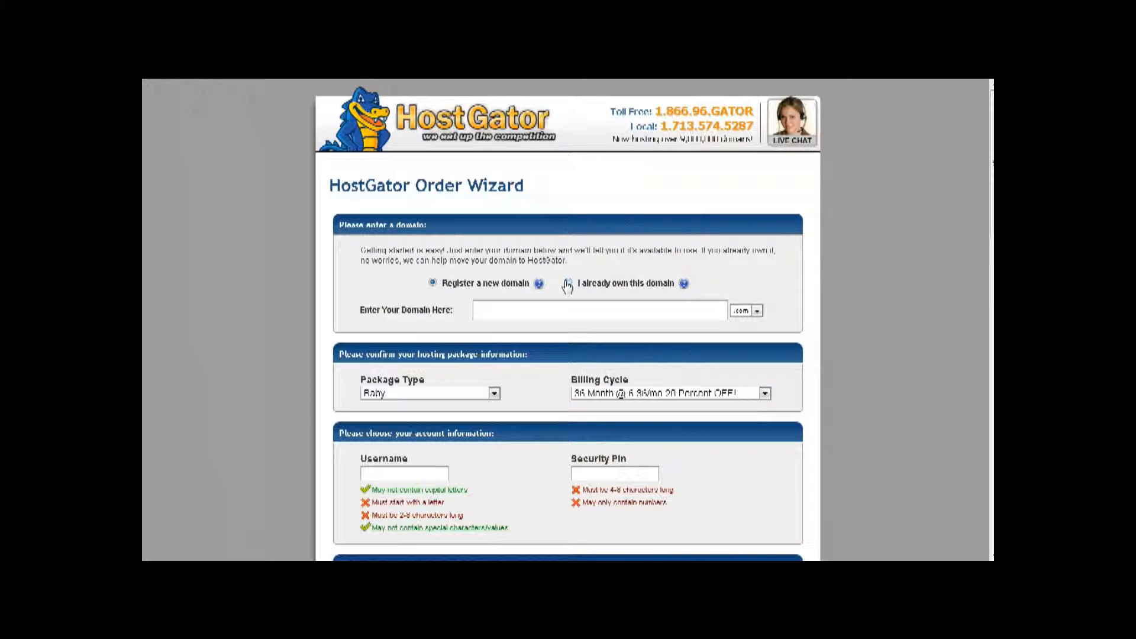
click(567, 284)
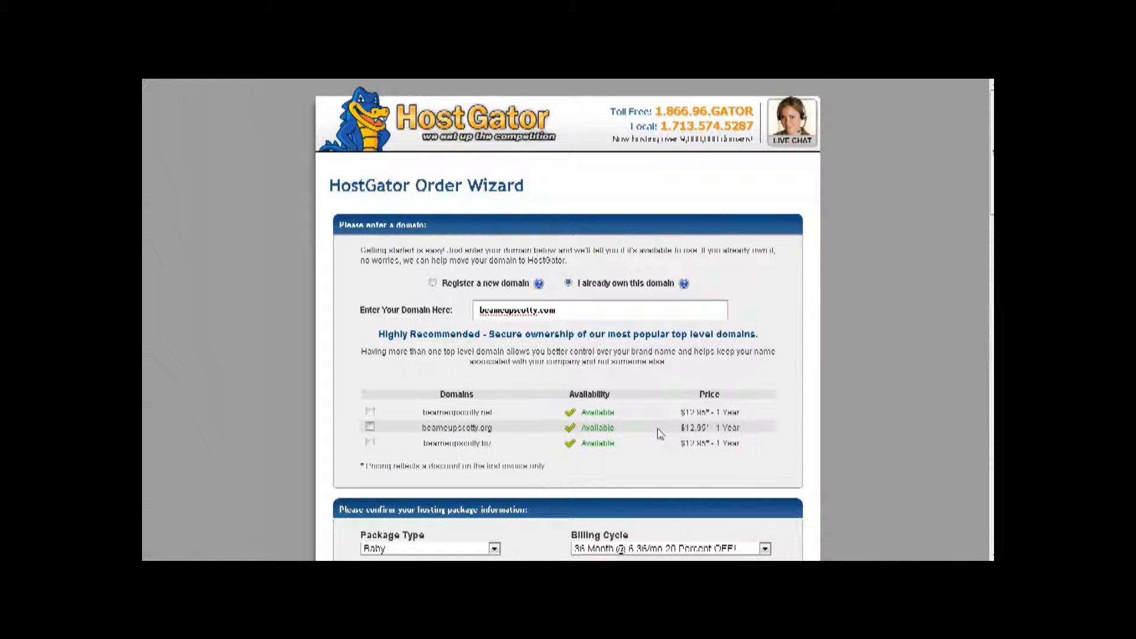
scroll(657, 432, down, 5)
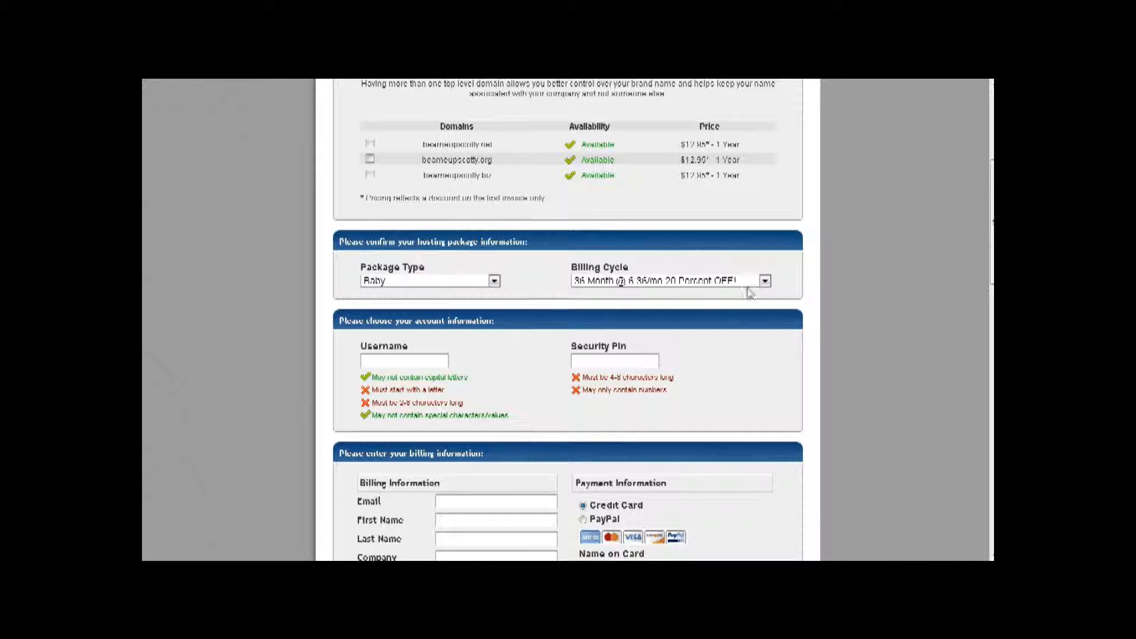
click(765, 282)
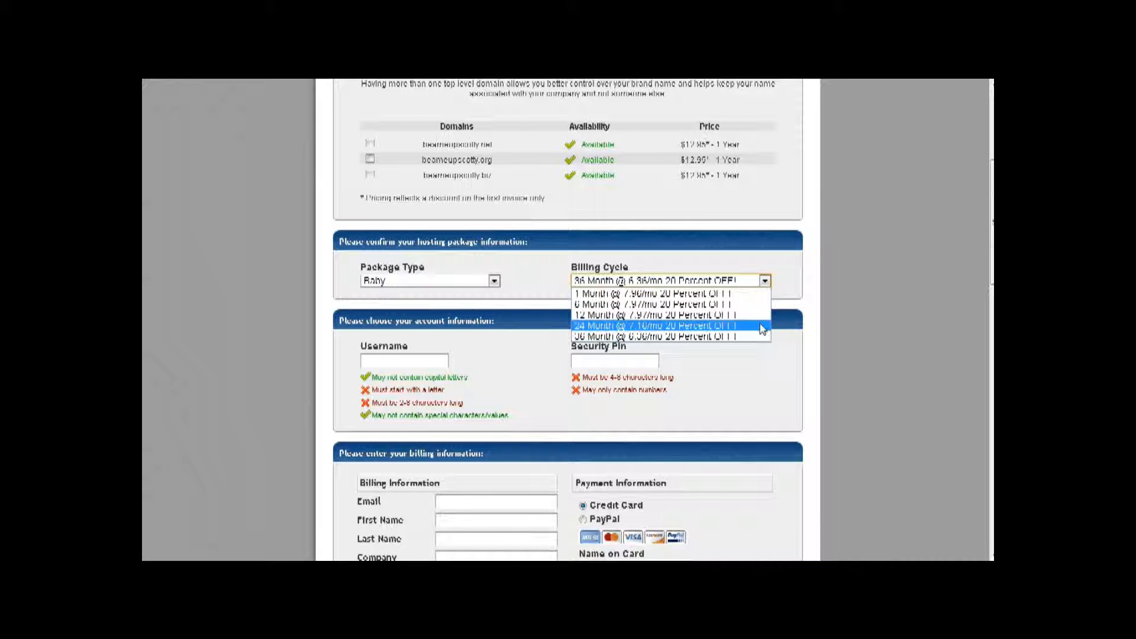
click(764, 294)
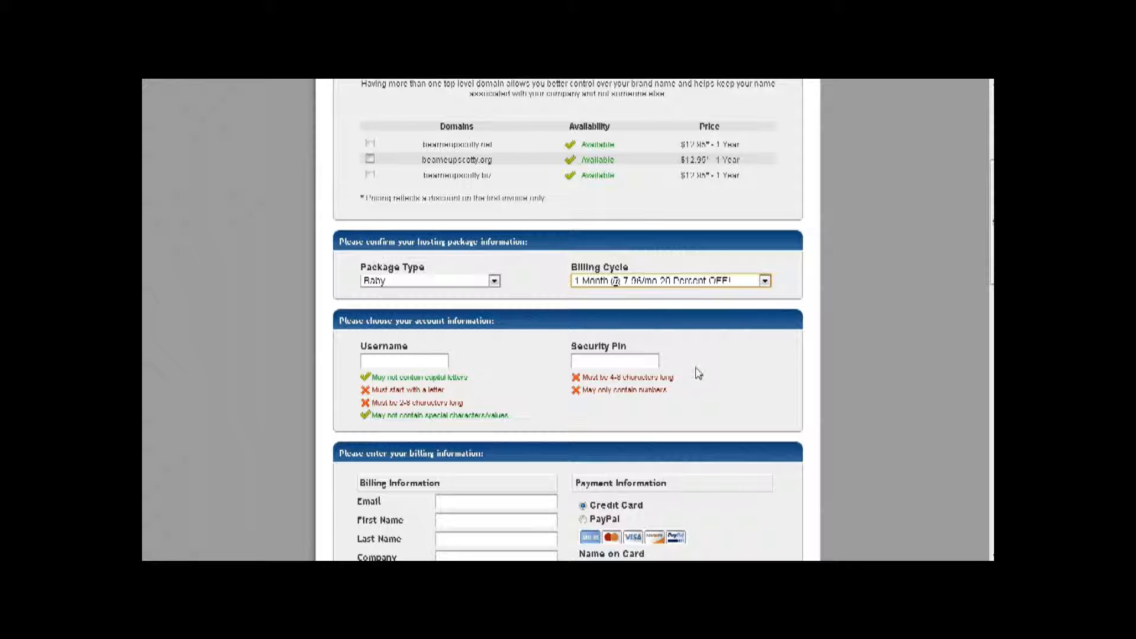
- Uncheck the SiteLock and CodeGuard hosting add-ons and confirm the order total is $7.96
scroll(566, 393, down, 3)
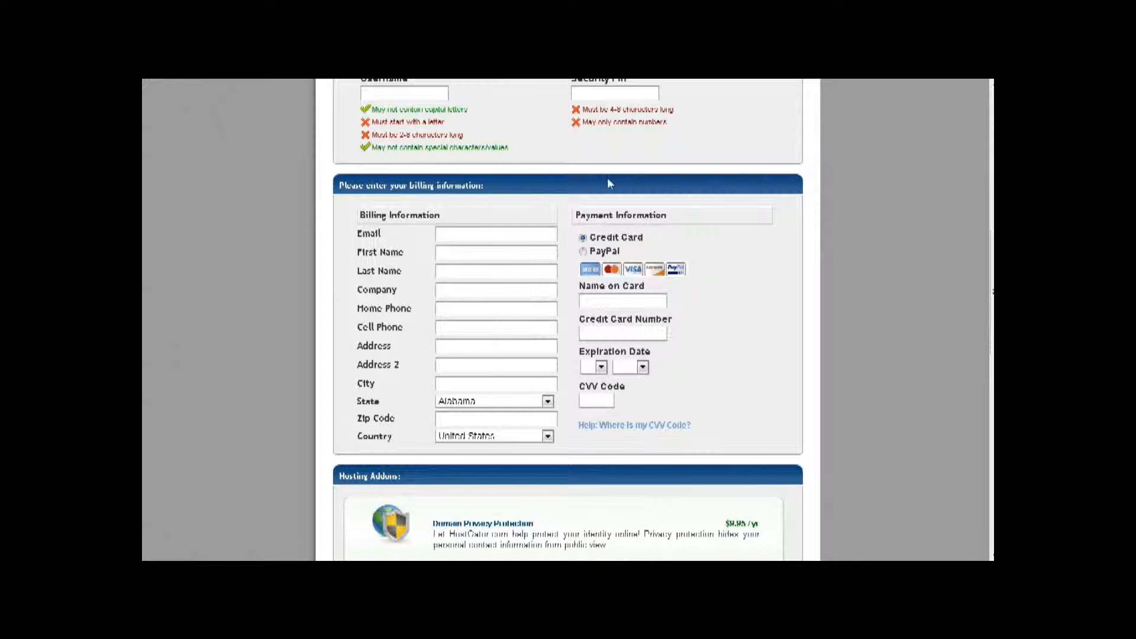
scroll(592, 423, down, 12)
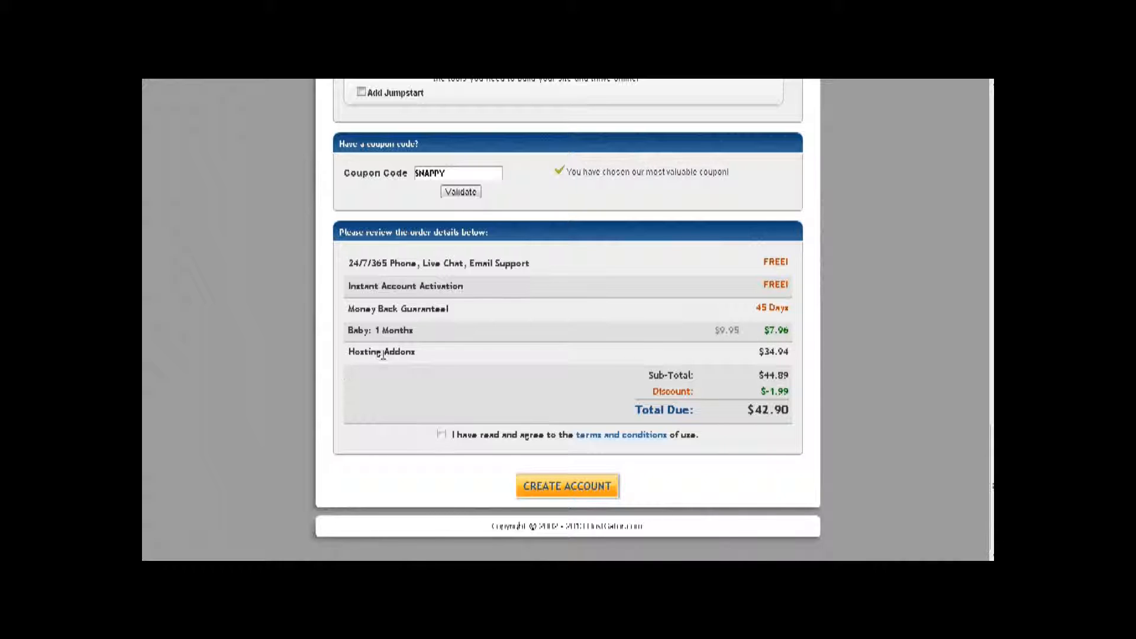
scroll(496, 365, up, 4)
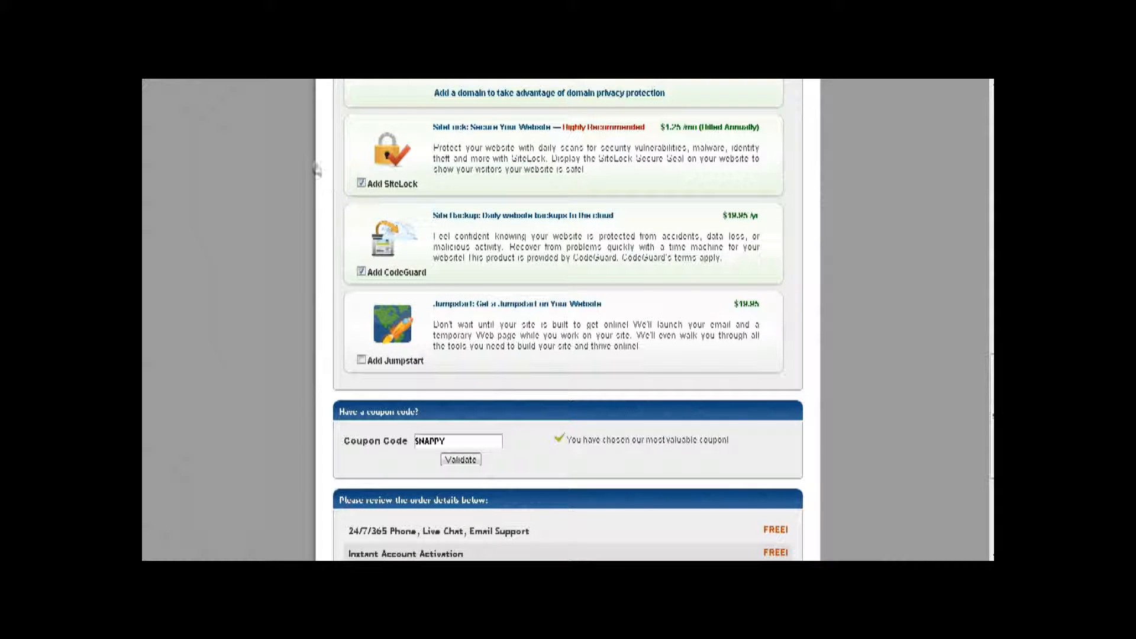
click(362, 184)
click(361, 272)
scroll(574, 360, down, 4)
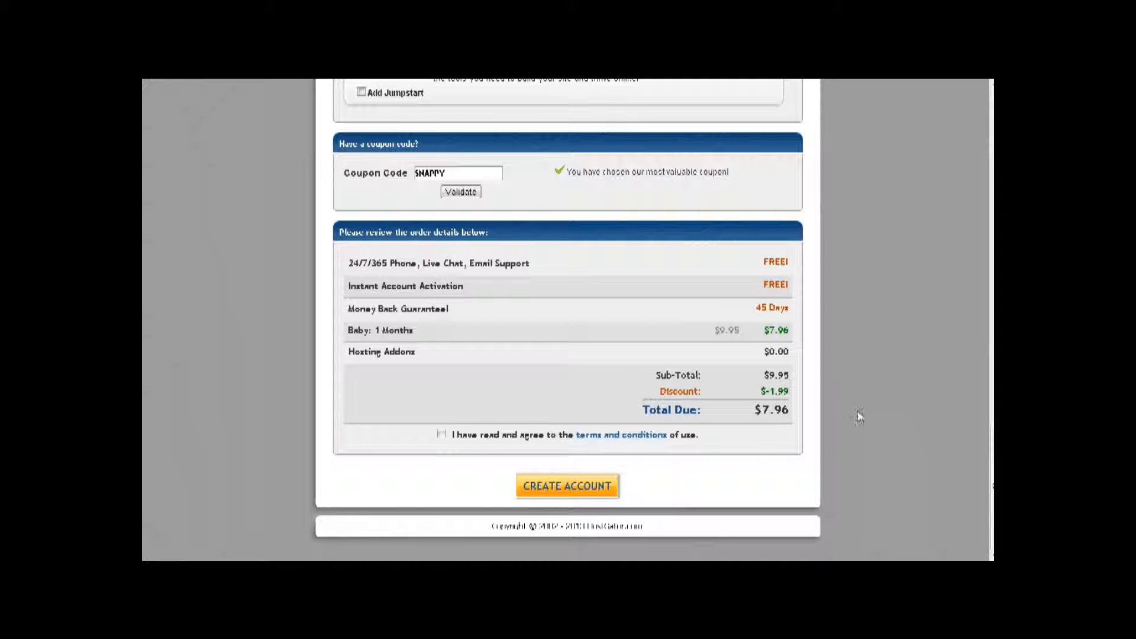
scroll(869, 428, up, 10)
scroll(867, 422, up, 10)
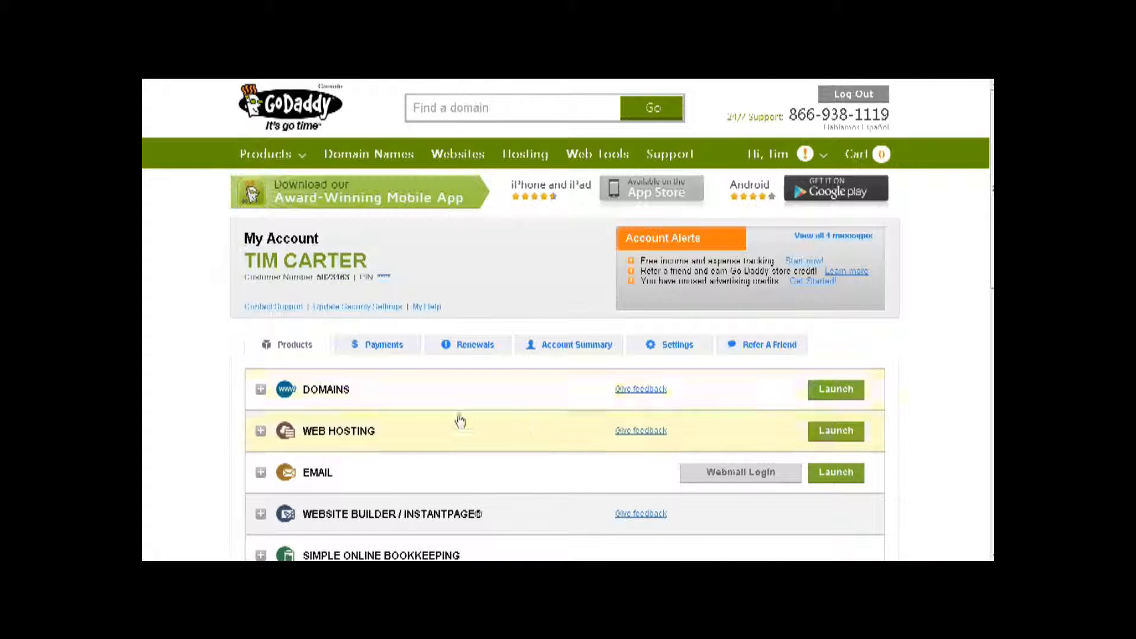
- Launch the Domains manager from the DOMAINS entry on GoDaddy's My Account page
scroll(188, 401, down, 2)
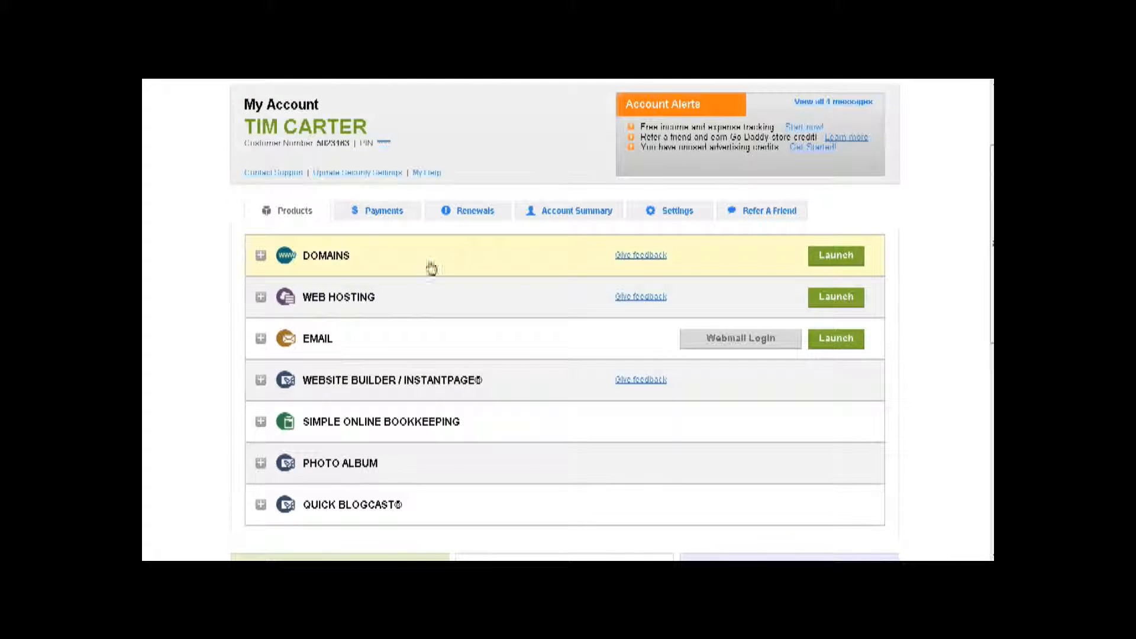
click(847, 256)
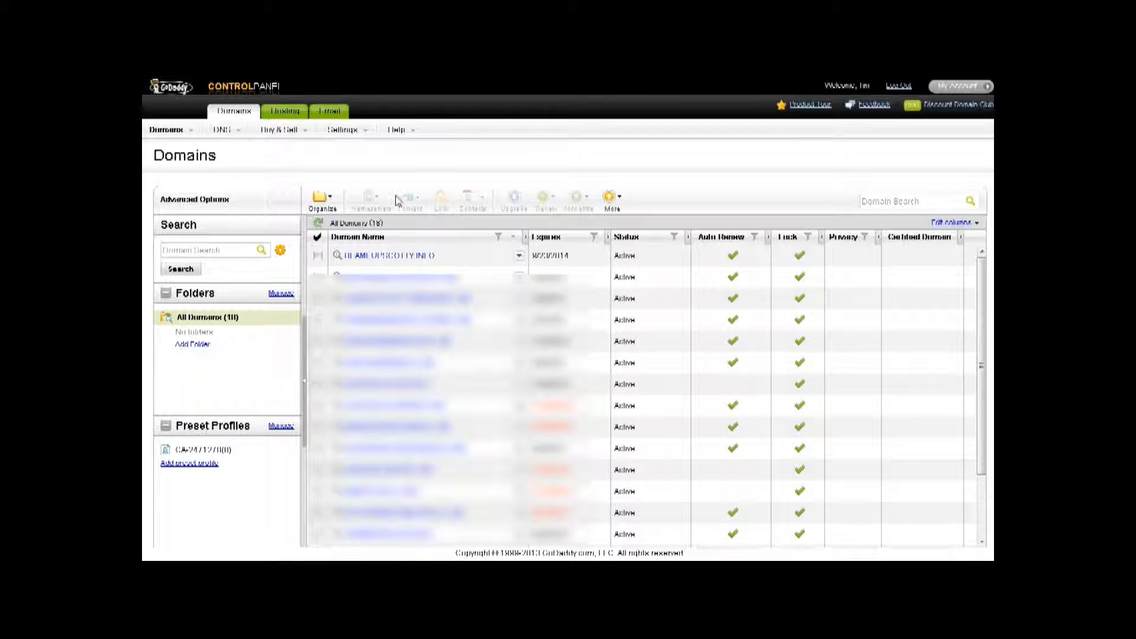
- Open the Domain Details page for BEAMEUPSCOTTY.INFO from the Domains list
click(394, 257)
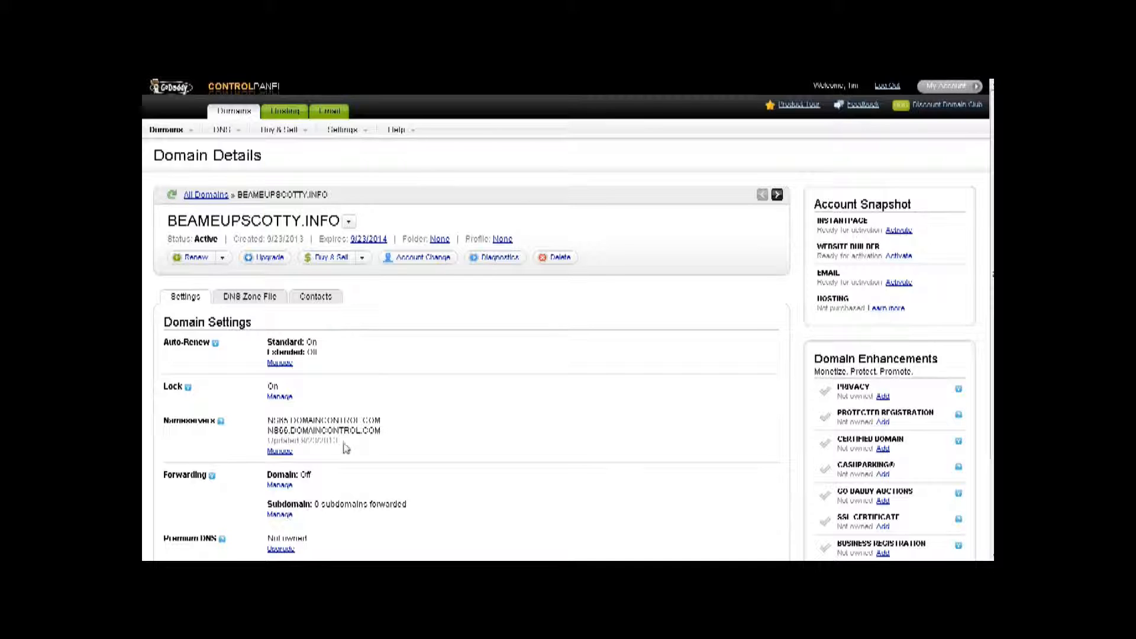
- Open BEAMEUPSCOTTY.INFO's nameserver settings and copy ns6301.hostgator.com from the Notepad notes
click(289, 454)
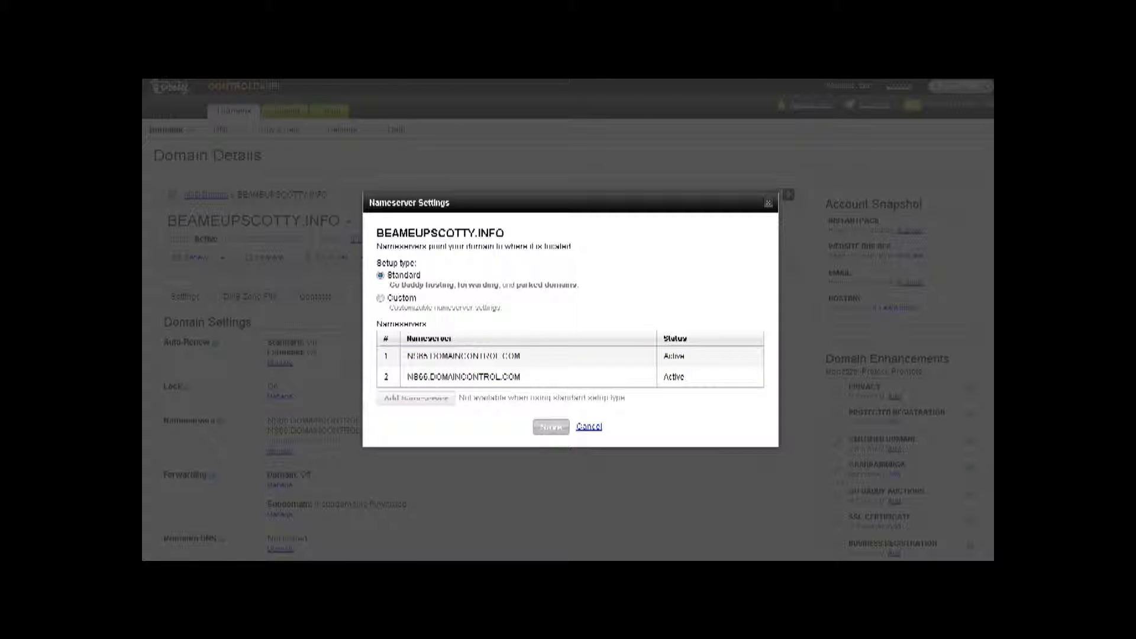
key(alt+Tab)
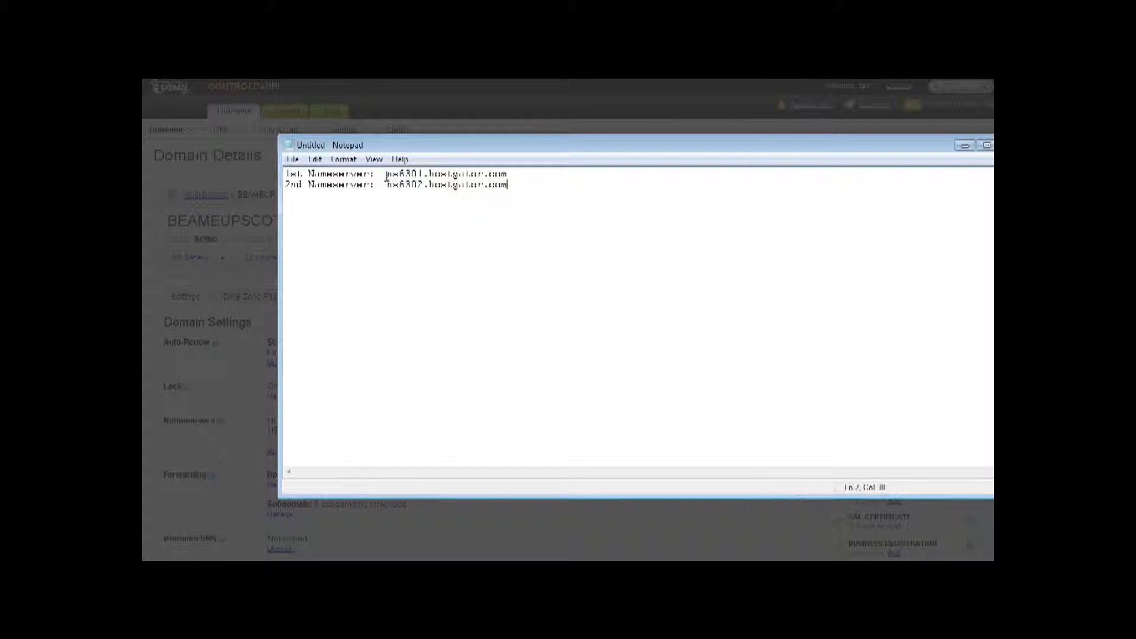
drag(387, 174, 508, 174)
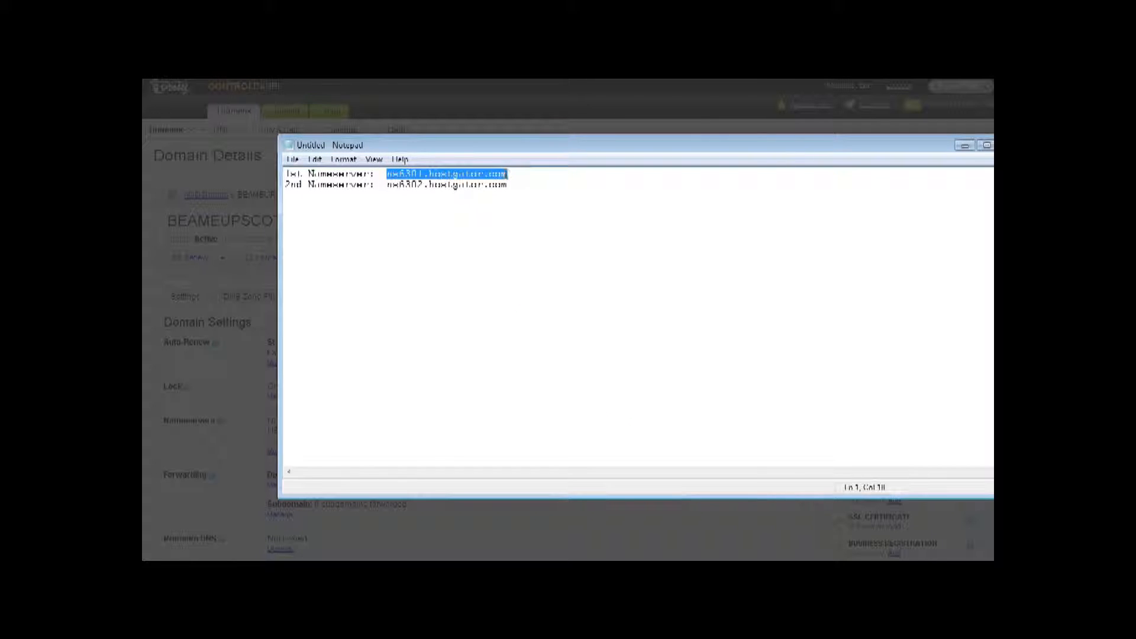
right_click(507, 173)
click(538, 216)
key(alt+Tab)
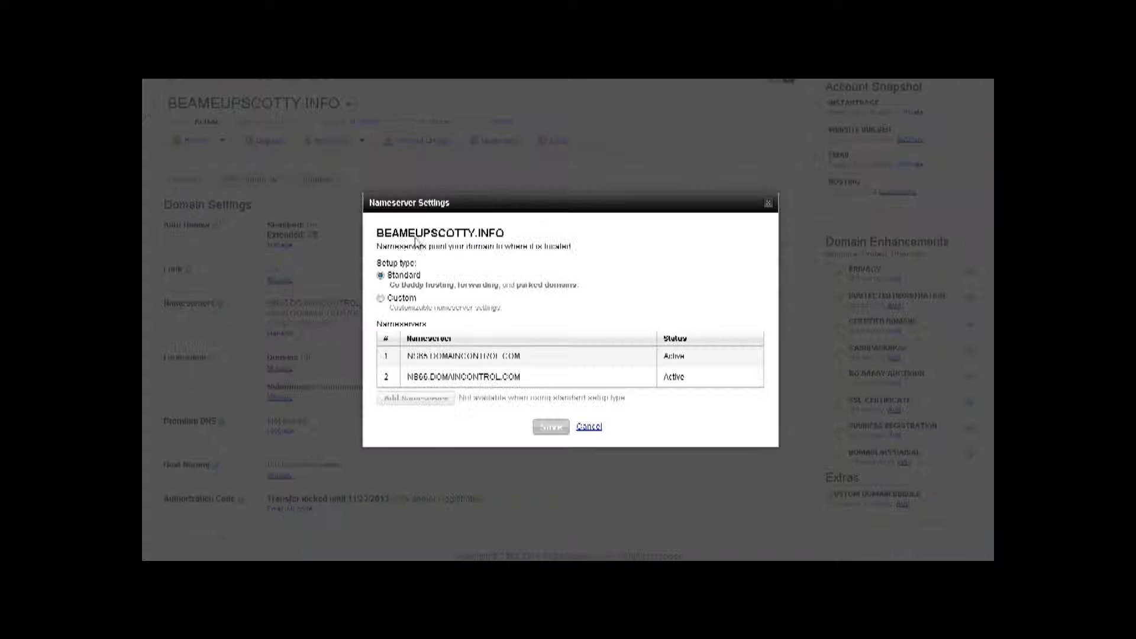
- Choose Custom nameservers and paste ns6301.hostgator.com into the first nameserver field
click(382, 299)
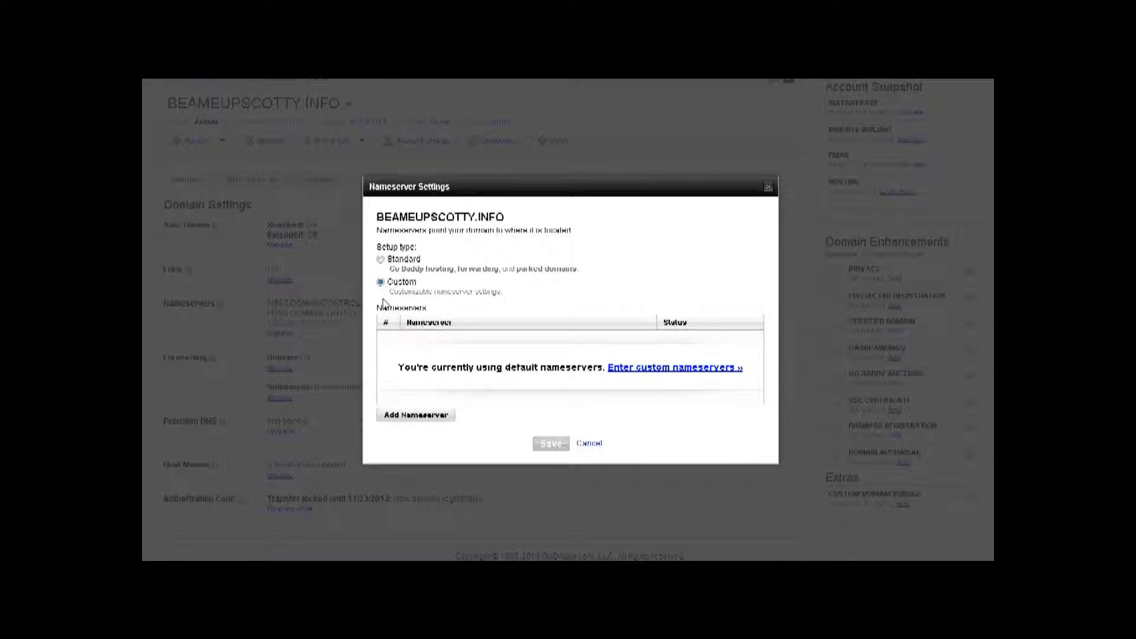
click(653, 370)
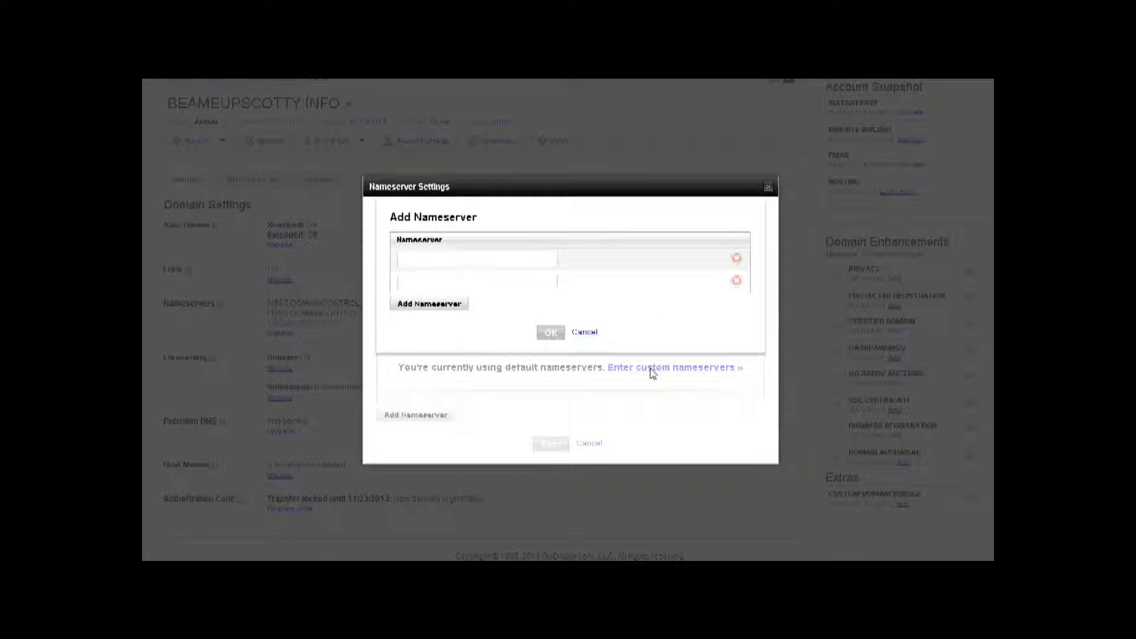
click(432, 261)
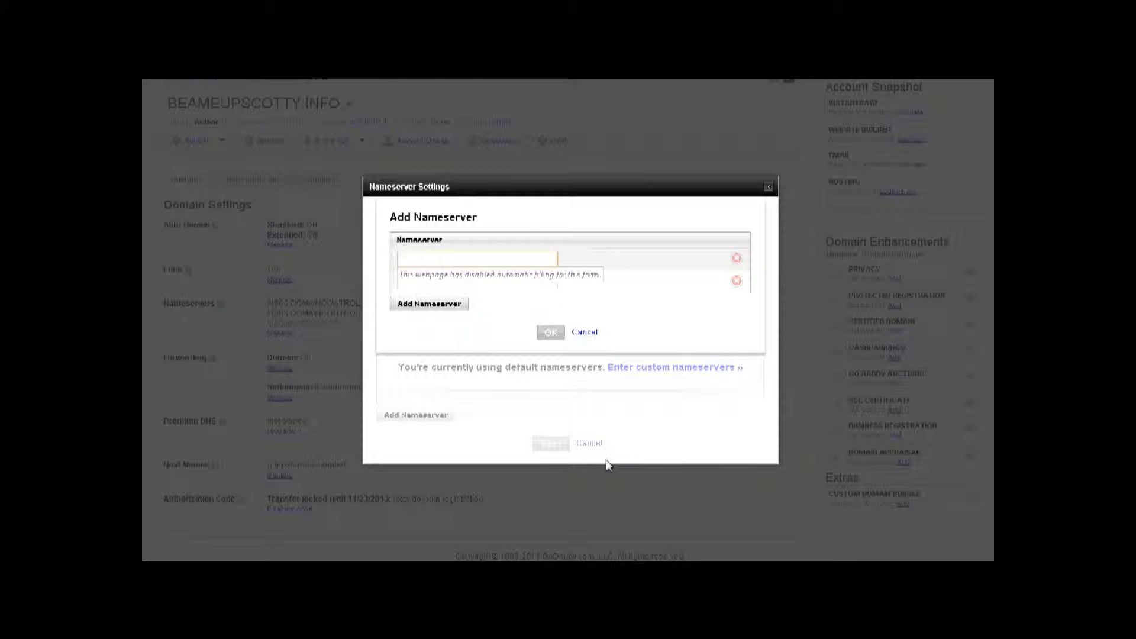
key(ctrl+v)
key(Tab)
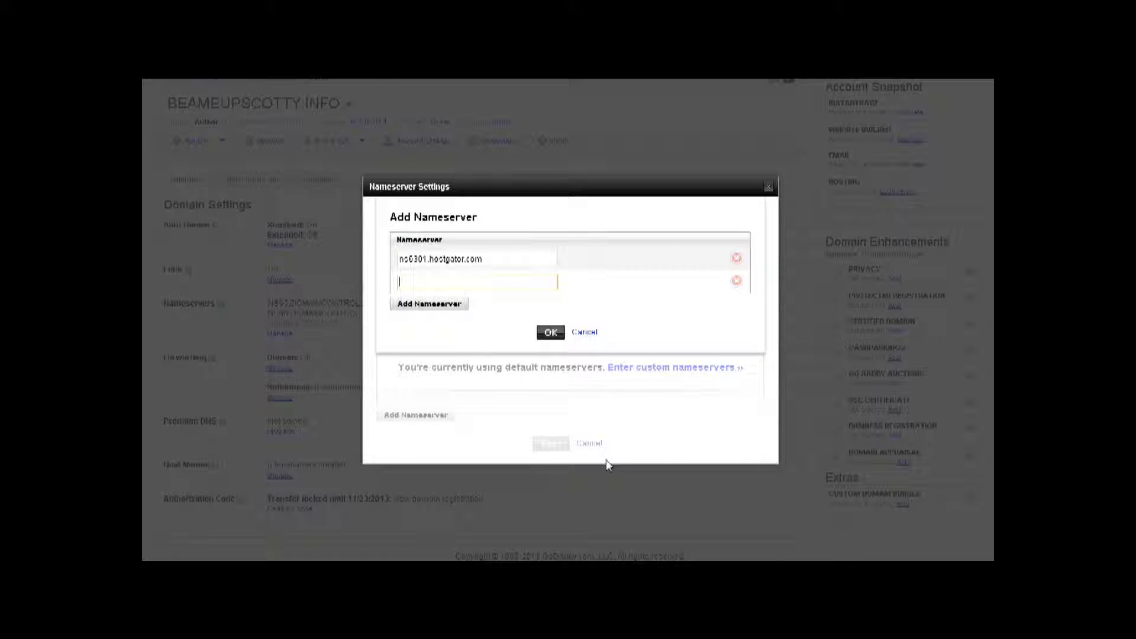
- Copy ns6302.hostgator.com from the notes into the second field and confirm both nameservers
key(alt+Tab)
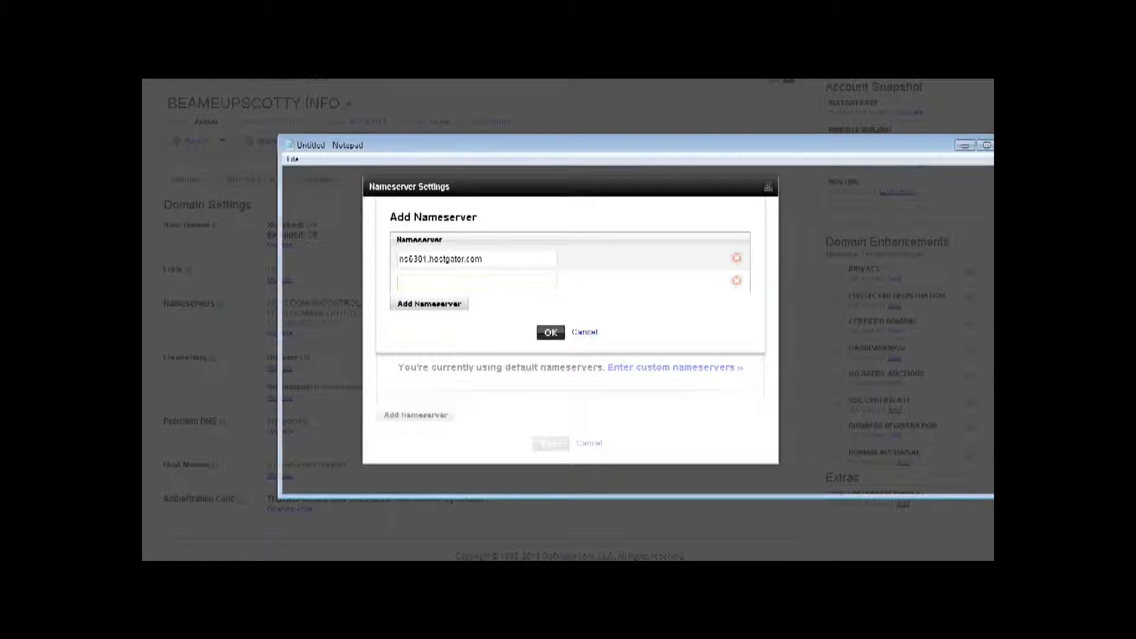
drag(387, 184, 507, 189)
right_click(496, 190)
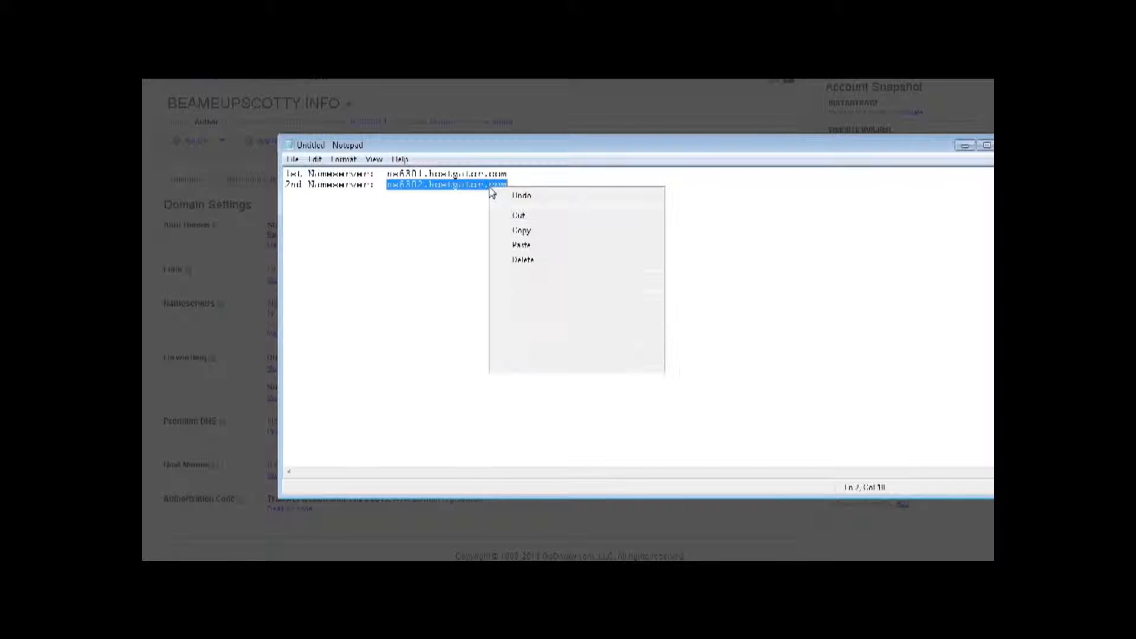
click(519, 227)
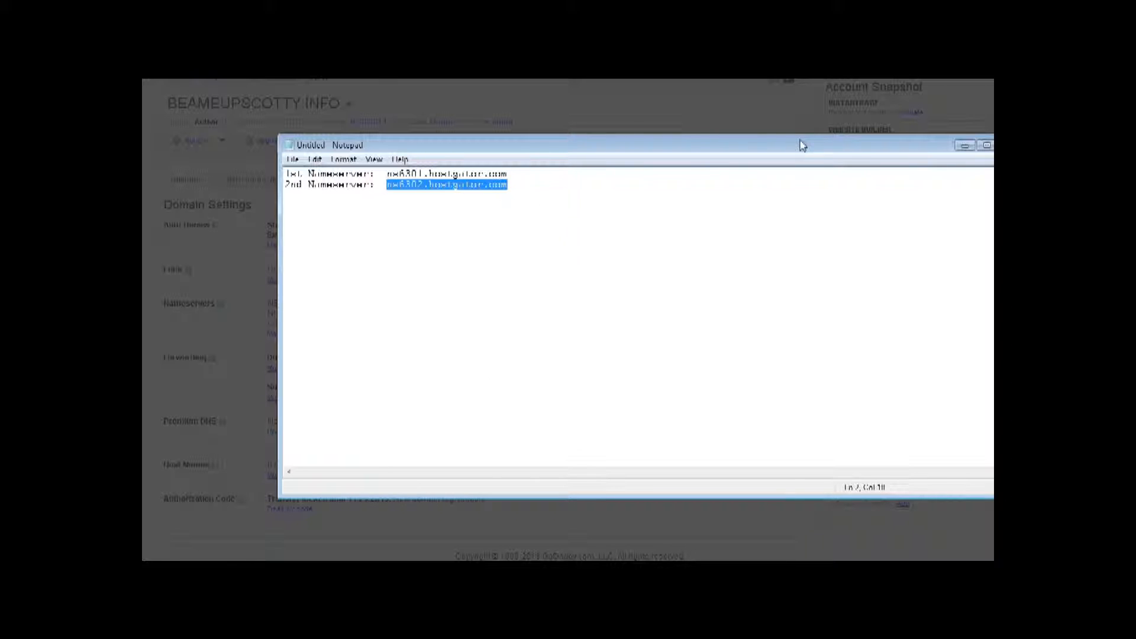
click(964, 146)
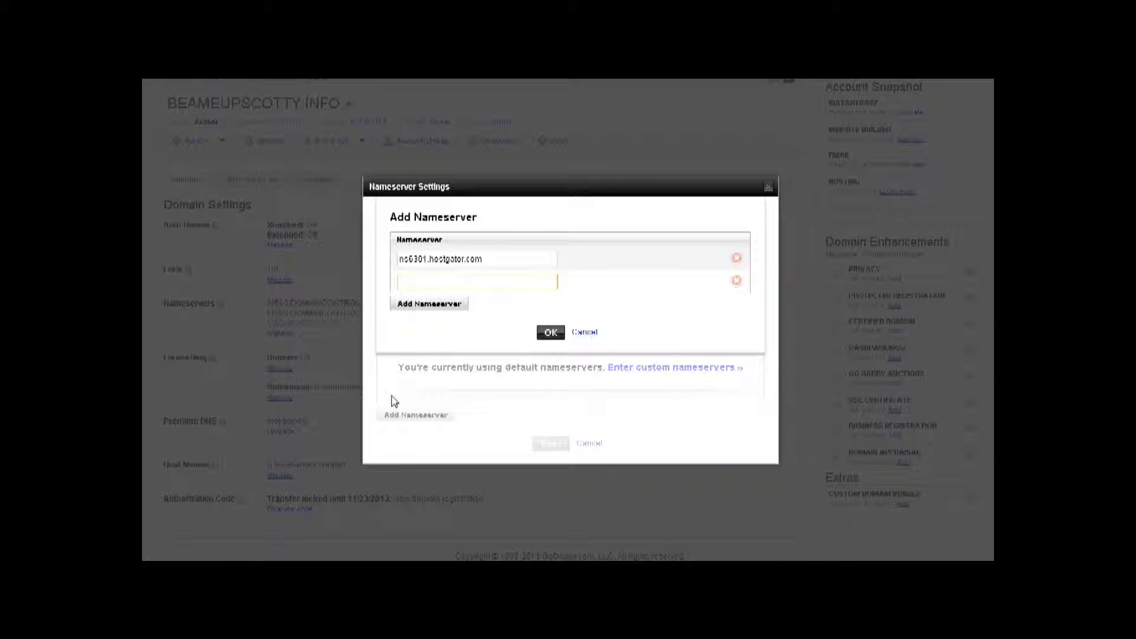
key(ctrl+v)
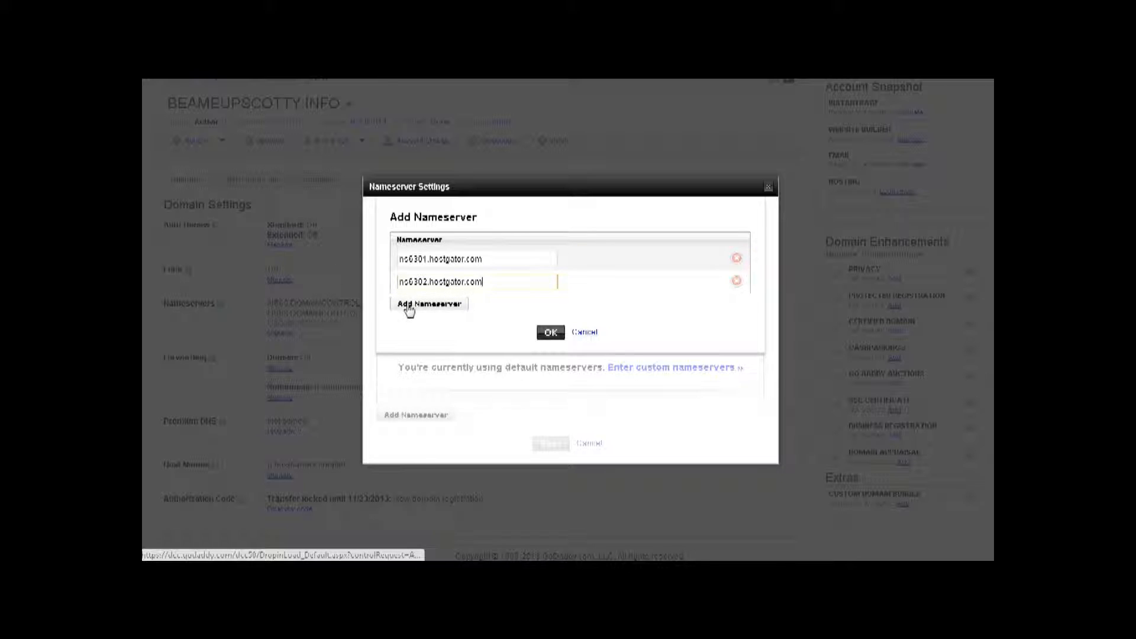
click(551, 333)
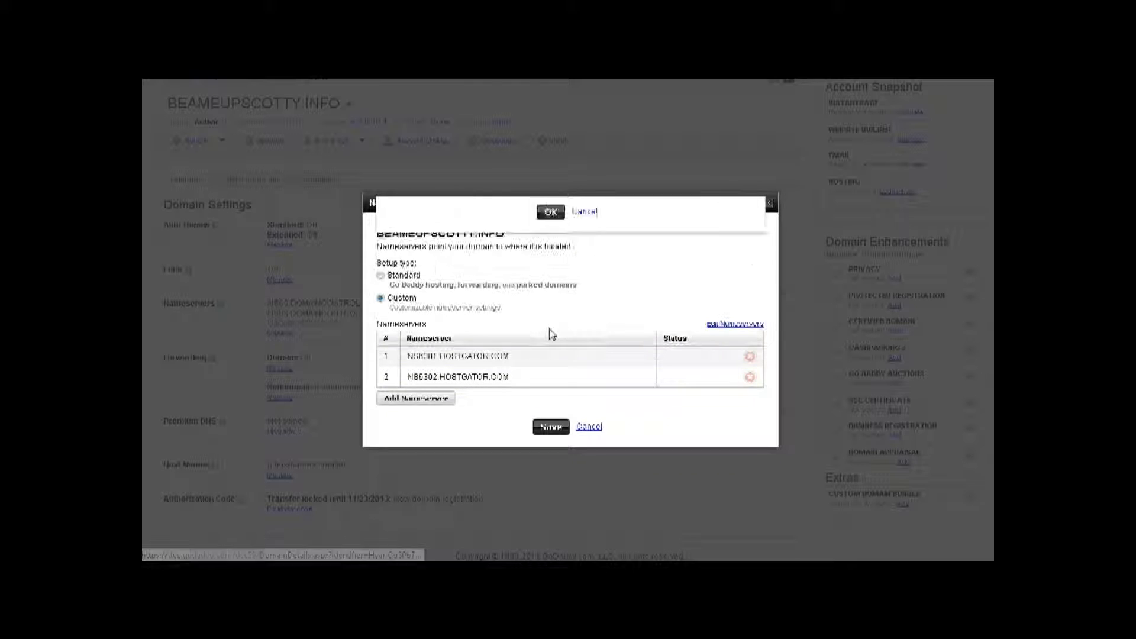
- Save the NS6301/NS6302.HOSTGATOR.COM custom nameservers for BEAMEUPSCOTTY.INFO
click(555, 424)
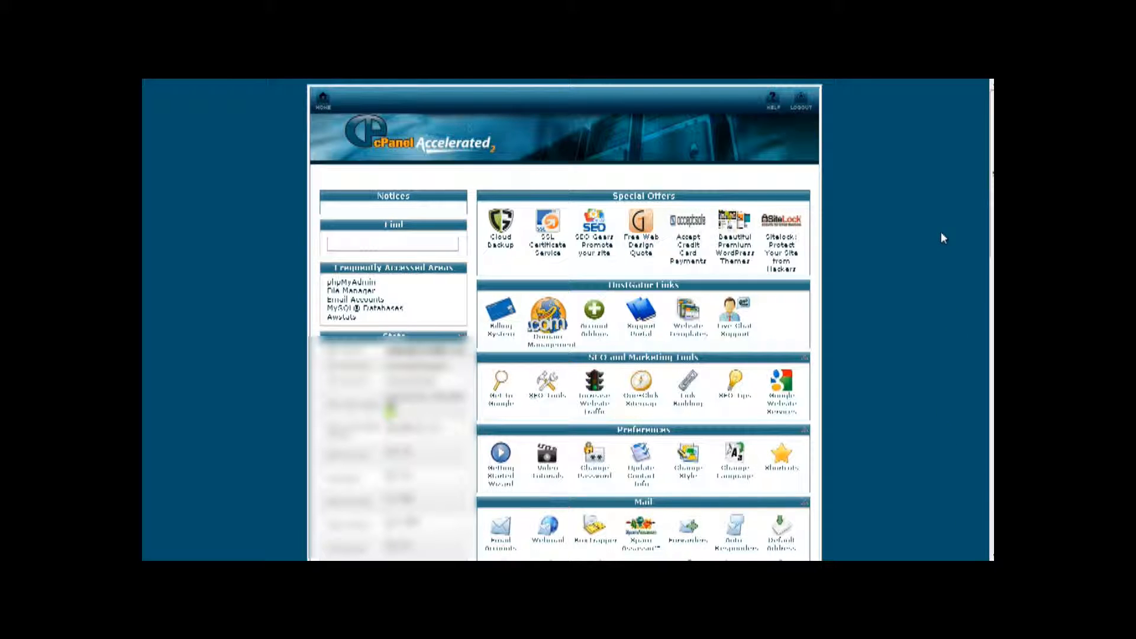
- Create addon domain beameupscotty.info in cPanel with FTP user beameupscotty and a generated very strong password
scroll(940, 238, down, 15)
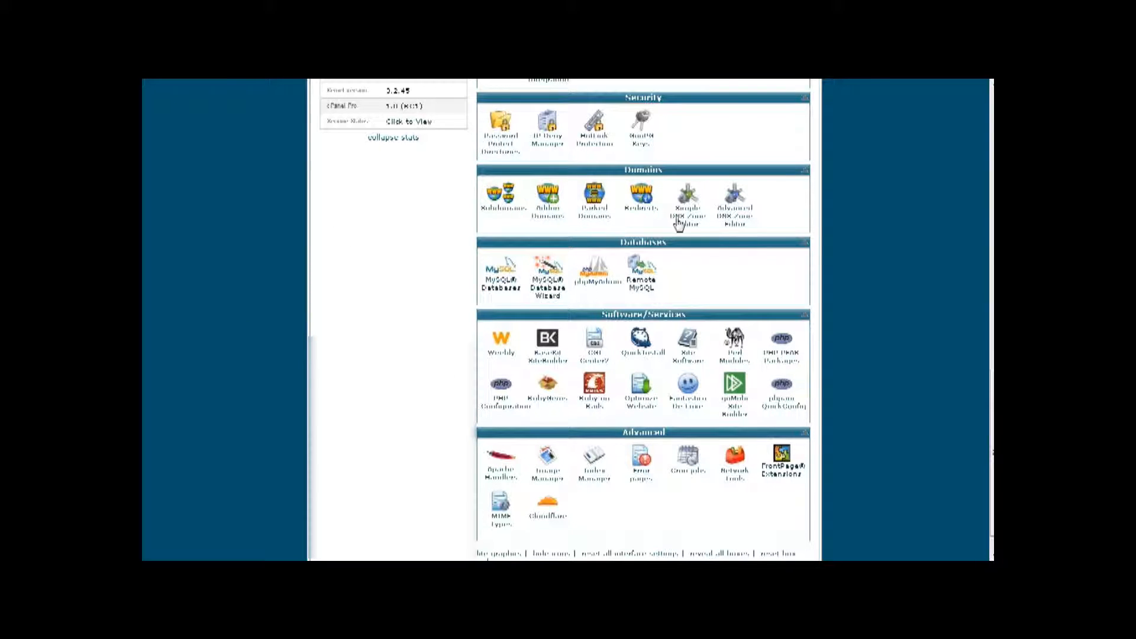
click(548, 196)
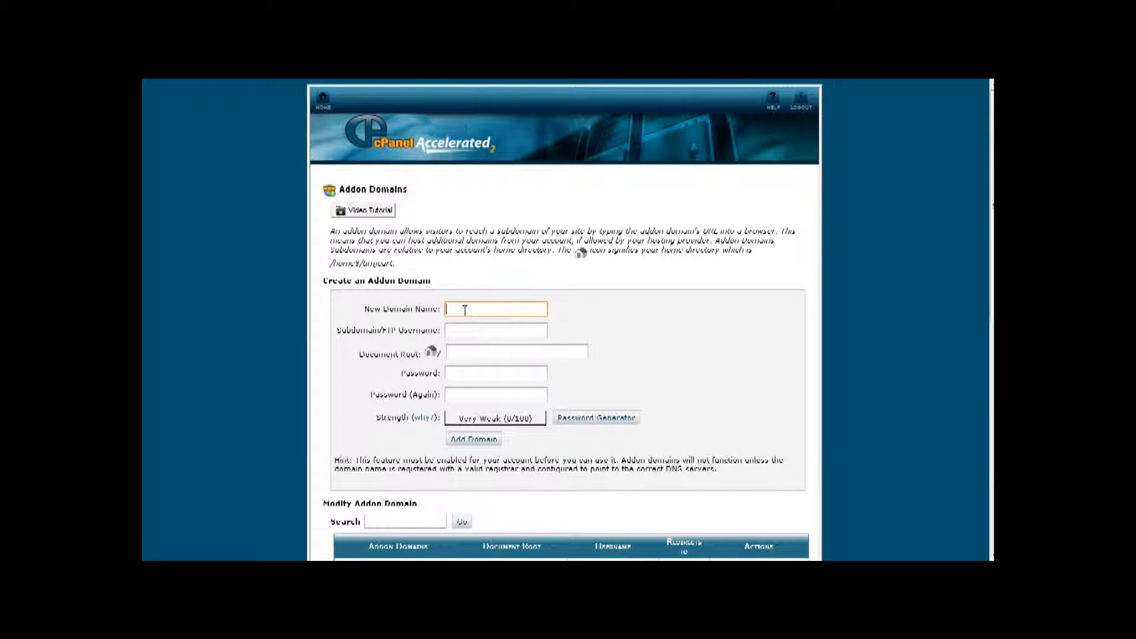
key(ctrl+v)
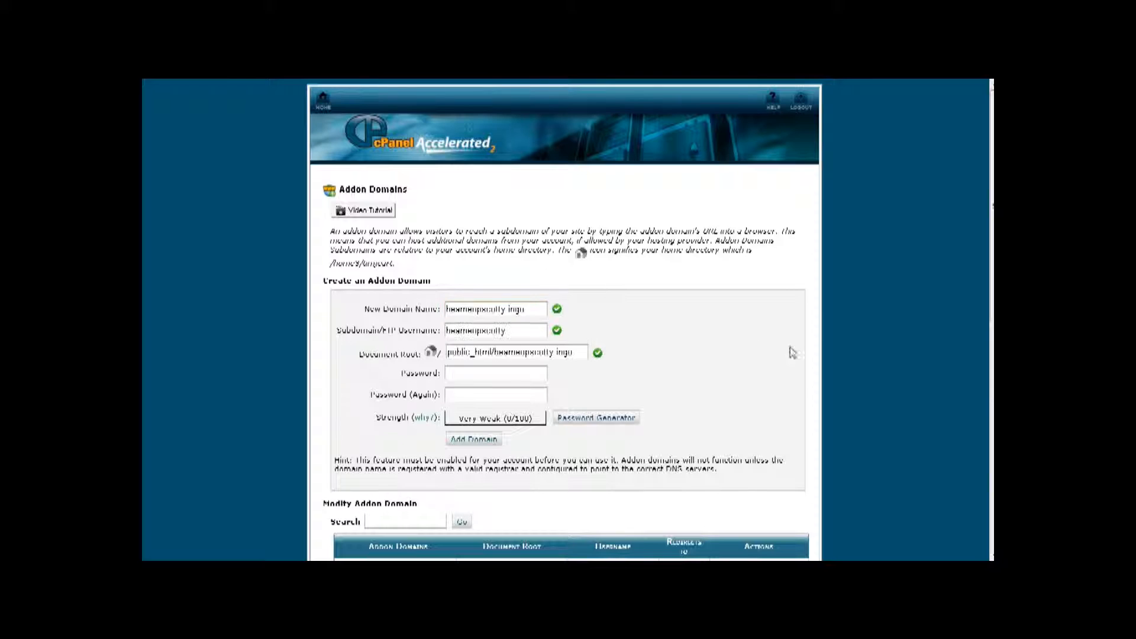
key(Tab)
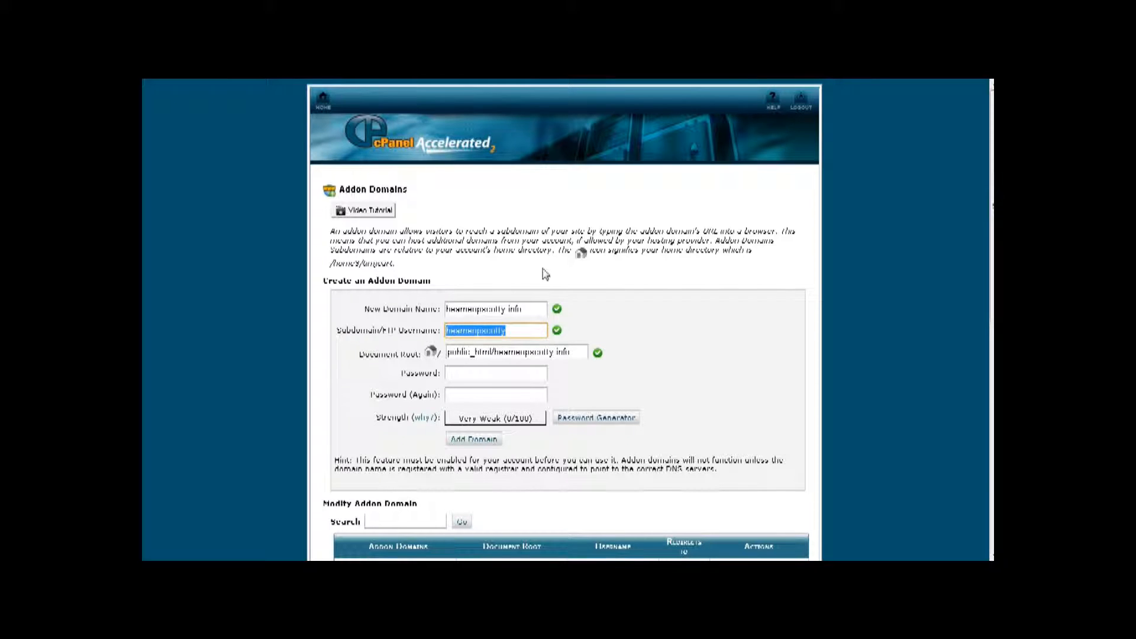
key(Tab)
key(Tab)
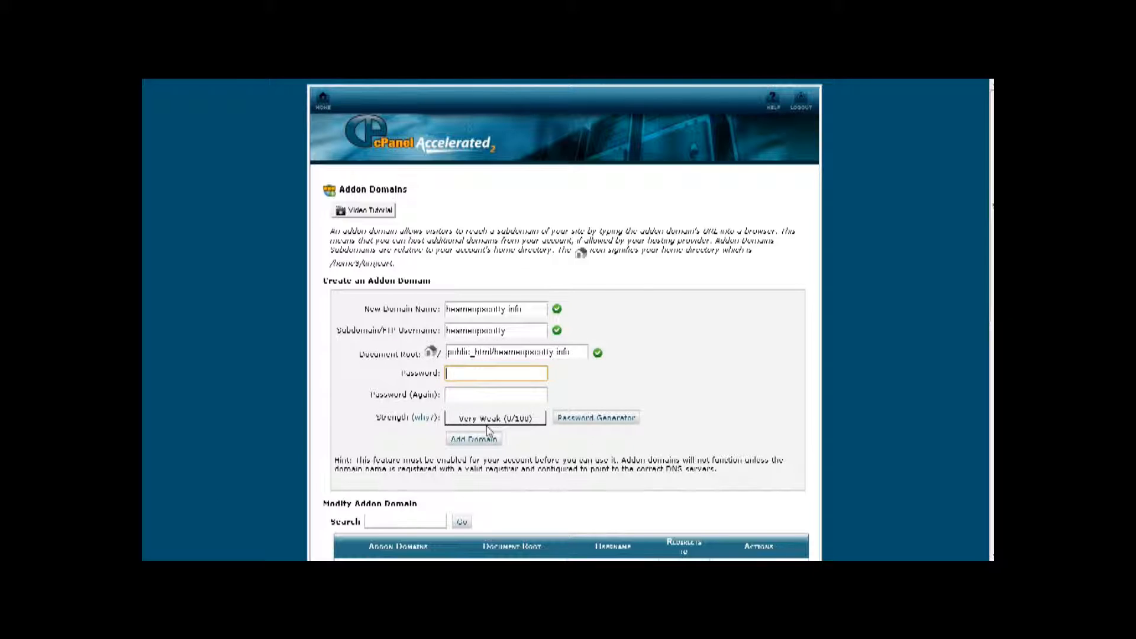
click(611, 419)
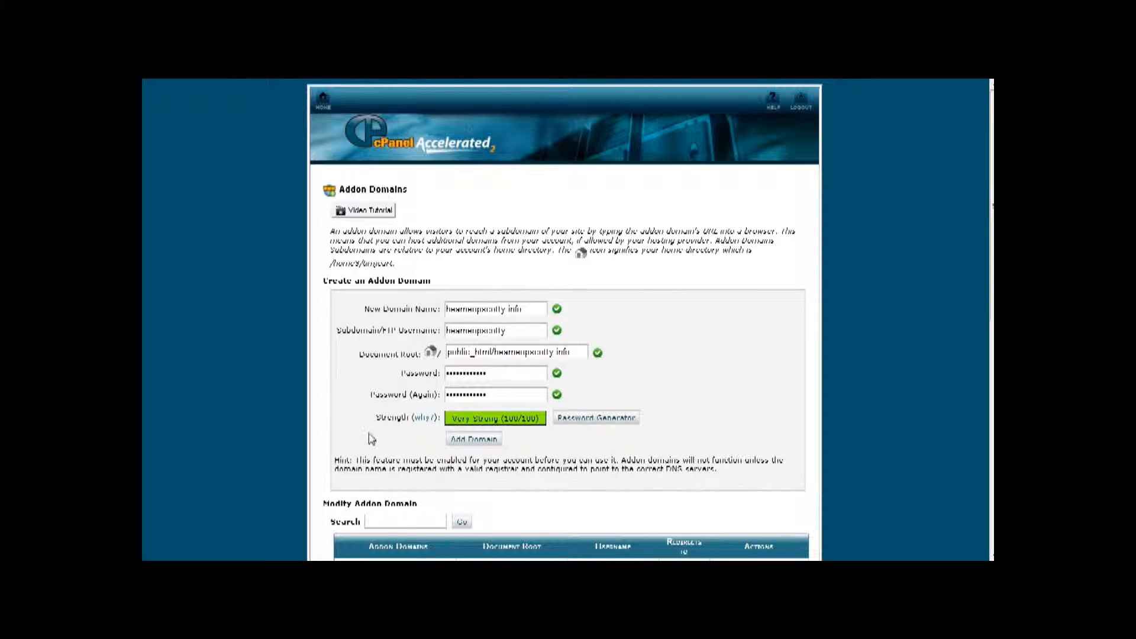
click(471, 441)
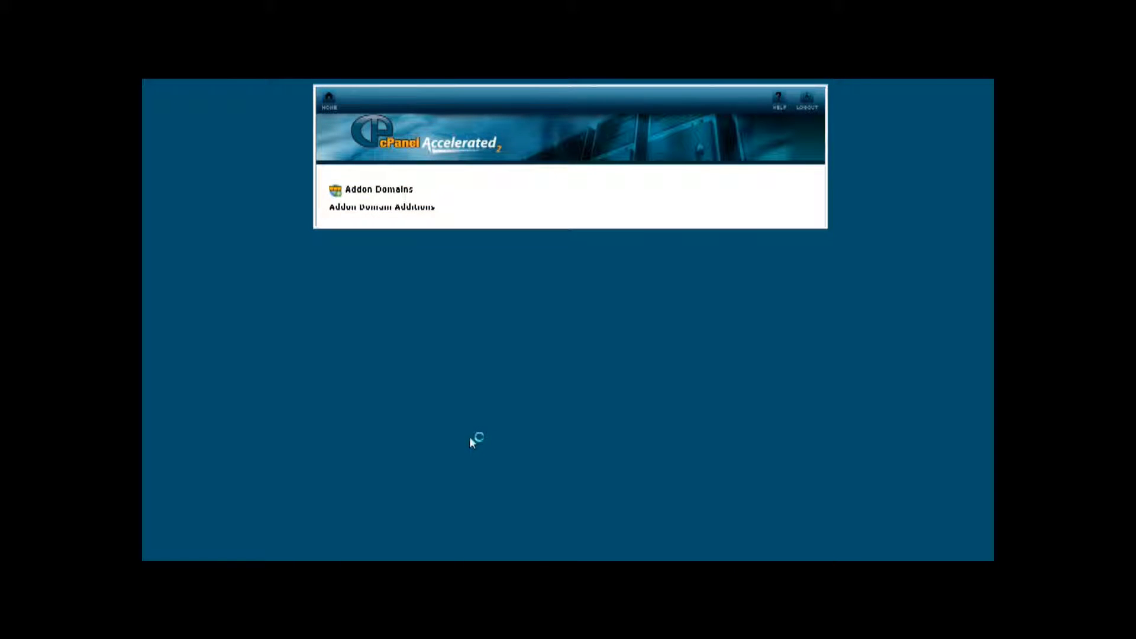
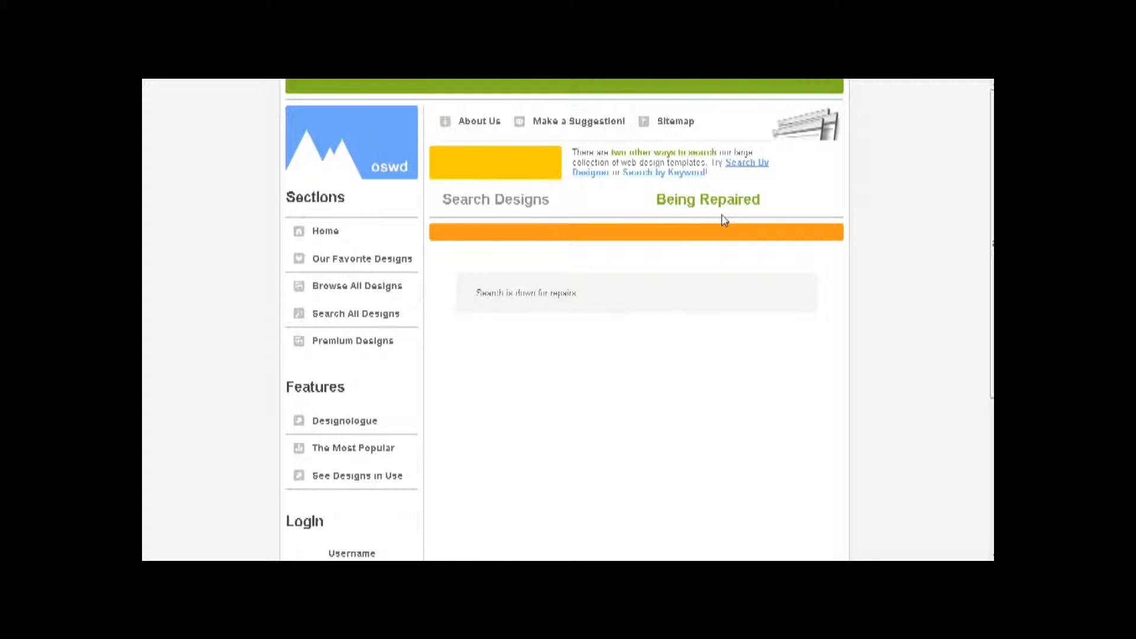
- Search Google for 'space site:oswd.org' and scroll through the matching oswd.org designs
key(ctrl+Tab)
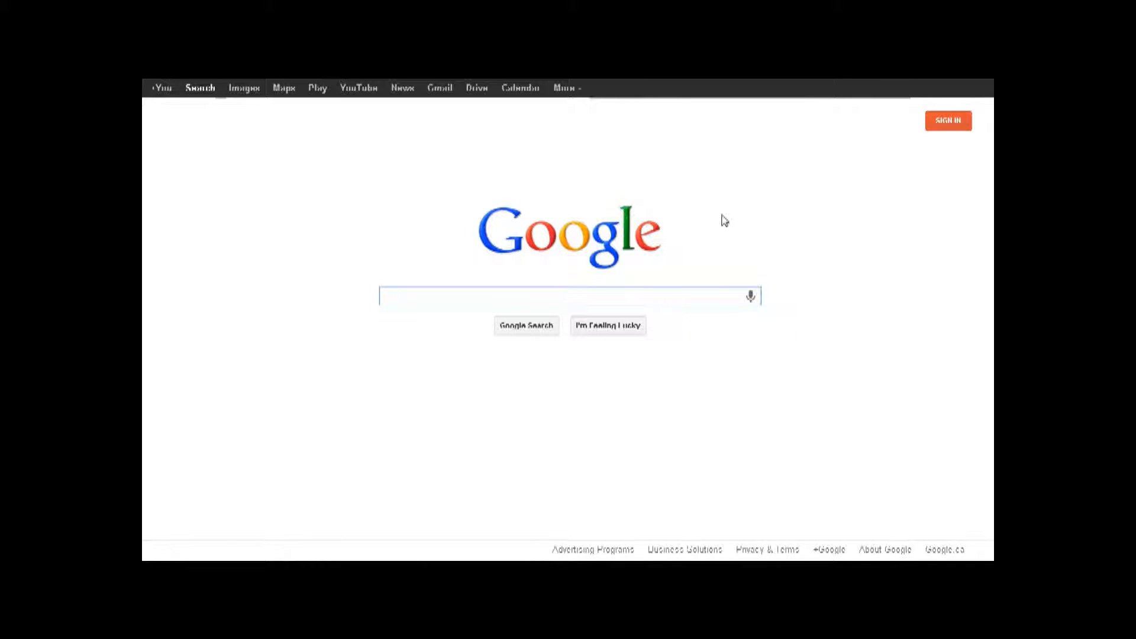
text(space site:oswd.org)
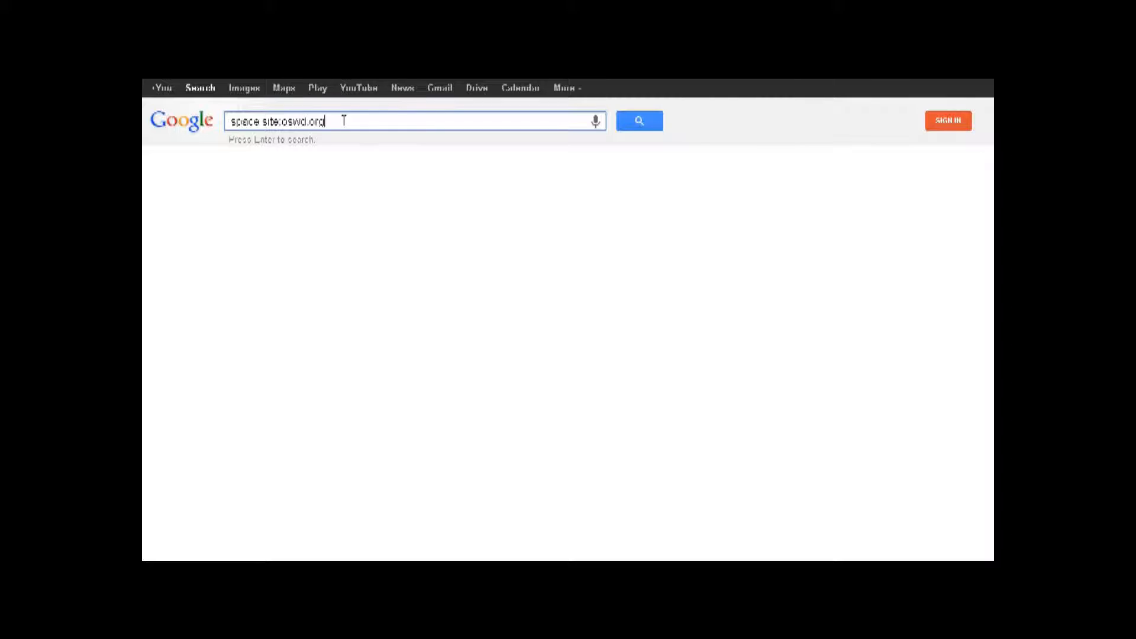
key(Return)
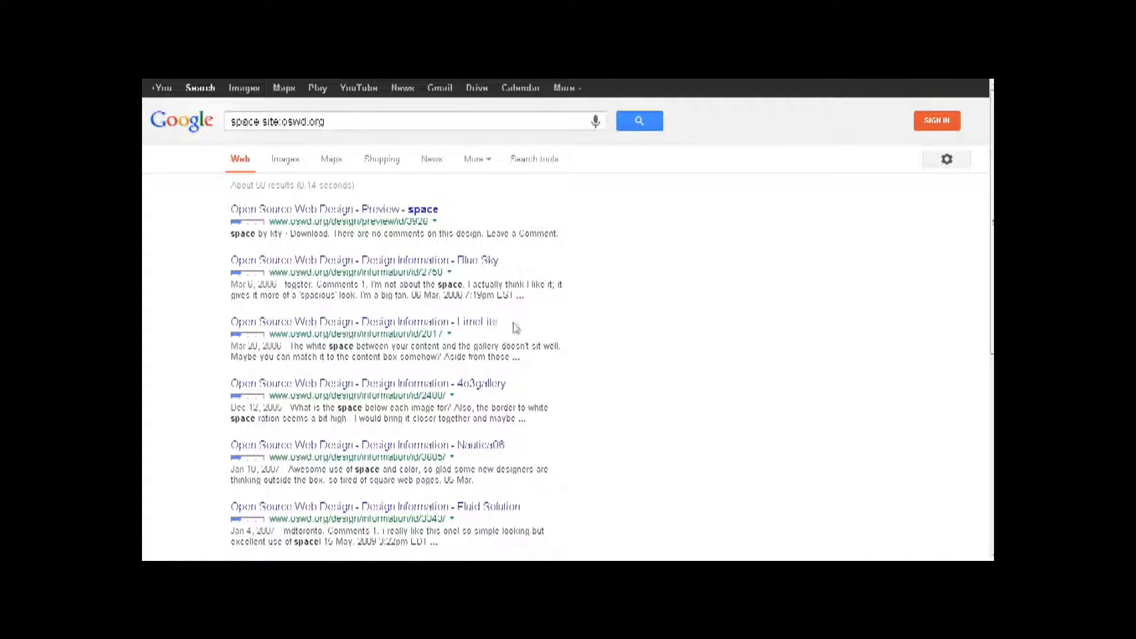
scroll(516, 328, down, 2)
scroll(508, 320, down, 2)
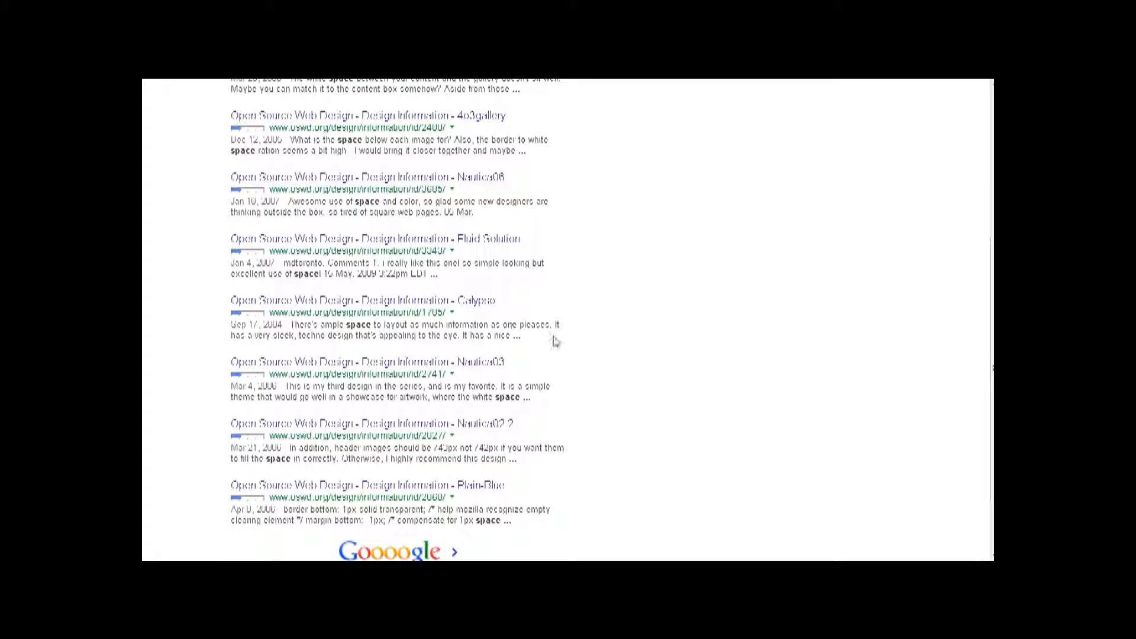
- Preview the Calypso design, then download the Dark Theme design as dark_theme.zip
click(470, 301)
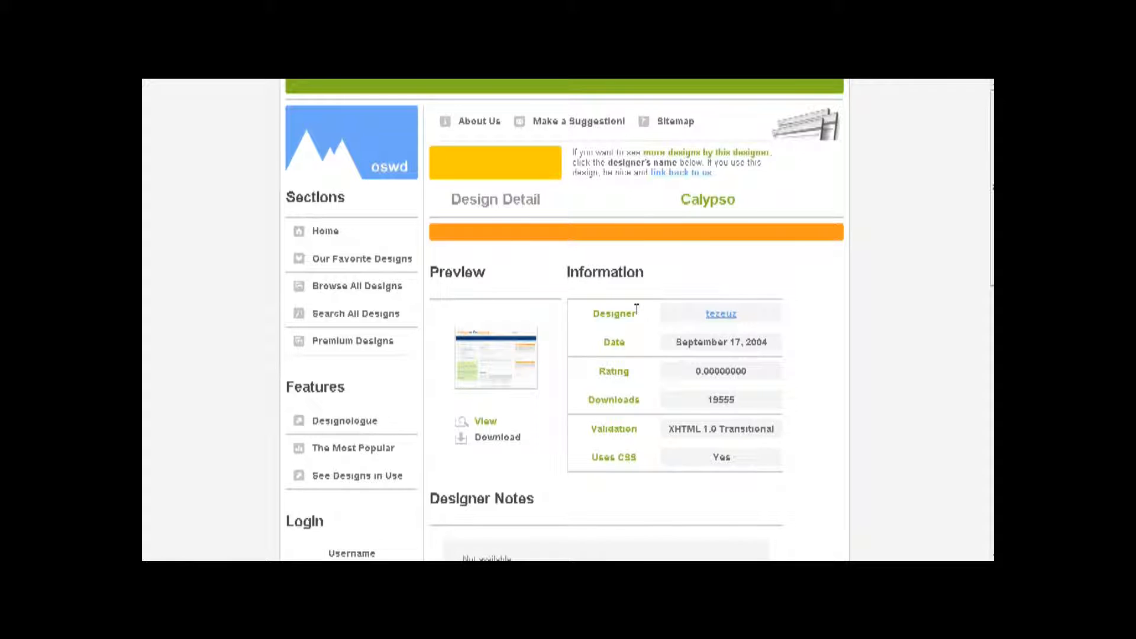
click(498, 372)
key(alt+Left)
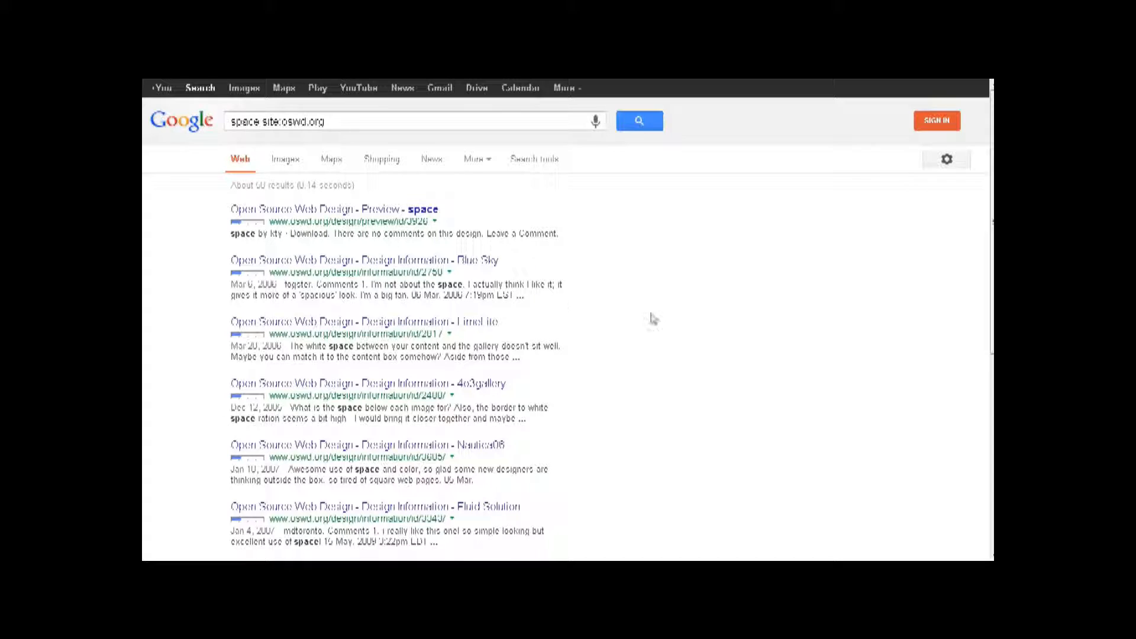
scroll(686, 389, down, 2)
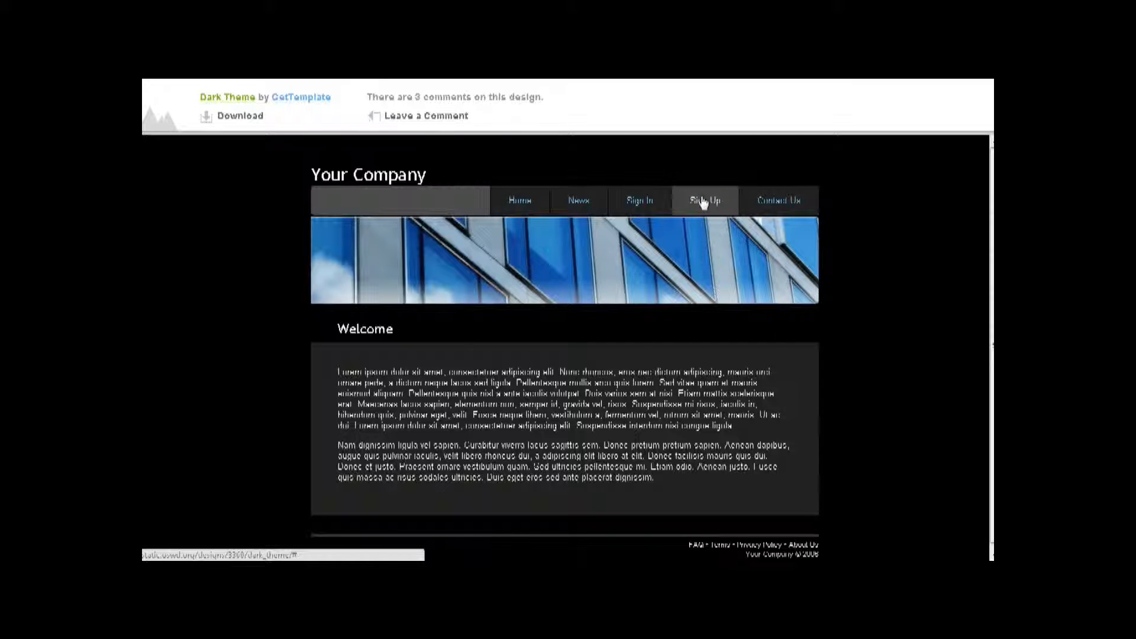
click(237, 118)
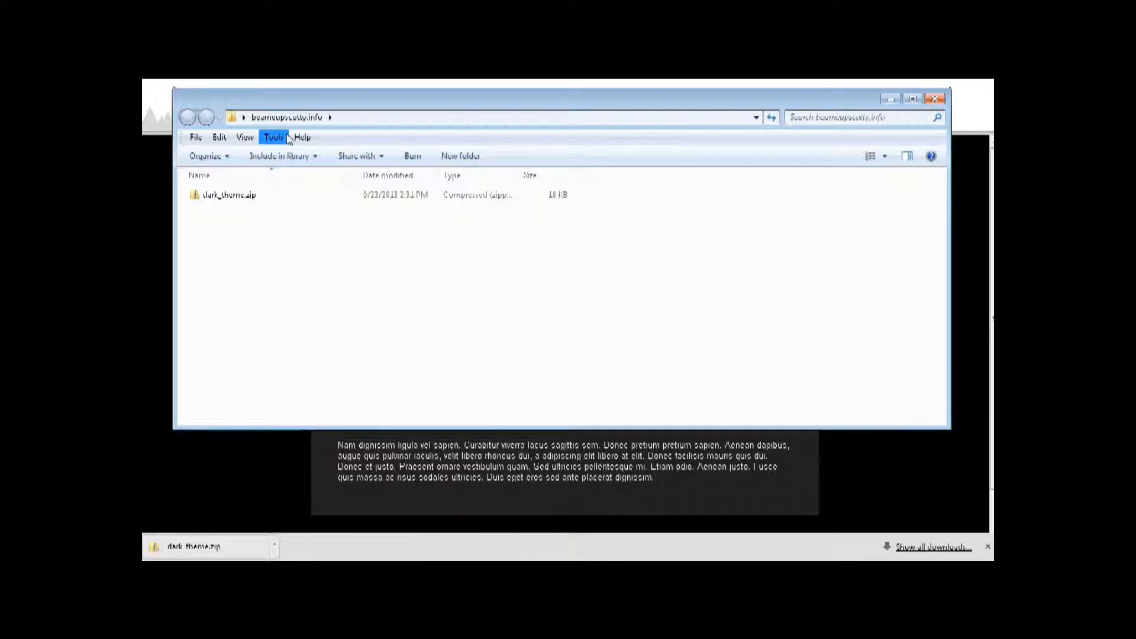
- Extract dark_theme.zip into its suggested folder using Extract All
click(226, 197)
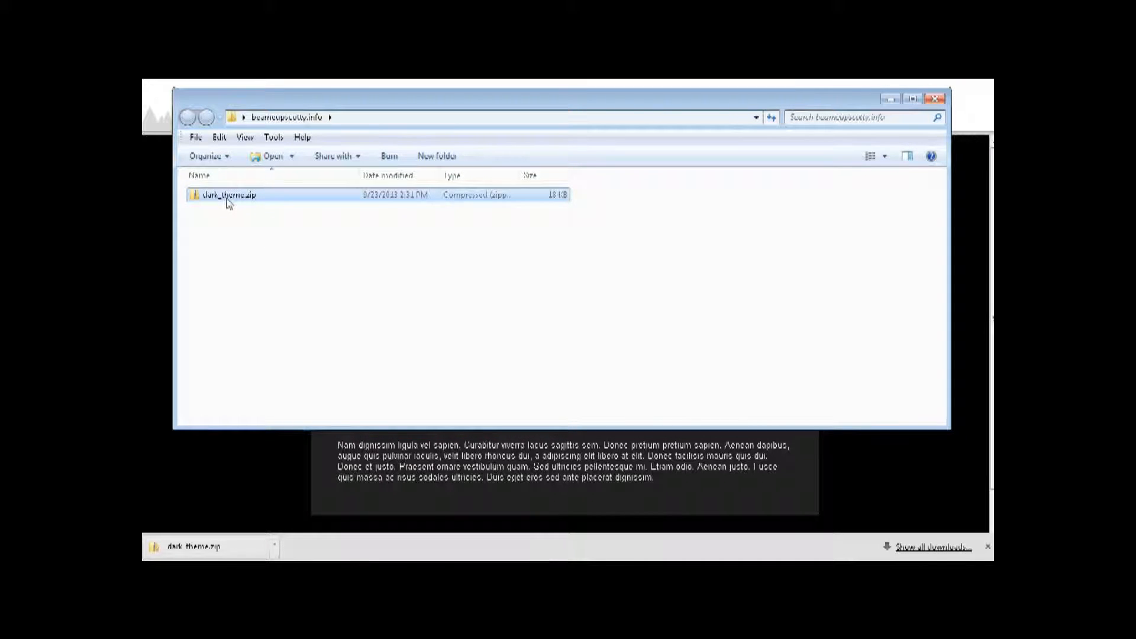
right_click(227, 199)
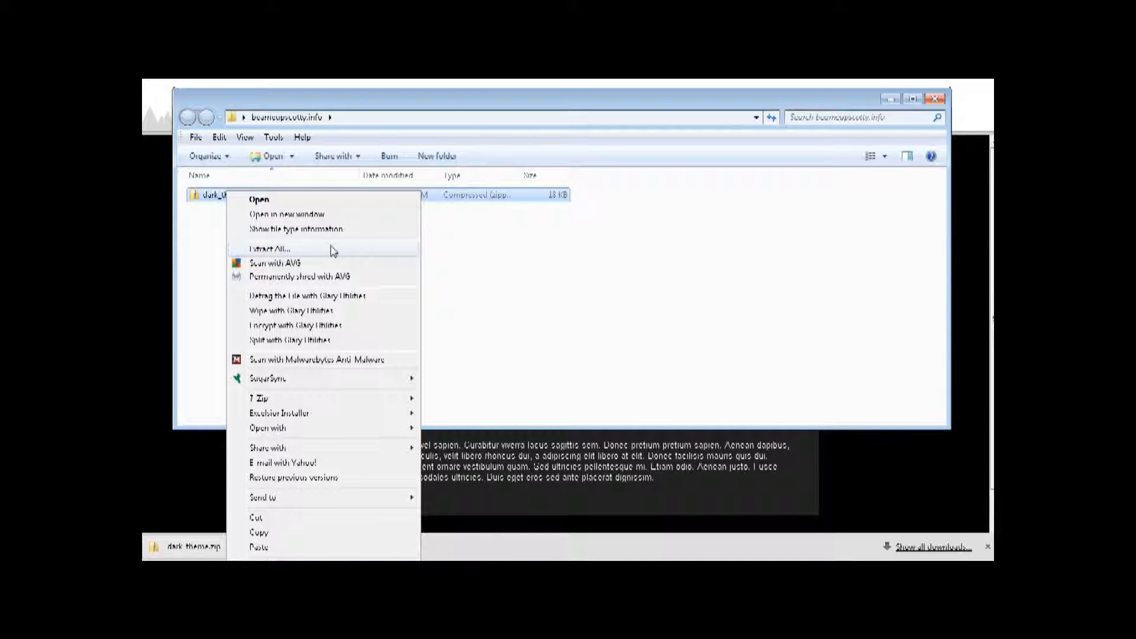
click(287, 250)
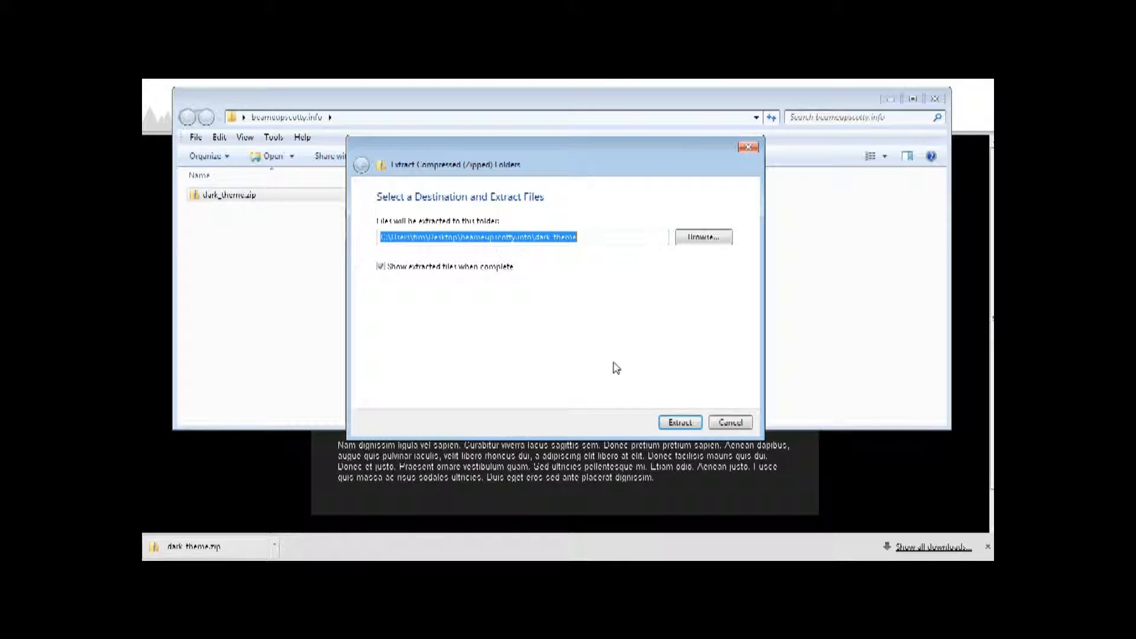
click(685, 425)
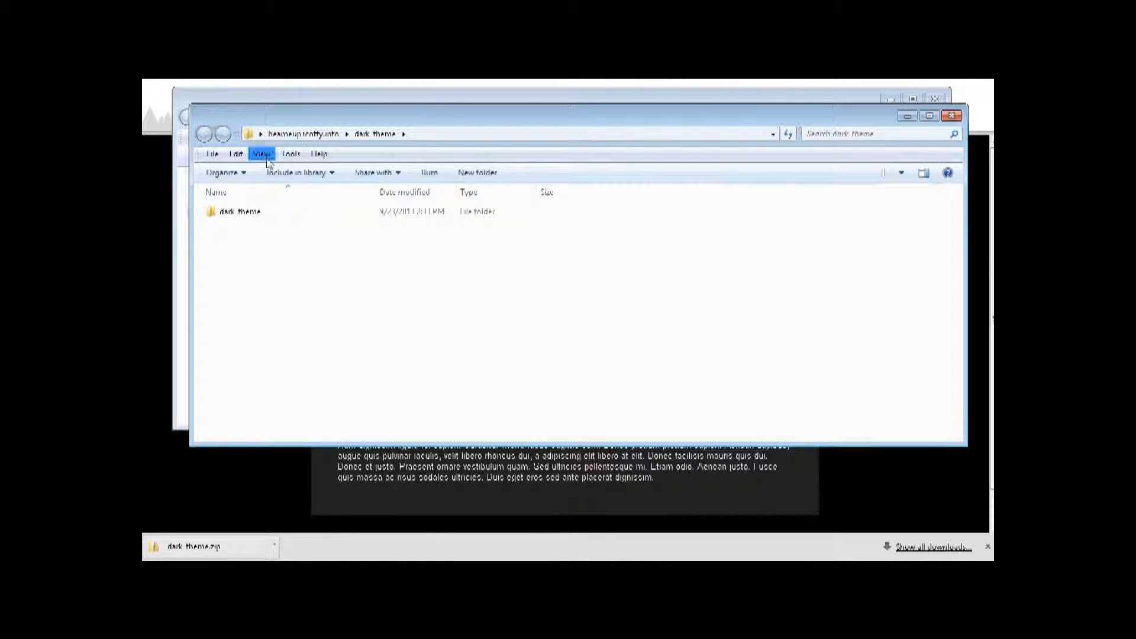
click(951, 117)
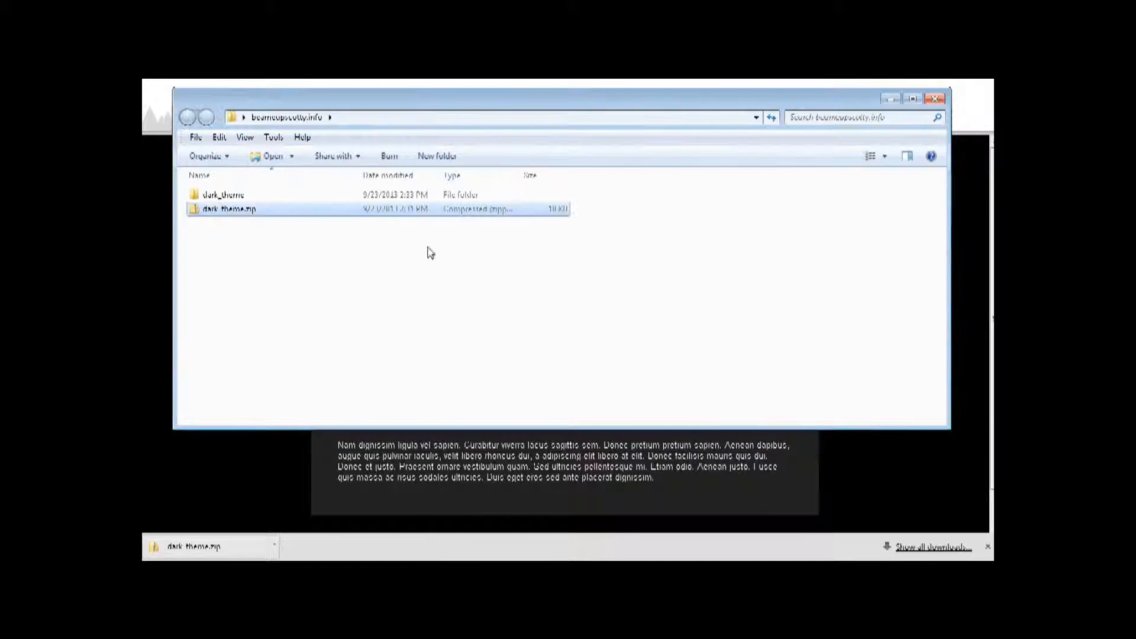
- Open the inner dark_theme folder and preview its index.html in the browser
click(239, 197)
double_click(238, 197)
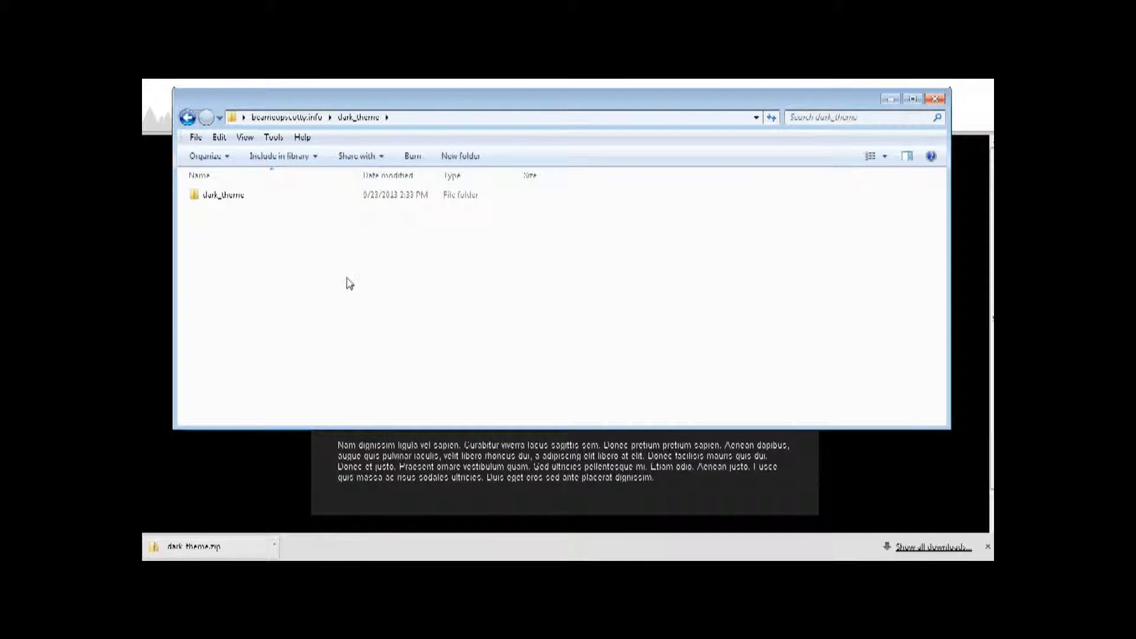
double_click(233, 199)
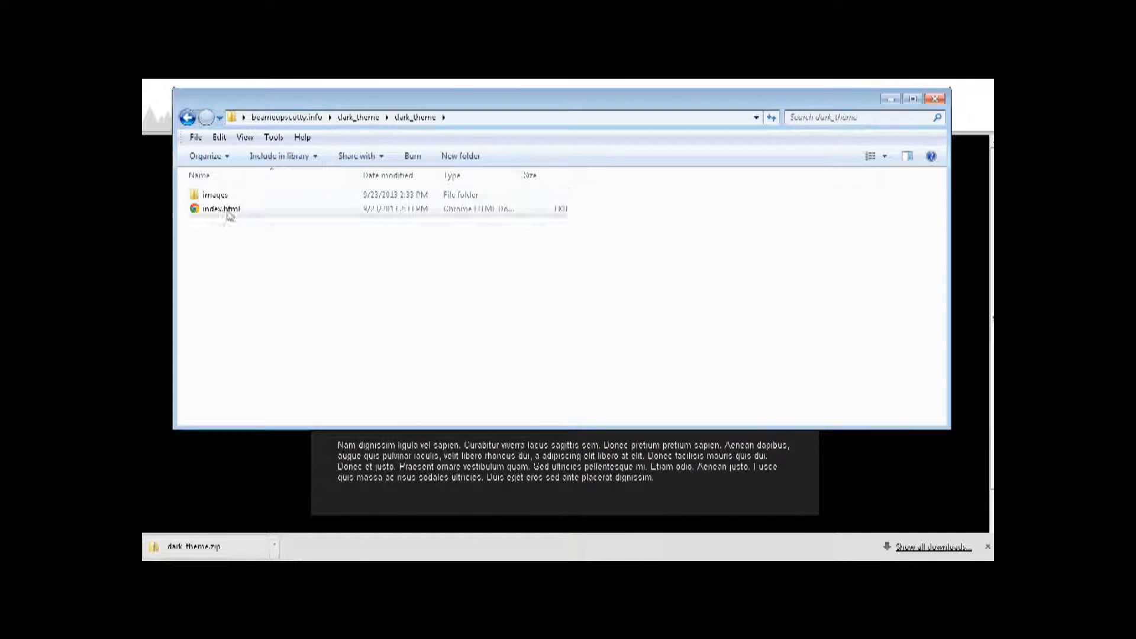
double_click(243, 211)
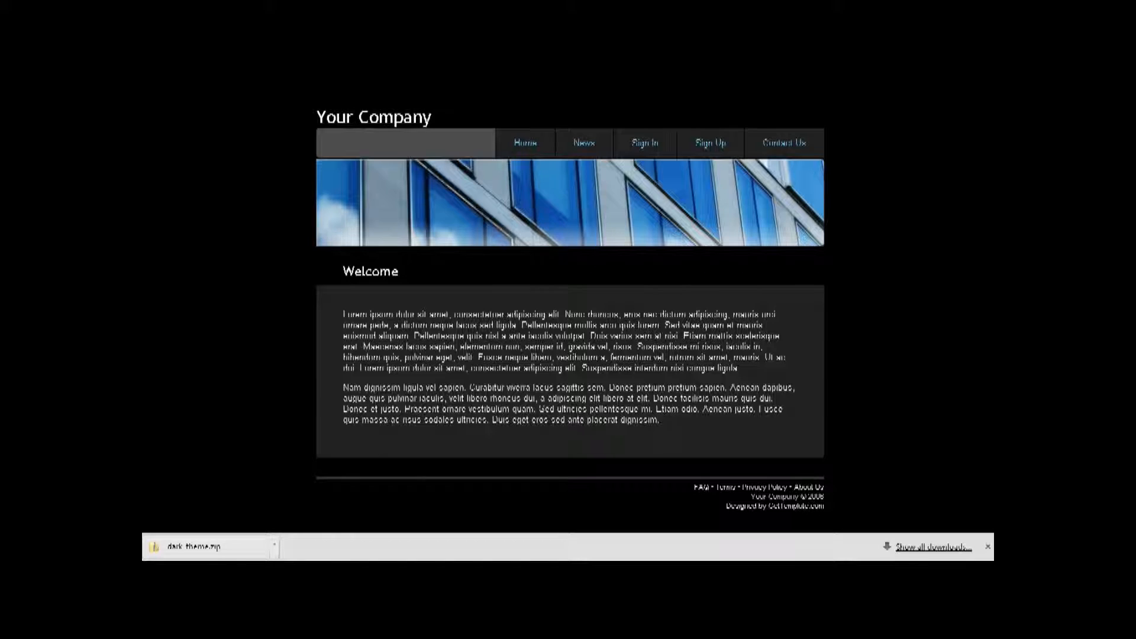
click(822, 72)
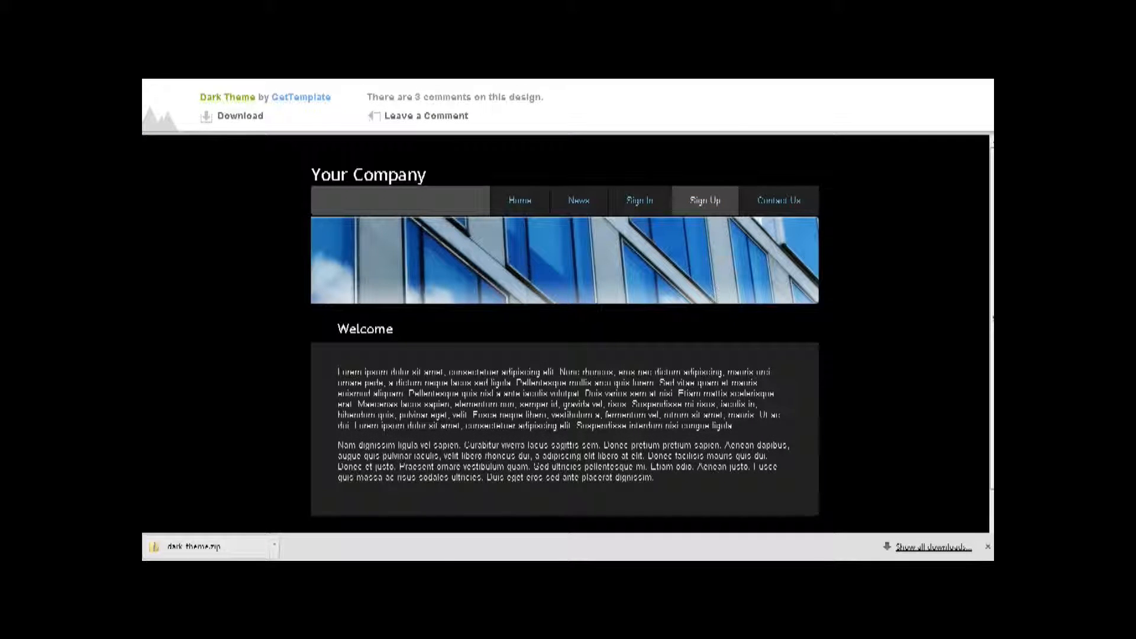
key(alt+Tab)
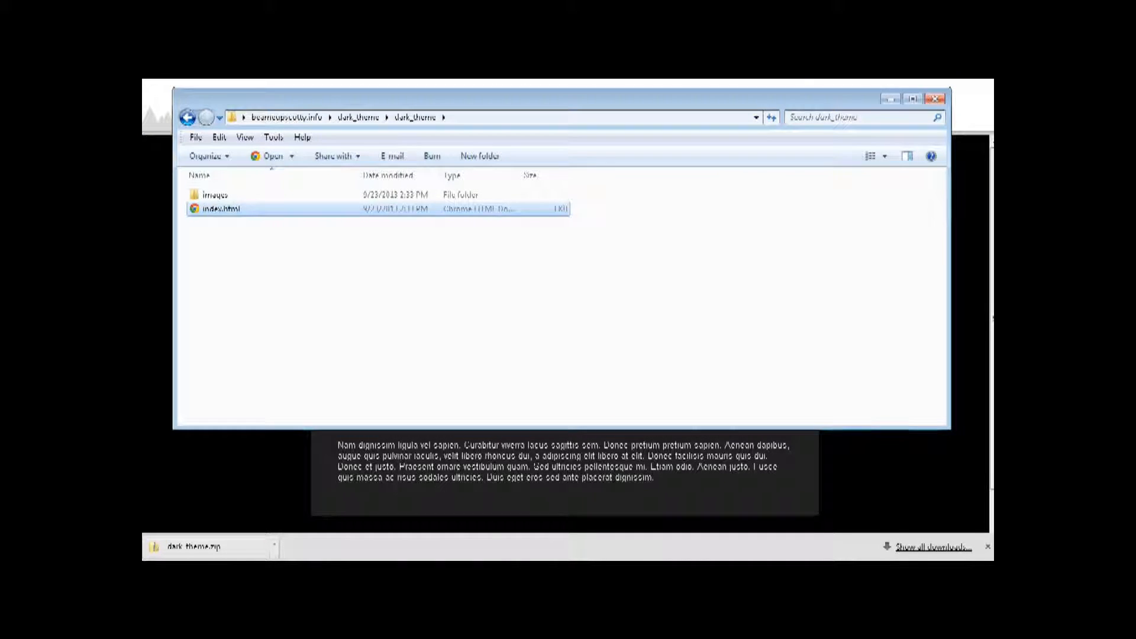
- Paste a duplicate of index.html into the same dark_theme folder
right_click(227, 213)
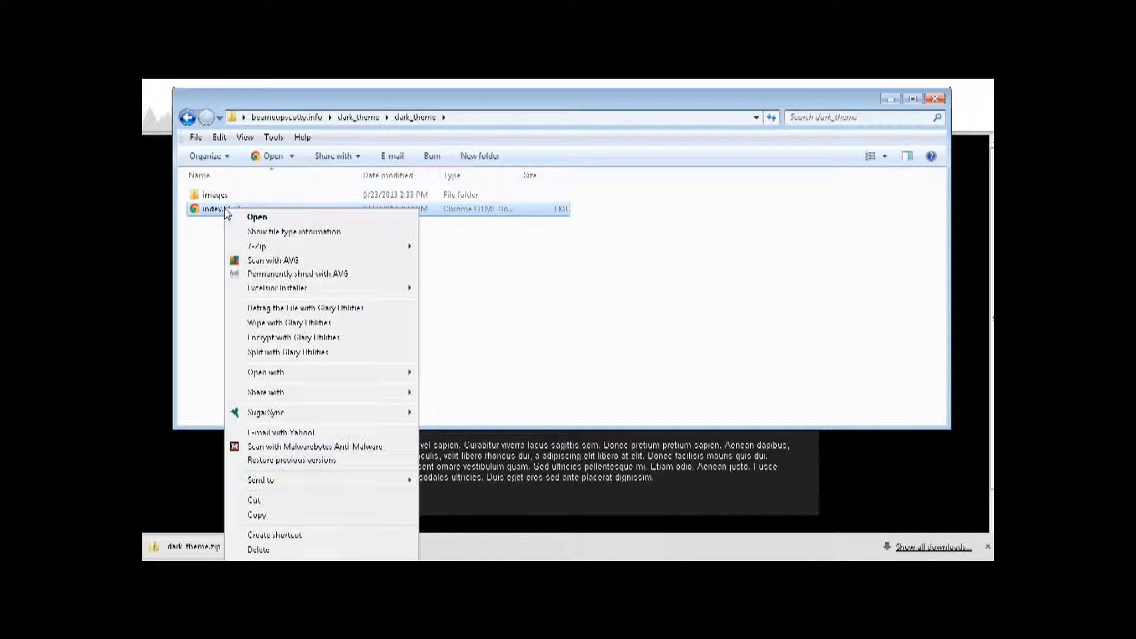
click(263, 500)
click(247, 261)
right_click(247, 260)
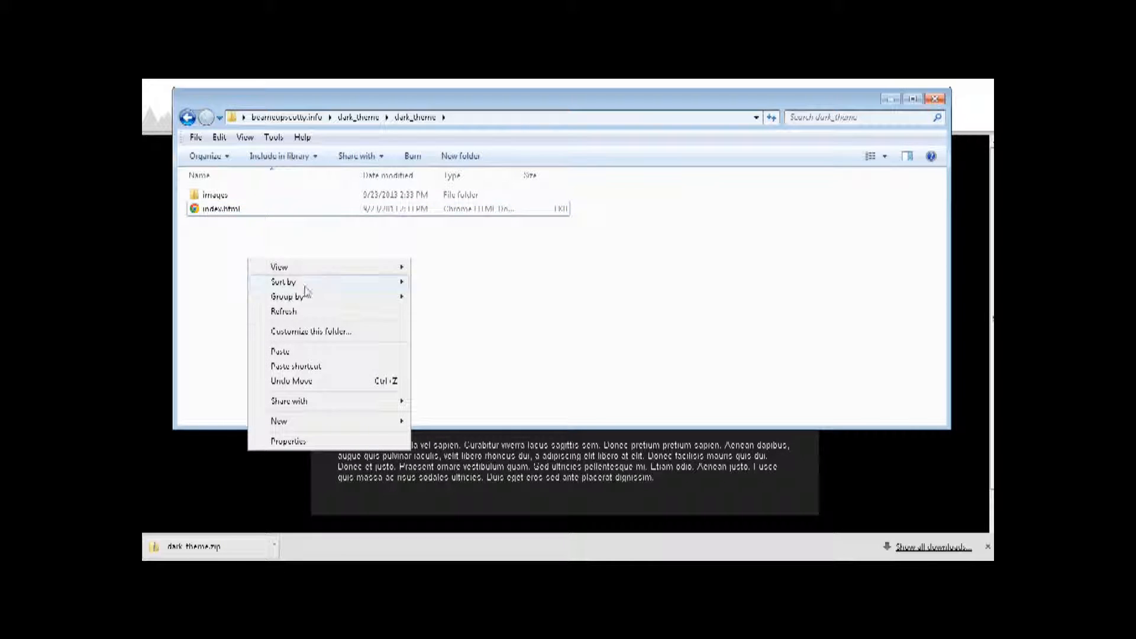
click(286, 352)
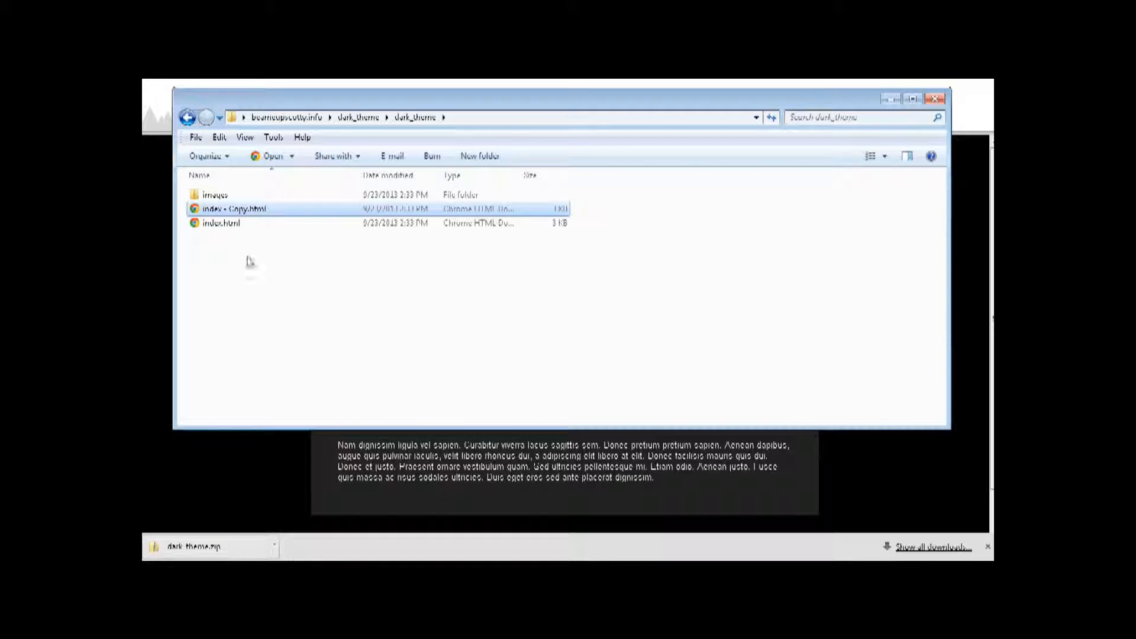
click(264, 463)
- Rename the duplicated file to contact-us.html
right_click(244, 213)
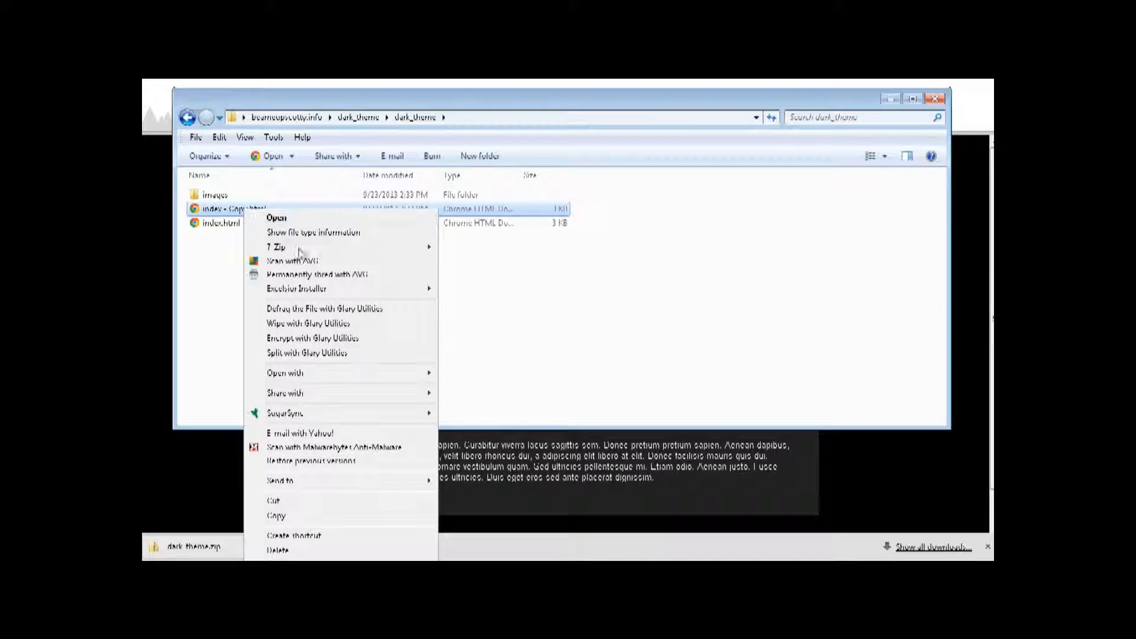
click(277, 551)
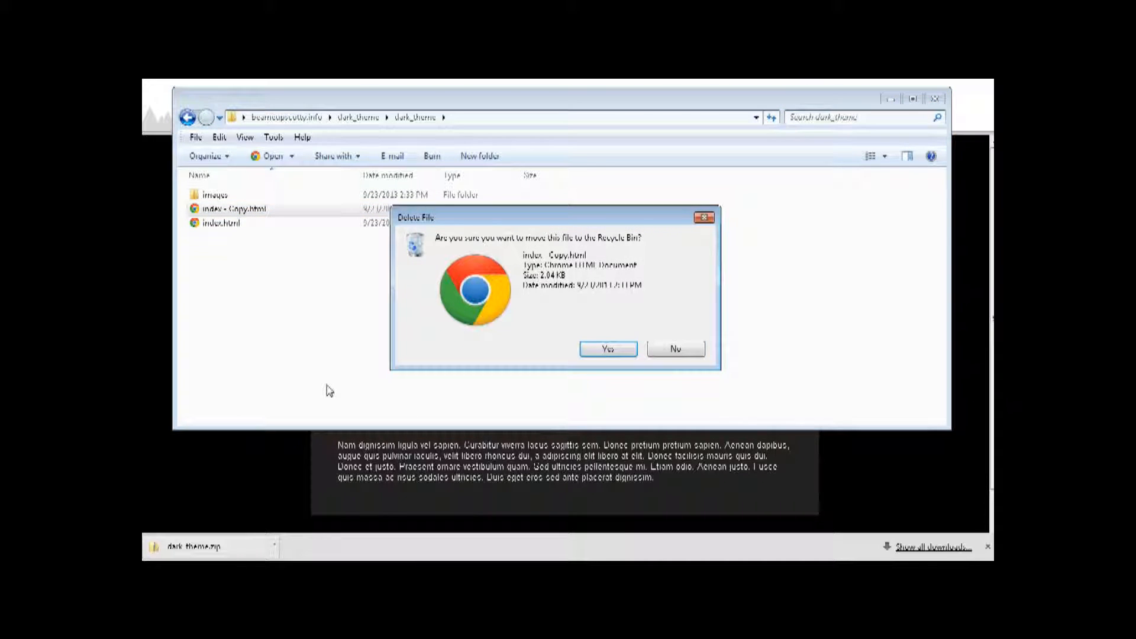
click(685, 353)
right_click(240, 208)
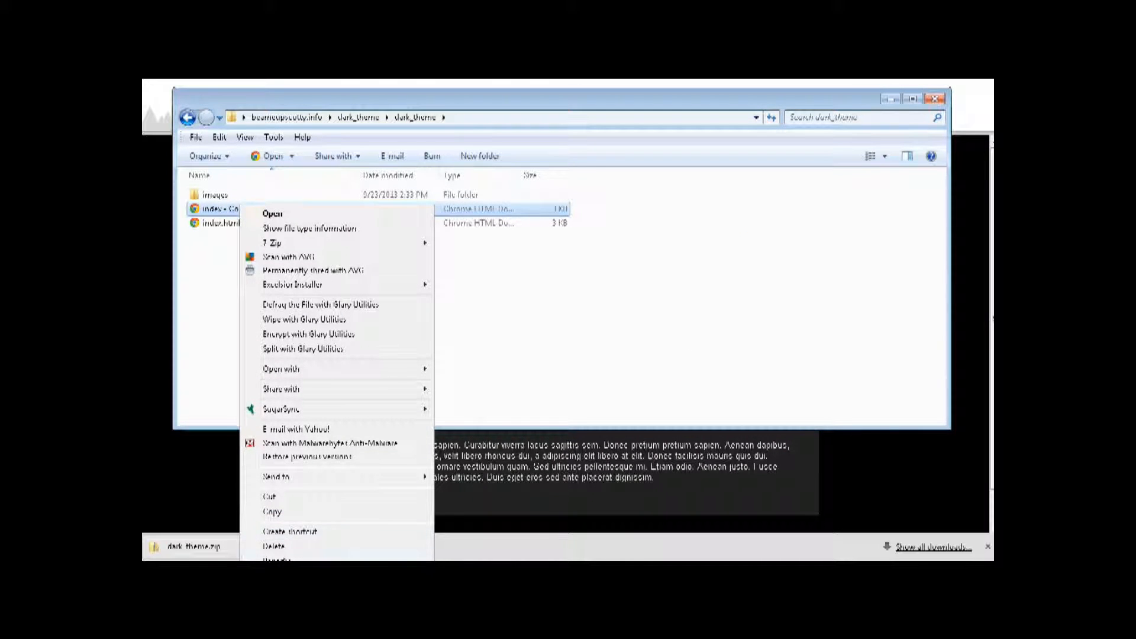
click(277, 559)
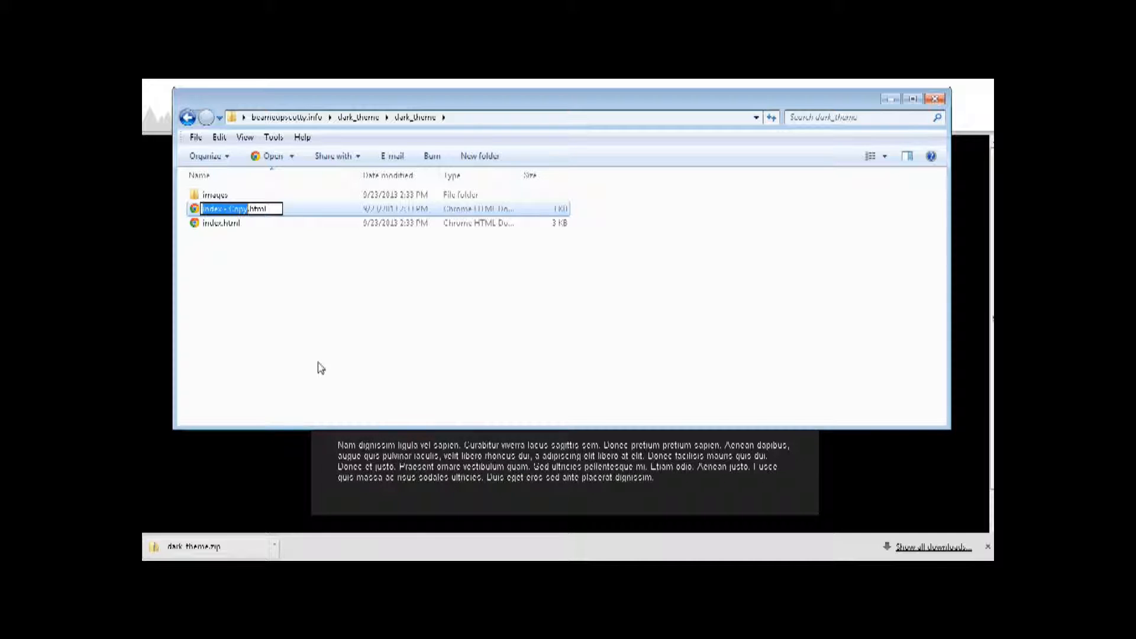
text(conf)
text(act)
text(-us)
key(Return)
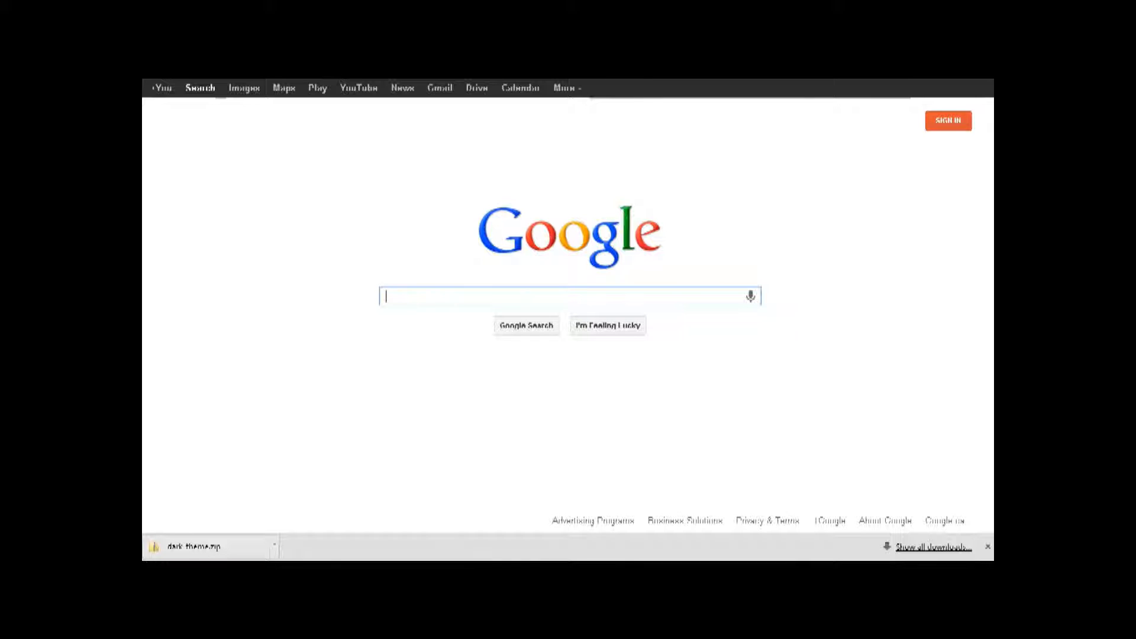
- Search Google for KompoZer and go to its Downloads page
text(kompl)
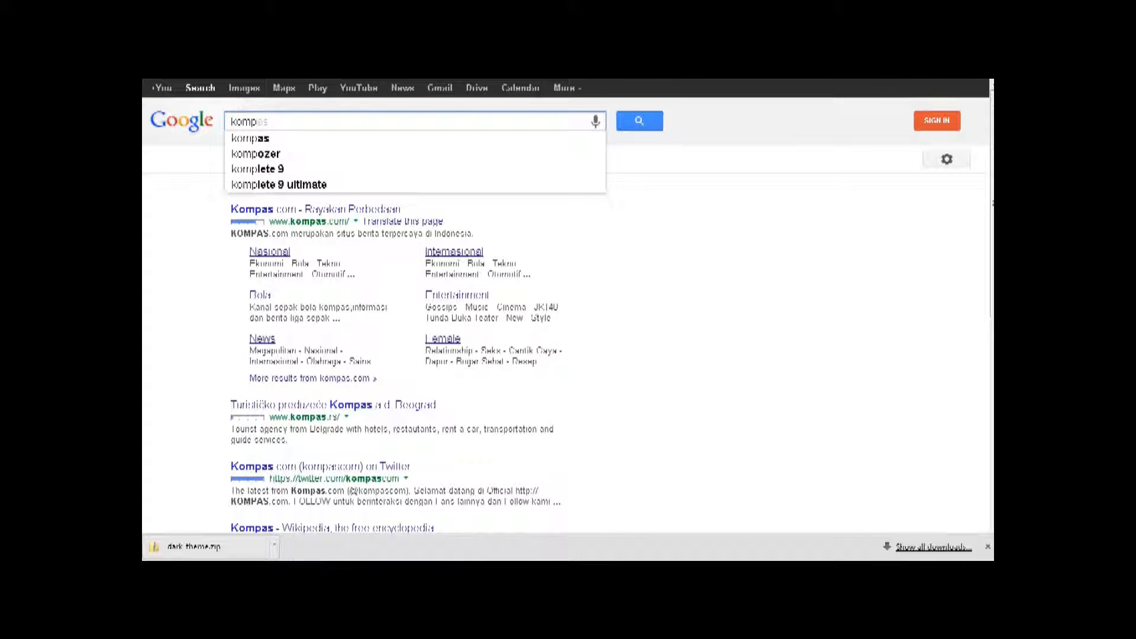
text(o)
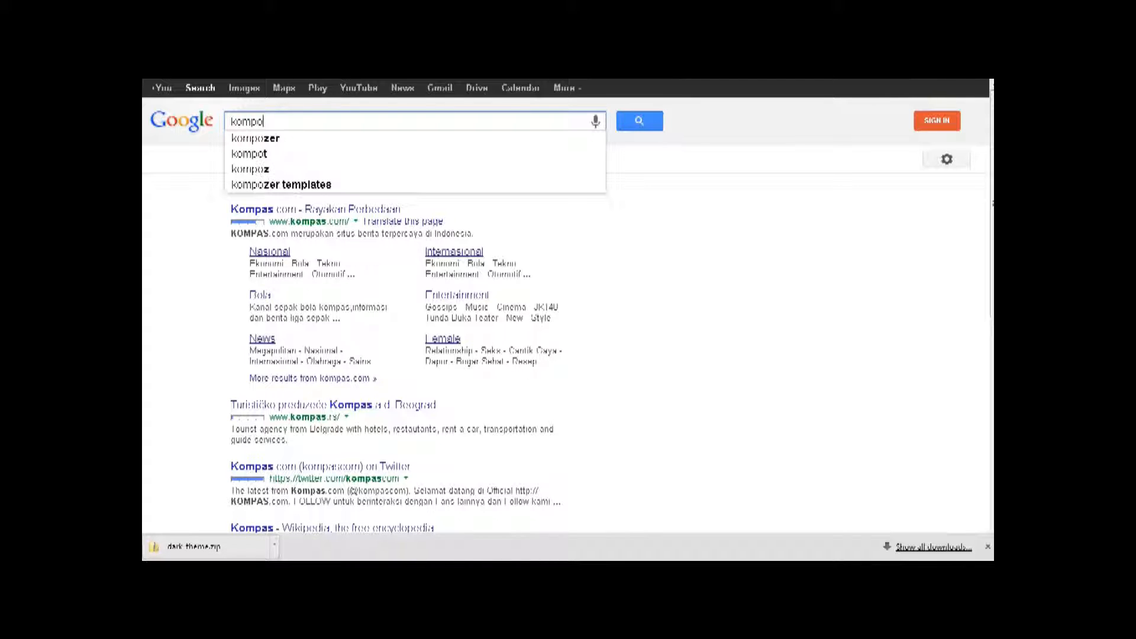
text(z)
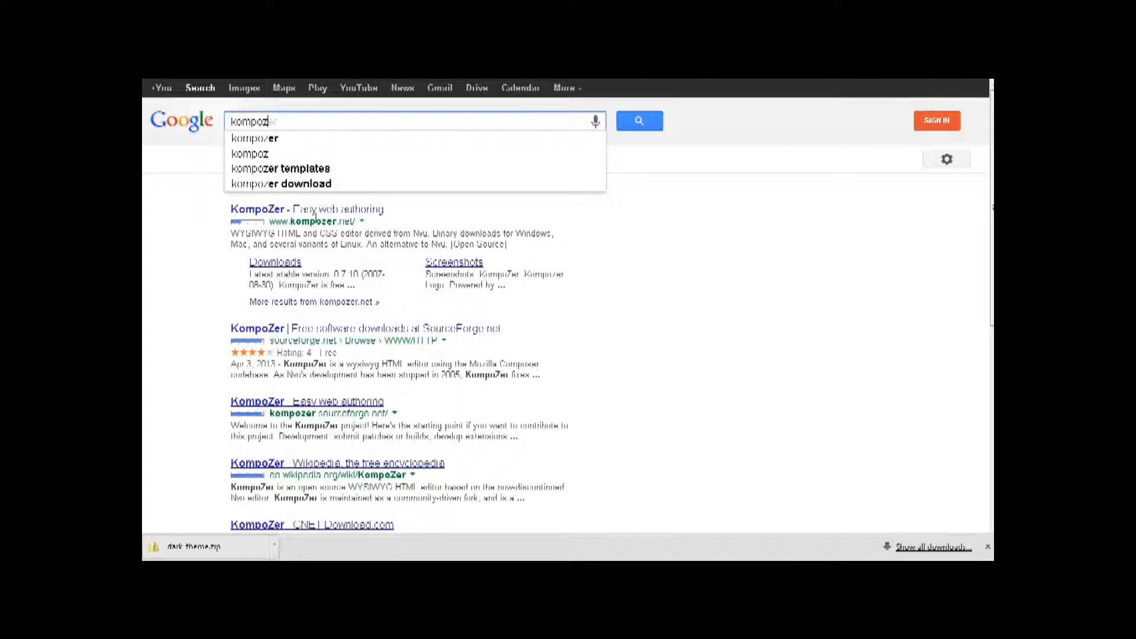
click(277, 262)
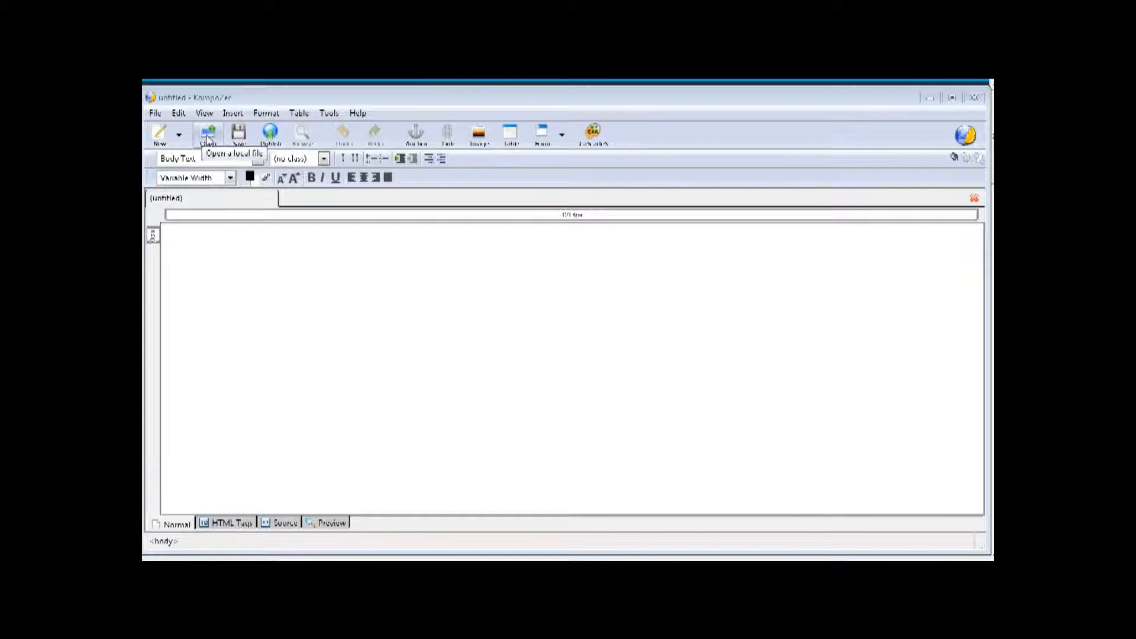
- Open dark_theme\dark_theme\index.html in KompoZer for editing
click(208, 136)
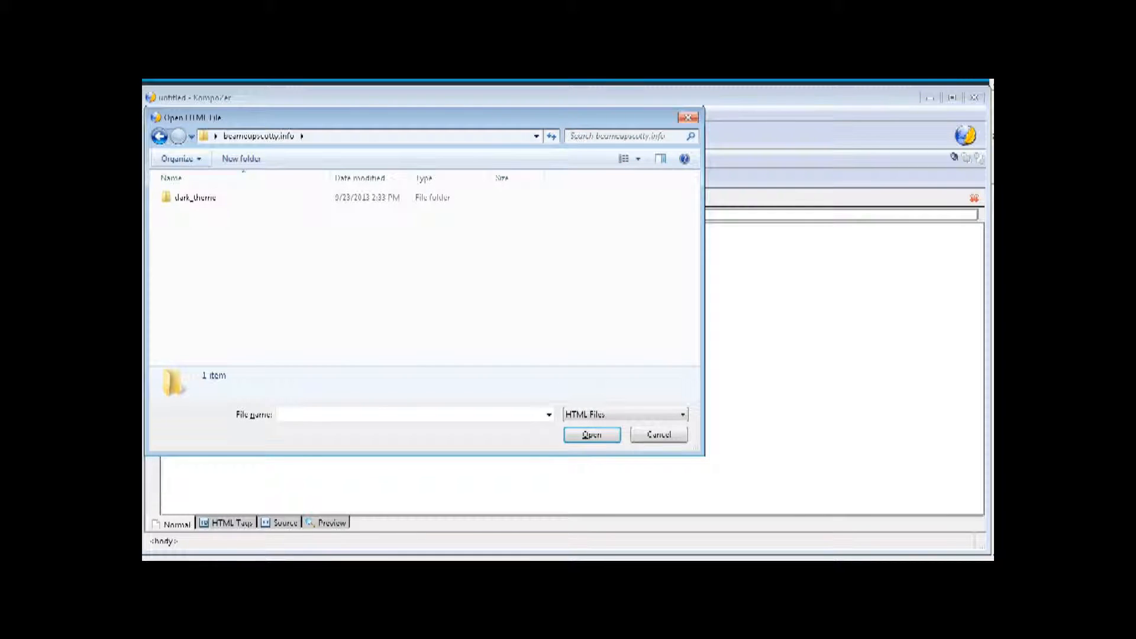
double_click(195, 197)
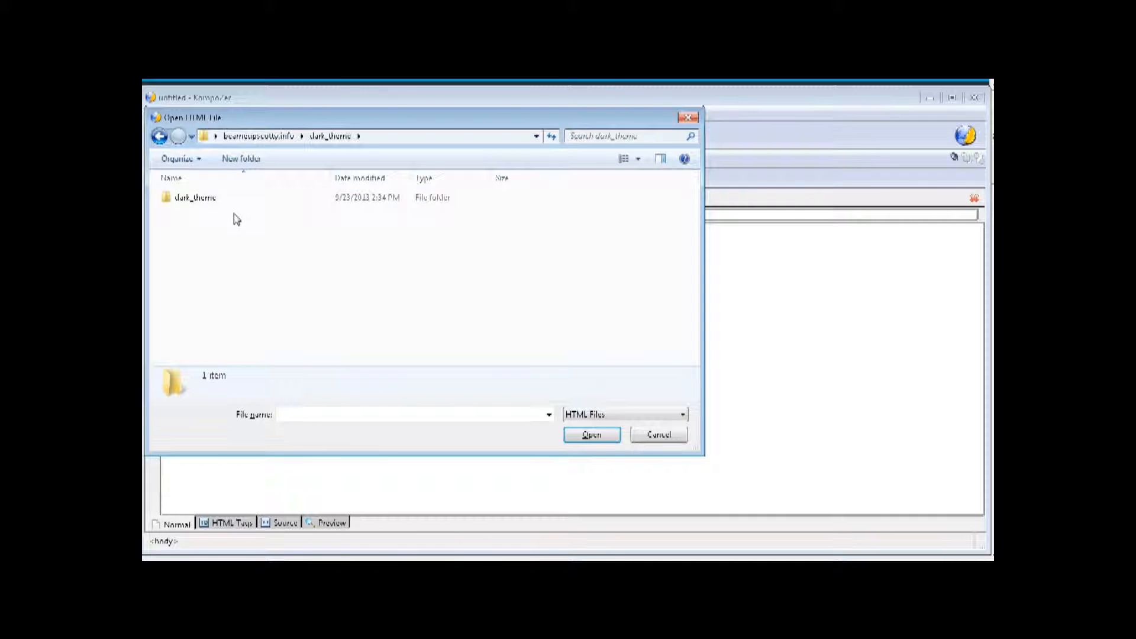
double_click(212, 200)
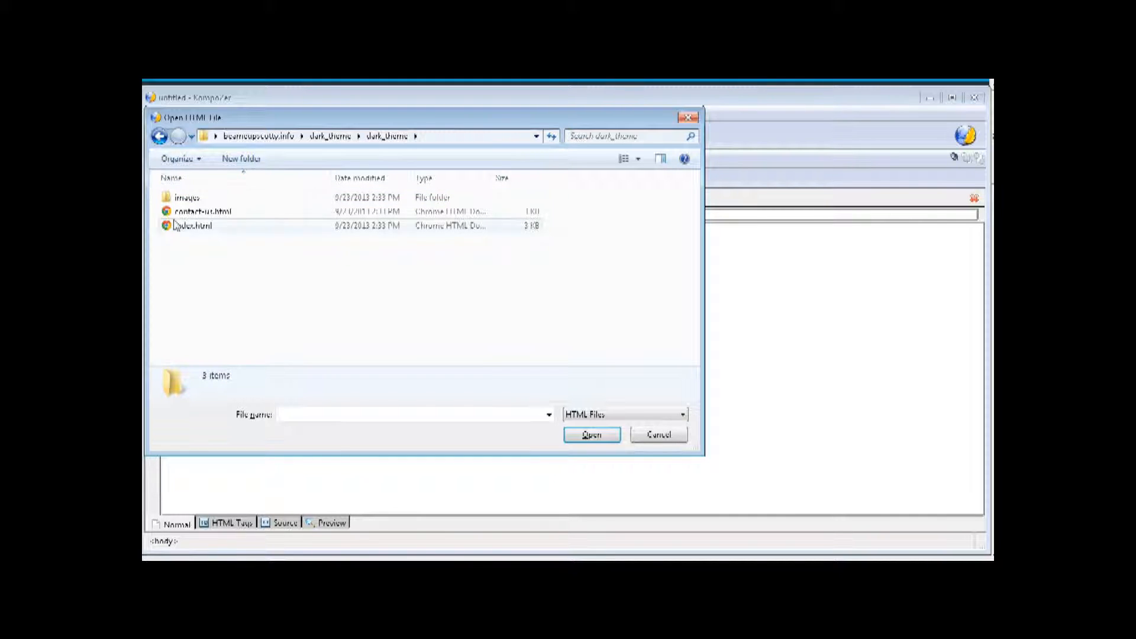
click(205, 230)
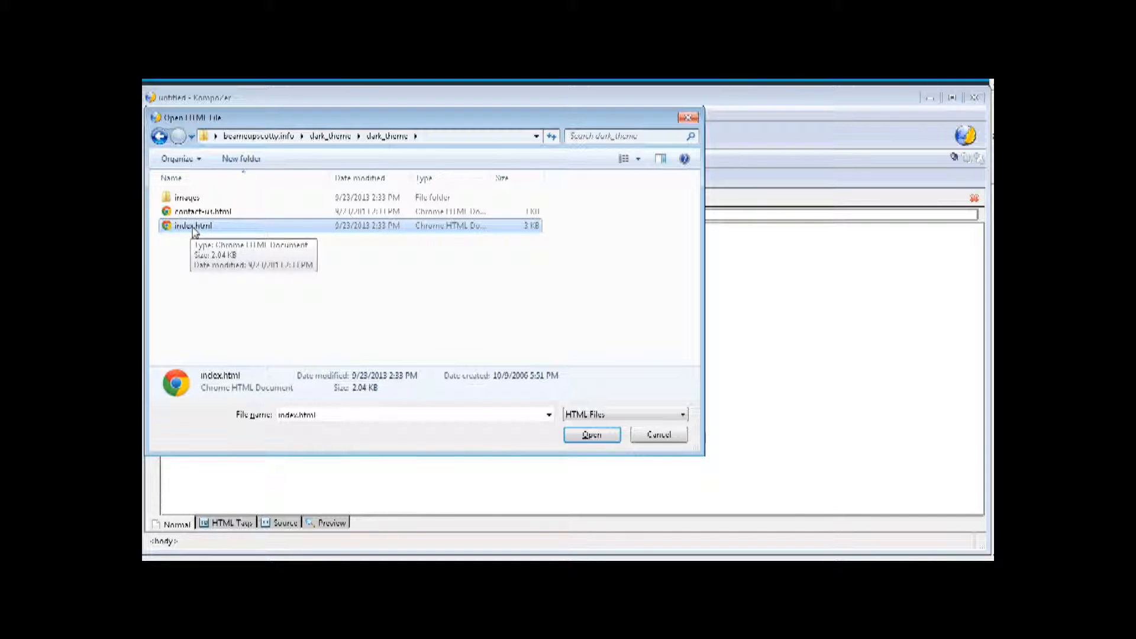
click(591, 434)
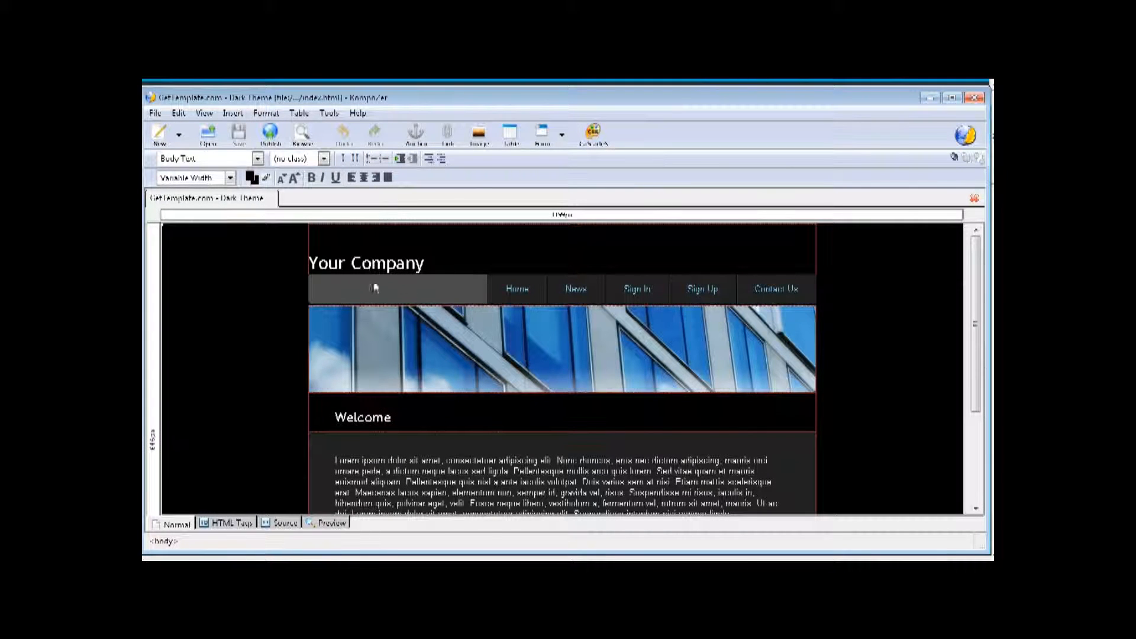
- Change the 'Your Company' heading to 'Beammeupscotty!' without leaving an extra blank line
drag(310, 261, 549, 275)
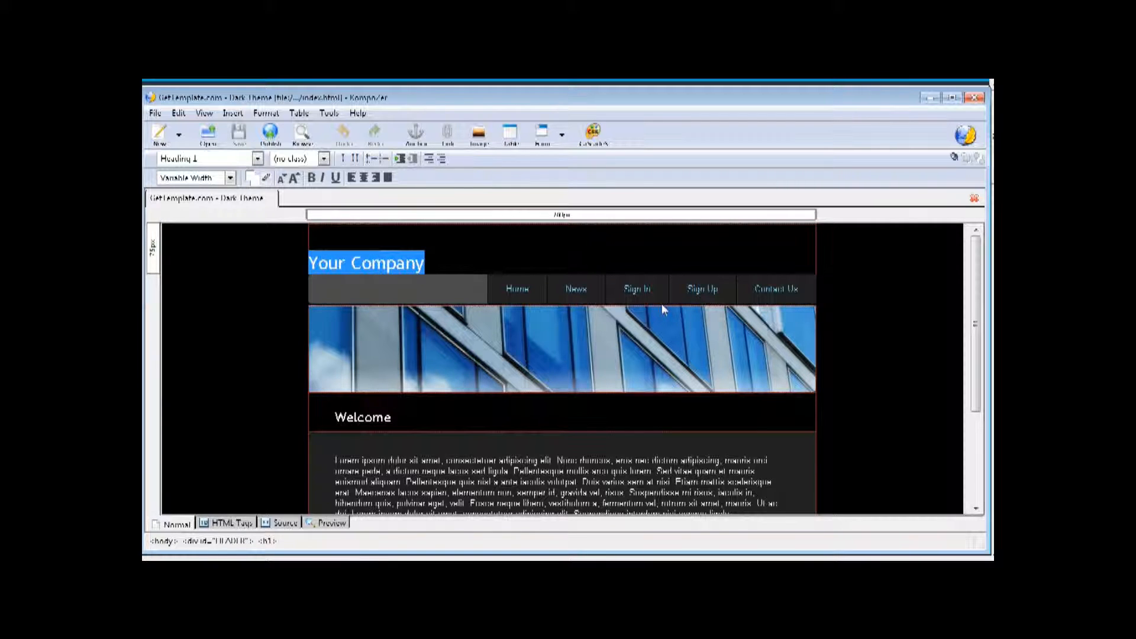
text(B)
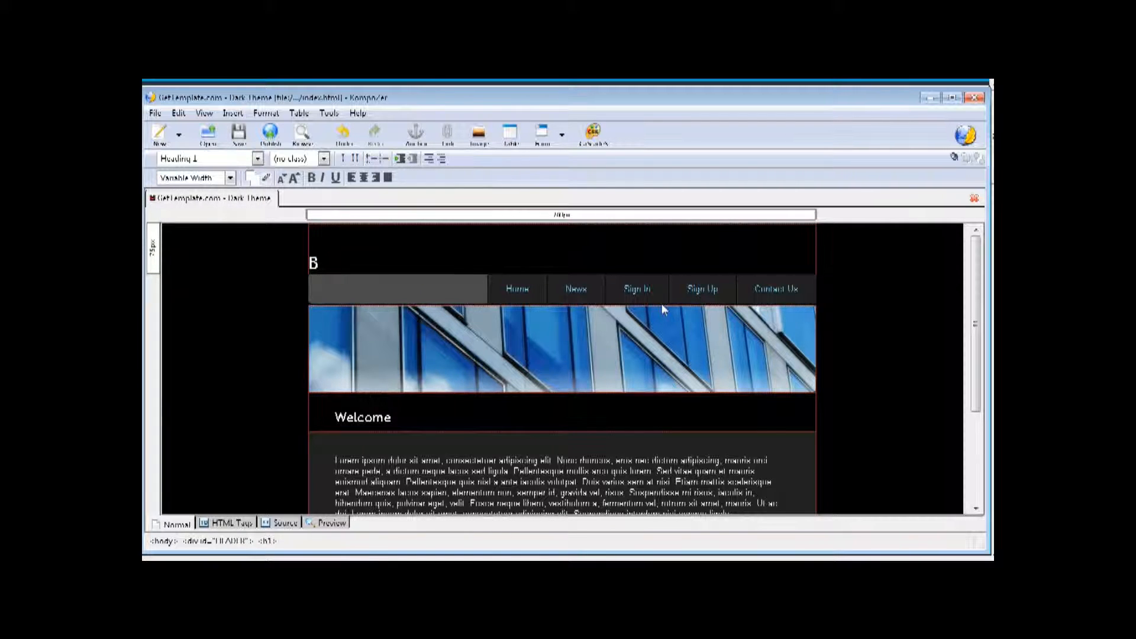
text(eammeups)
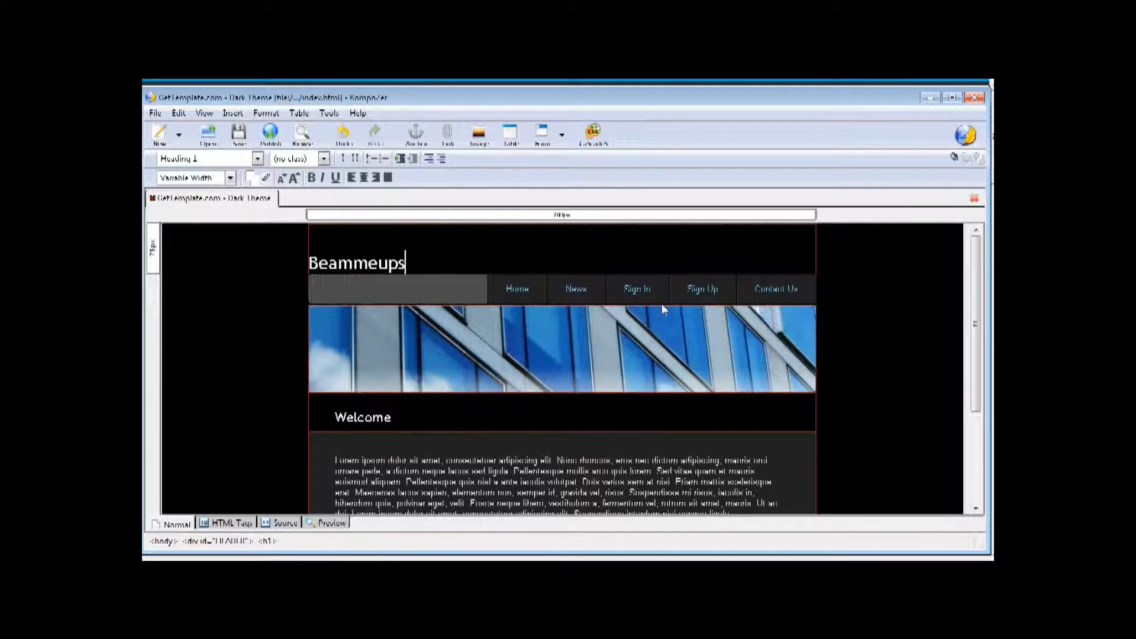
text(cotty)
key(Return)
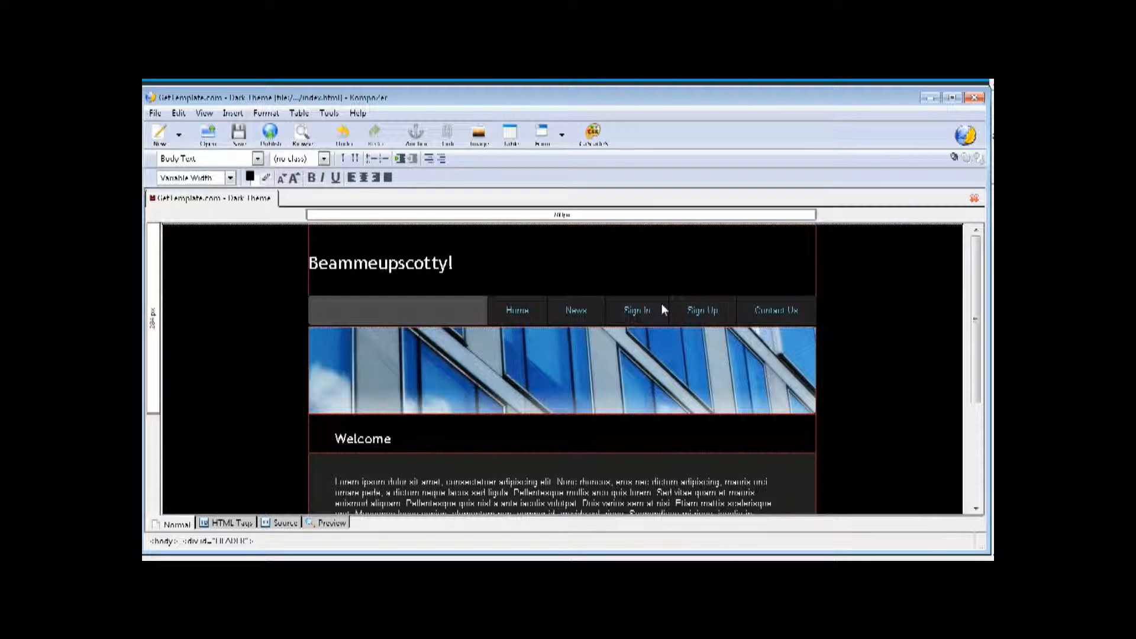
click(662, 303)
key(BackSpace)
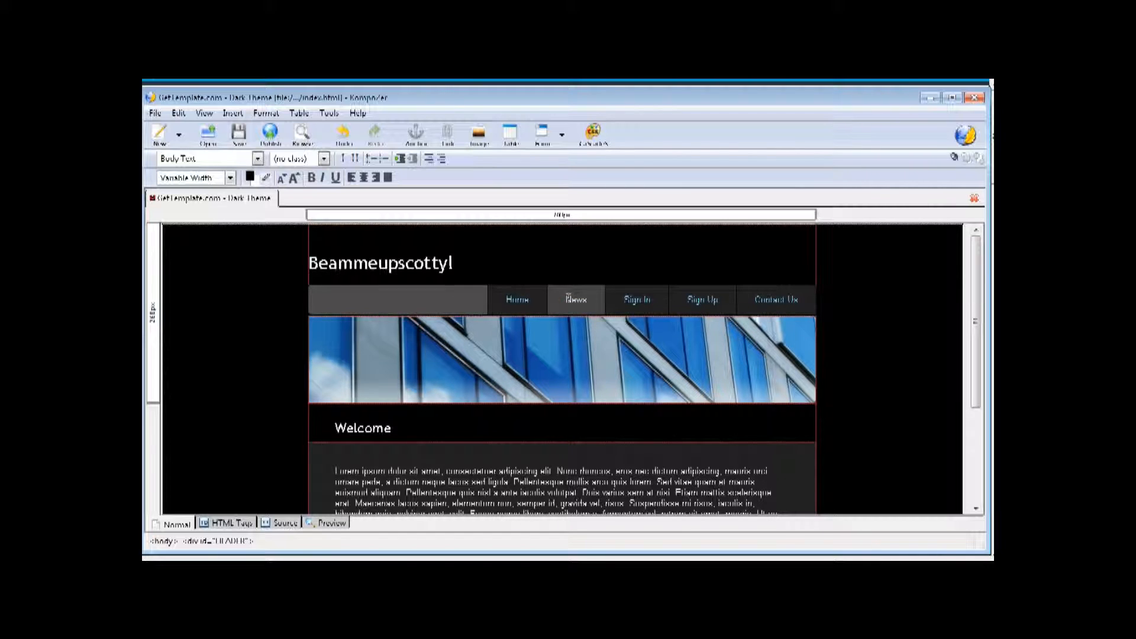
- Delete the News, Sign In and Sign Up menu items, then select the Contact Us text
double_click(569, 299)
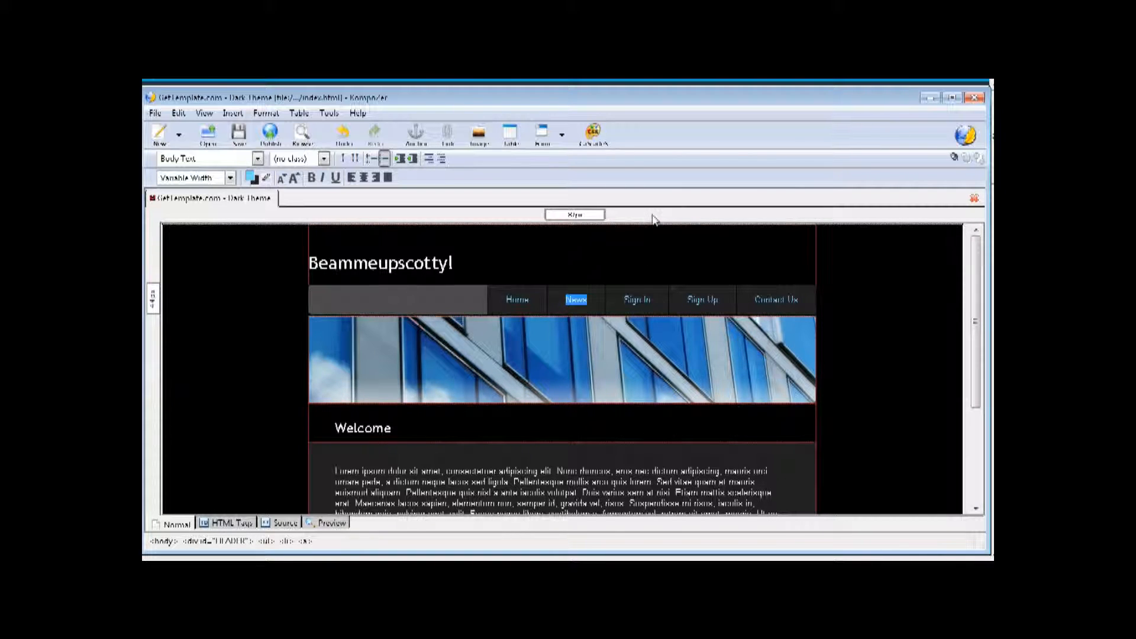
key(Delete)
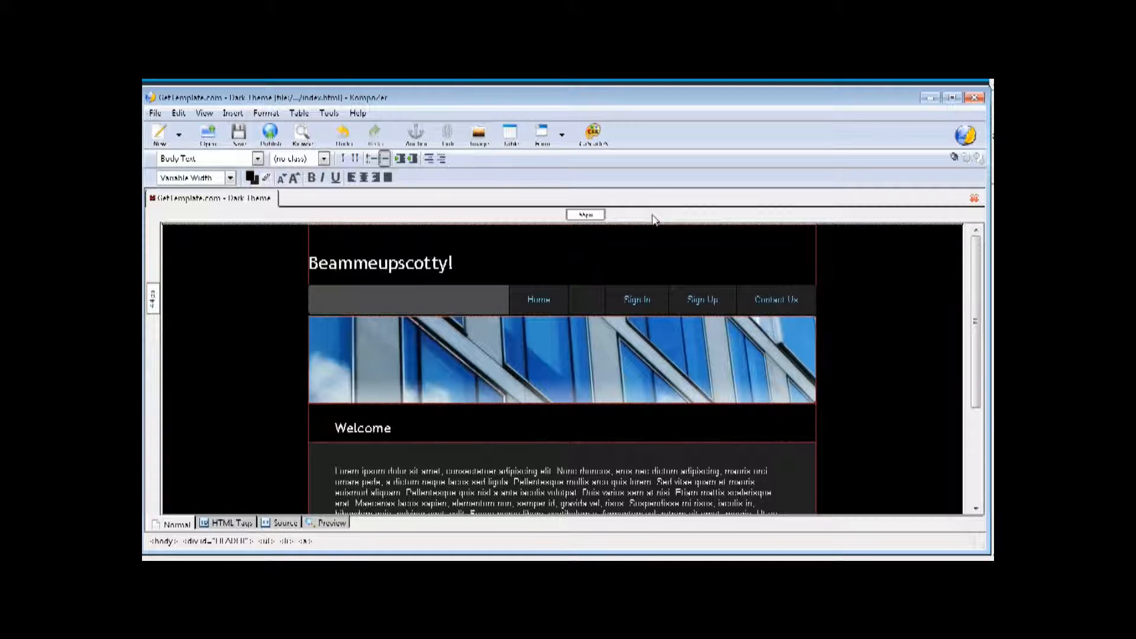
key(Delete)
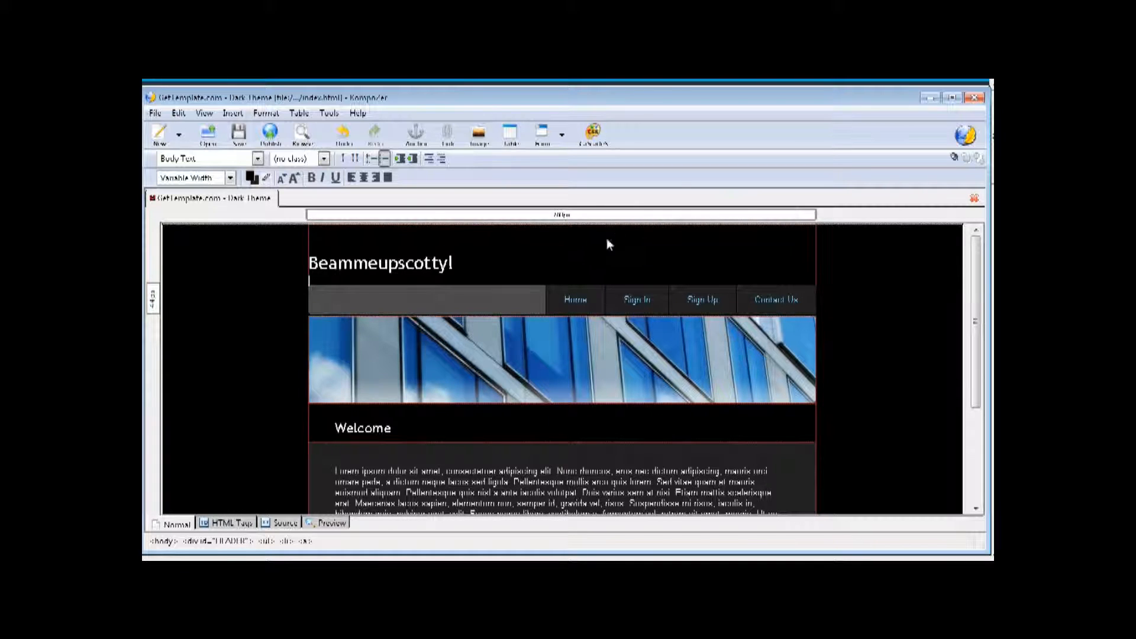
double_click(636, 301)
double_click(689, 300)
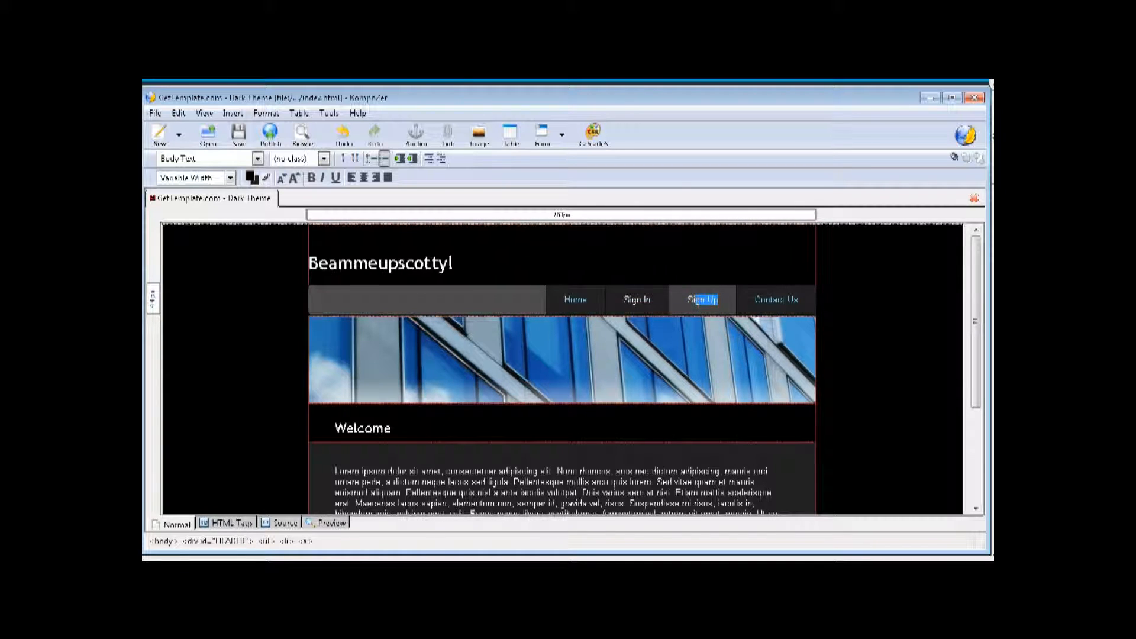
double_click(636, 300)
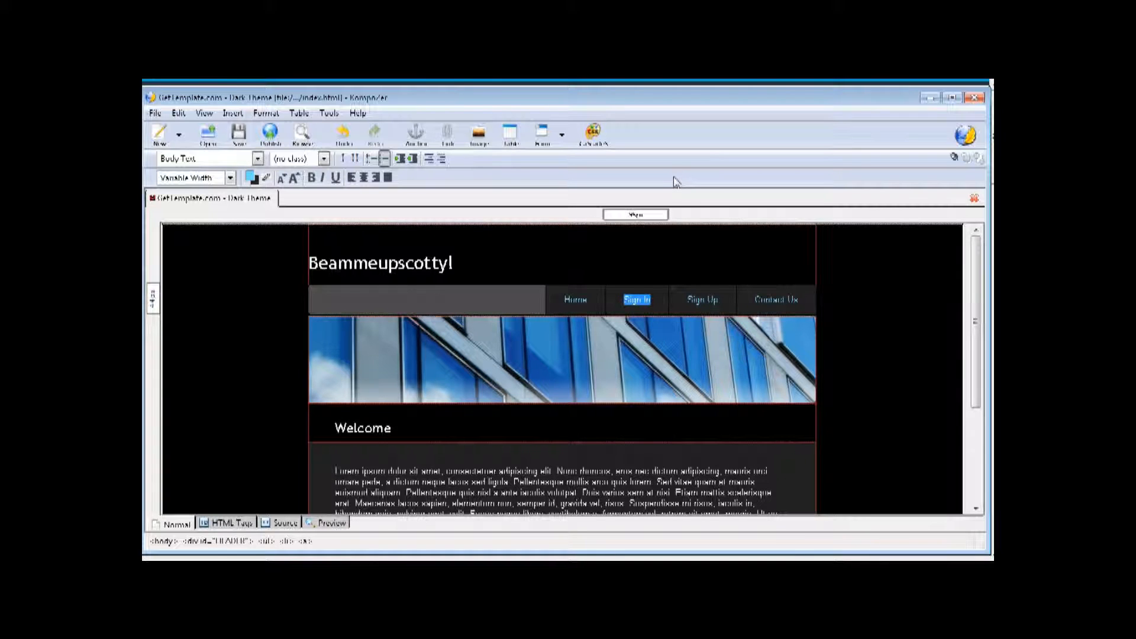
key(Delete)
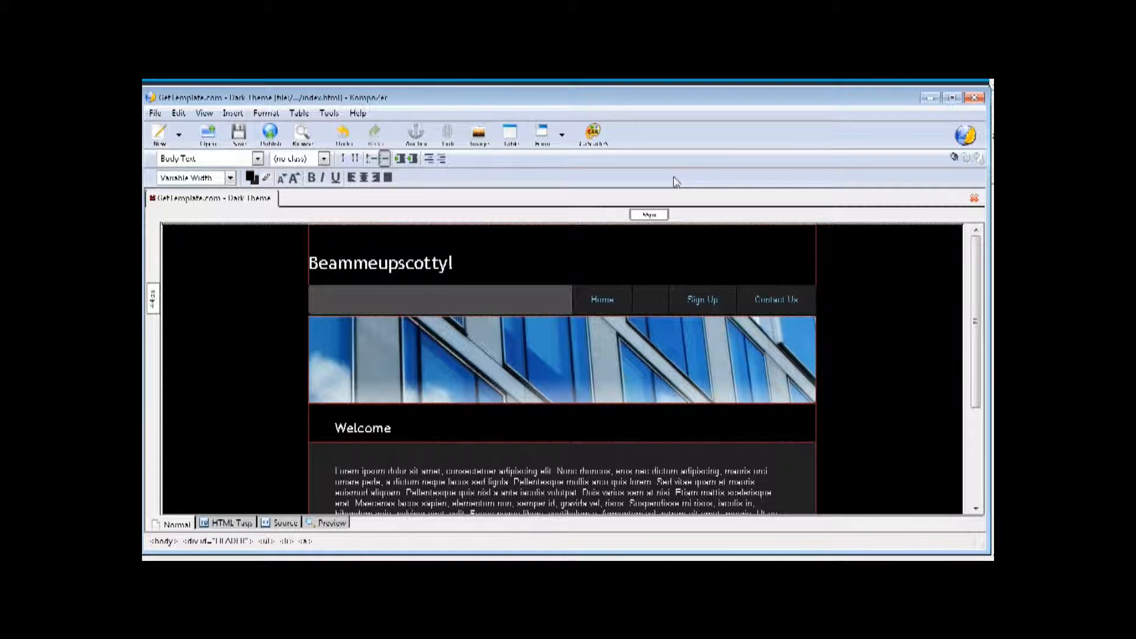
key(BackSpace)
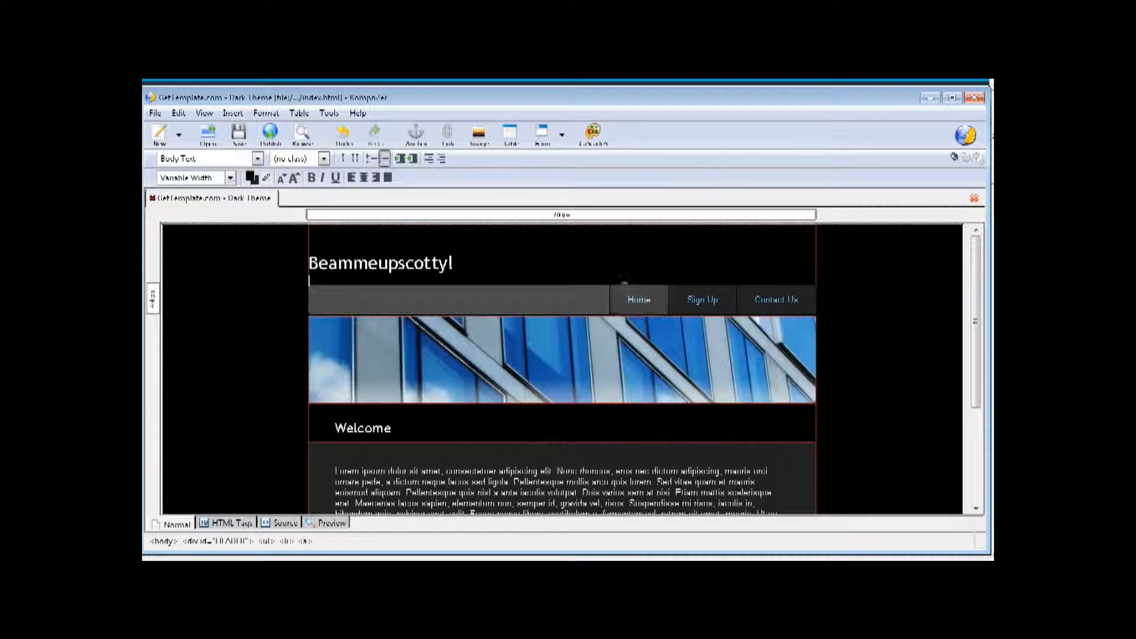
click(689, 302)
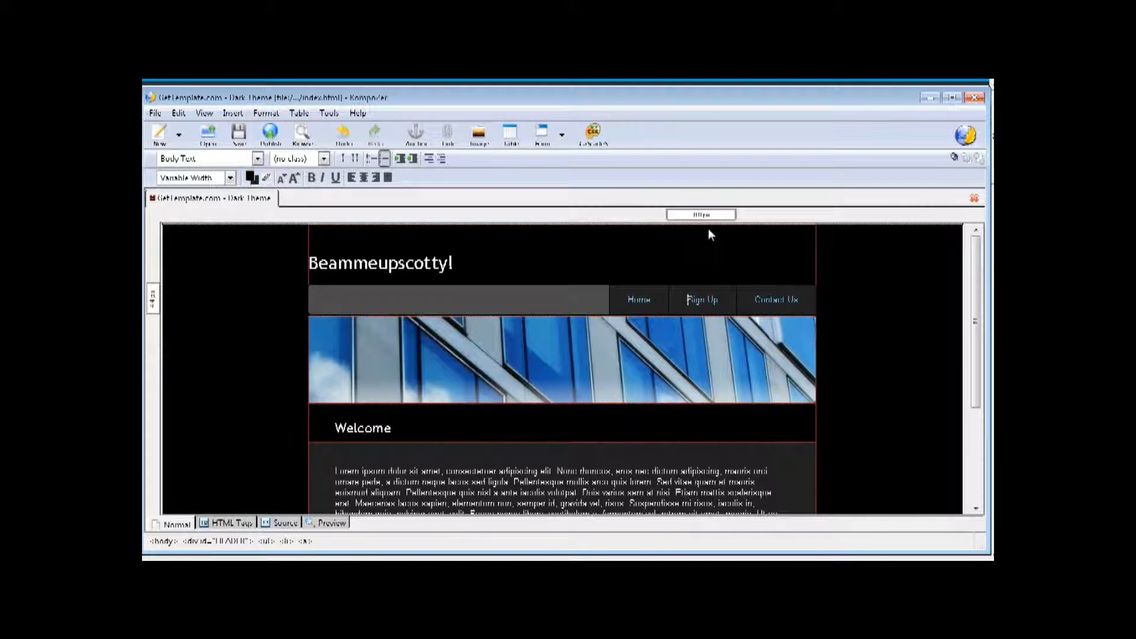
key(Delete)
key(Delete)
key(Delete)
key(Delete)
key(Delete)
key(Delete)
key(Delete)
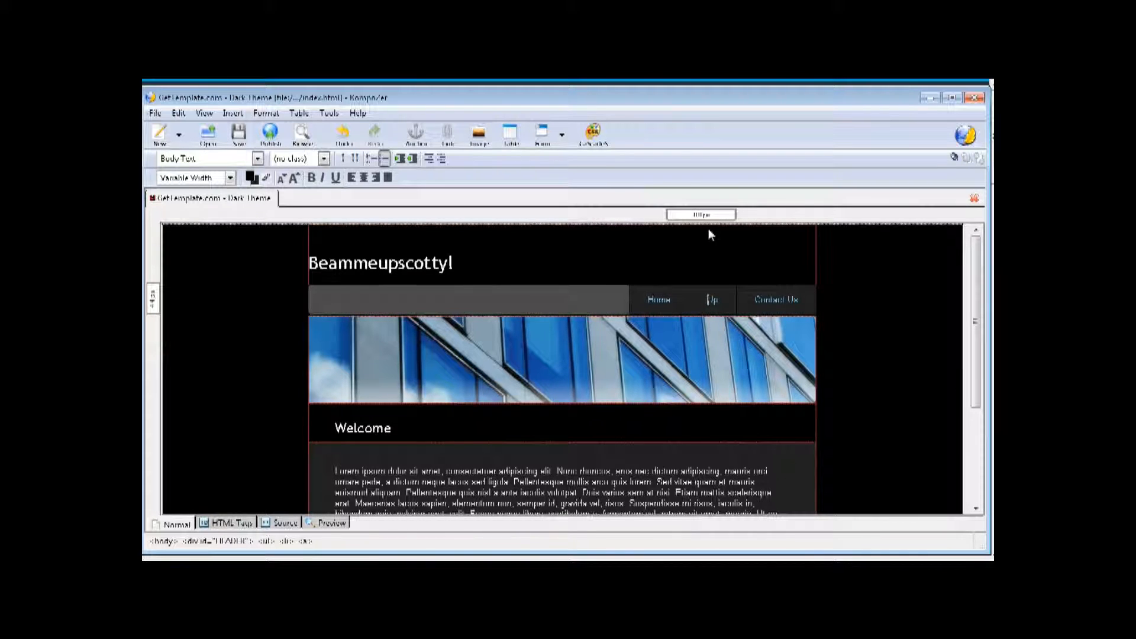
key(Delete)
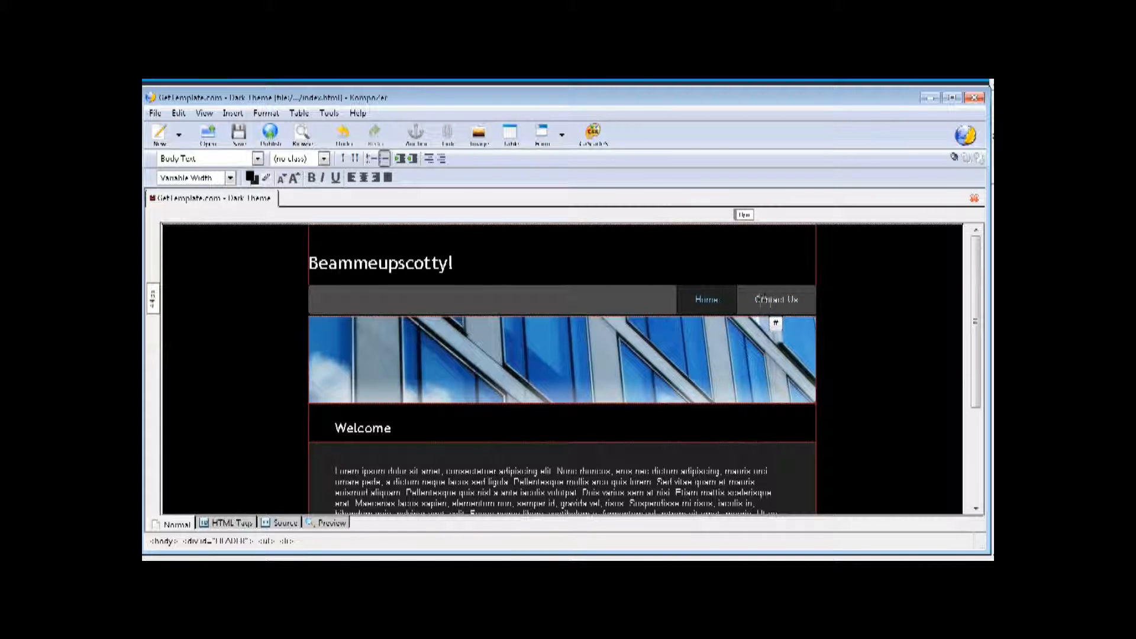
drag(755, 299, 796, 300)
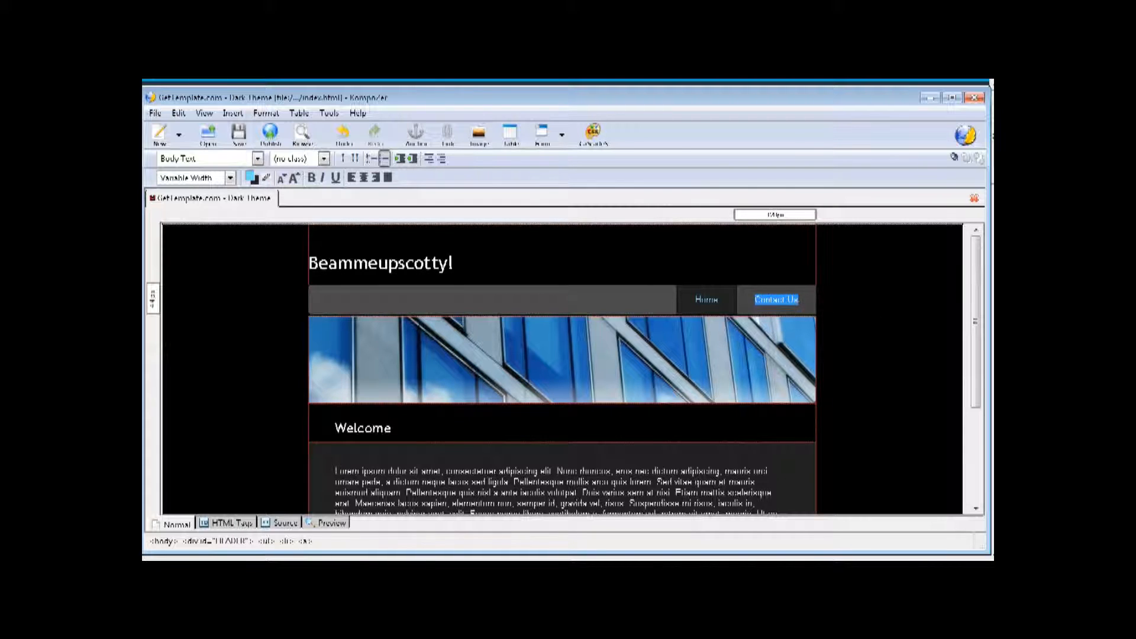
- Link the Contact Us menu item to contact-us.html, opening in the same window
click(447, 138)
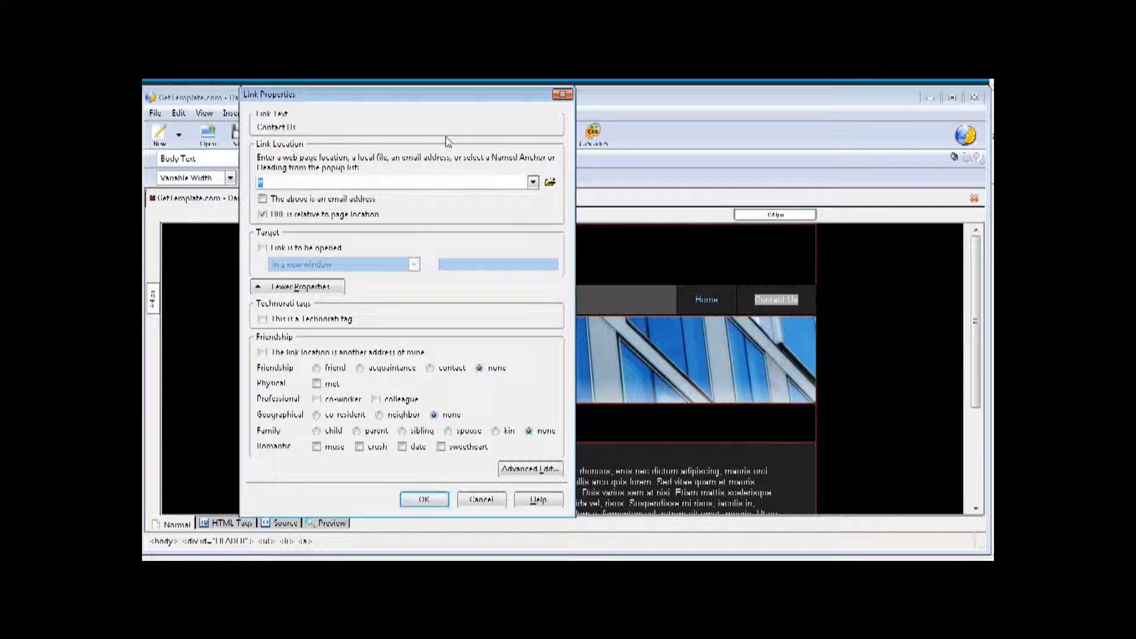
click(549, 183)
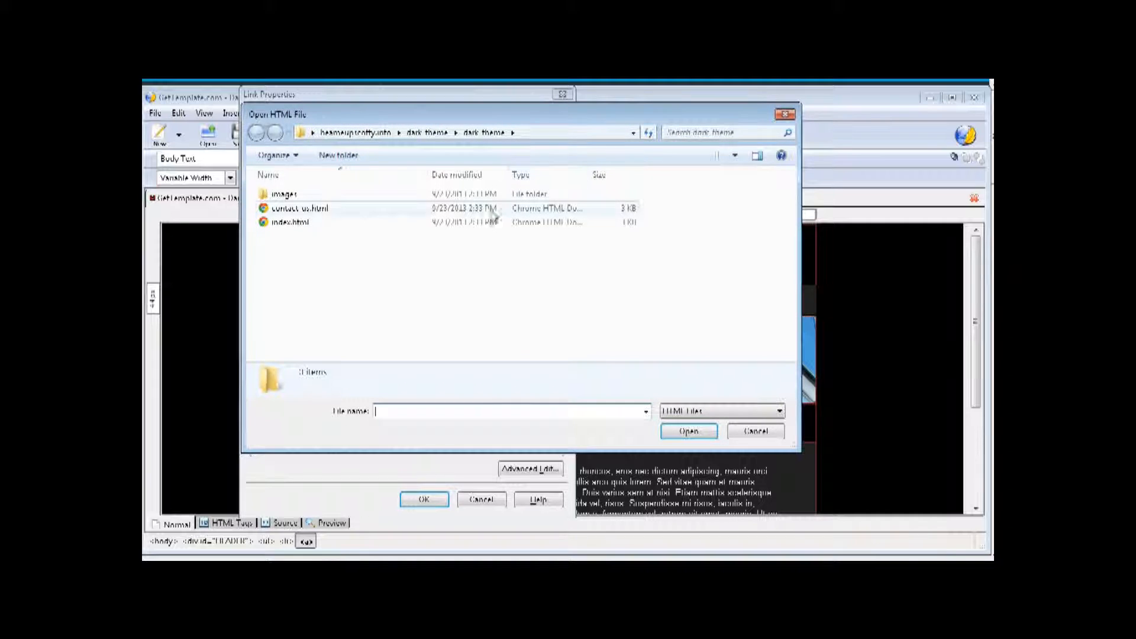
click(330, 210)
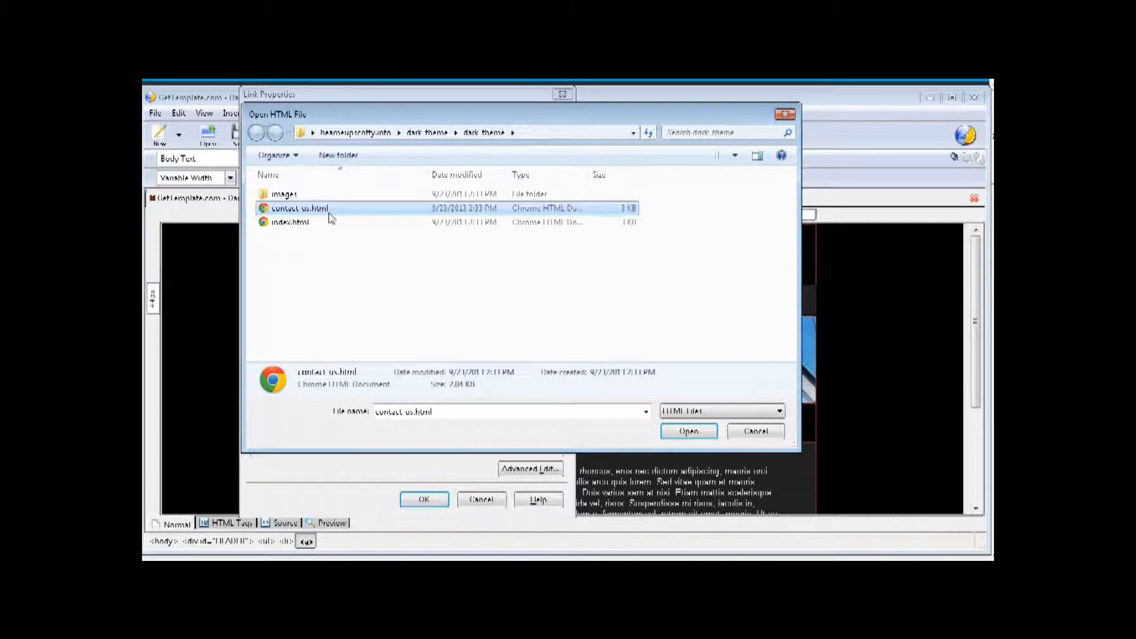
click(688, 431)
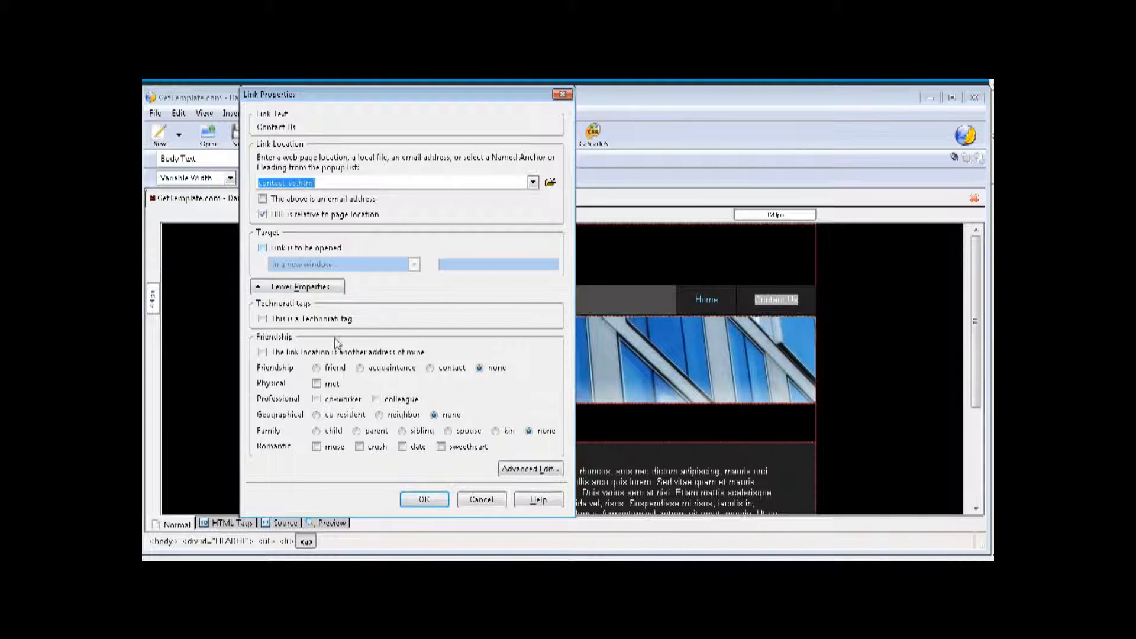
click(262, 249)
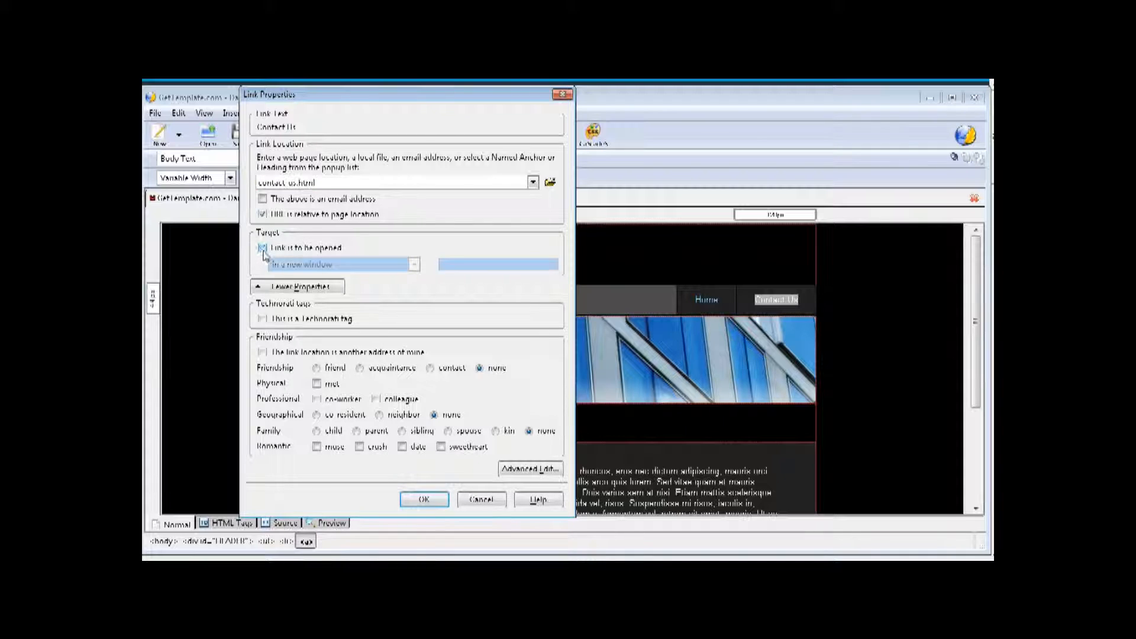
click(413, 265)
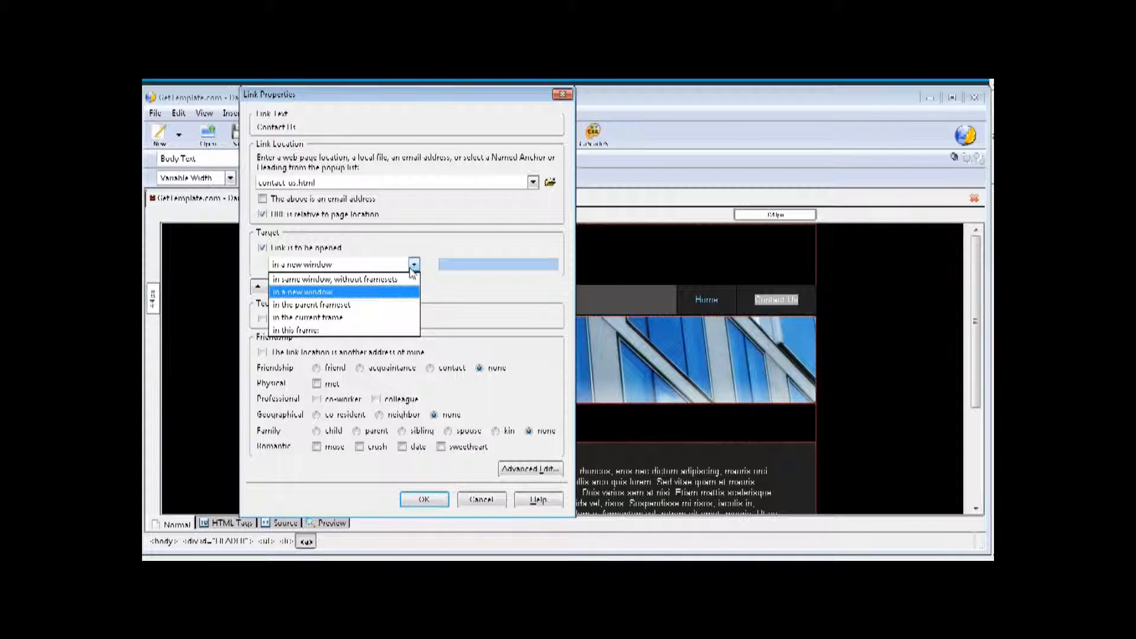
click(413, 265)
click(262, 249)
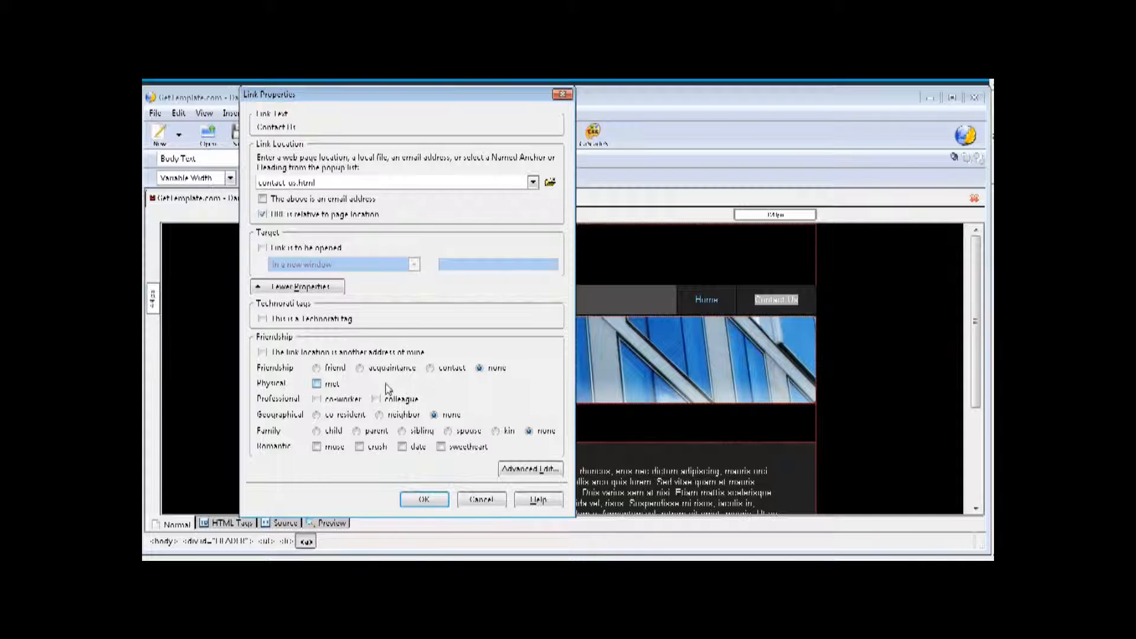
click(425, 500)
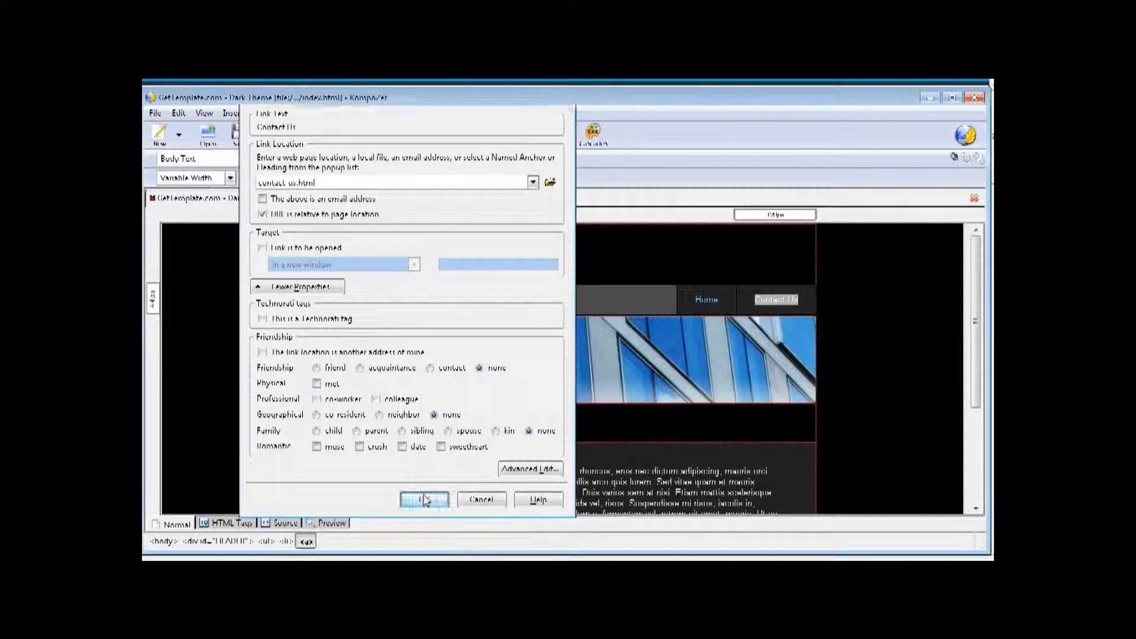
scroll(476, 414, down, 5)
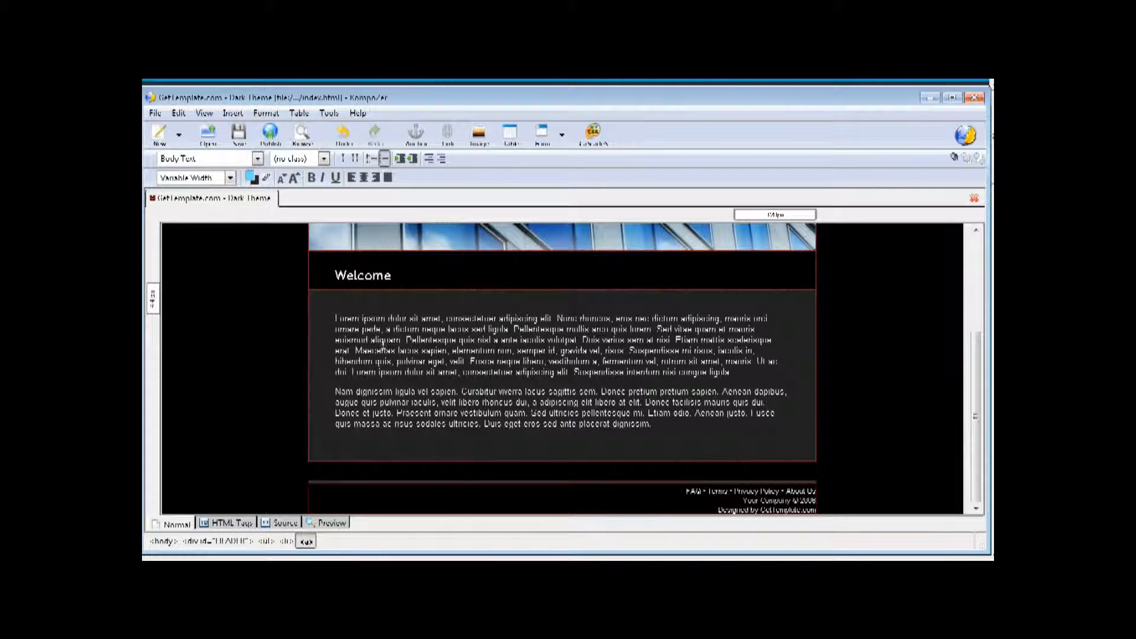
- Place the insertion point at the start of the Welcome section's Lorem paragraph
drag(335, 319, 687, 429)
click(381, 326)
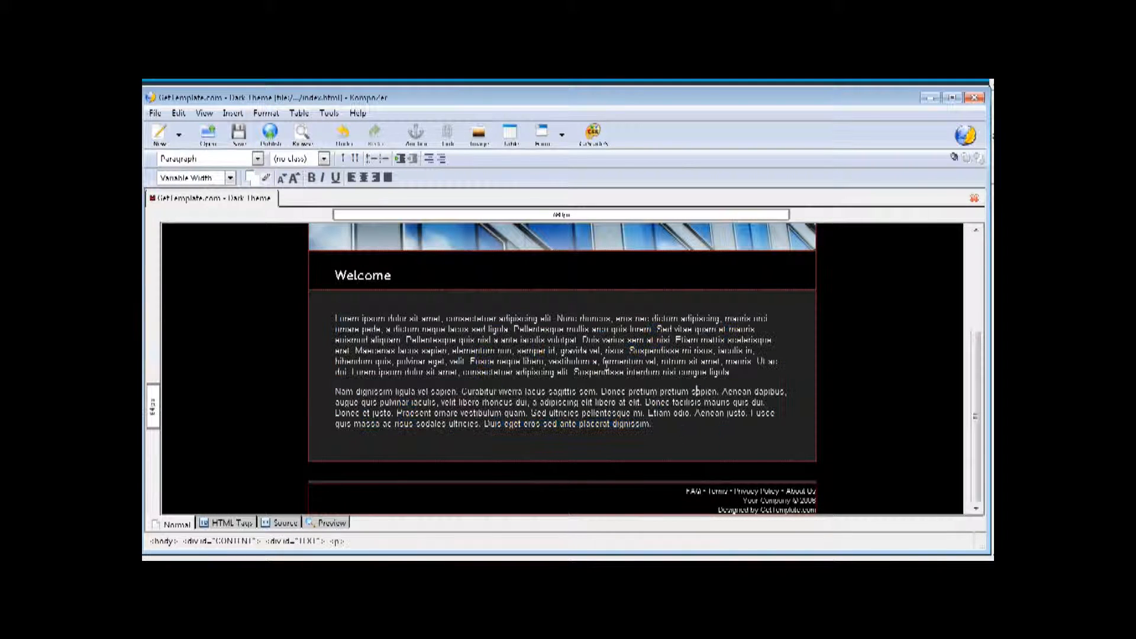
scroll(562, 352, up, 5)
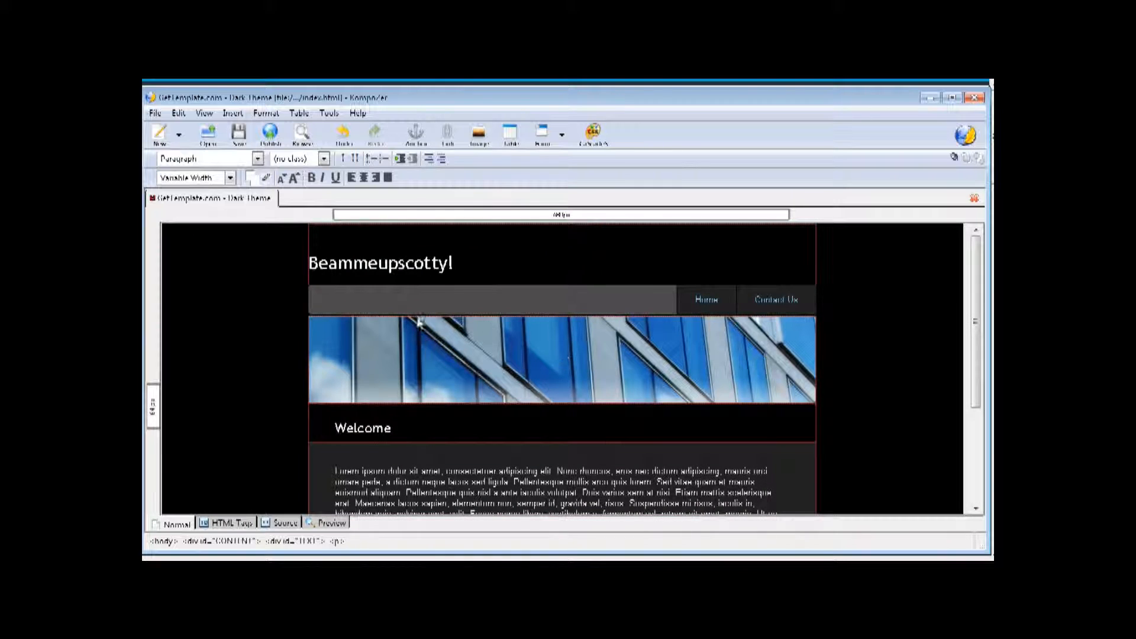
click(445, 336)
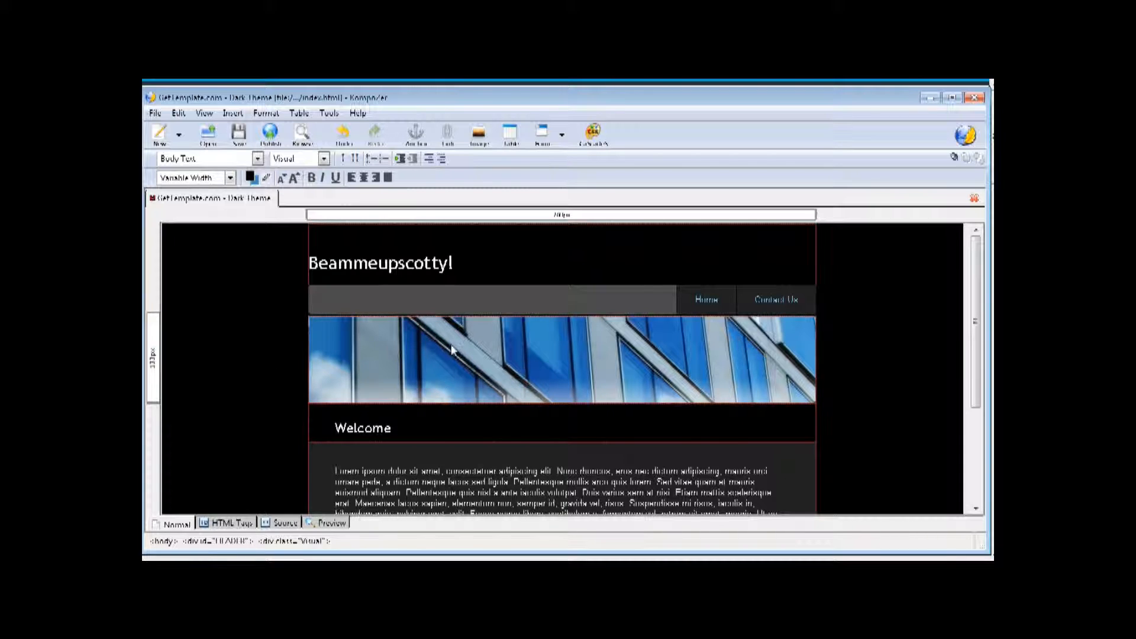
scroll(450, 344, down, 5)
click(332, 320)
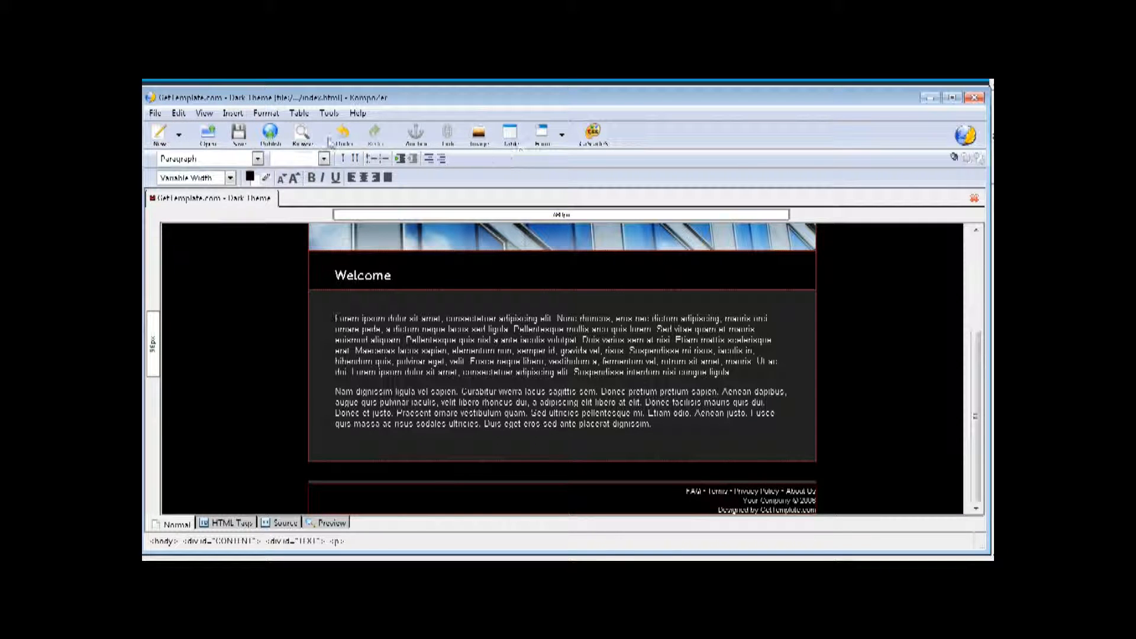
- Insert the ST_TOS_Cast.jpg Star Trek cast photo with alternate text 'Star Trek'
click(479, 134)
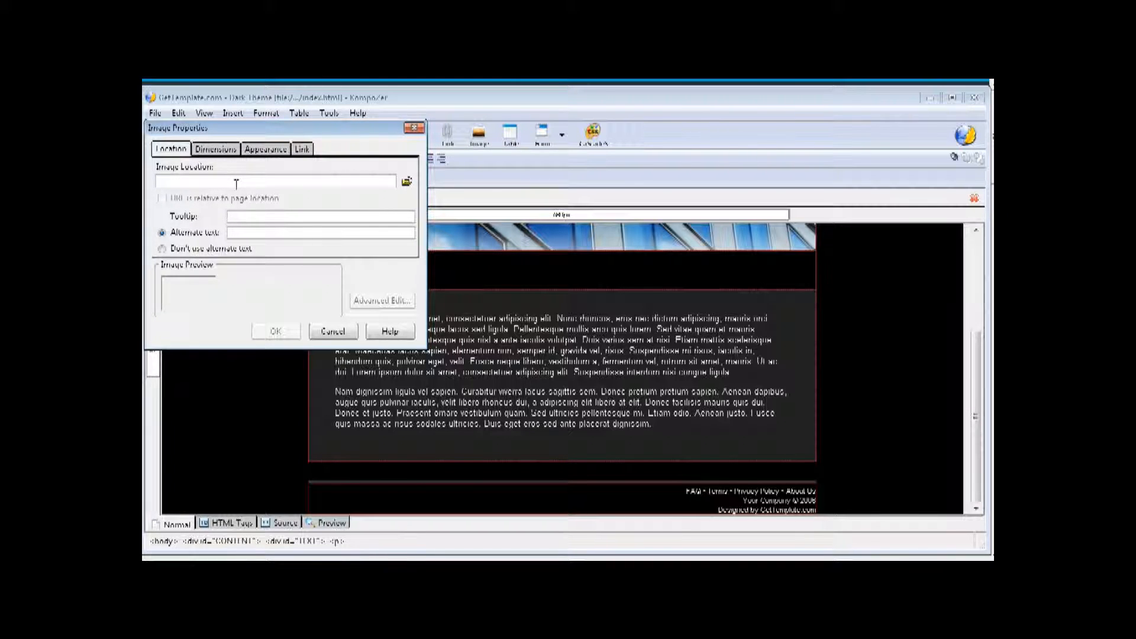
click(408, 184)
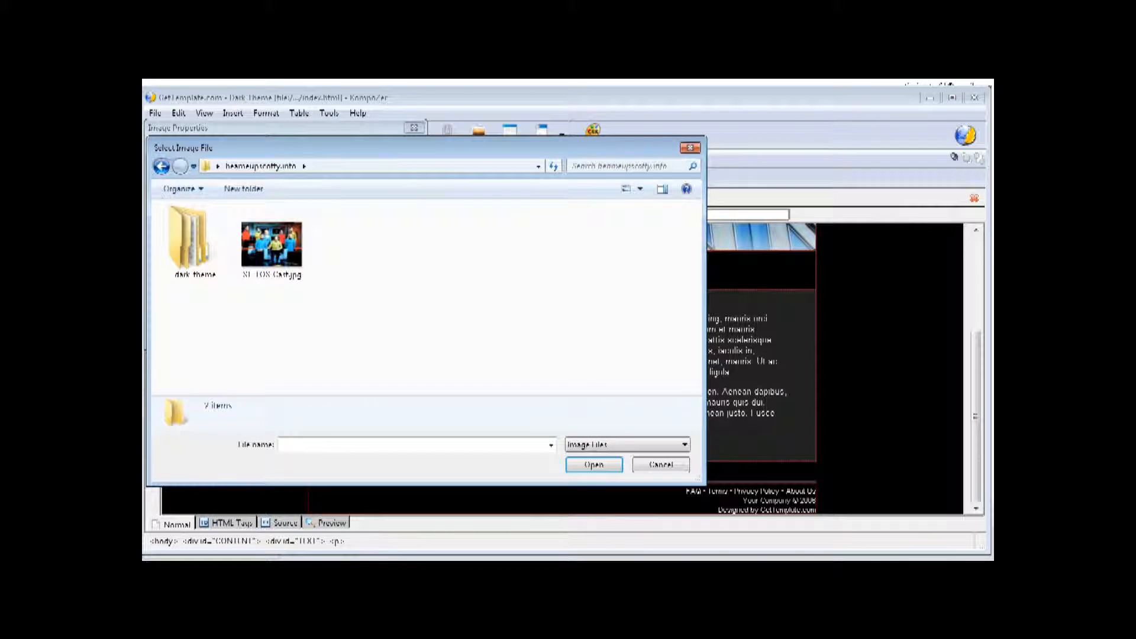
click(259, 242)
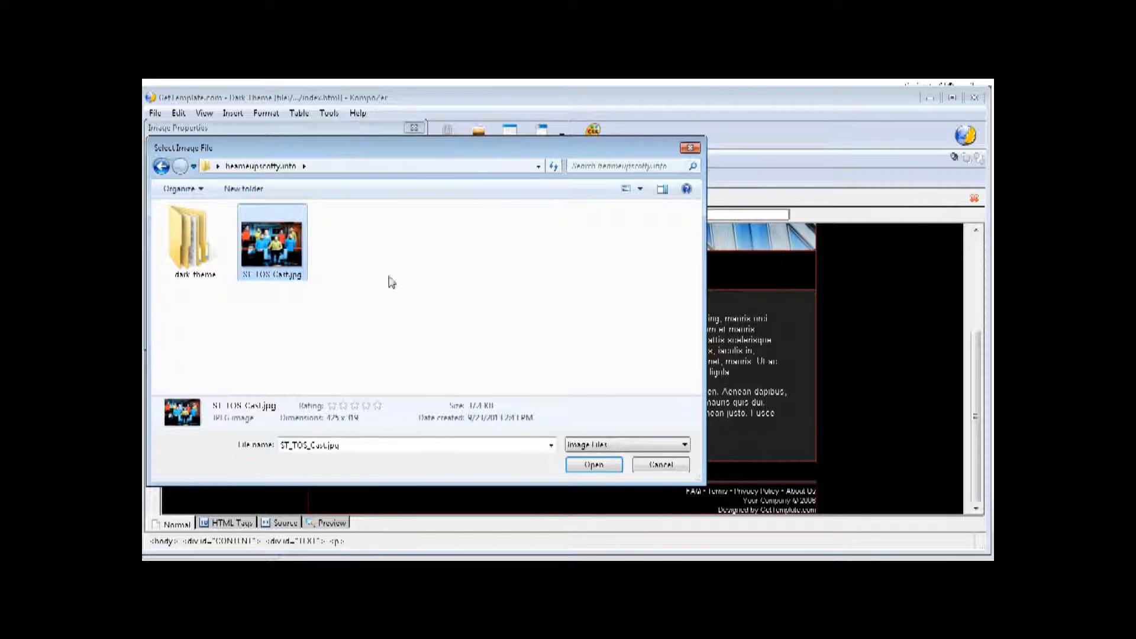
click(603, 465)
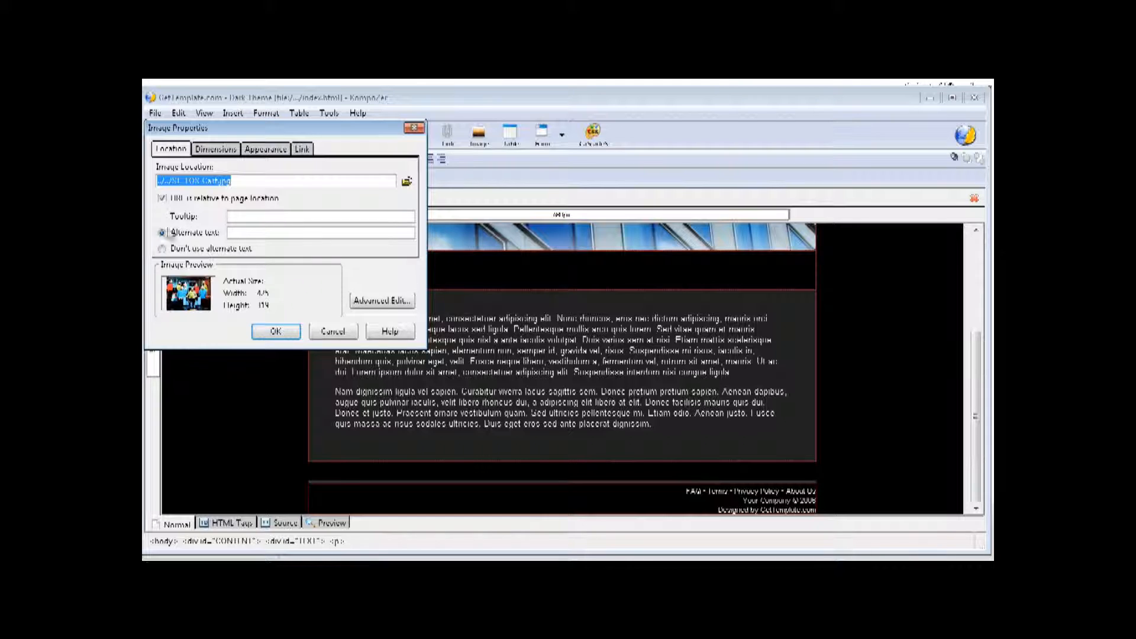
click(269, 228)
click(247, 232)
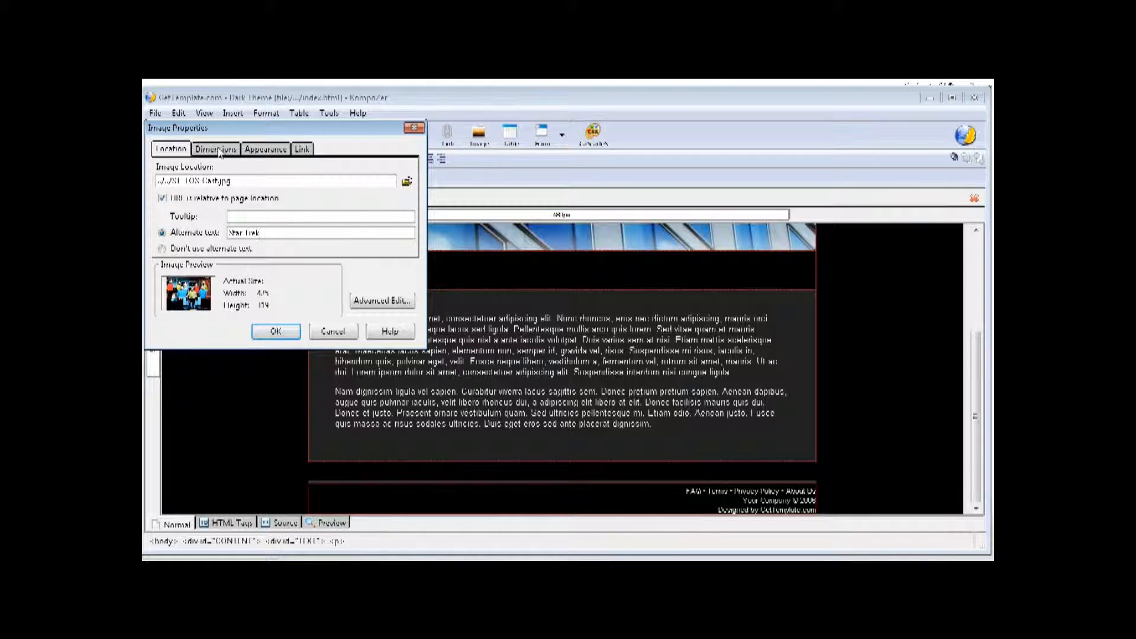
click(260, 151)
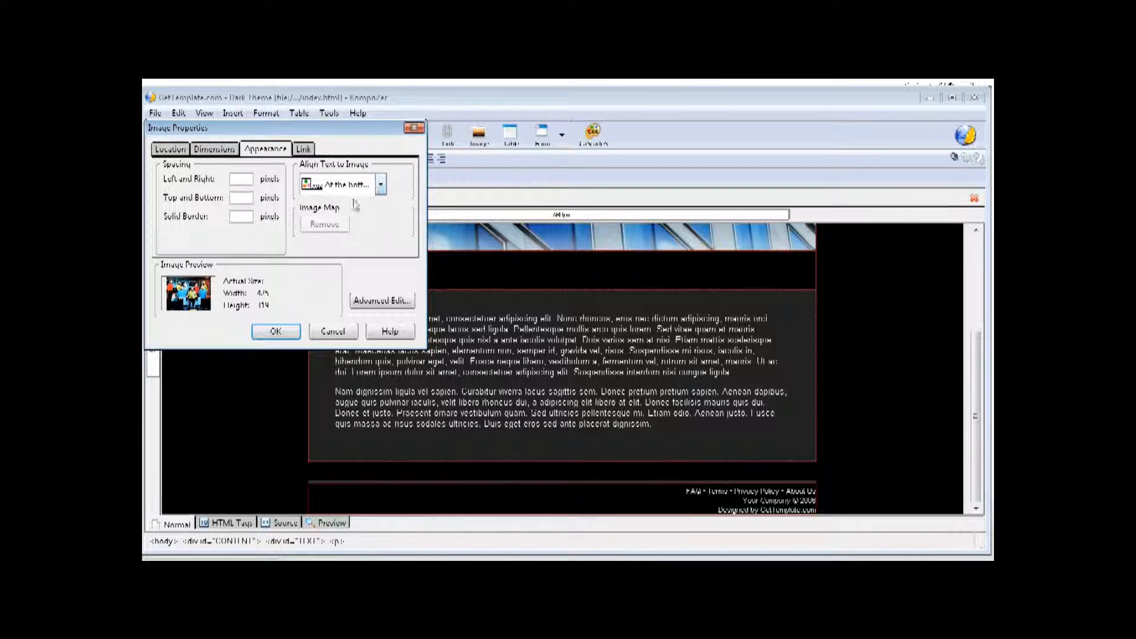
click(278, 332)
- Set the Star Trek photo's Align Text to Image option to Wrap to the right
scroll(654, 340, down, 5)
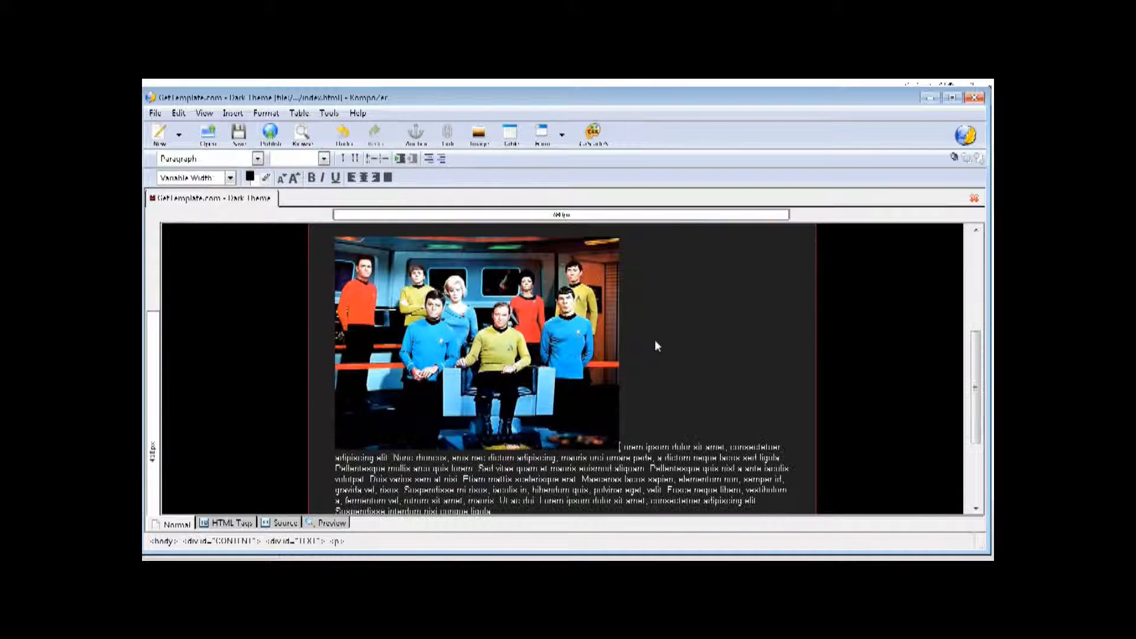
scroll(660, 342, up, 7)
scroll(650, 355, down, 5)
scroll(648, 361, up, 3)
click(481, 395)
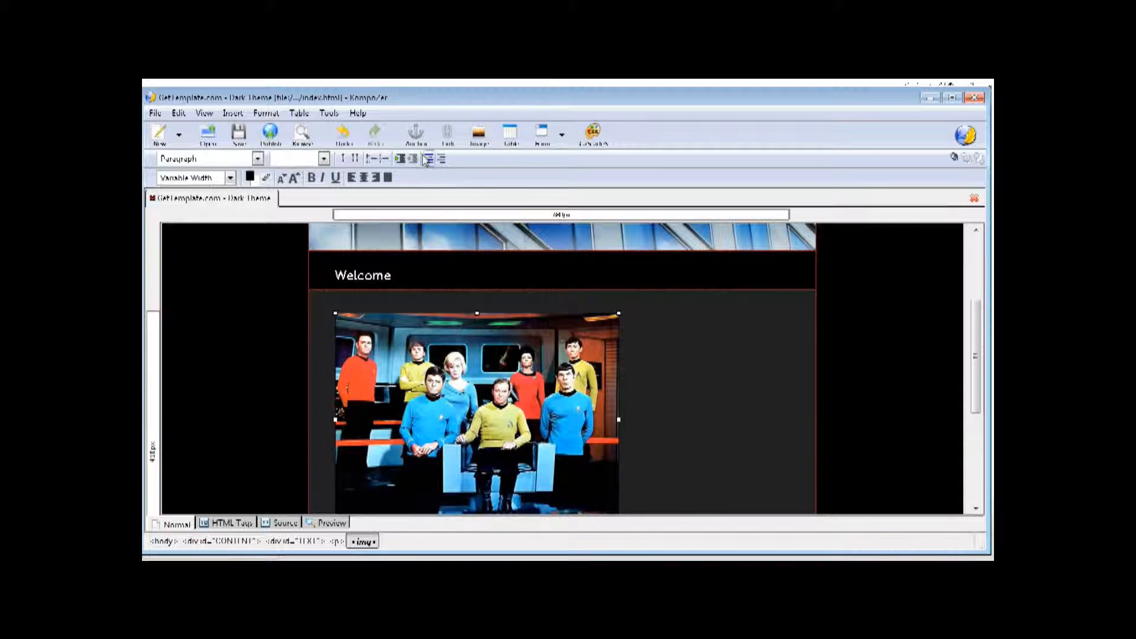
click(478, 141)
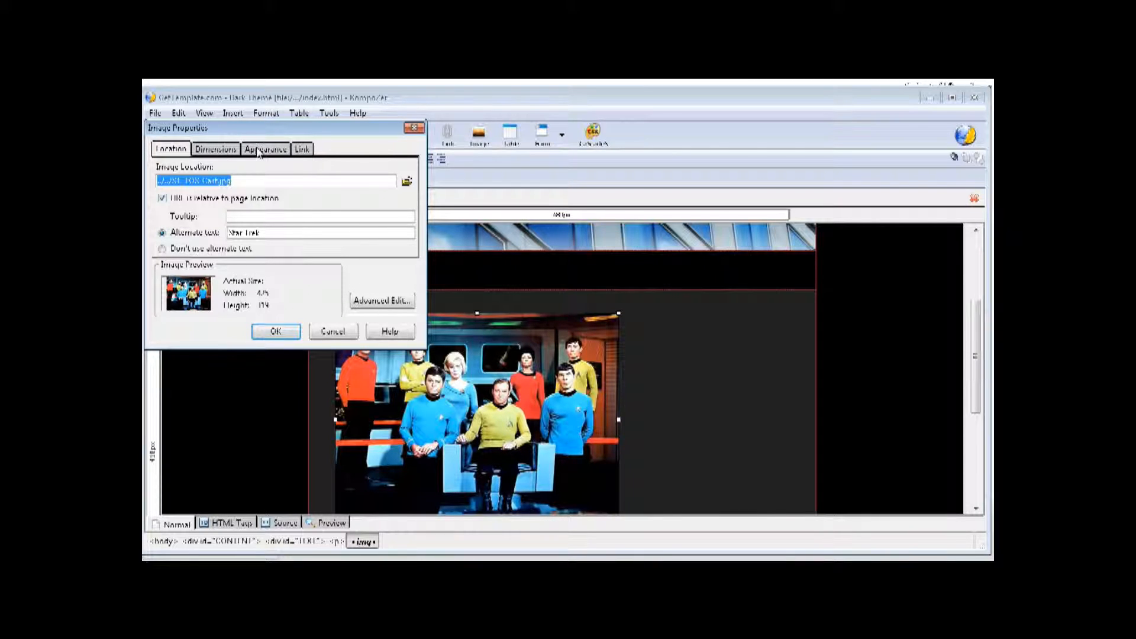
click(261, 151)
click(362, 185)
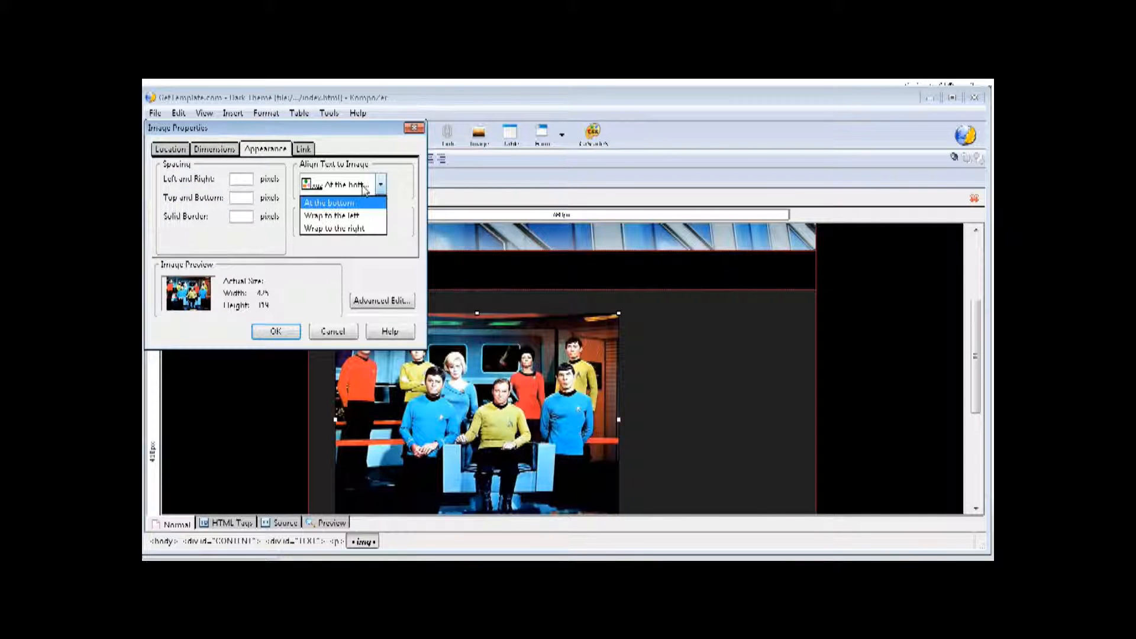
click(373, 230)
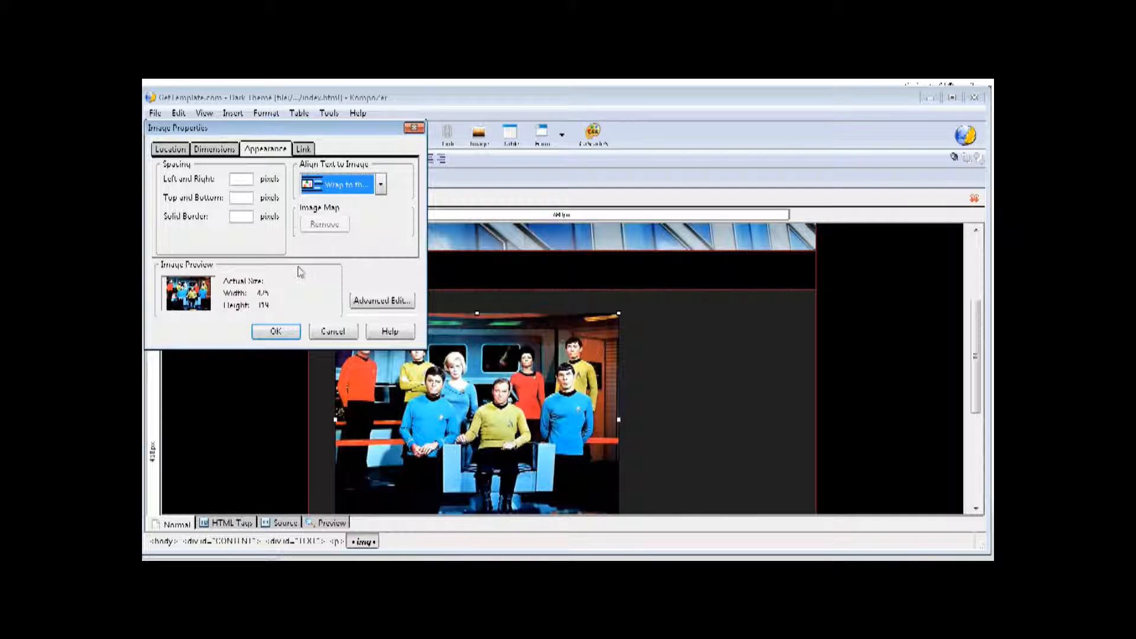
click(287, 332)
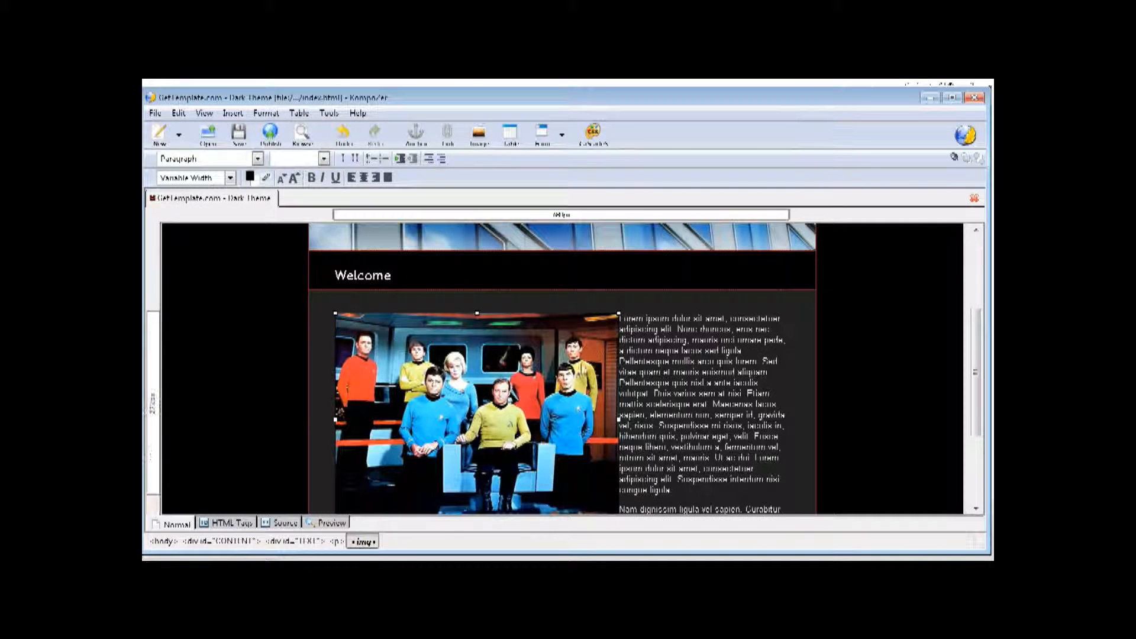
scroll(676, 371, down, 4)
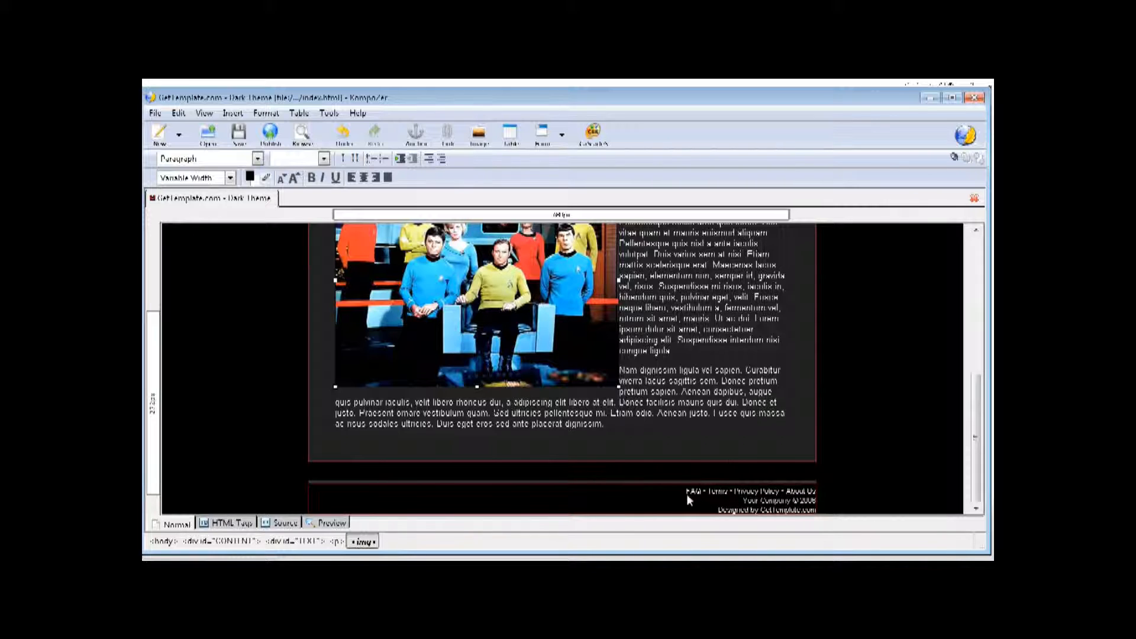
- Delete the three FAQ, Terms and company footer lines at the bottom of the page
drag(684, 491, 827, 514)
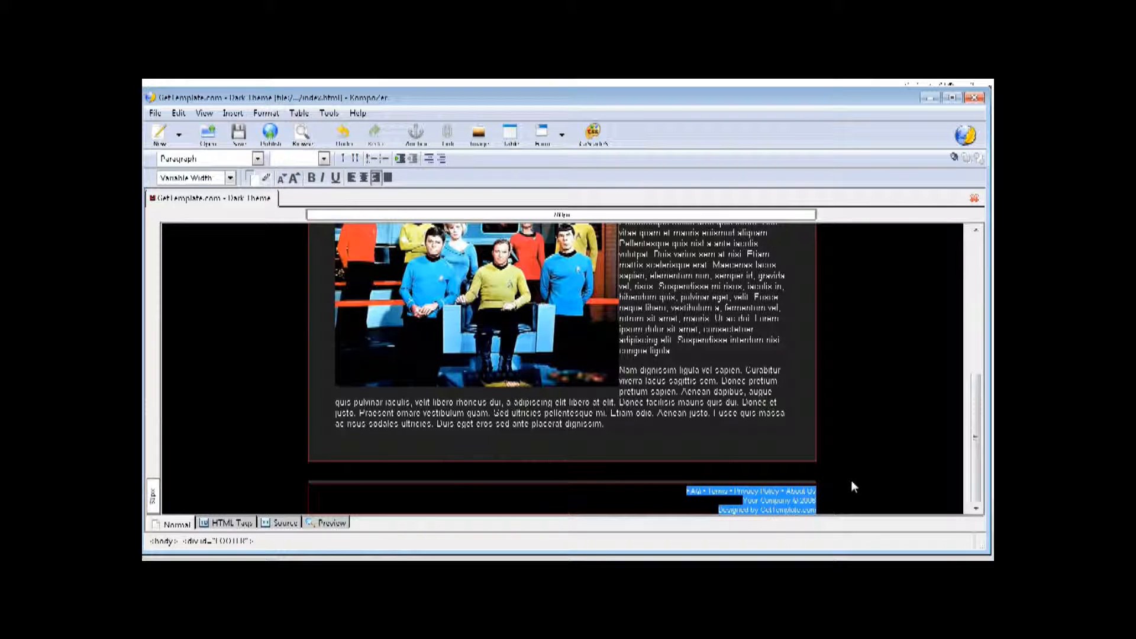
key(Delete)
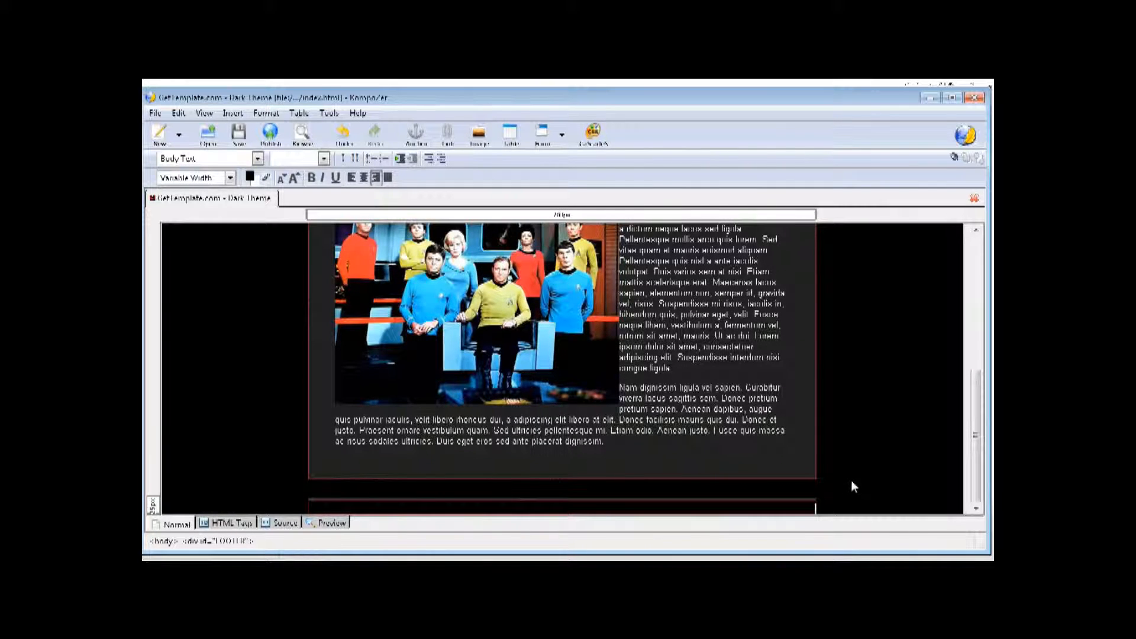
scroll(506, 332, up, 5)
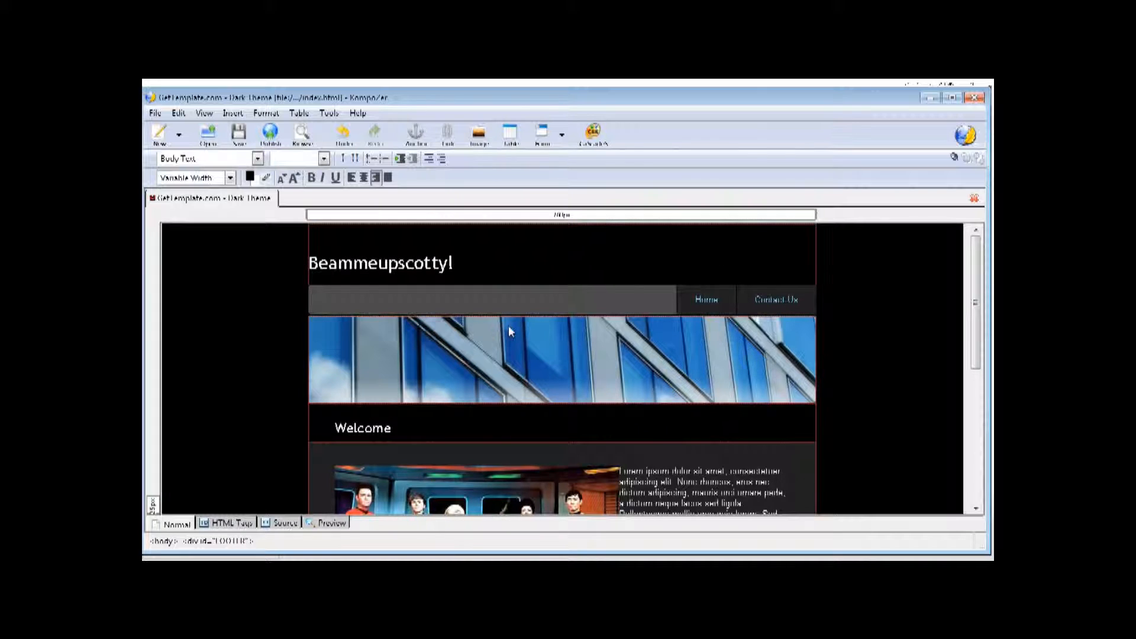
scroll(473, 266, down, 3)
scroll(482, 265, up, 3)
- Save the edited Dark Theme page and open contact-us.html for editing
click(240, 135)
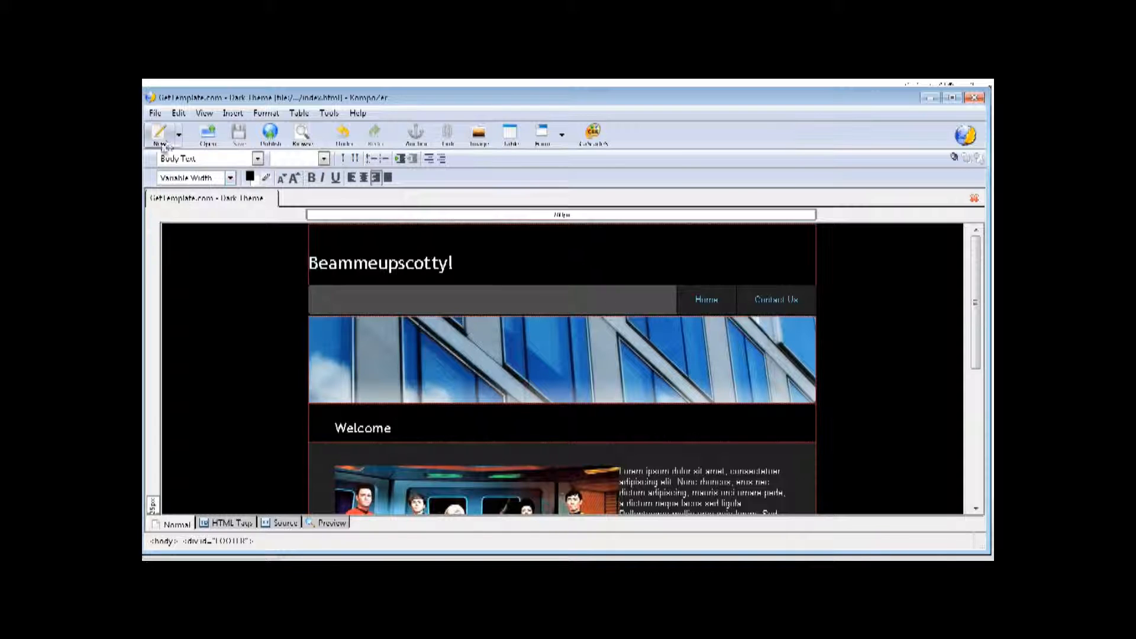
click(208, 135)
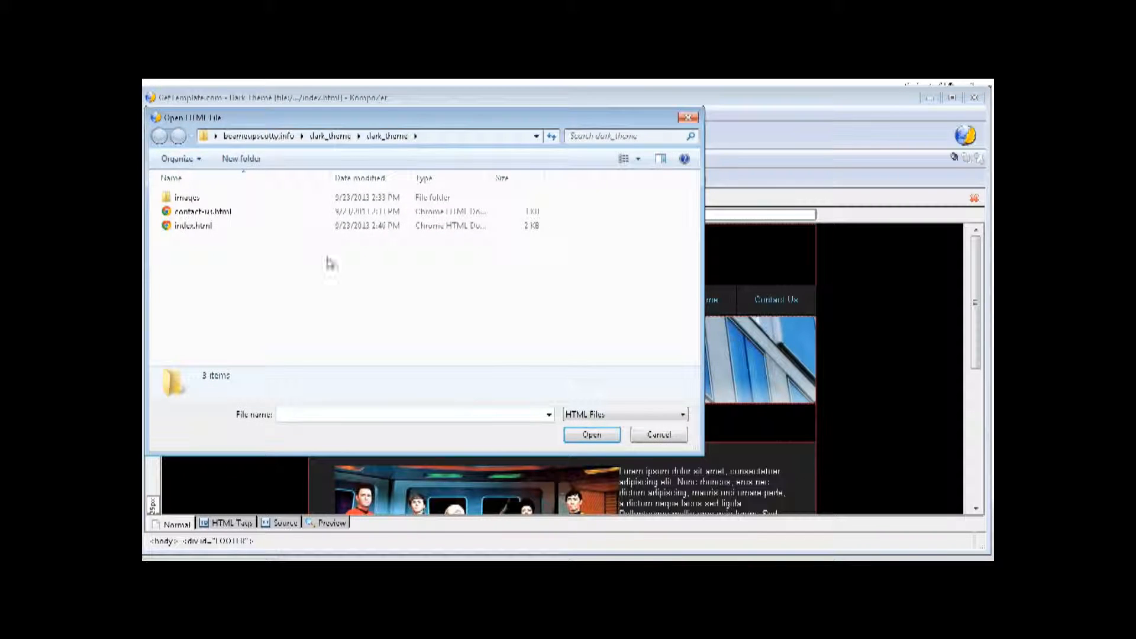
click(212, 213)
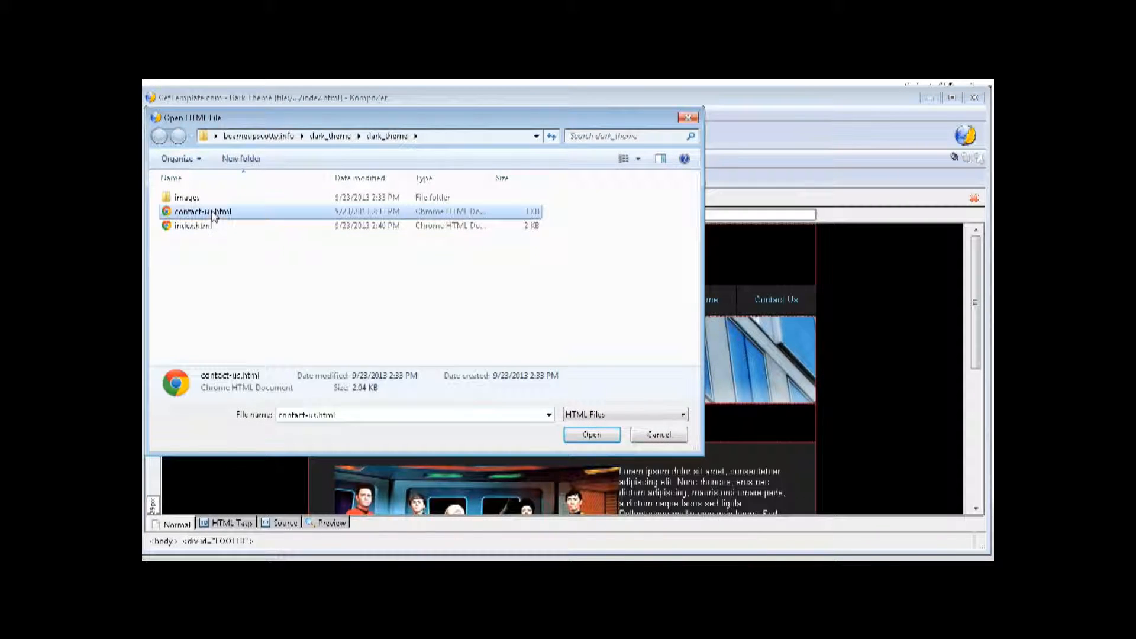
click(585, 435)
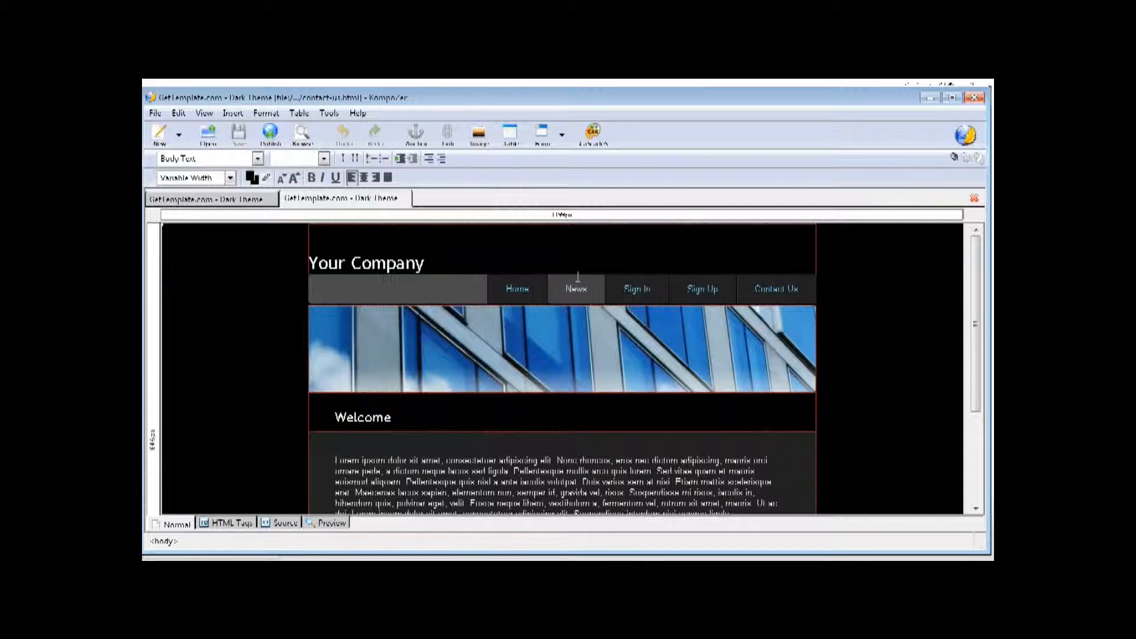
- Delete the News, Sign In, Sign Up and Contact Us navigation items, then select Home
drag(610, 289, 658, 289)
click(659, 290)
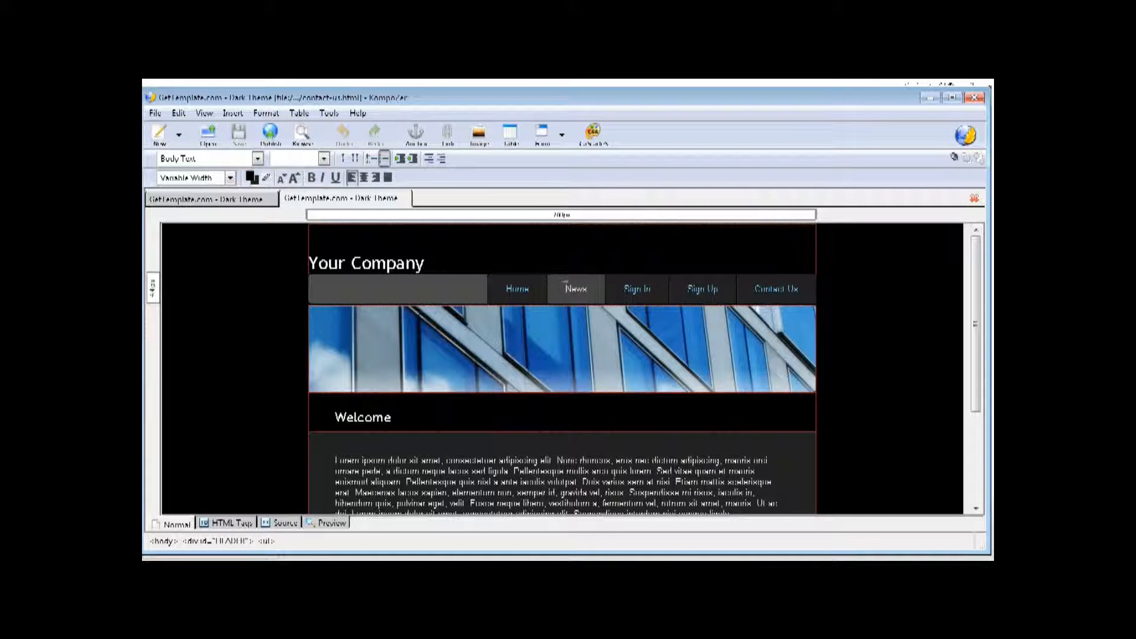
double_click(567, 288)
key(Delete)
key(Delete)
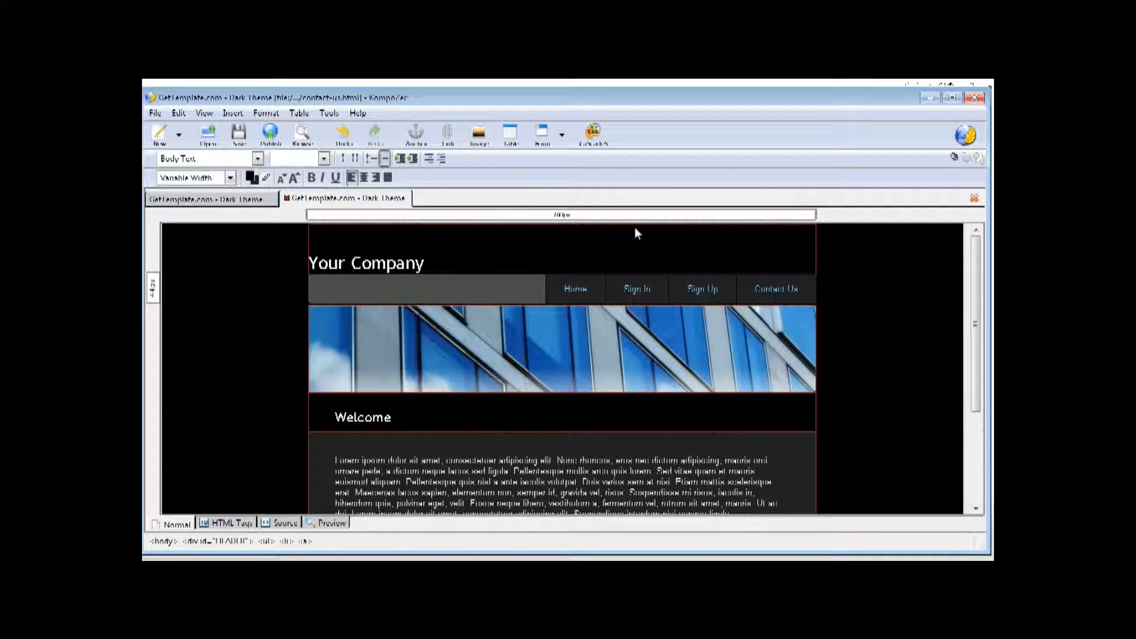
click(621, 289)
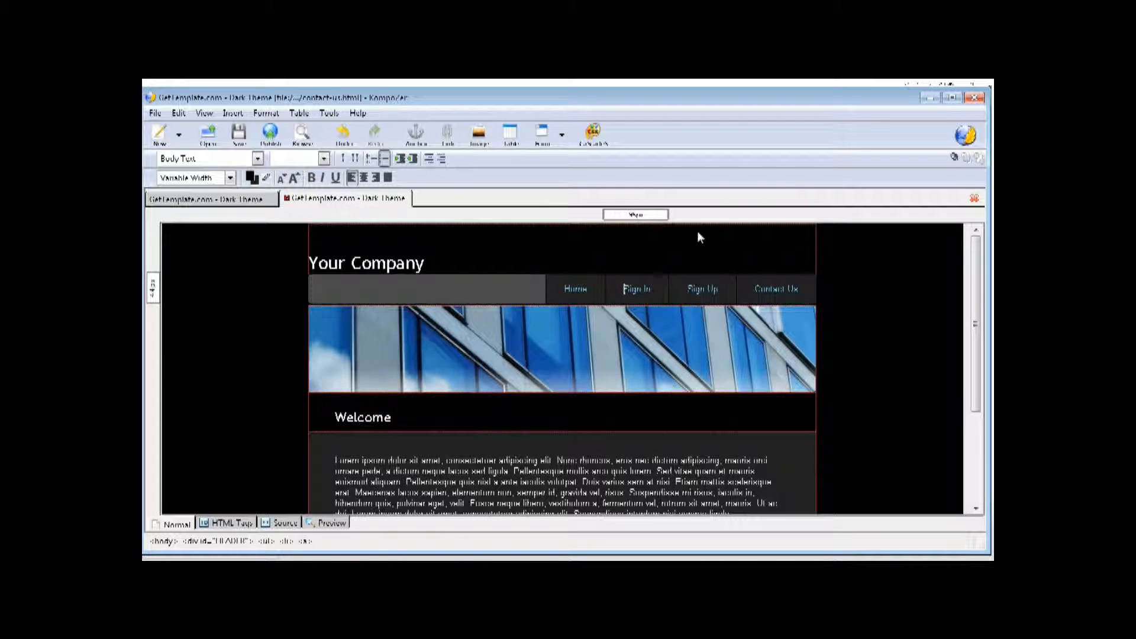
key(Delete)
key(Delete)
key(Delete)
key(Delete)
key(Delete)
key(Delete)
key(Delete)
key(Delete)
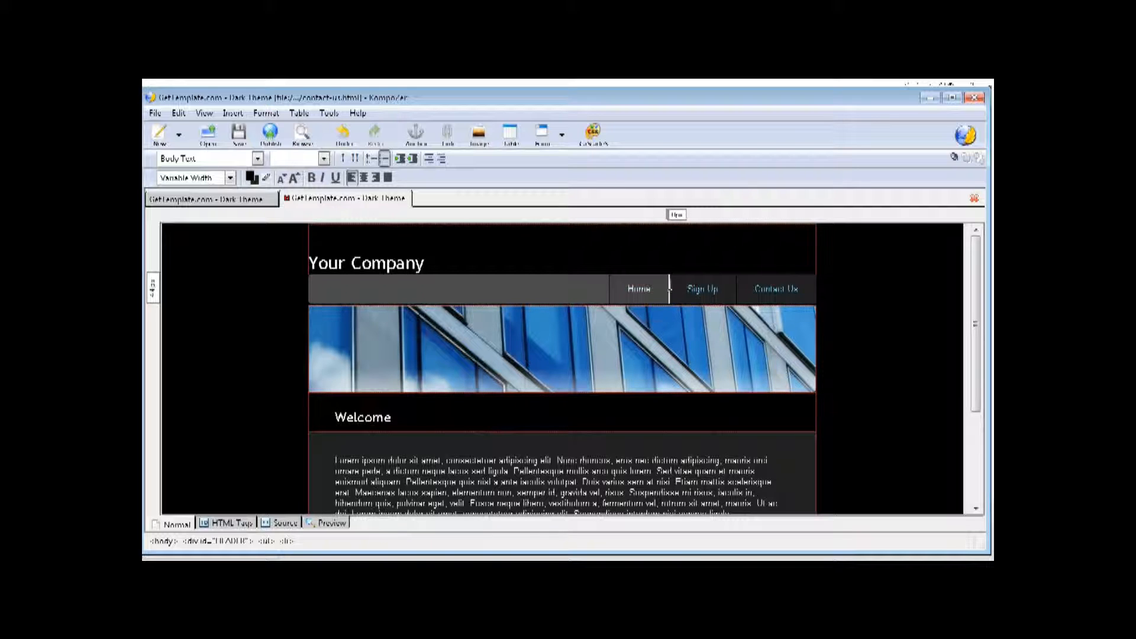
click(687, 289)
key(Delete)
key(Delete)
key(Delete)
key(Delete)
key(Delete)
key(Delete)
key(Delete)
key(Delete)
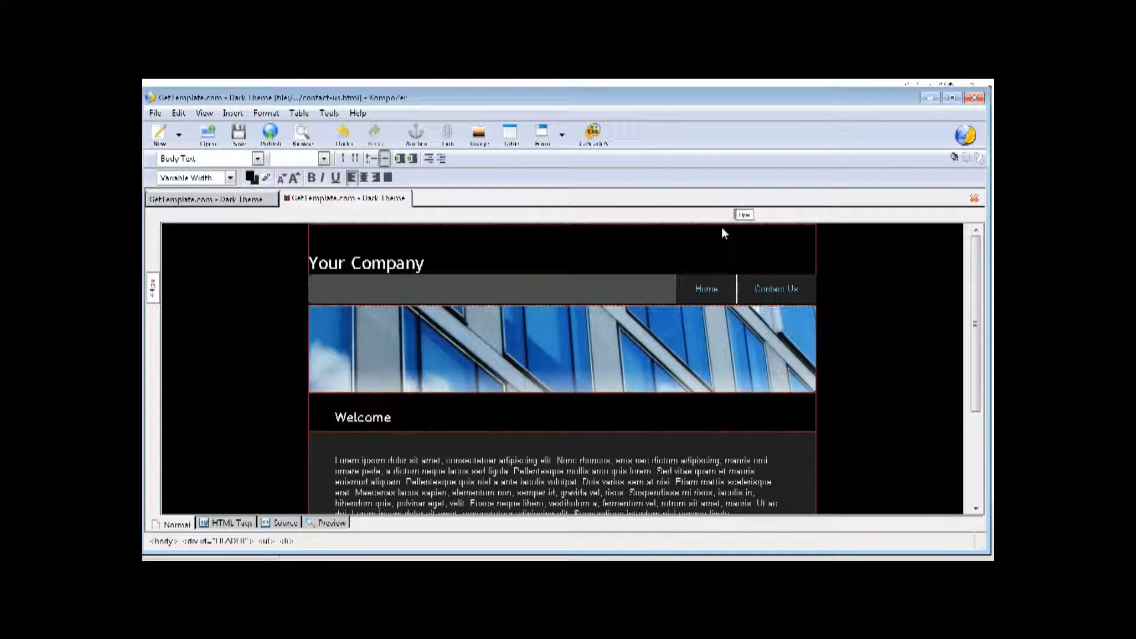
click(753, 289)
key(Delete)
key(Delete)
key(Delete)
key(Delete)
key(Delete)
key(Delete)
key(Delete)
key(Delete)
key(Delete)
key(Delete)
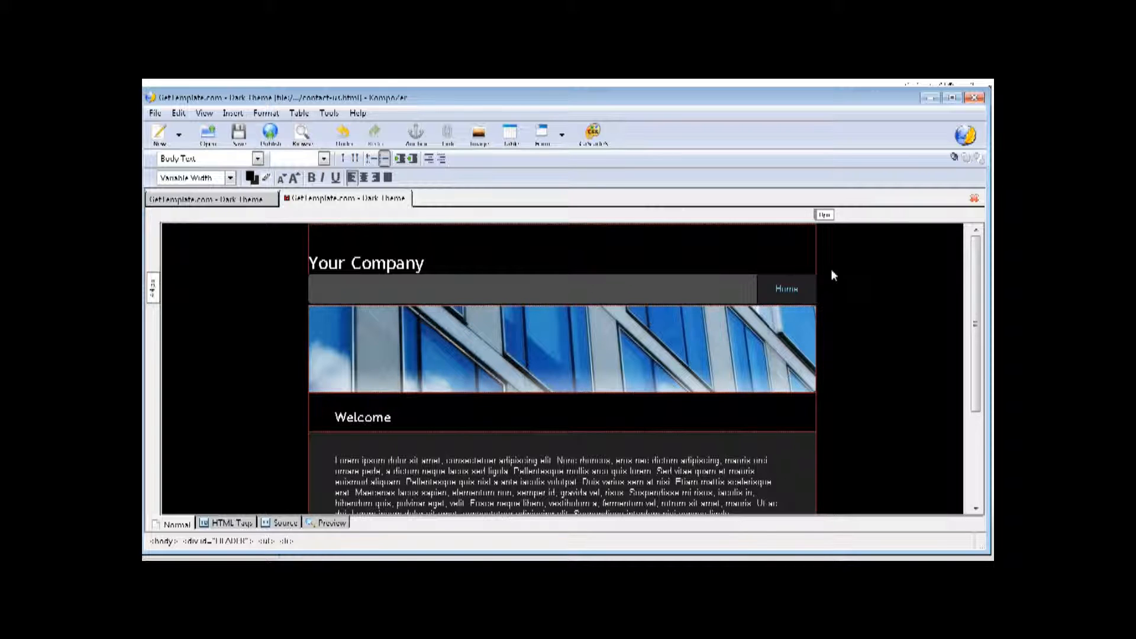
double_click(787, 290)
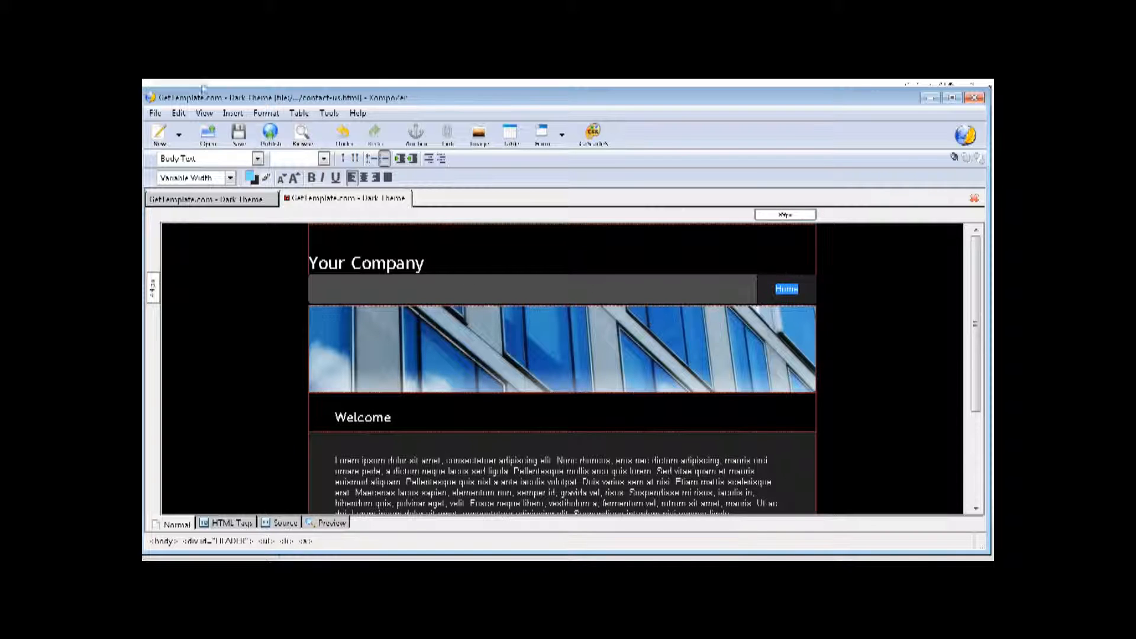
- Link the Home navigation item to the local index.html page
click(454, 141)
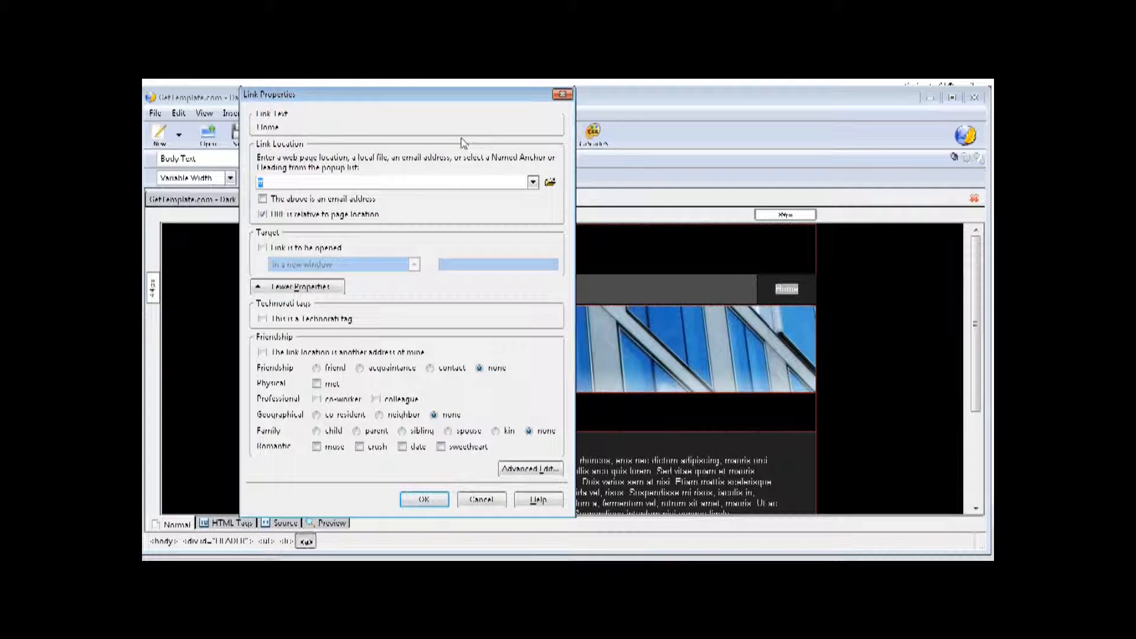
click(551, 184)
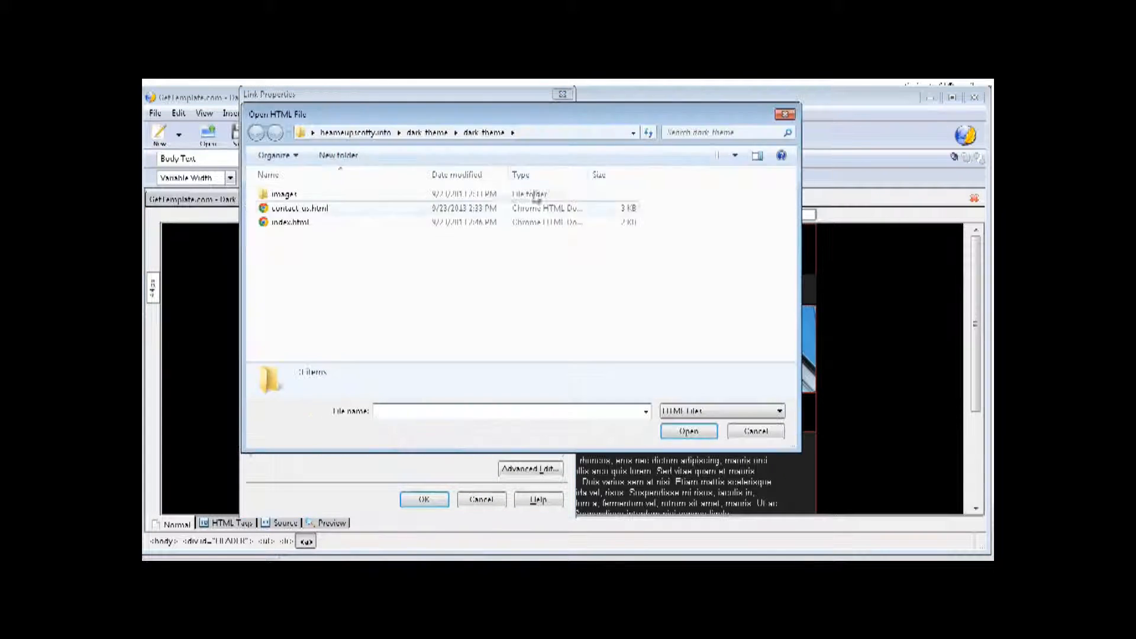
click(300, 224)
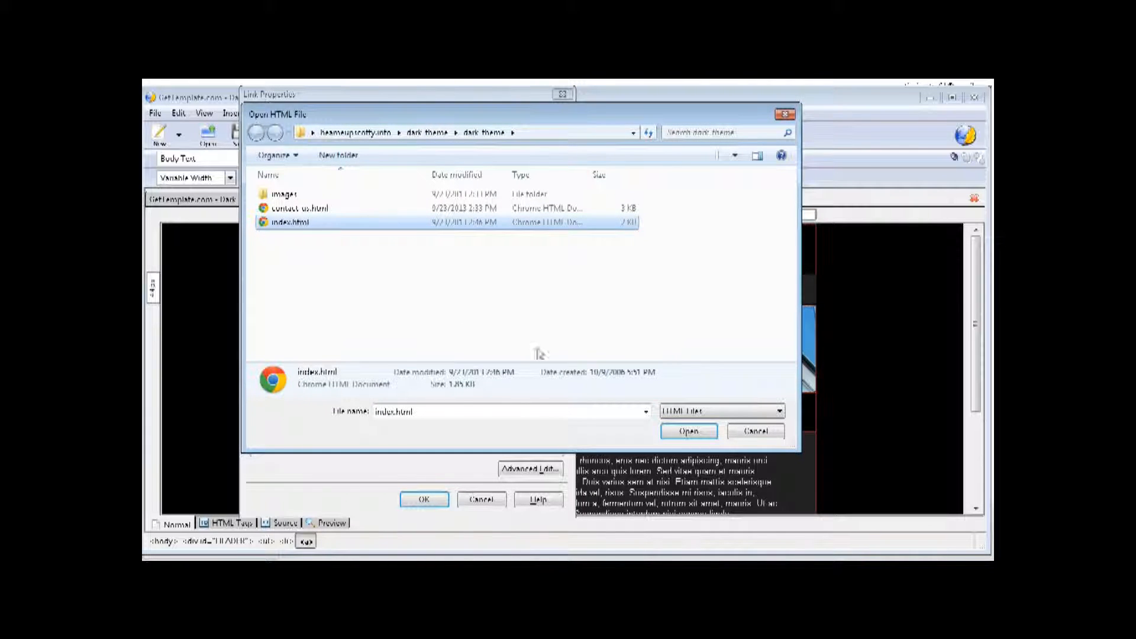
click(692, 436)
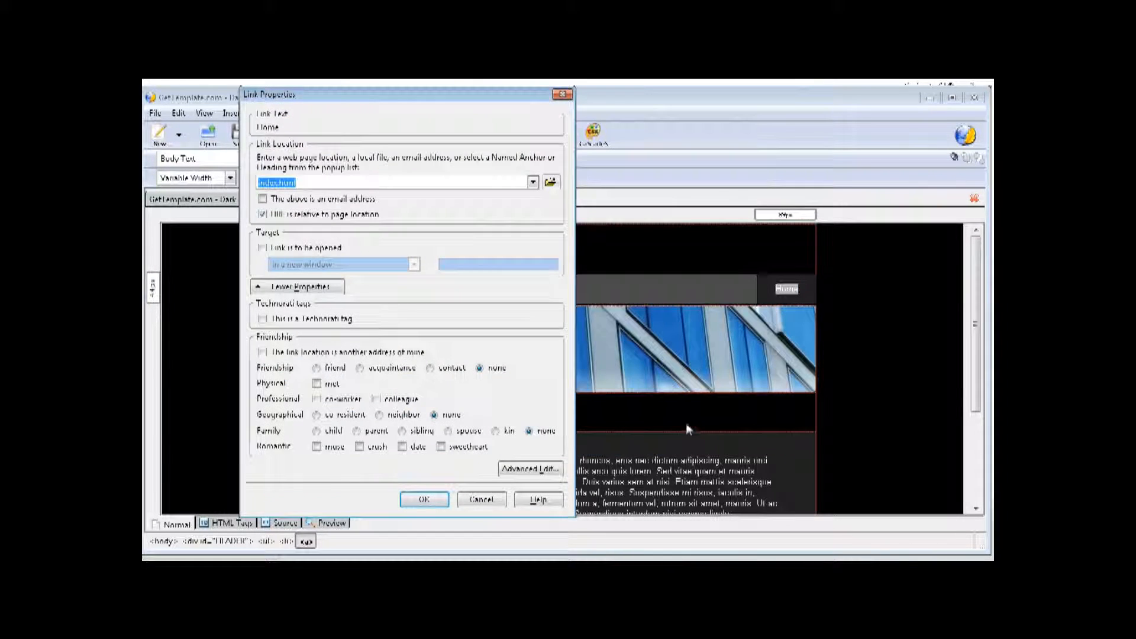
click(430, 501)
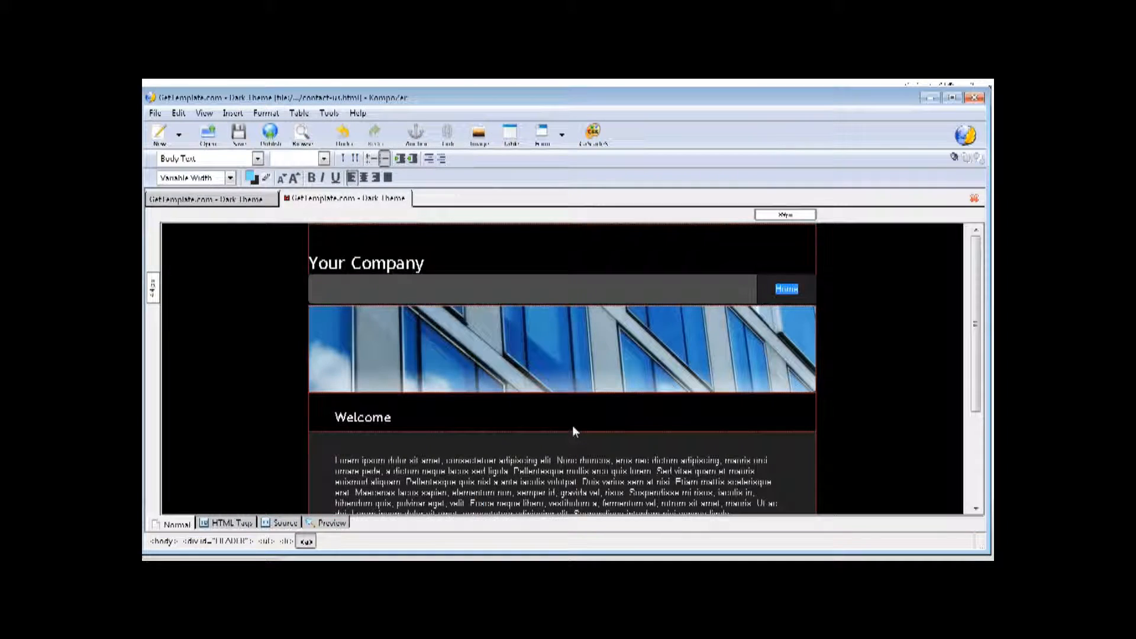
- Change the Welcome heading to 'Contact Us' and delete both lorem ipsum paragraphs
scroll(573, 425, down, 3)
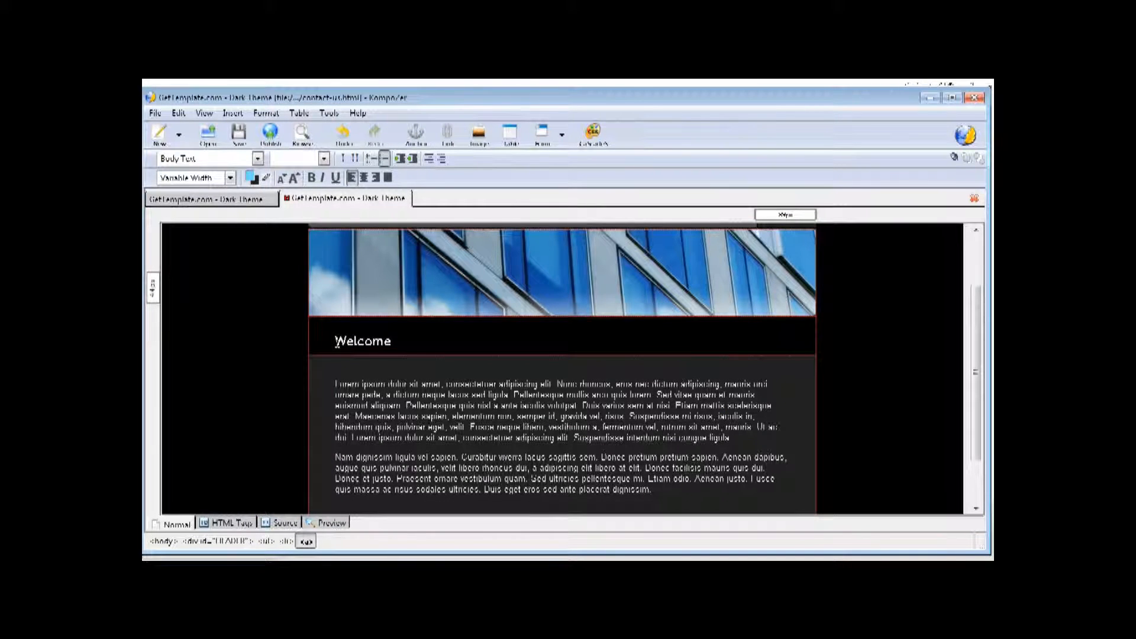
drag(336, 342, 392, 344)
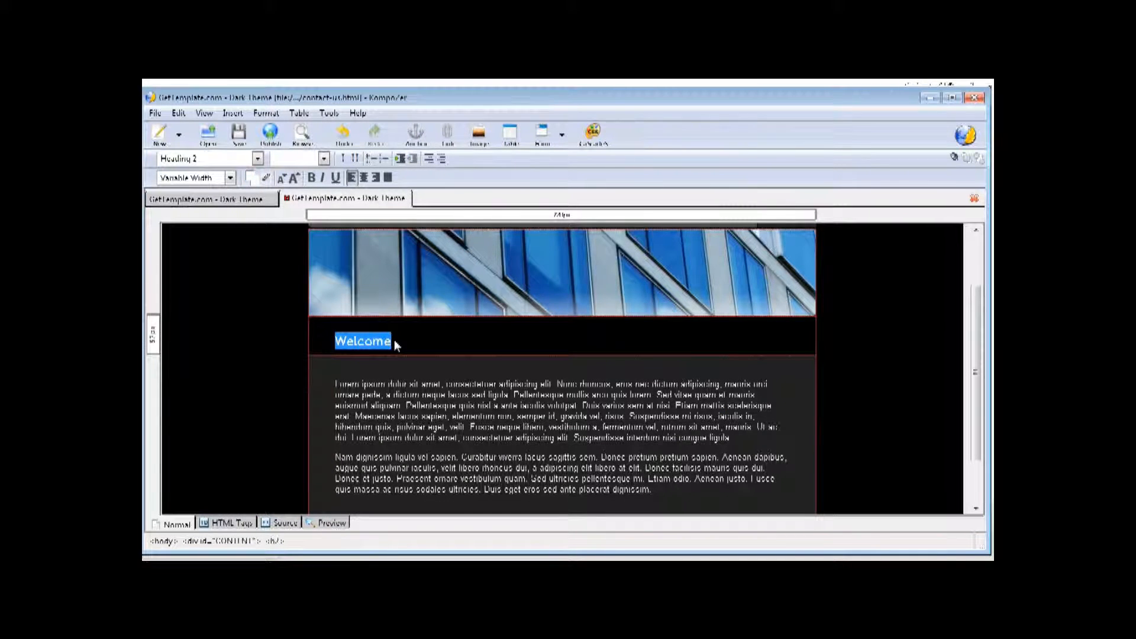
text(Cont)
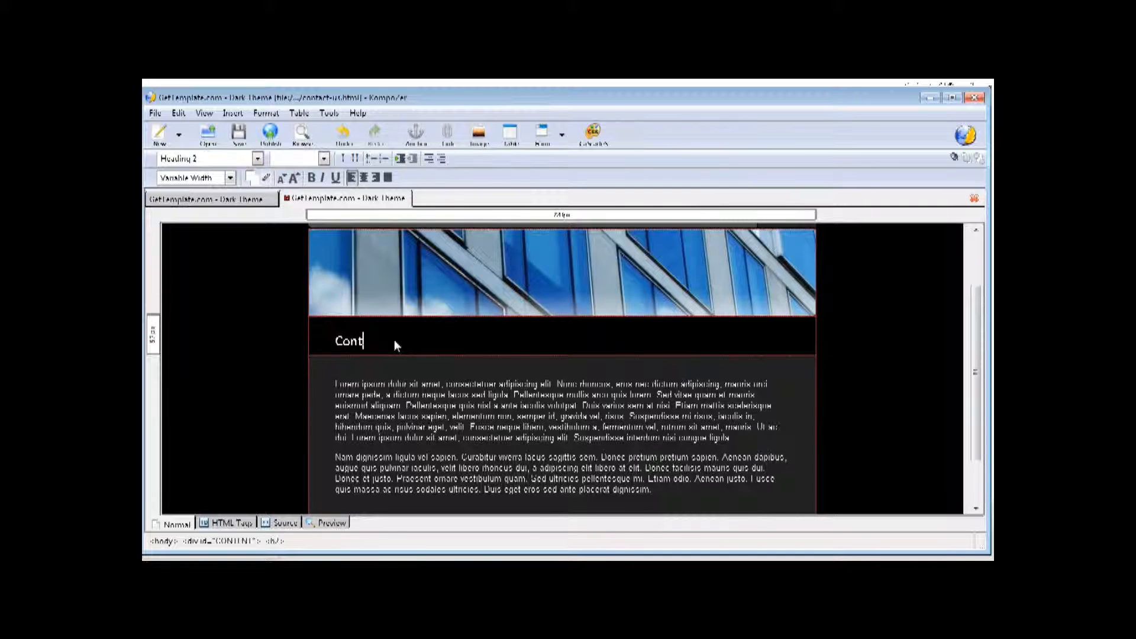
text(act Us)
scroll(395, 344, down, 2)
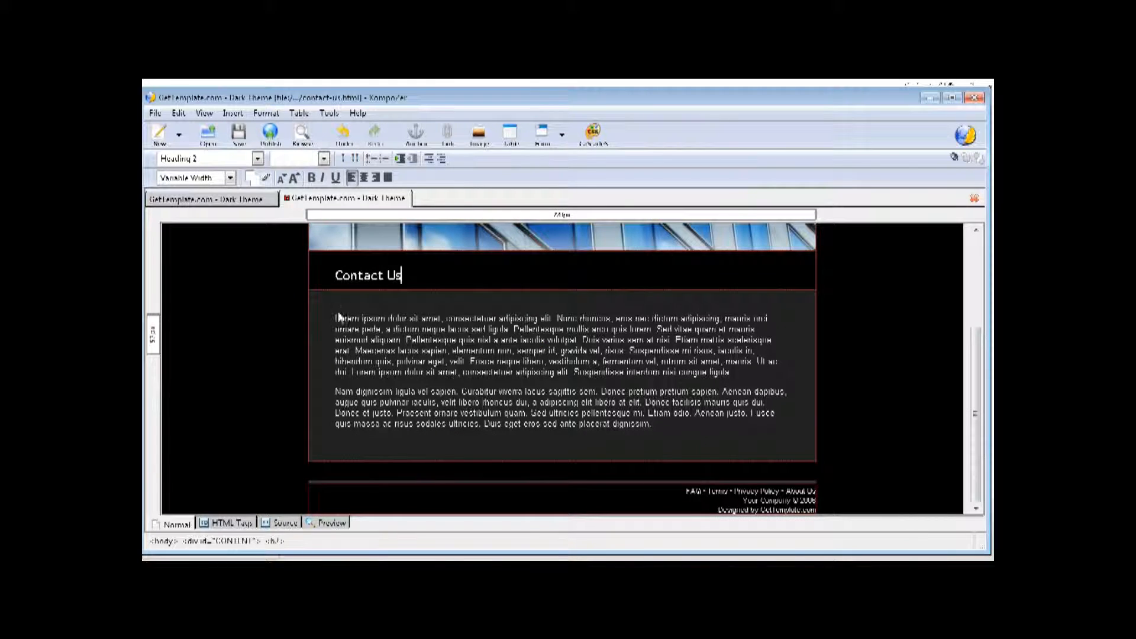
drag(336, 318, 696, 426)
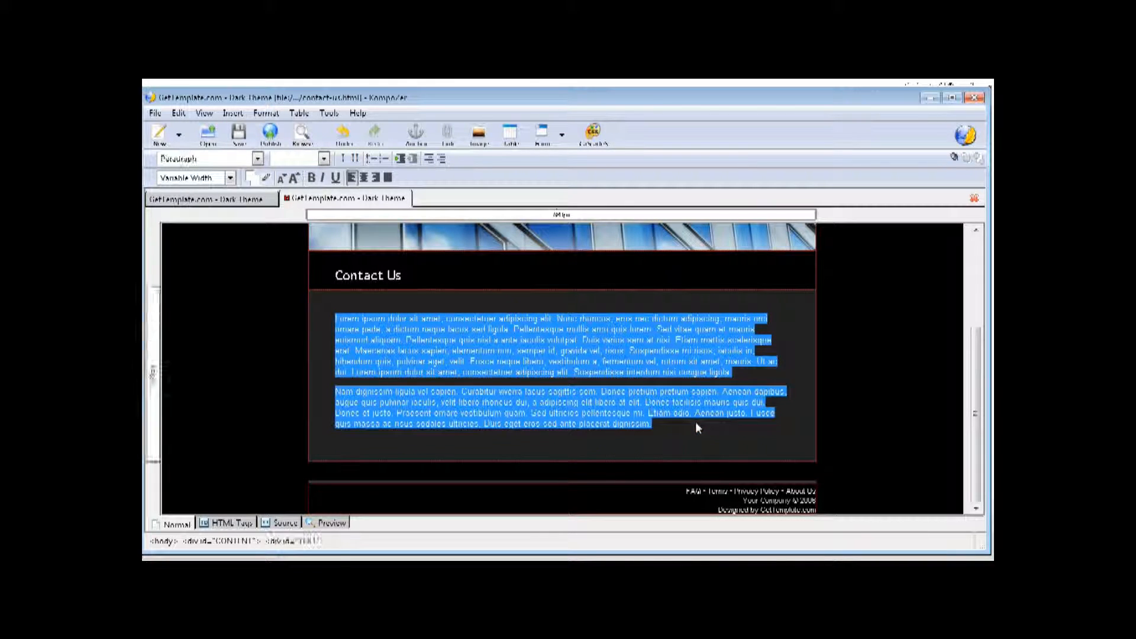
key(Delete)
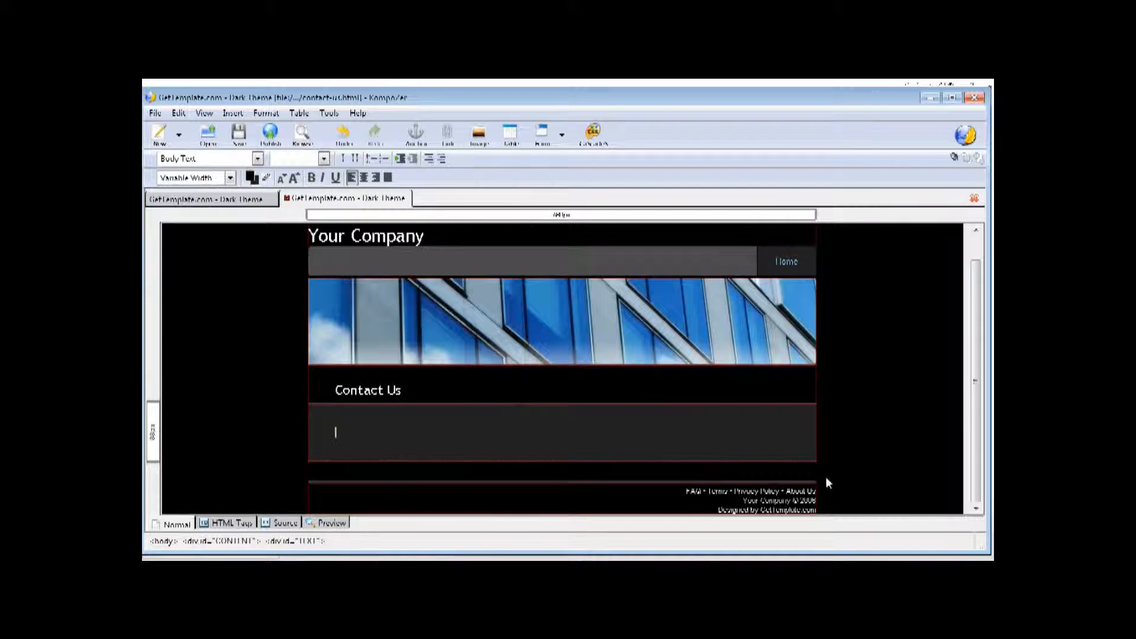
- Add an 'Office:' line in Verdana, enlarged three sizes and underlined
text(c)
text(ffice:)
key(Return)
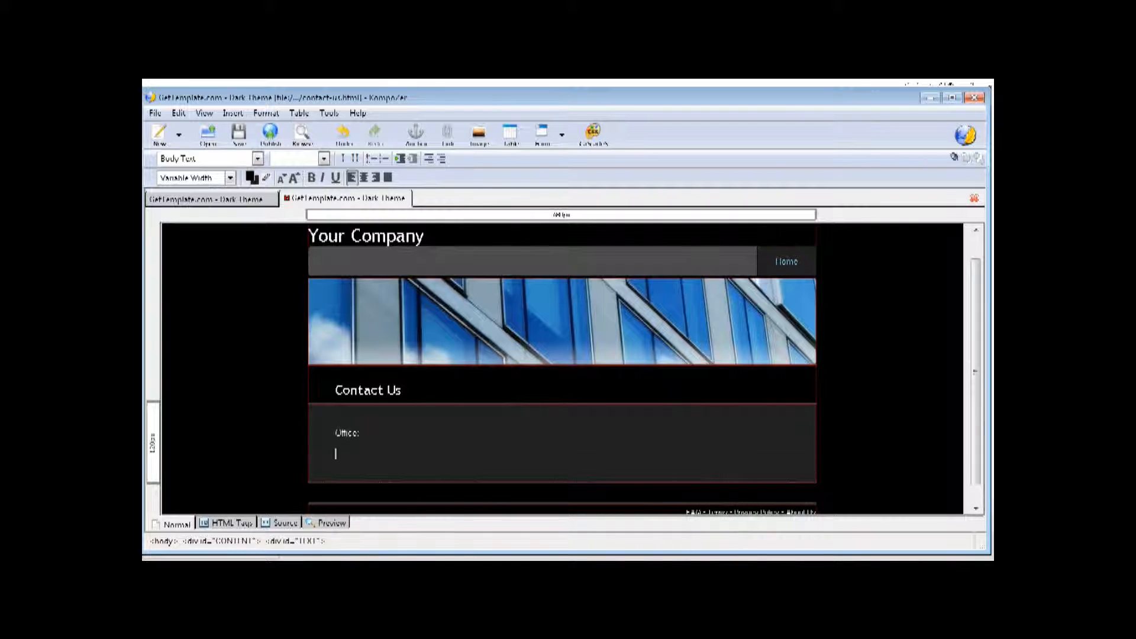
double_click(334, 434)
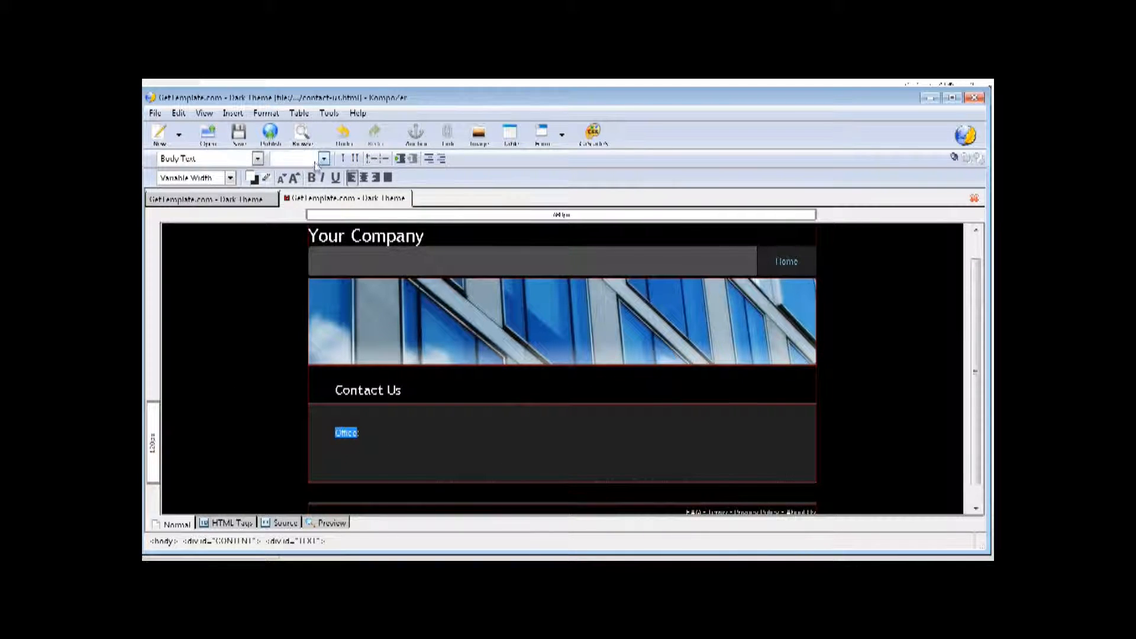
click(263, 114)
mouse_move(278, 132)
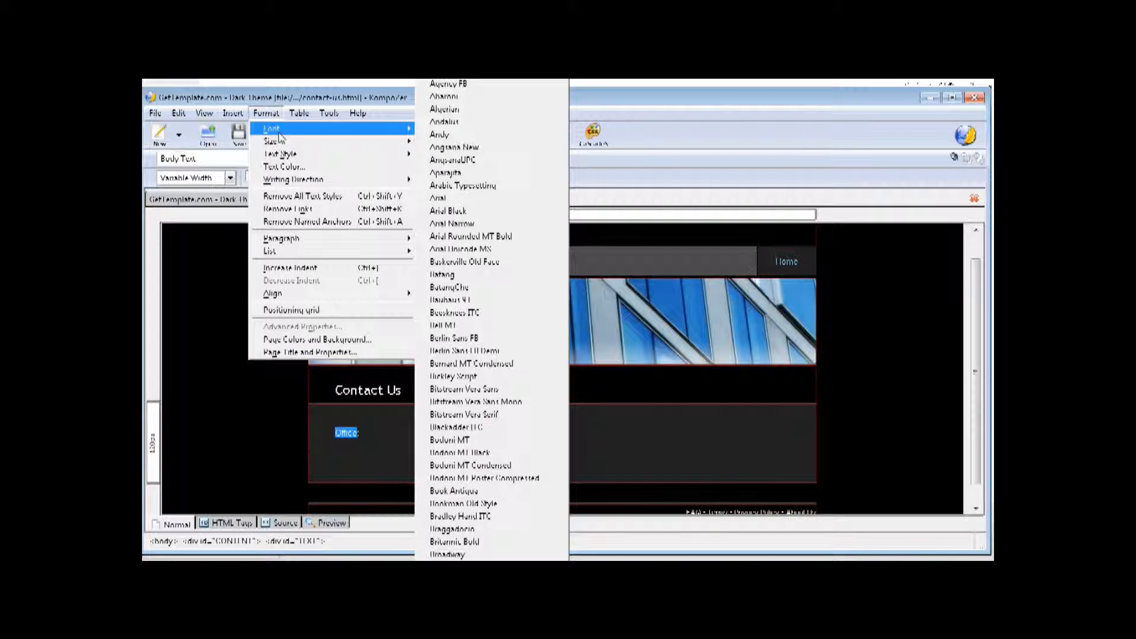
scroll(491, 228, down, 15)
scroll(492, 228, down, 20)
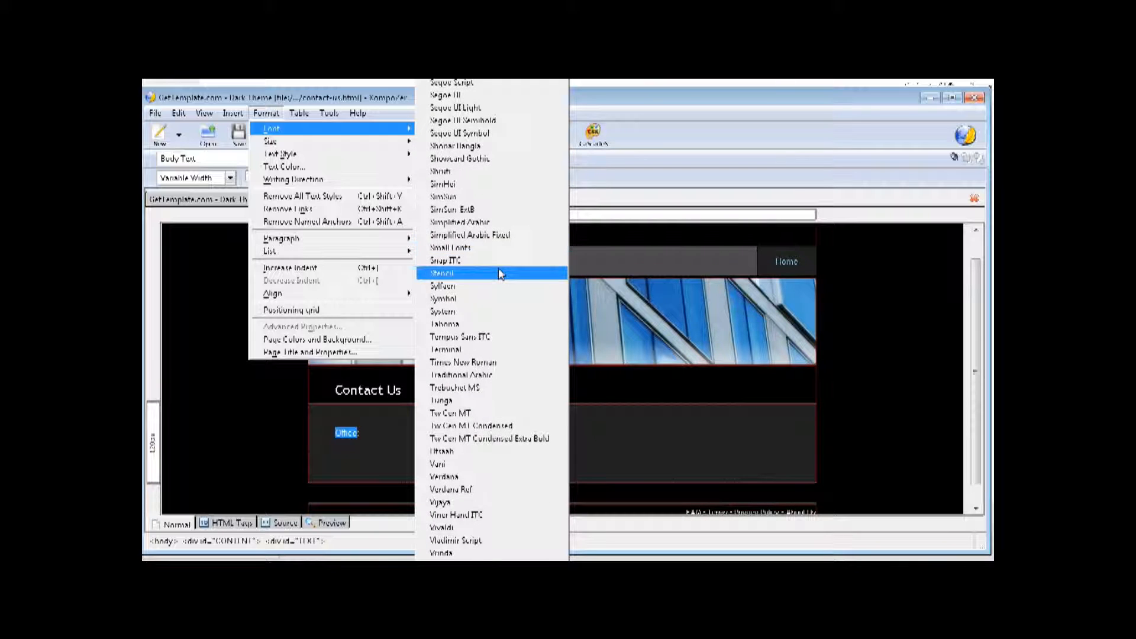
click(482, 479)
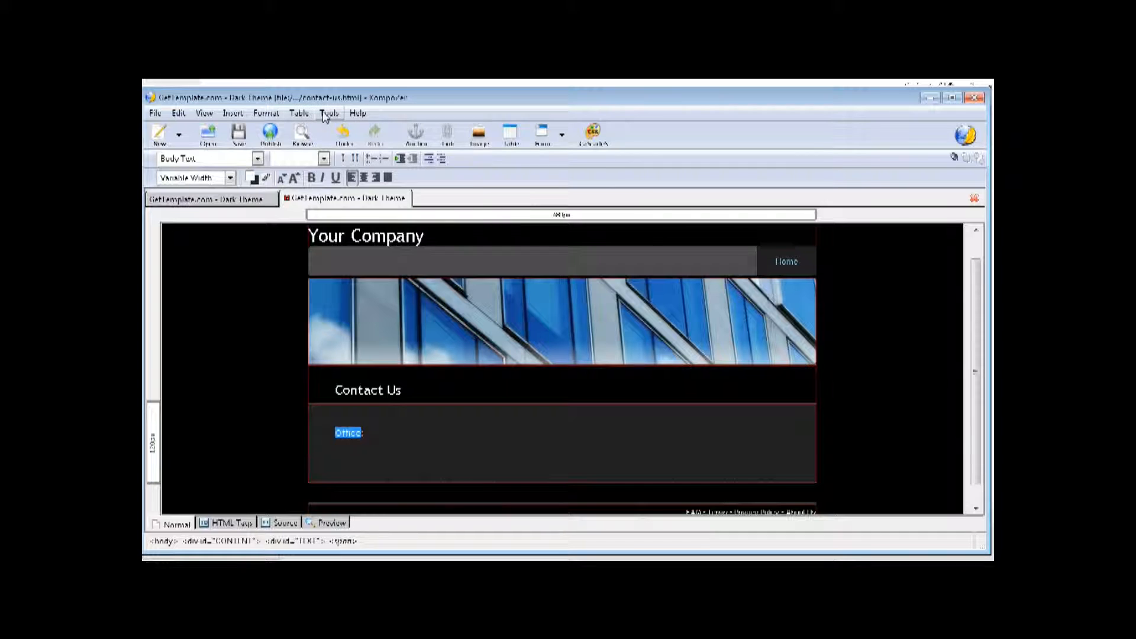
click(294, 178)
click(294, 178)
click(294, 177)
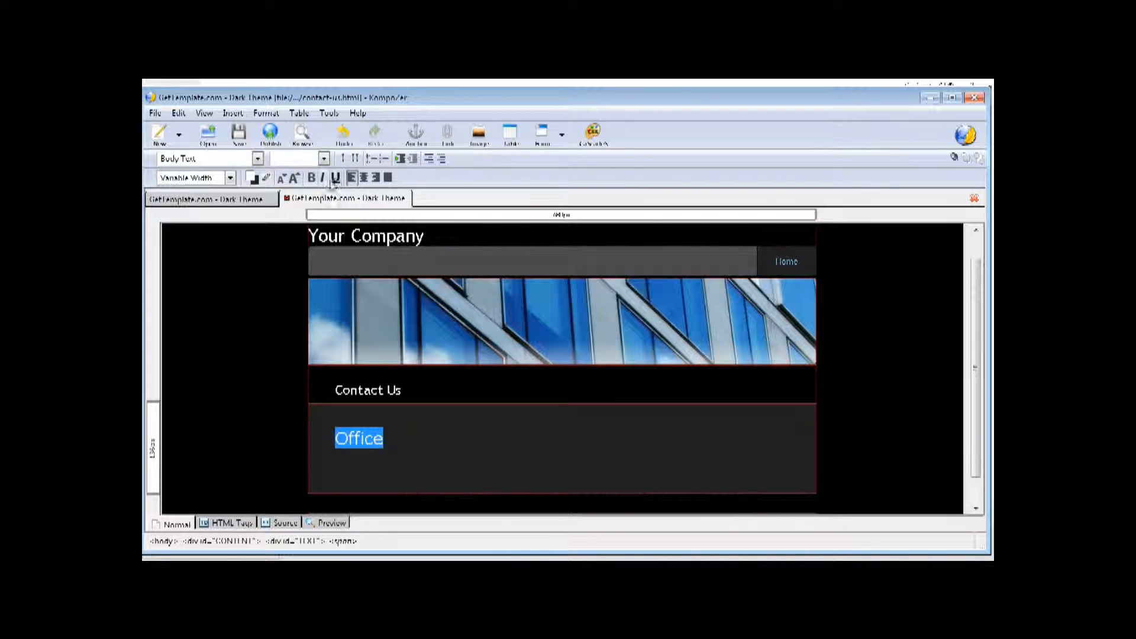
click(430, 447)
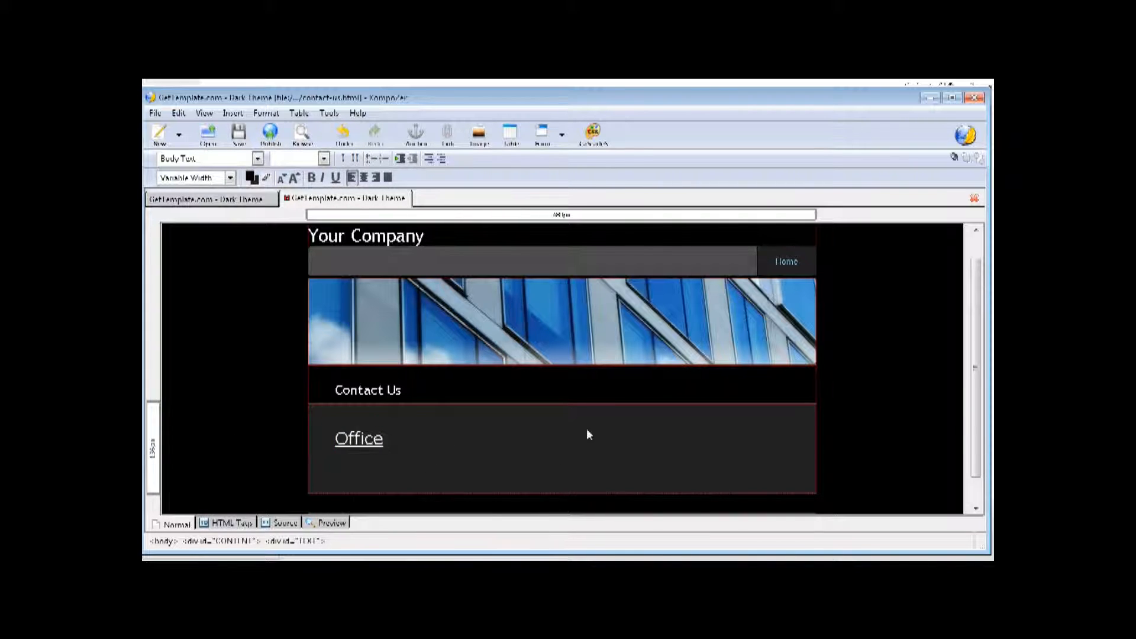
- Delete the footer text, save contact-us.html and switch to the dark_theme folder
scroll(586, 434, down, 1)
drag(687, 491, 829, 515)
key(Delete)
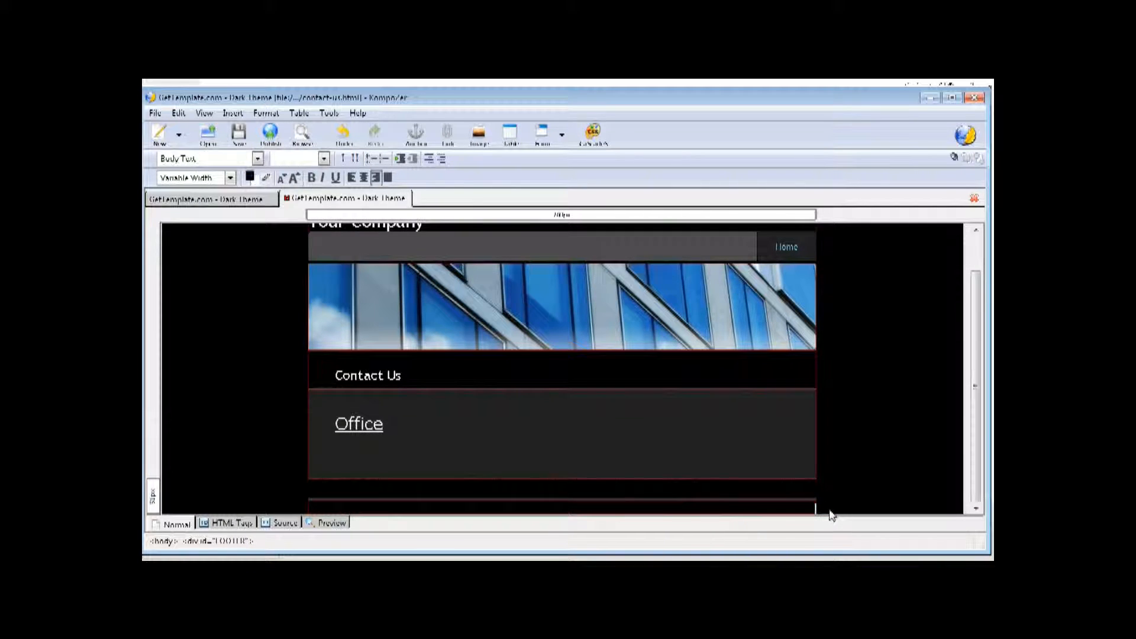
click(239, 133)
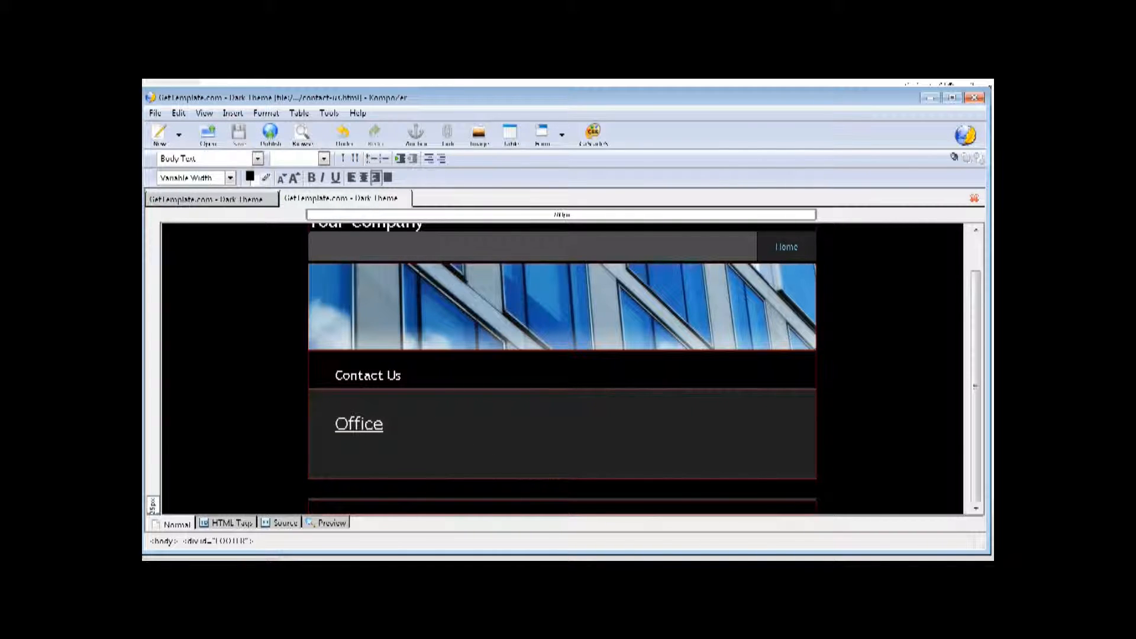
key(alt+Tab)
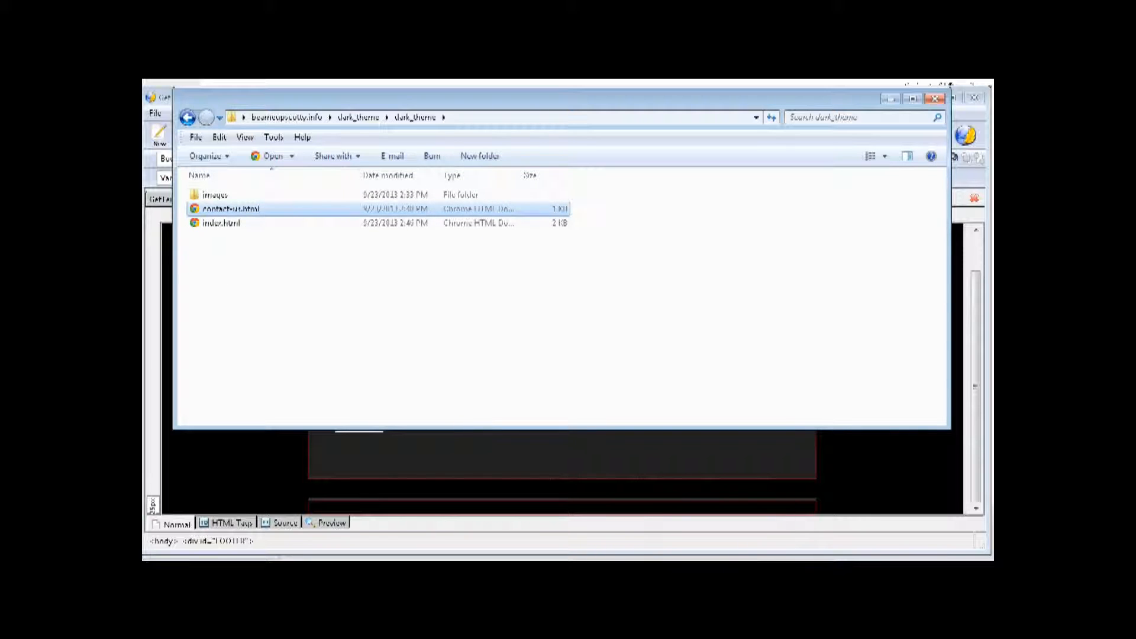
- Open index.html in Chrome and test the Contact Us and Home links
click(214, 225)
double_click(214, 225)
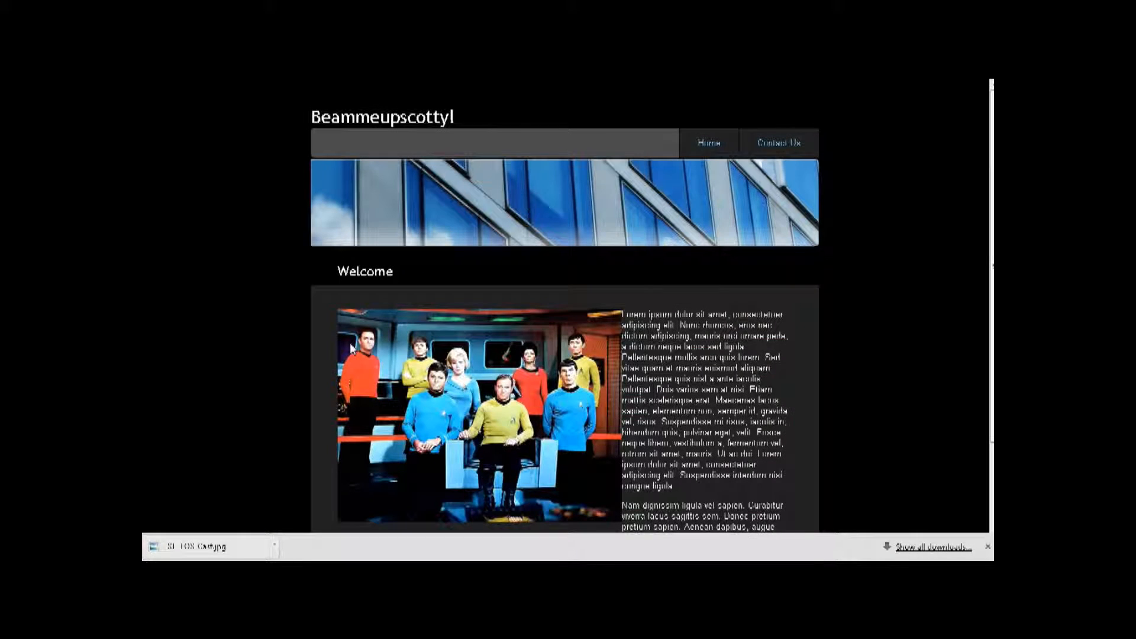
scroll(438, 331, down, 3)
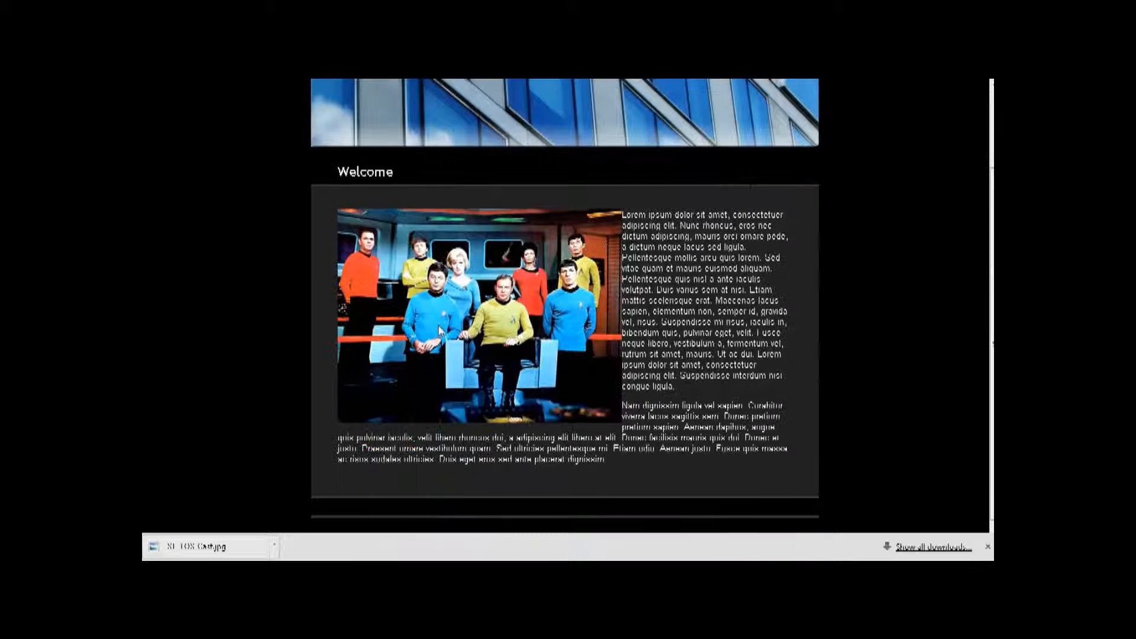
scroll(679, 314, up, 3)
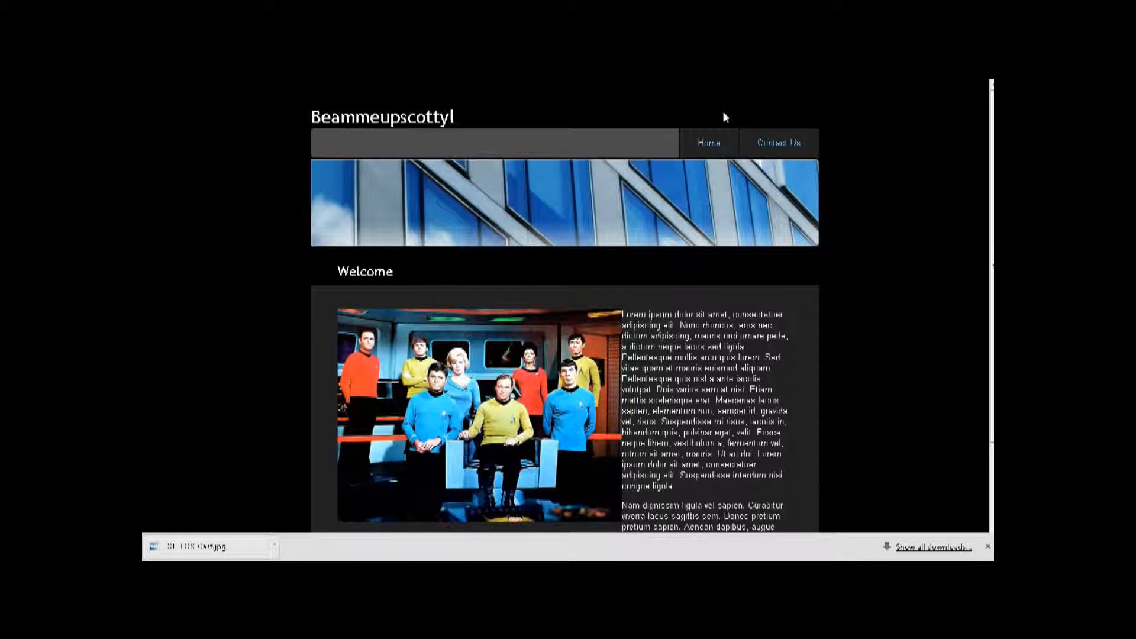
click(775, 142)
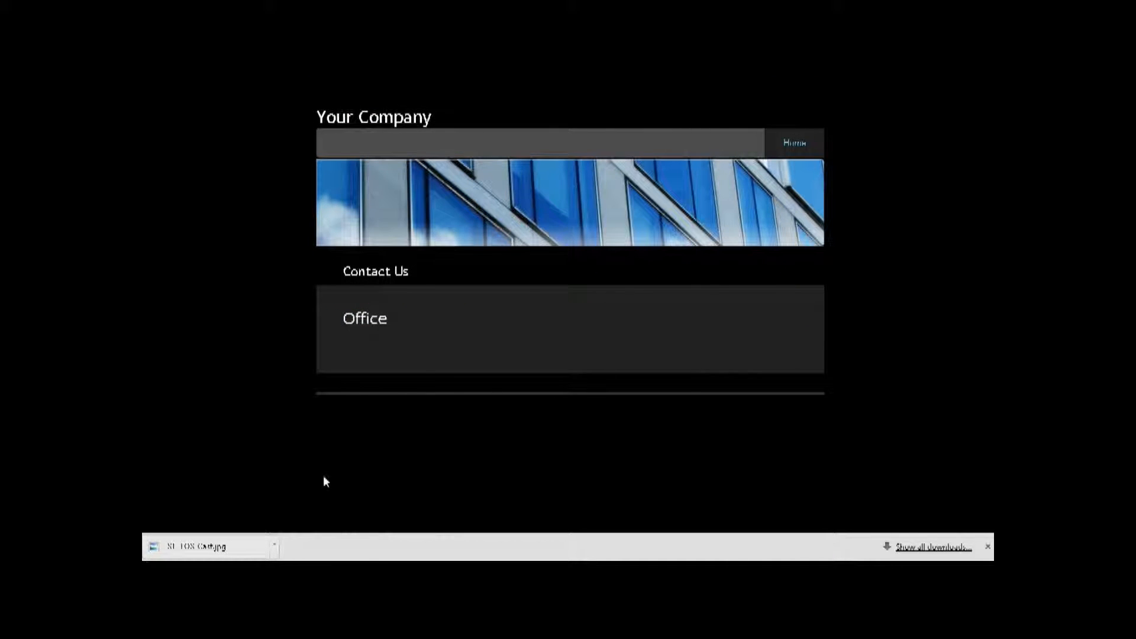
click(804, 148)
scroll(718, 422, down, 3)
scroll(698, 427, up, 3)
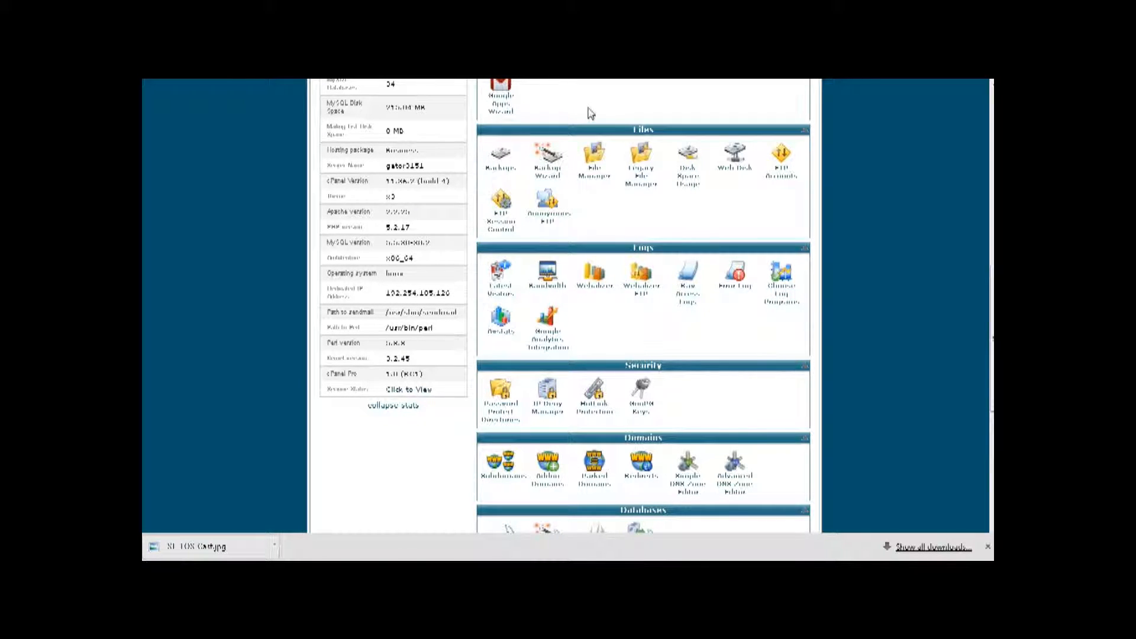
- Open cPanel's File Manager and start an upload to the site folder
click(590, 160)
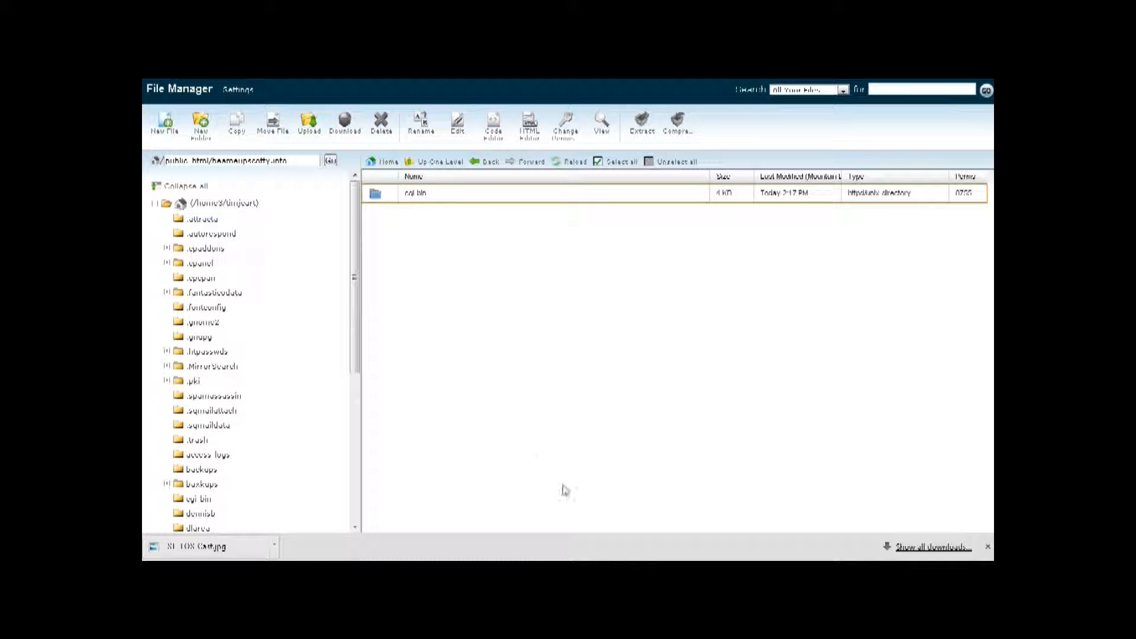
click(312, 131)
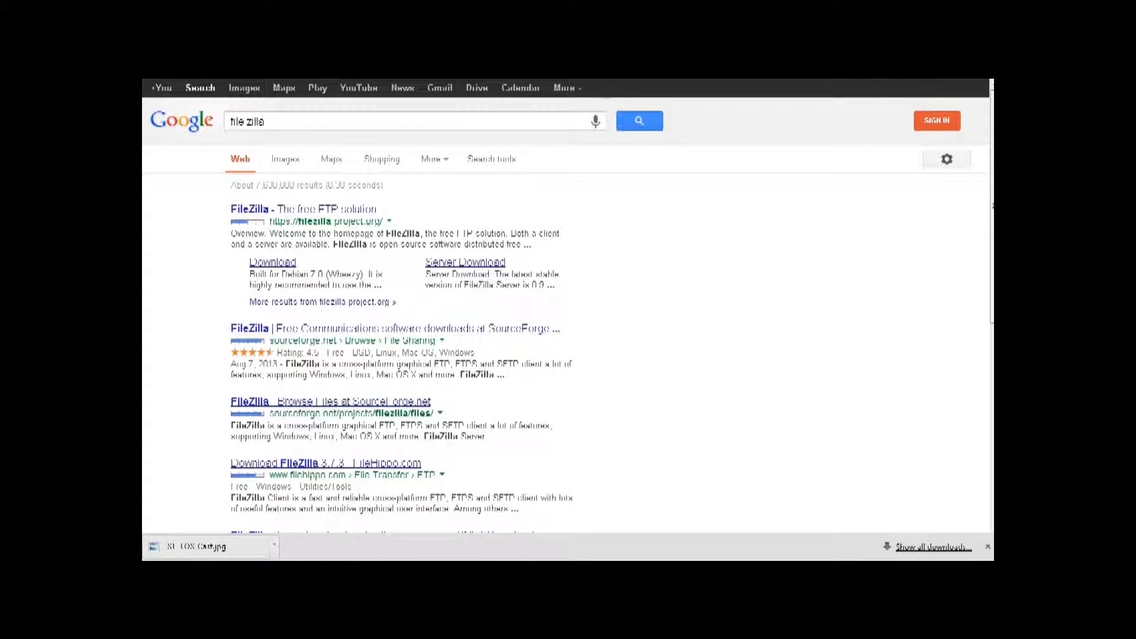
- Go to the FileZilla download page
click(269, 265)
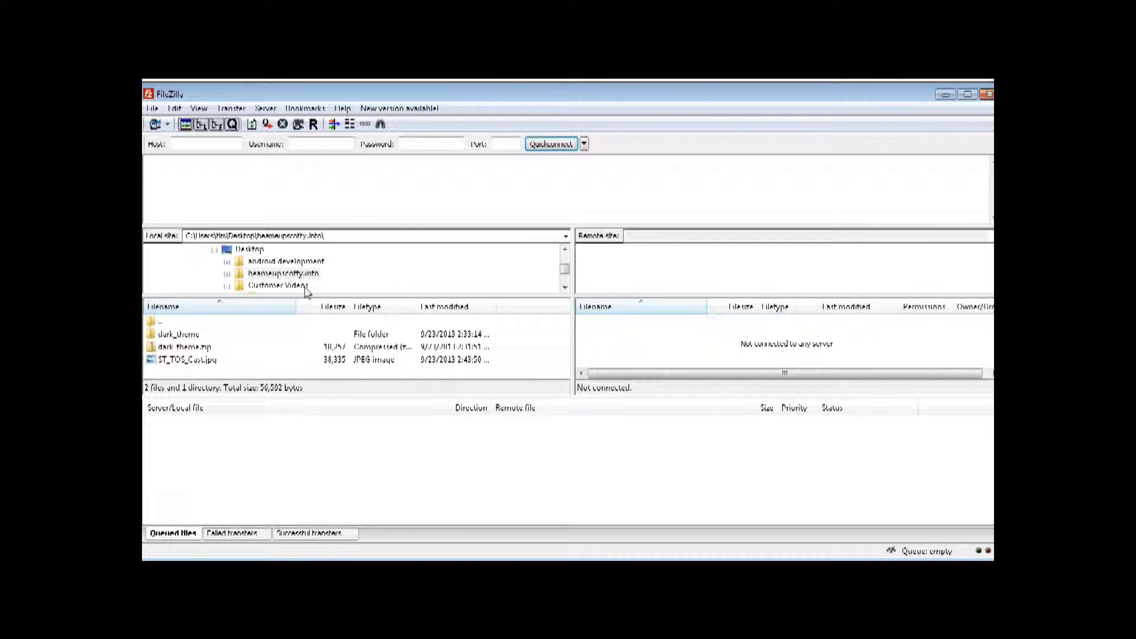
- Browse FileZilla's local pane into dark_theme and then its inner dark_theme folder
double_click(189, 335)
double_click(188, 335)
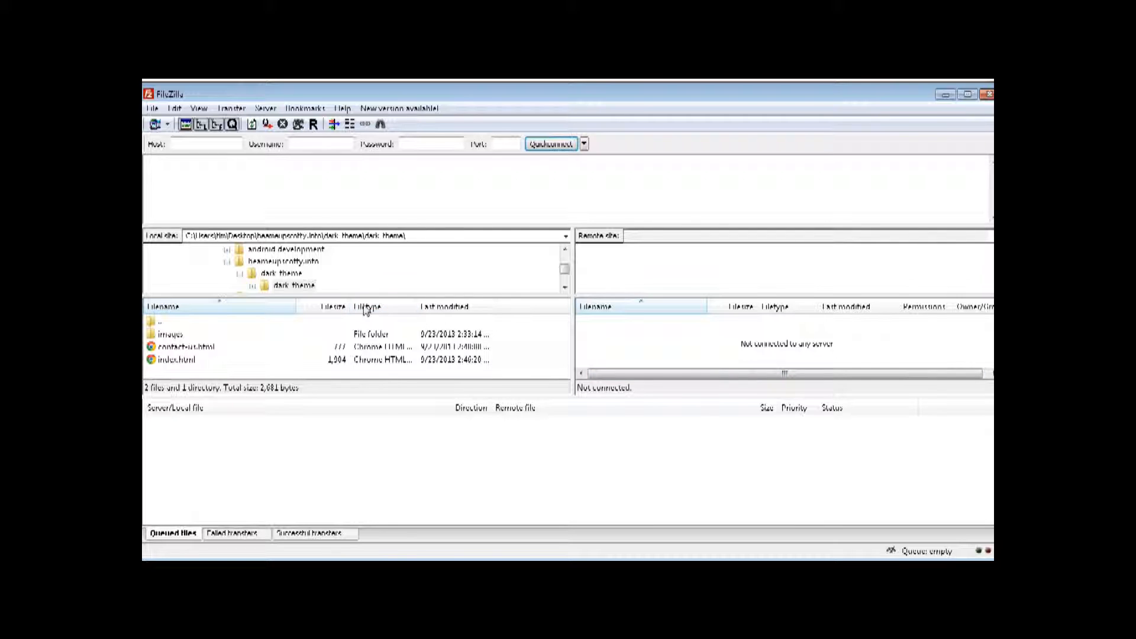
click(187, 145)
click(153, 109)
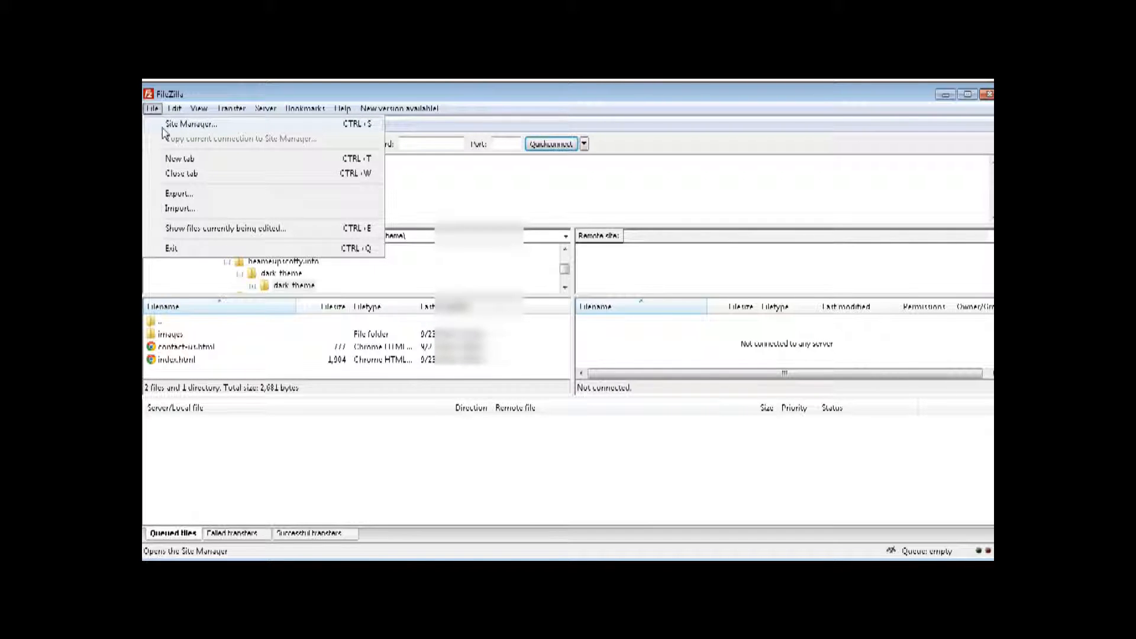
- Create a new FileZilla site entry named beameupscotty with host beameupscotty.com
click(164, 125)
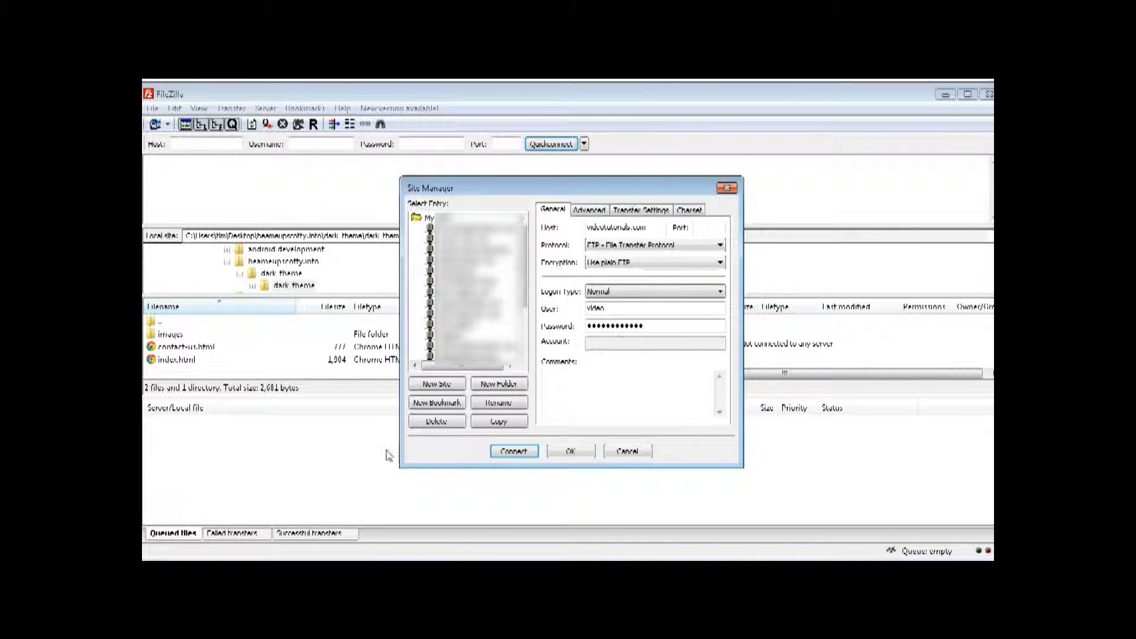
click(436, 385)
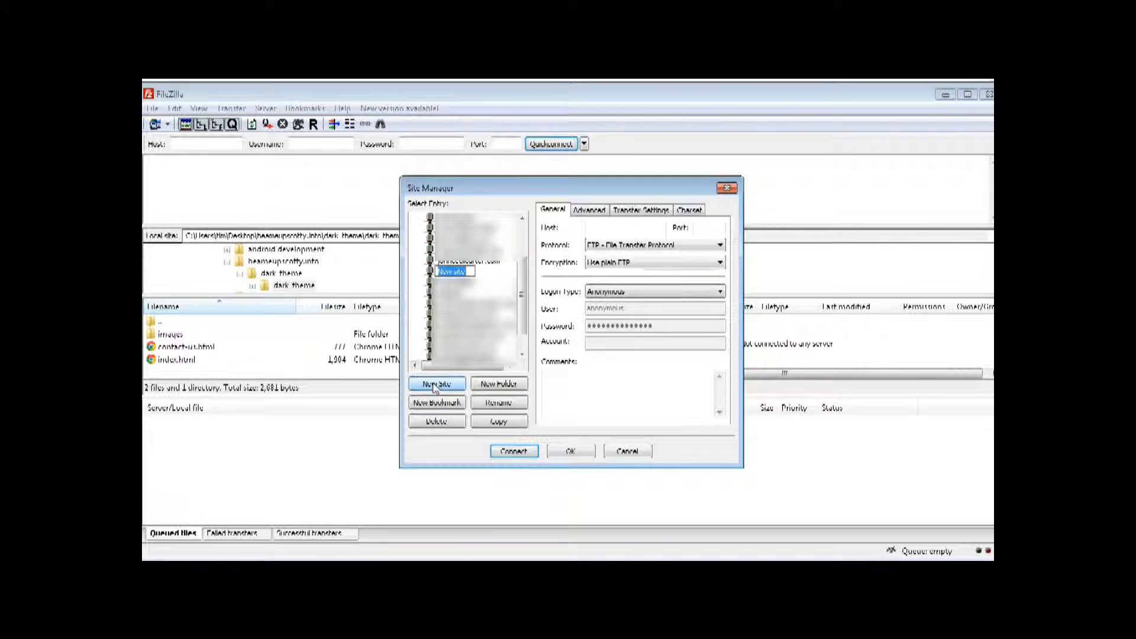
text(bea)
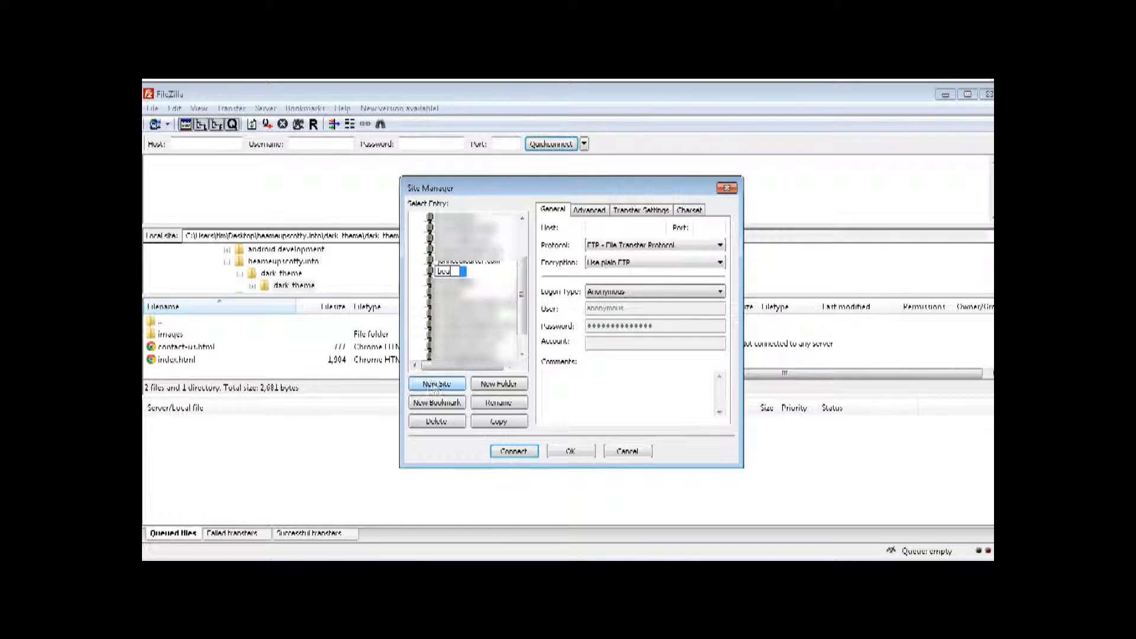
text(meupscotty)
key(Return)
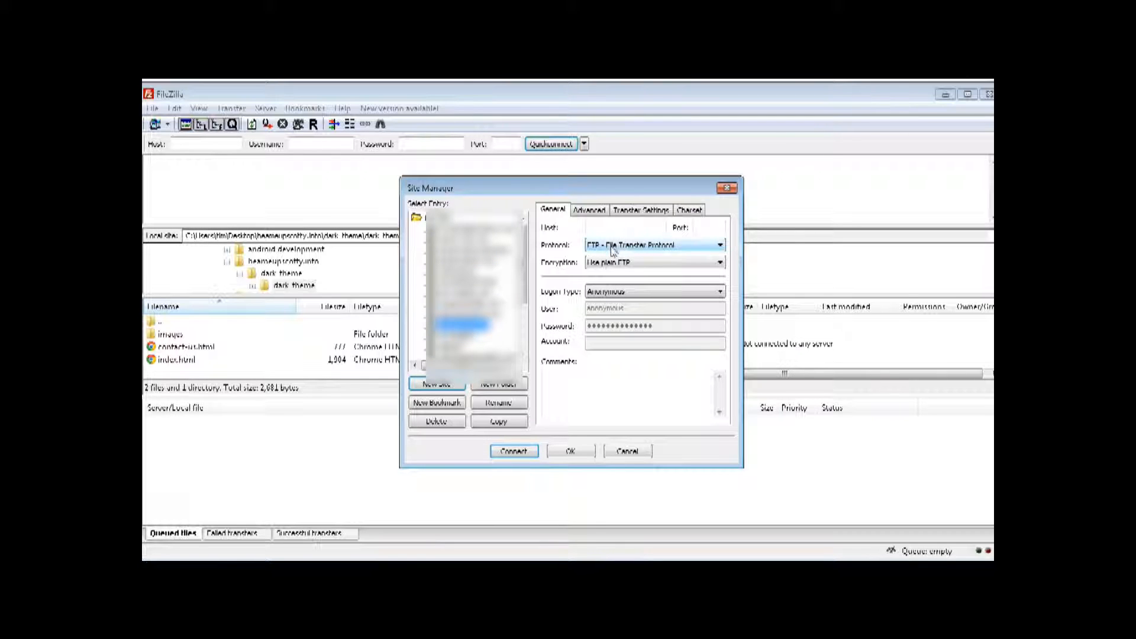
click(604, 227)
text(beameupscotty.com)
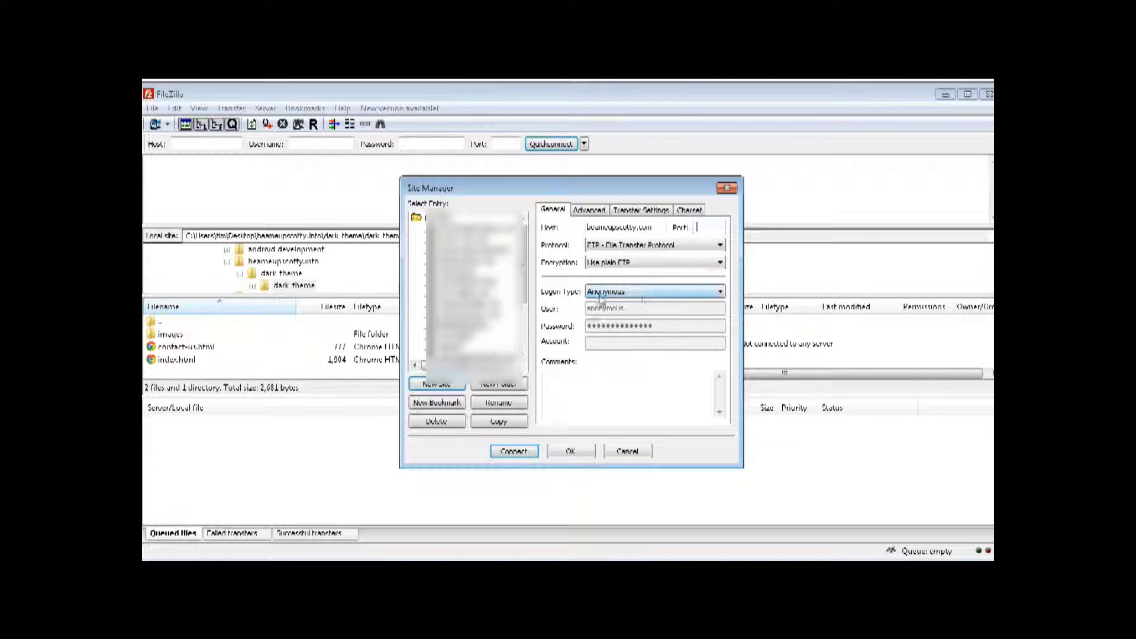
- Set Normal logon, enter the account user name and password, and connect
click(626, 292)
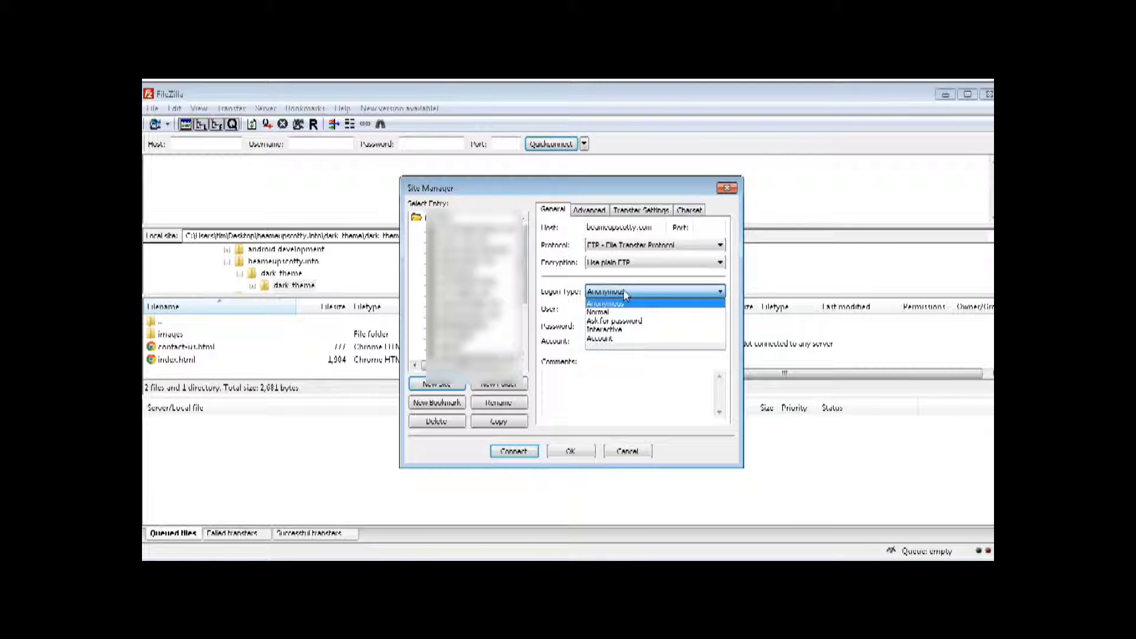
click(626, 314)
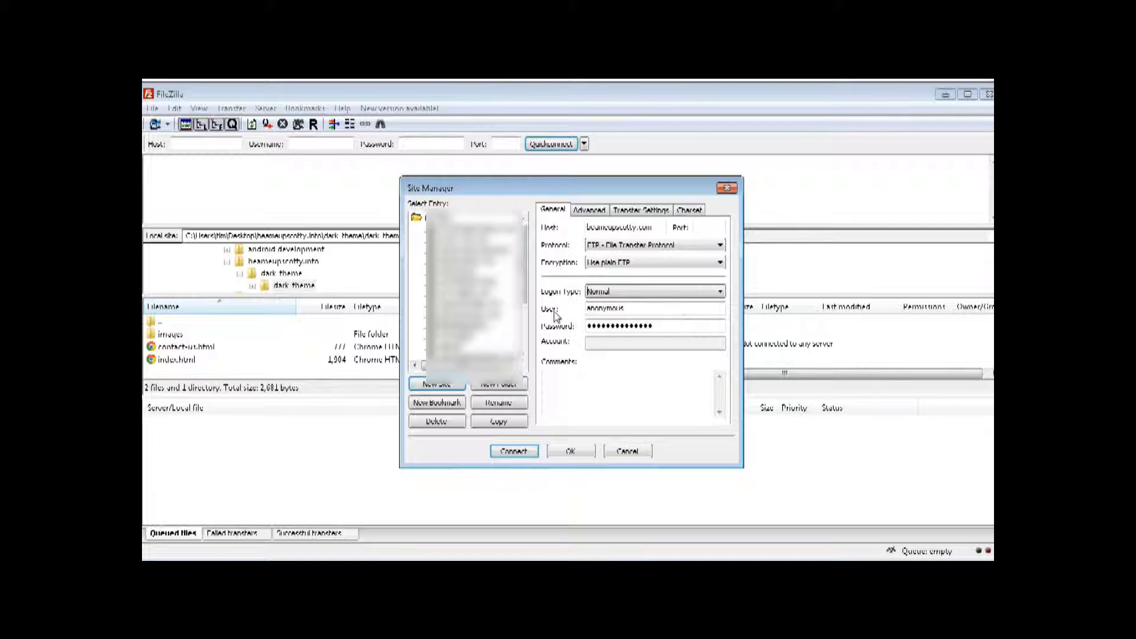
double_click(656, 310)
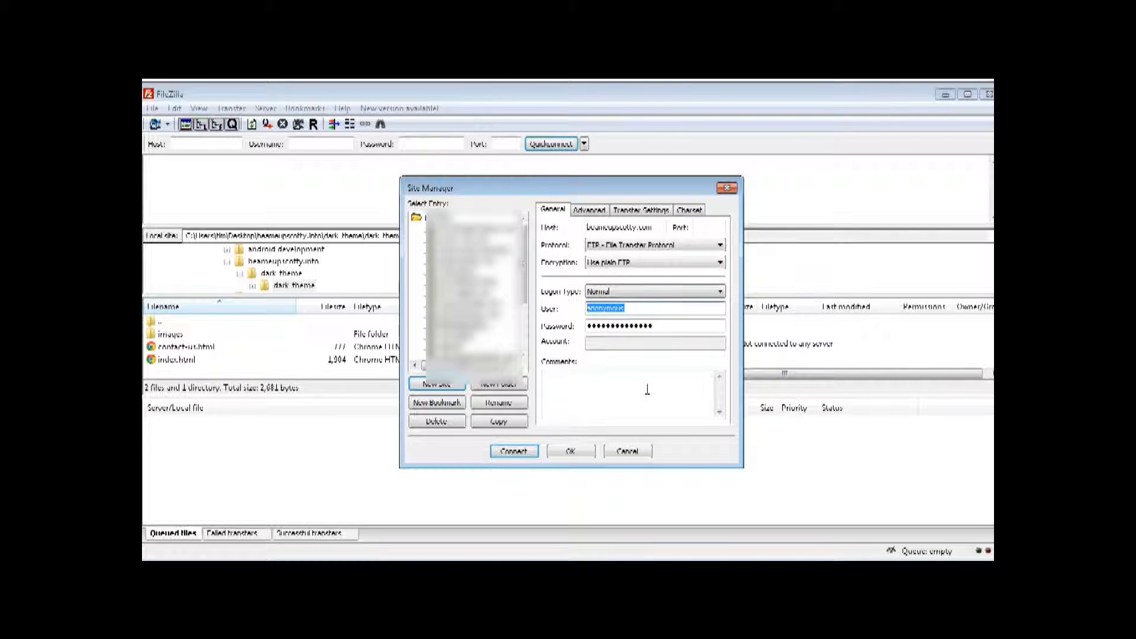
key(ctrl+v)
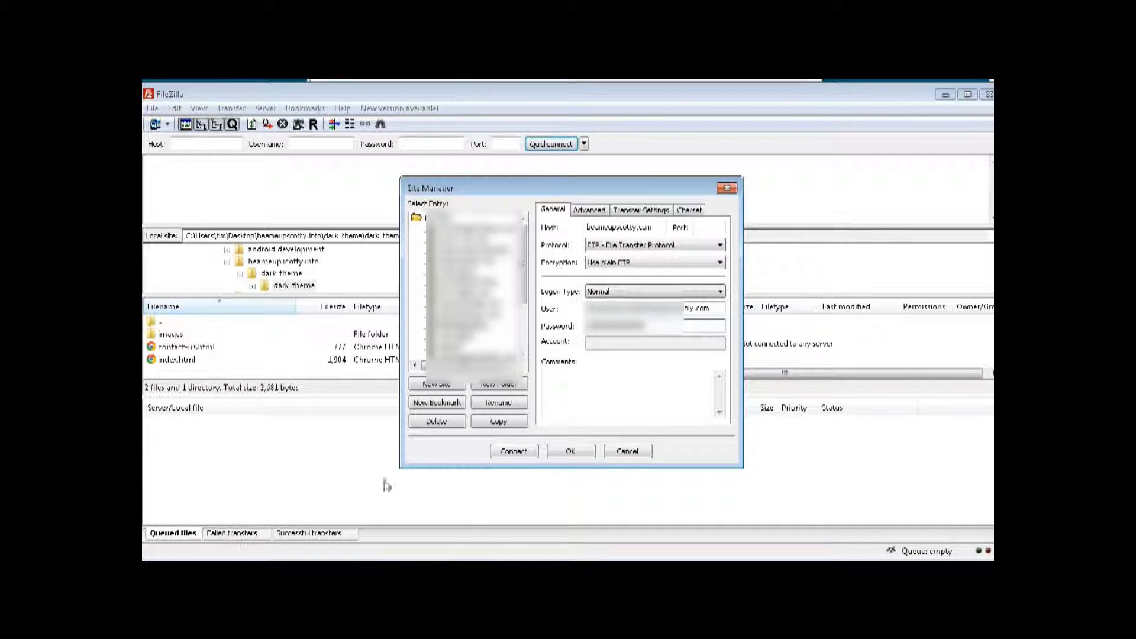
click(511, 451)
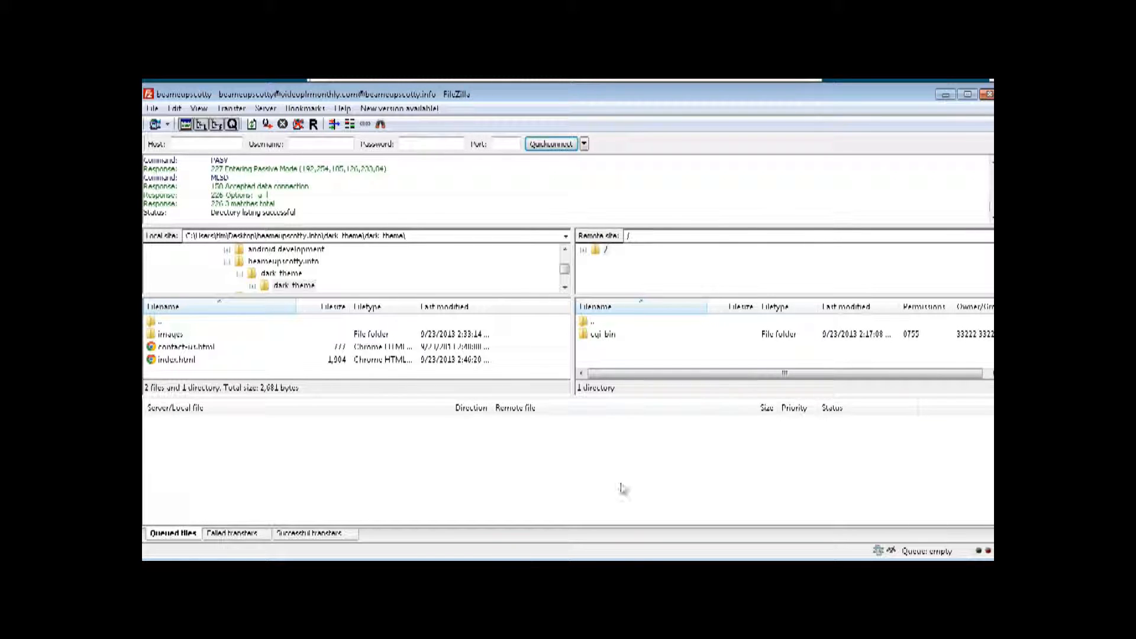
- Upload the images folder, contact-us.html and index.html to the server root, then view the live page
click(178, 336)
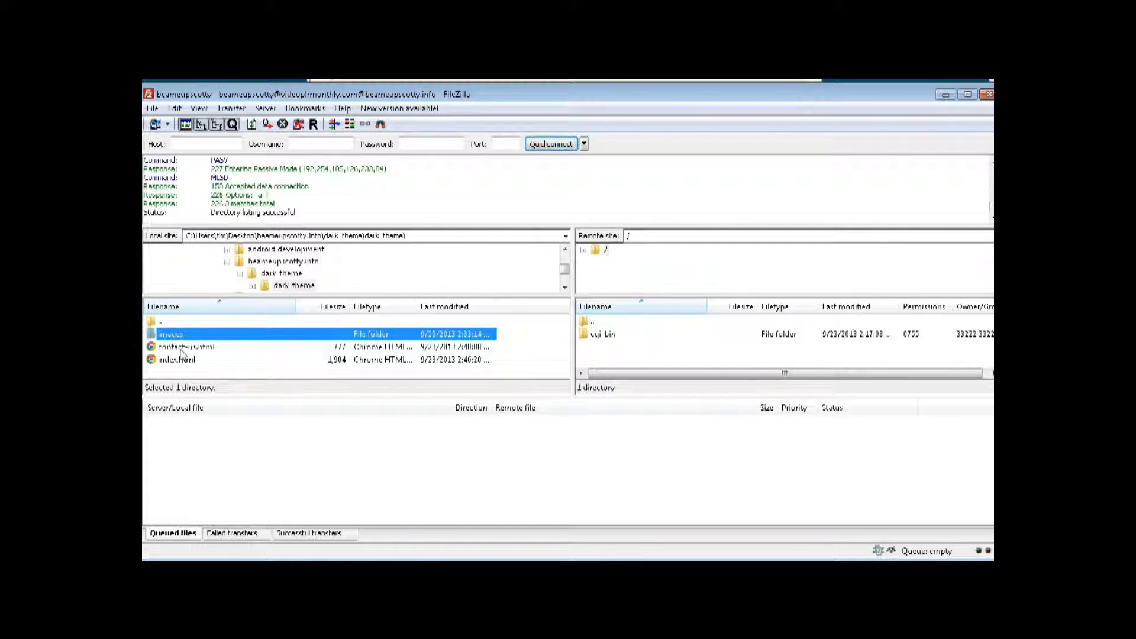
ctrl+click(181, 352)
ctrl+click(185, 359)
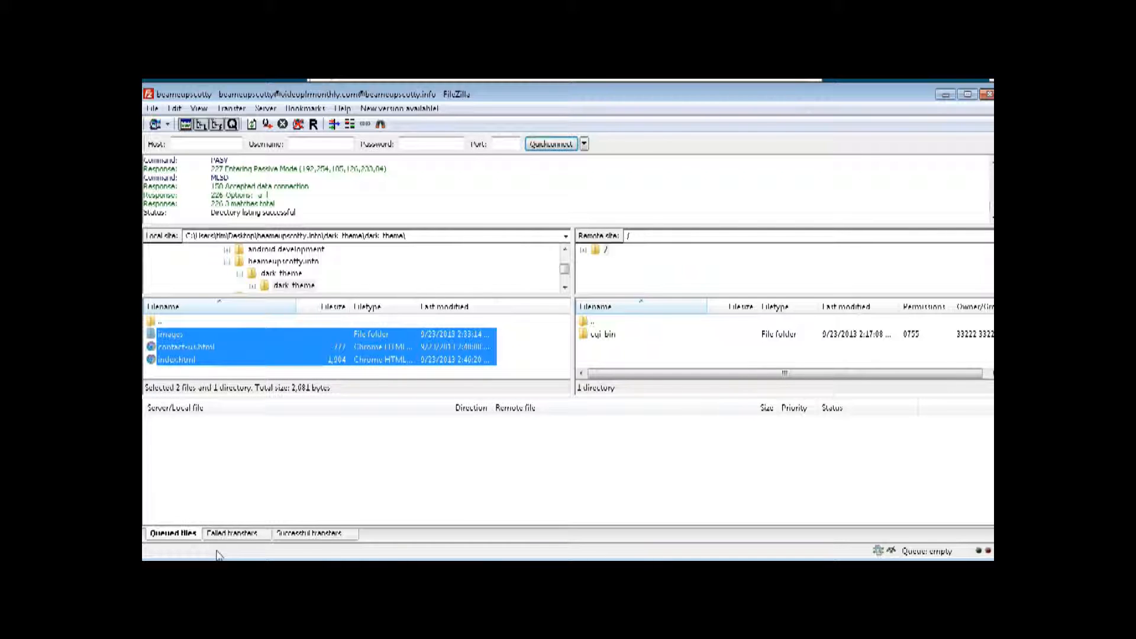
right_click(223, 348)
click(241, 353)
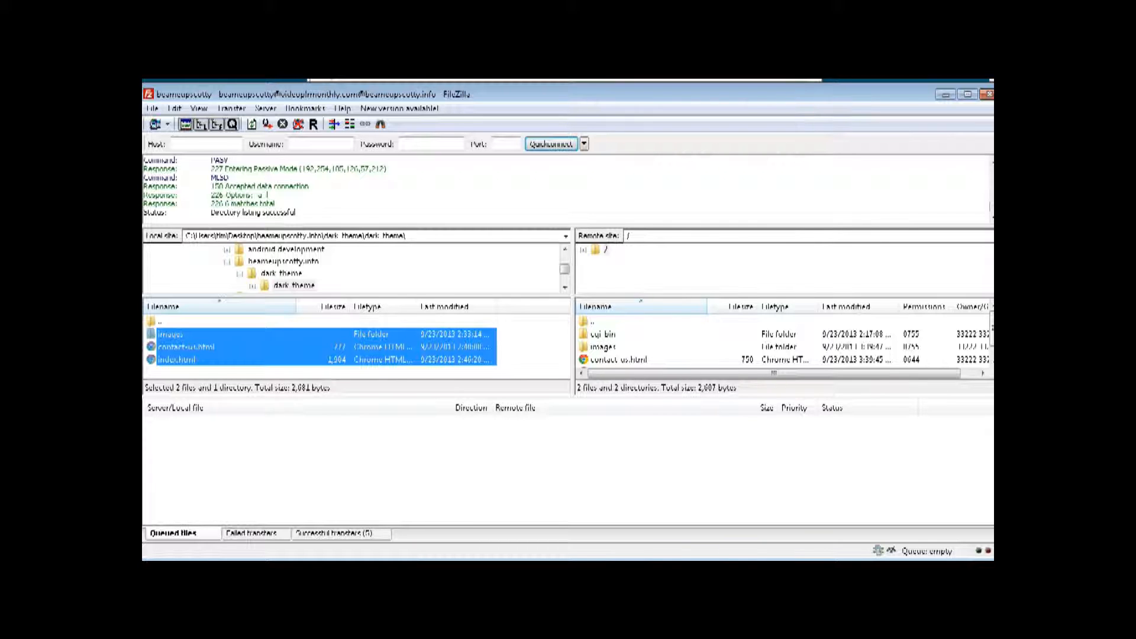
key(alt+Tab)
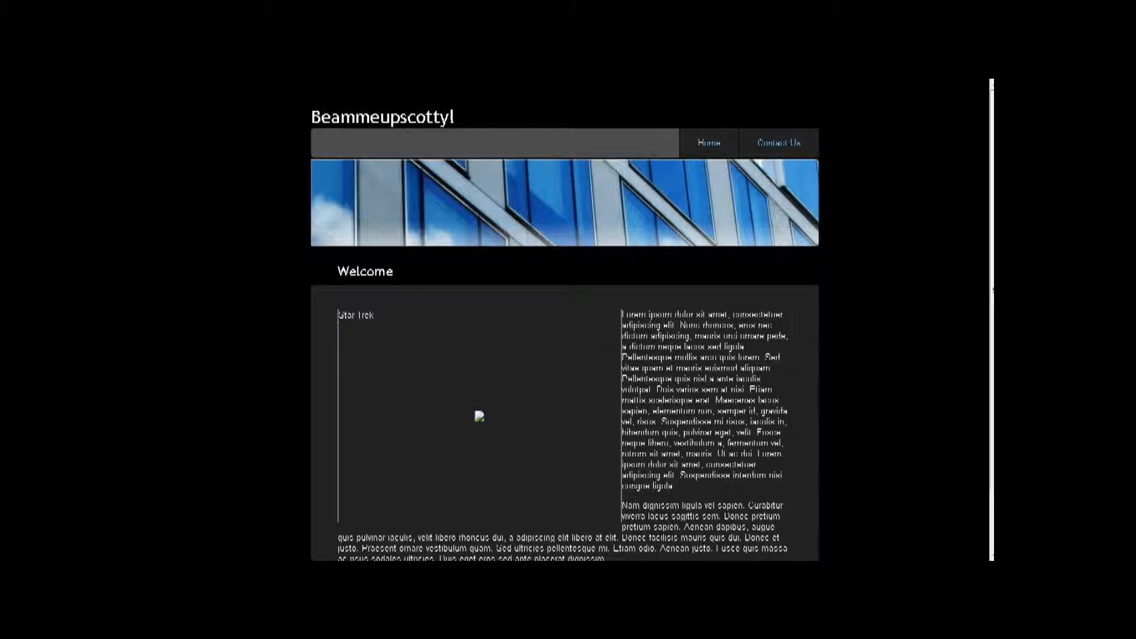
- Copy ST_TOS_Cast.jpg into the dark_theme\dark_theme\images folder
key(alt+Tab)
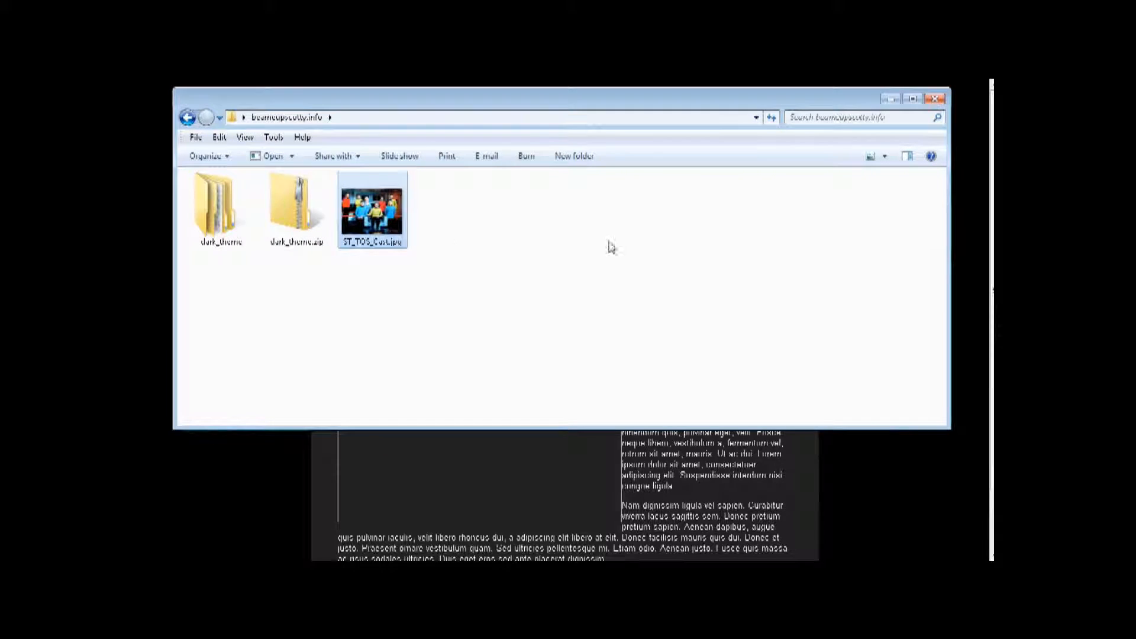
right_click(365, 213)
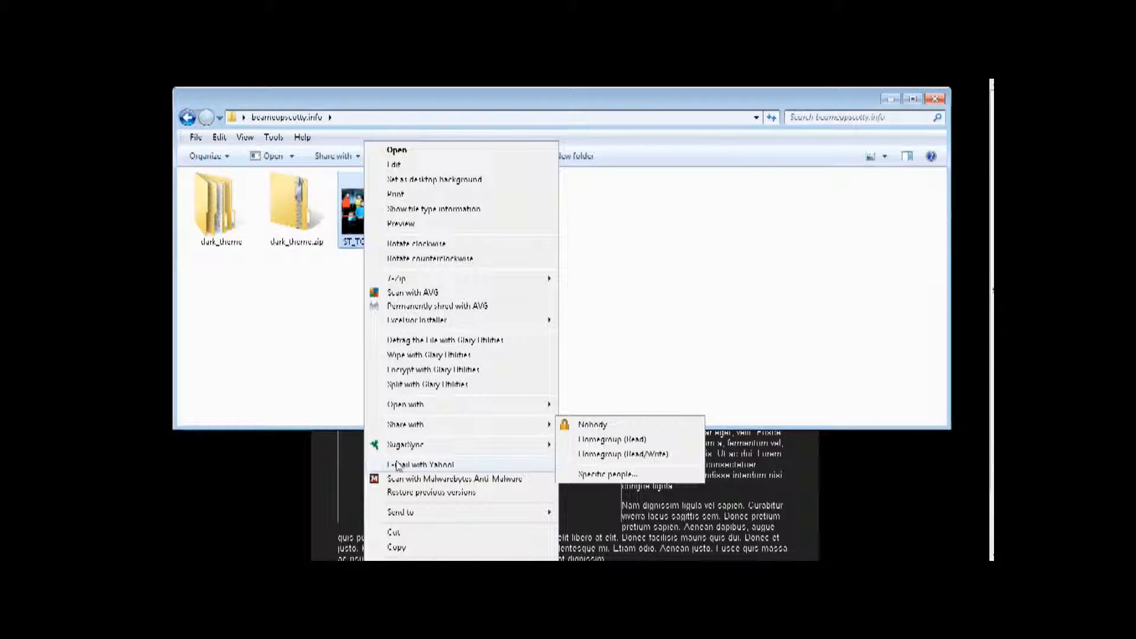
click(404, 549)
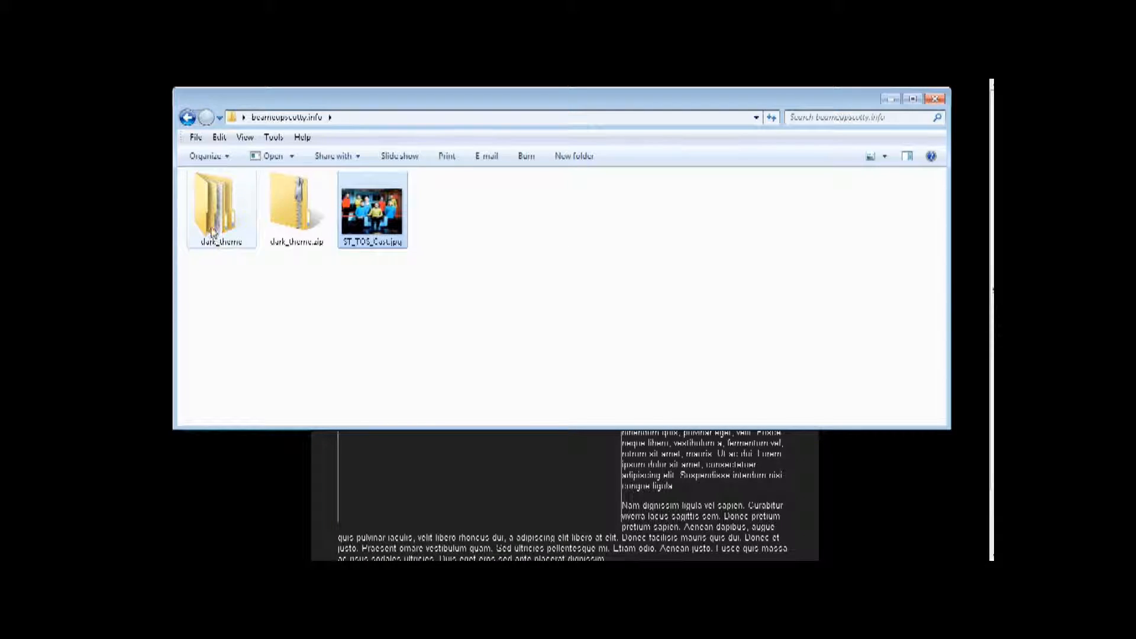
double_click(214, 230)
double_click(216, 201)
double_click(219, 196)
right_click(355, 323)
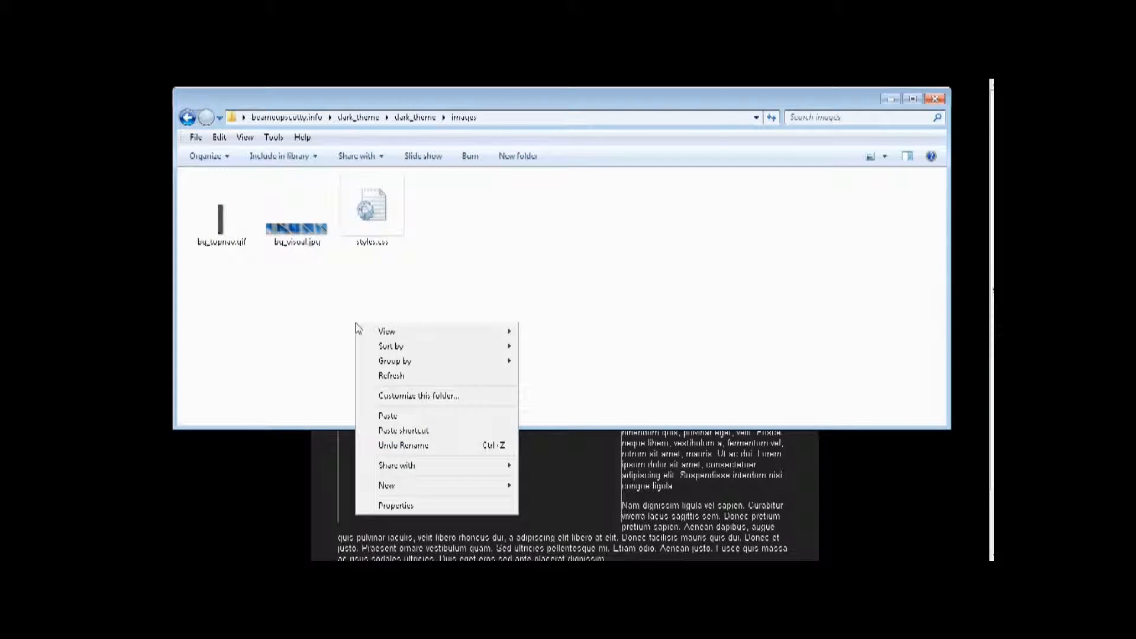
click(390, 416)
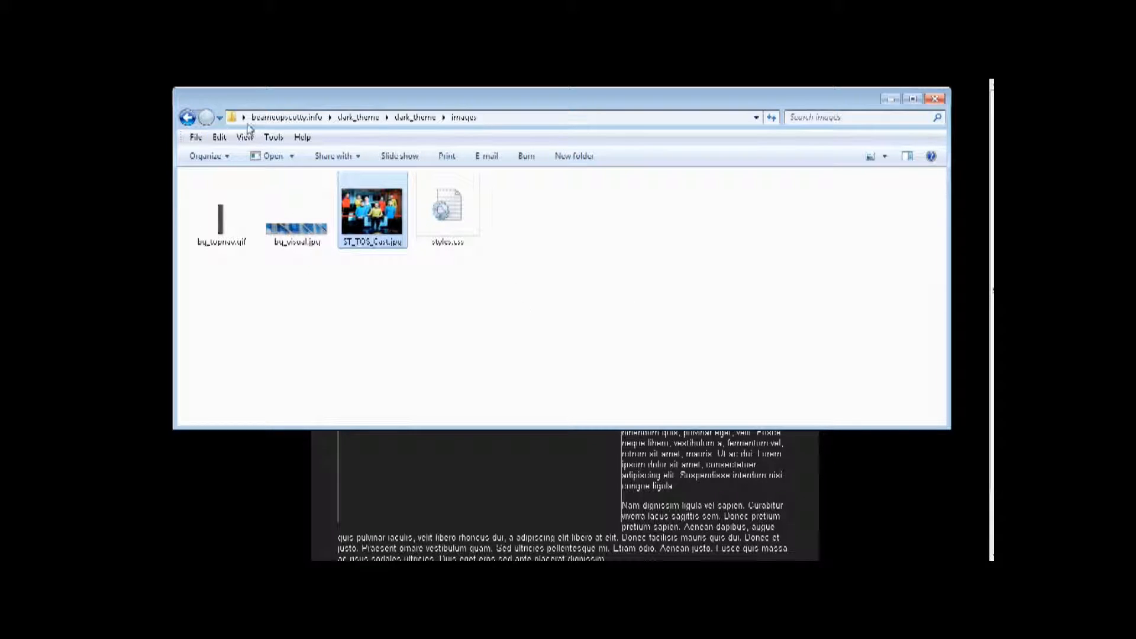
- Return to the index.html page in KompoZer
click(188, 118)
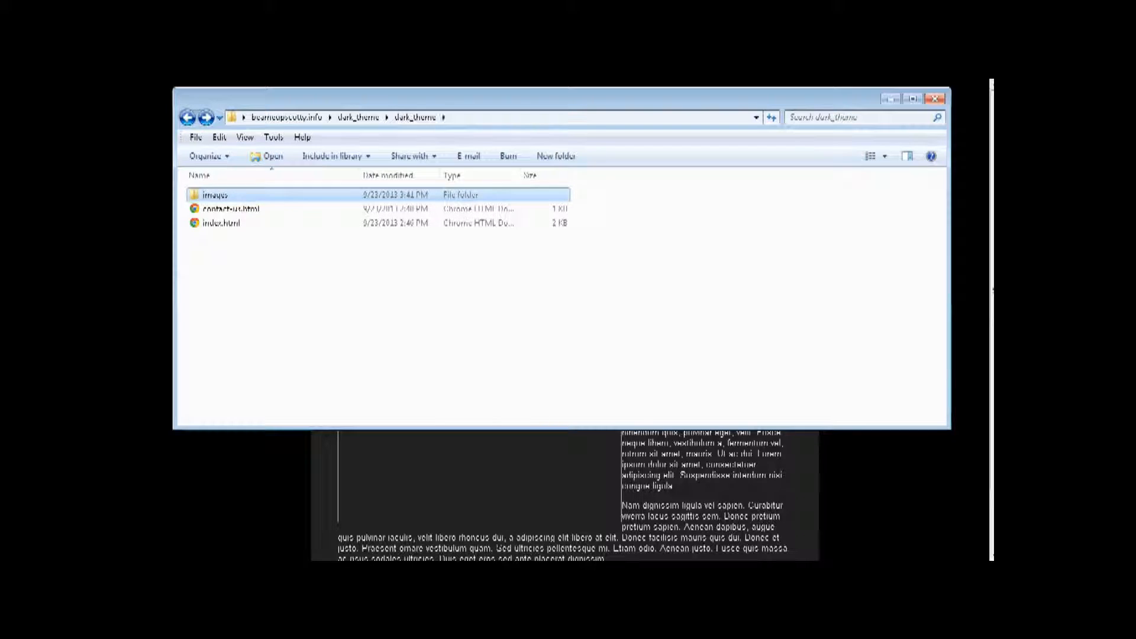
key(alt+Tab)
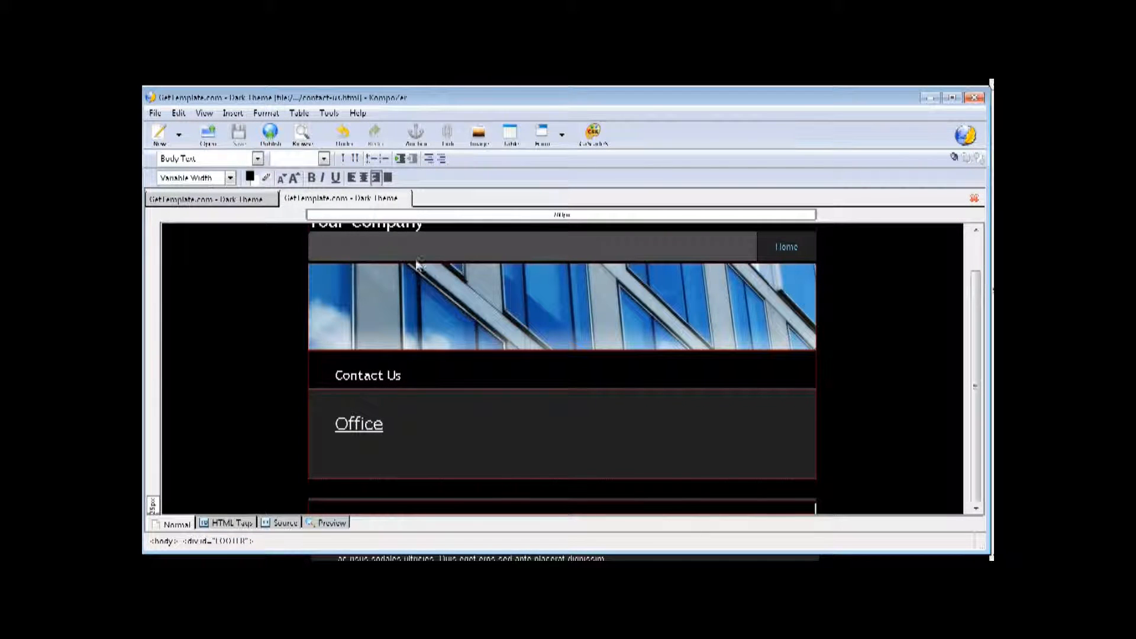
click(208, 200)
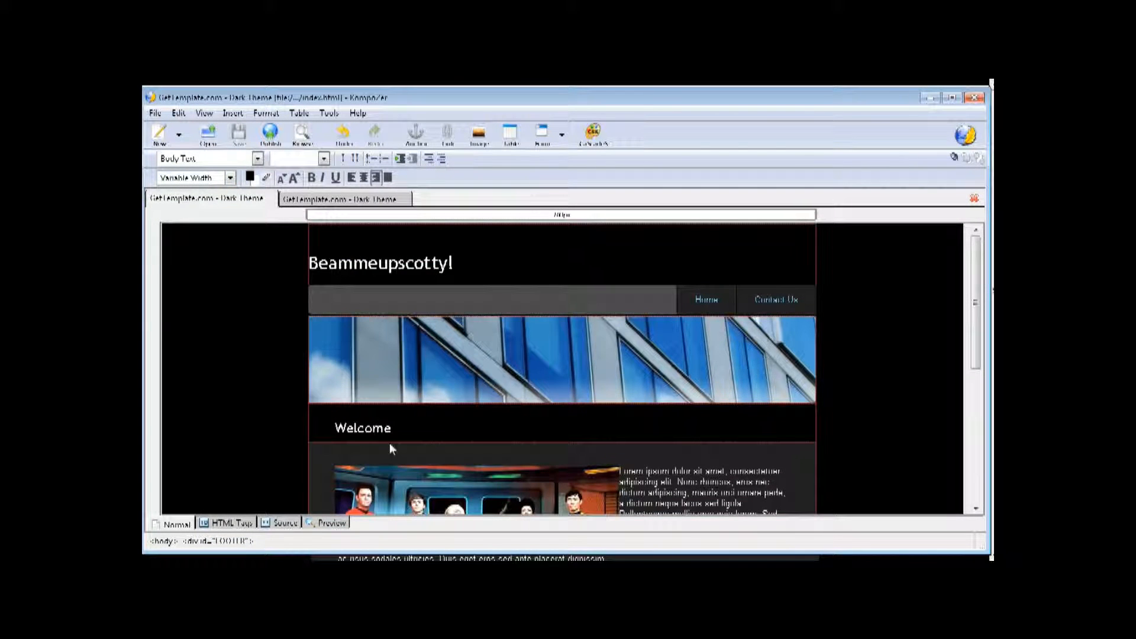
- Point the Welcome section image to images/ST_TOS_Cast.jpg with alt text Star Trek
click(435, 496)
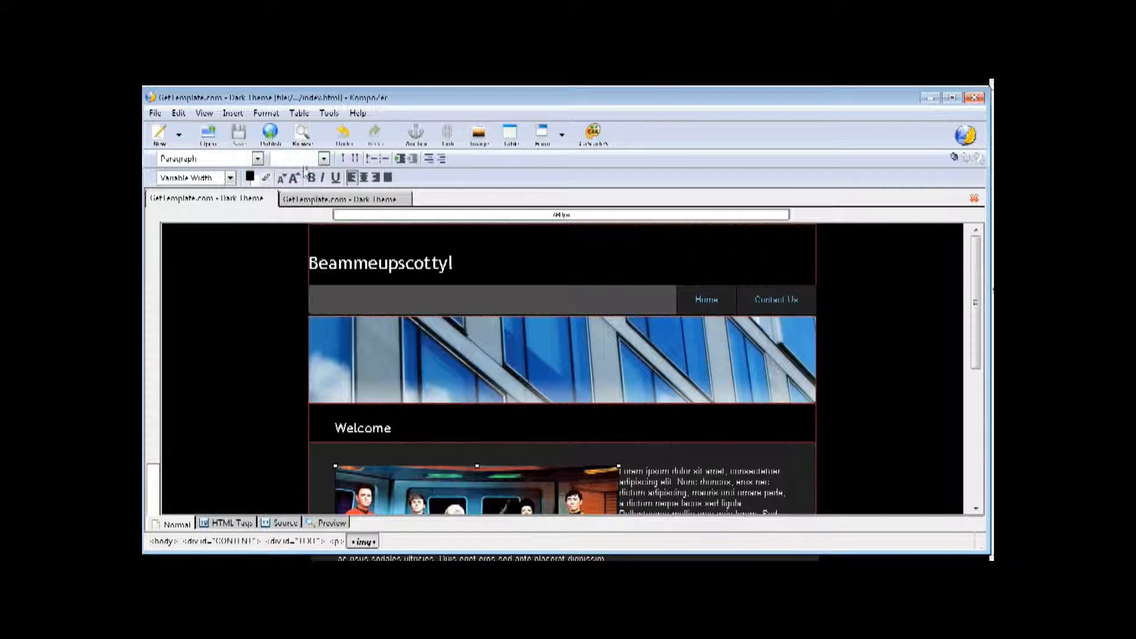
click(479, 135)
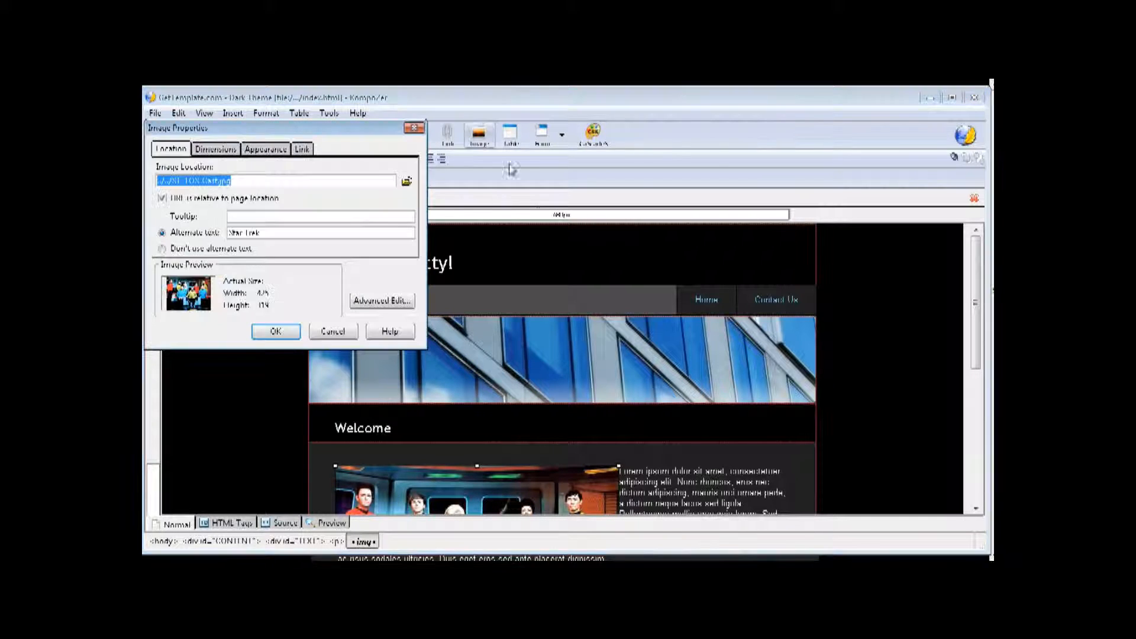
click(407, 181)
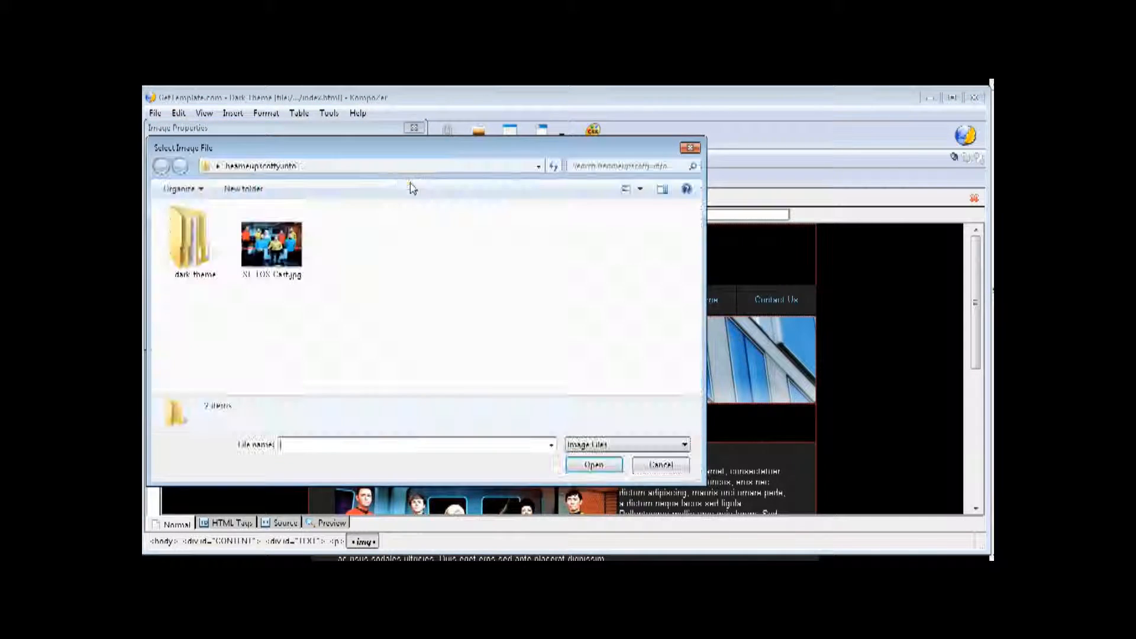
double_click(177, 254)
double_click(189, 227)
double_click(202, 228)
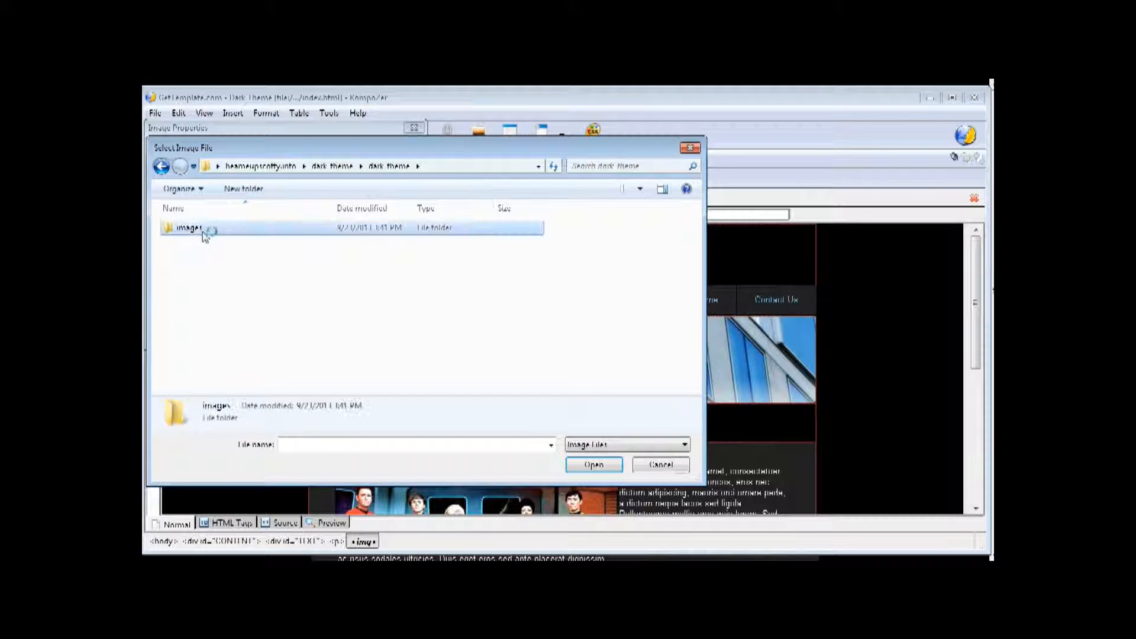
click(346, 237)
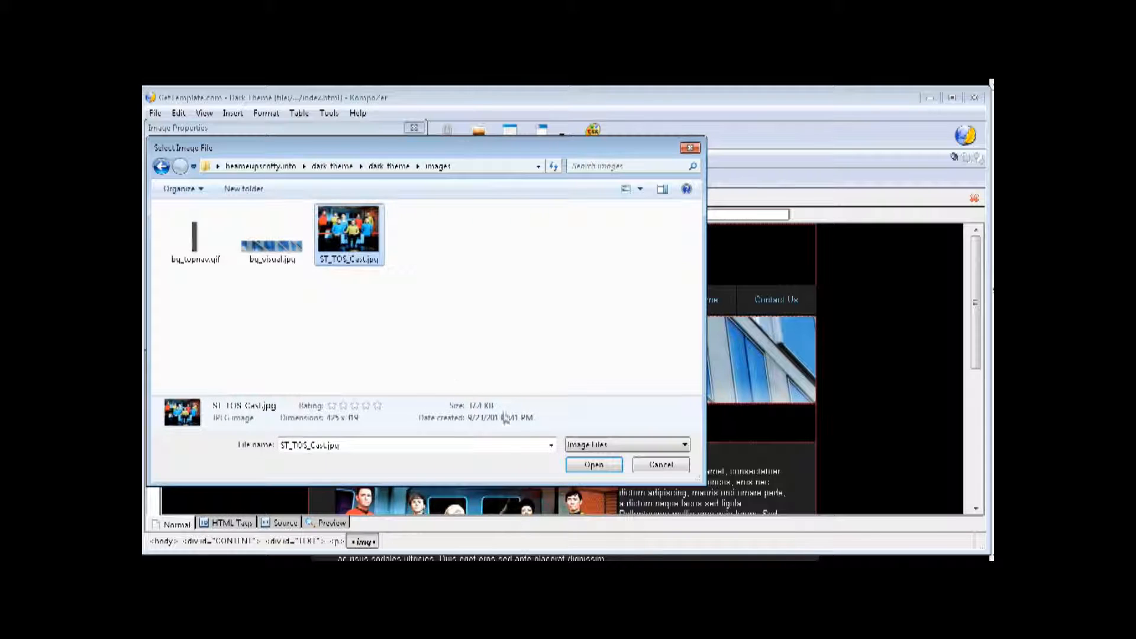
click(568, 465)
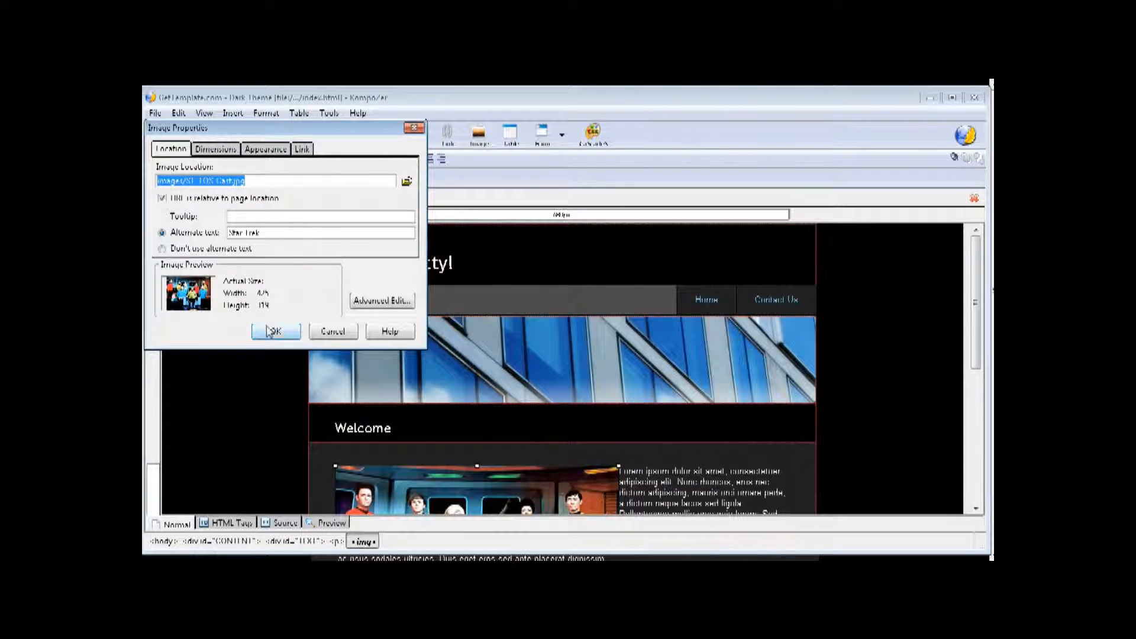
click(273, 330)
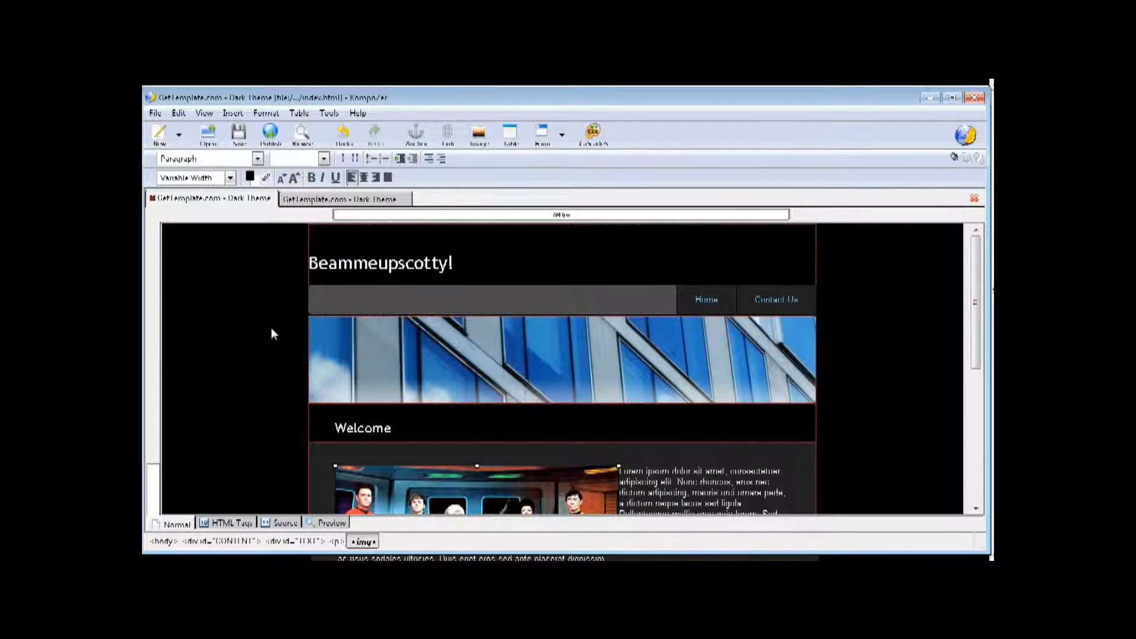
- Save the edited index.html page
click(238, 134)
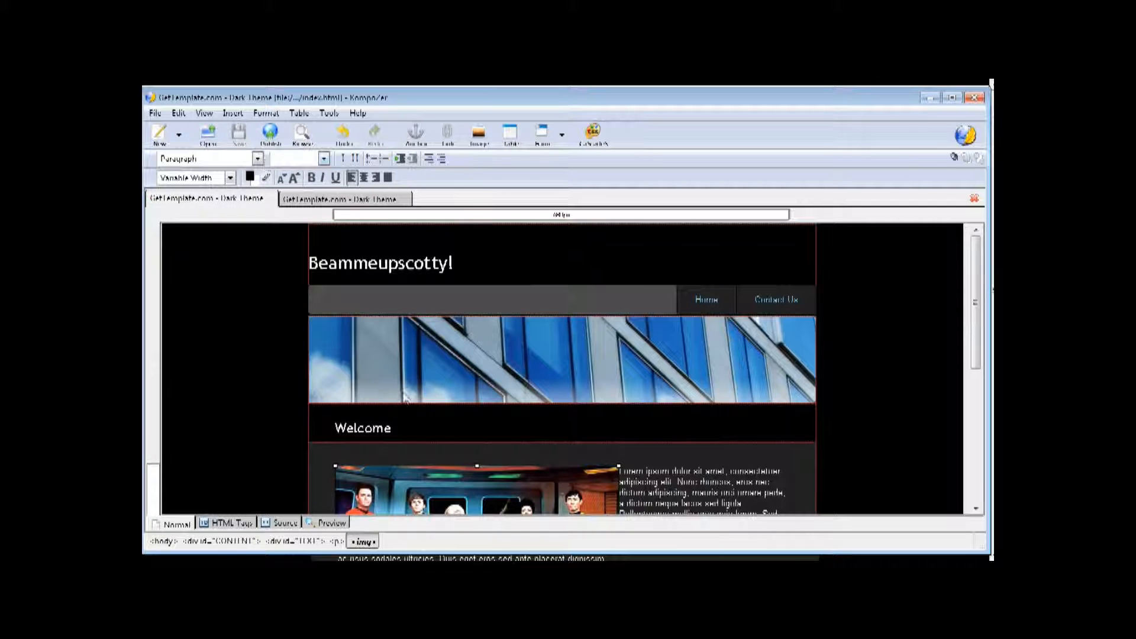
scroll(459, 426, down, 3)
scroll(467, 400, up, 3)
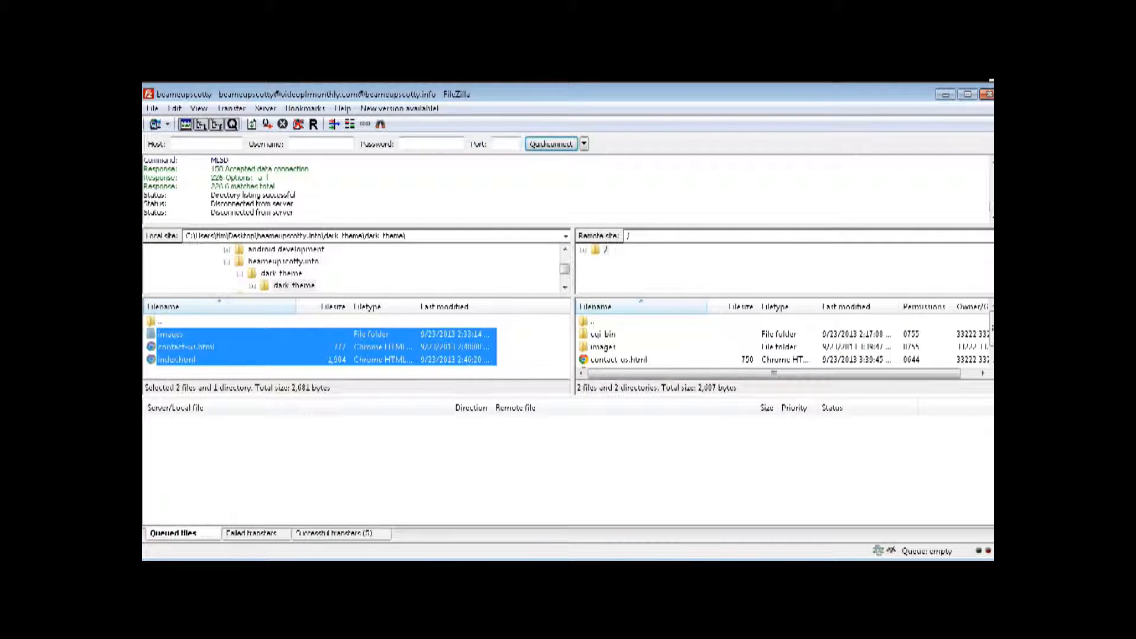
- Upload the images folder and index.html, overwriting the server's existing index.html
click(162, 335)
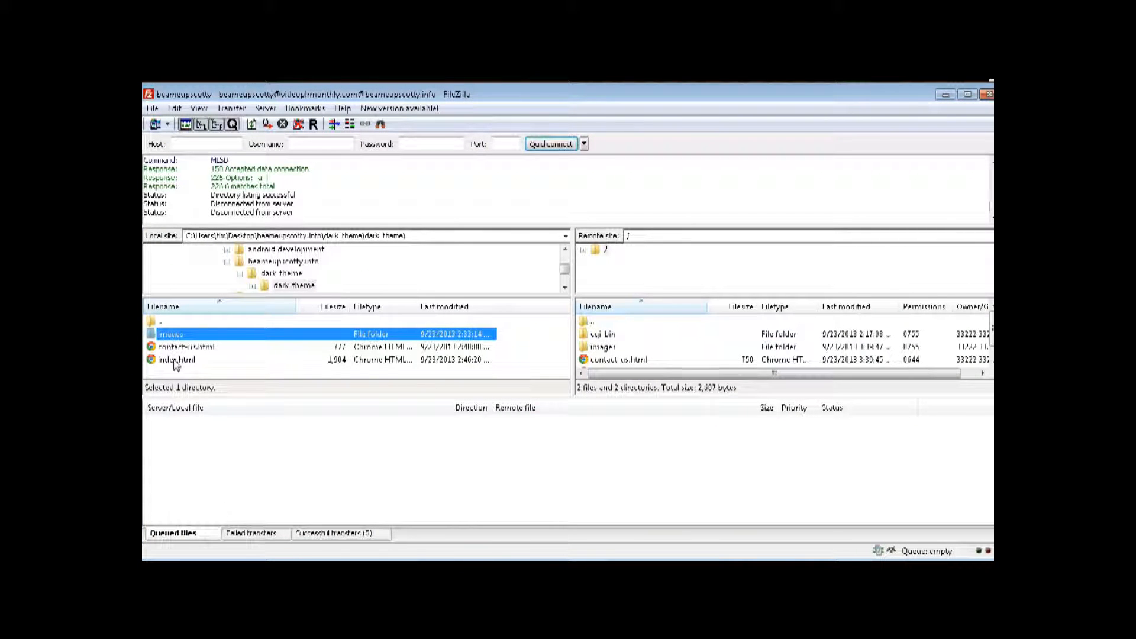
ctrl+click(176, 362)
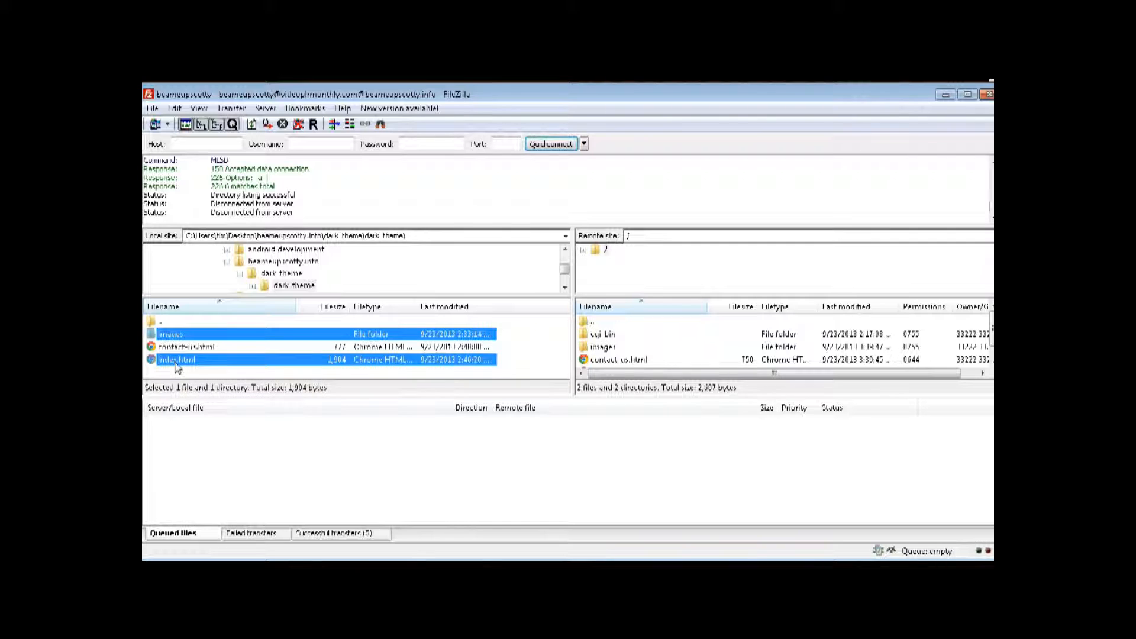
right_click(175, 367)
click(195, 371)
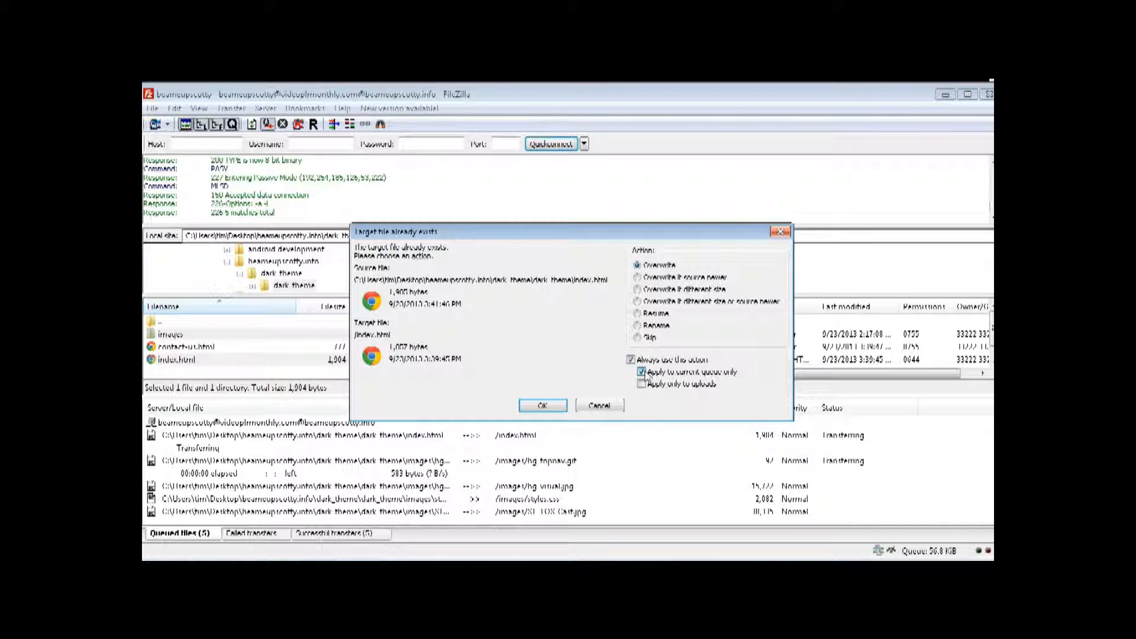
click(538, 407)
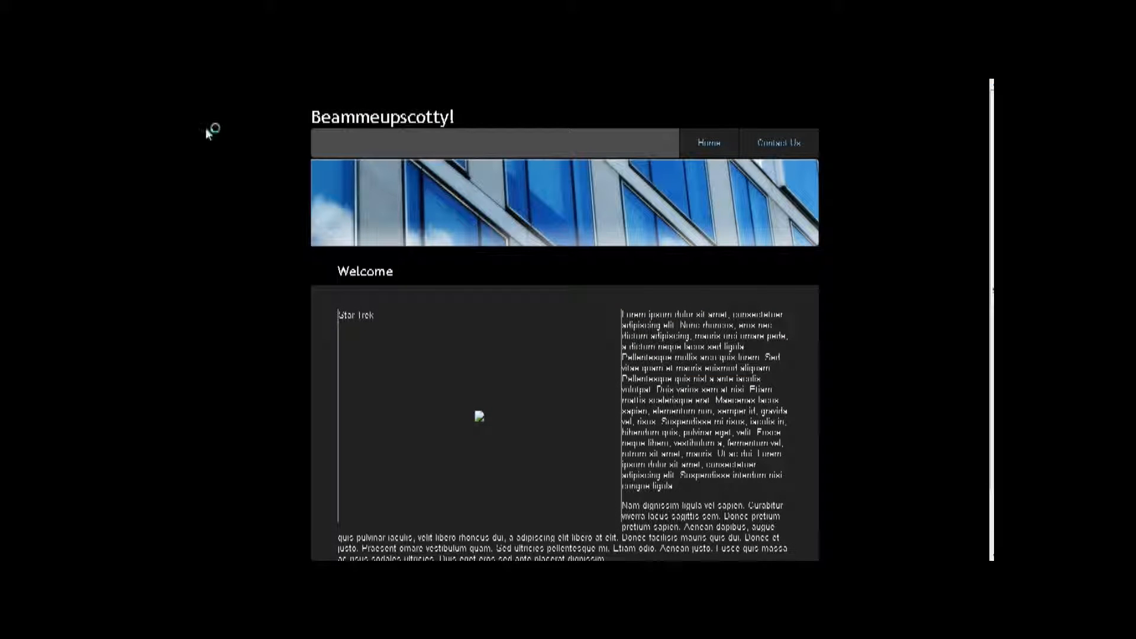
- Refresh the live site to see the crew photo, check Contact Us, then return Home
key(F5)
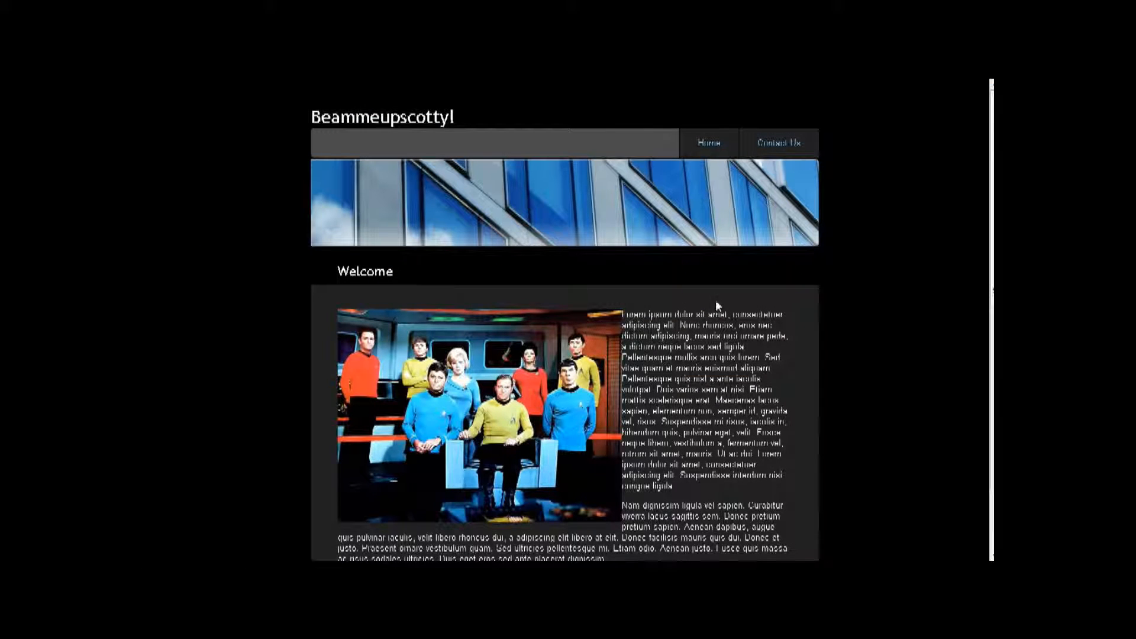
scroll(716, 299, down, 2)
scroll(363, 433, up, 2)
scroll(473, 383, down, 2)
scroll(473, 382, up, 2)
click(770, 140)
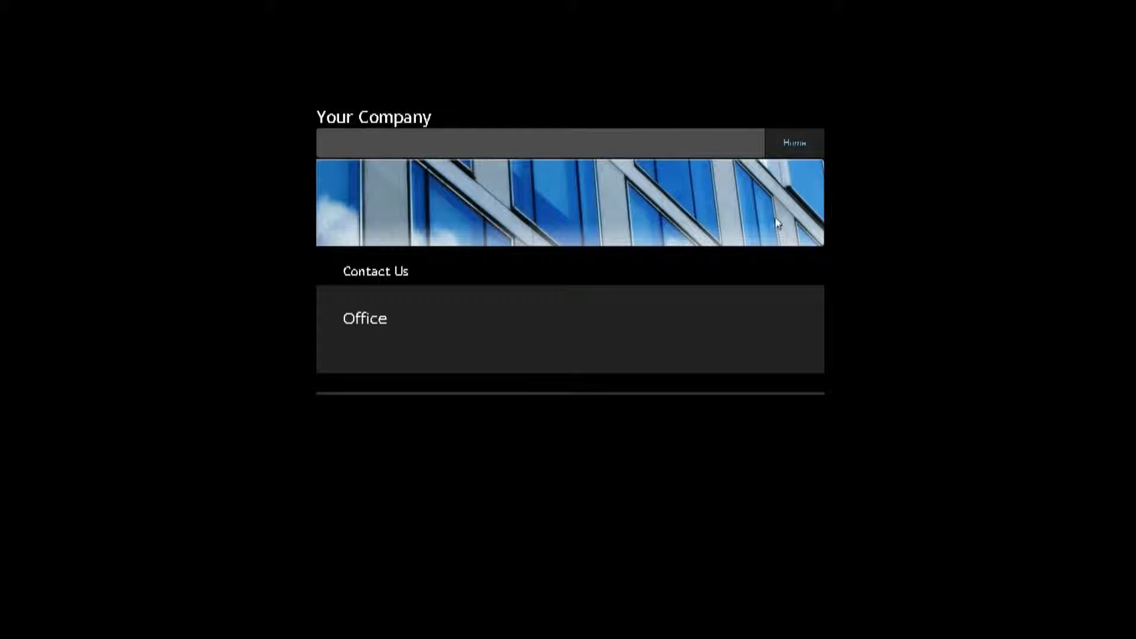
click(794, 142)
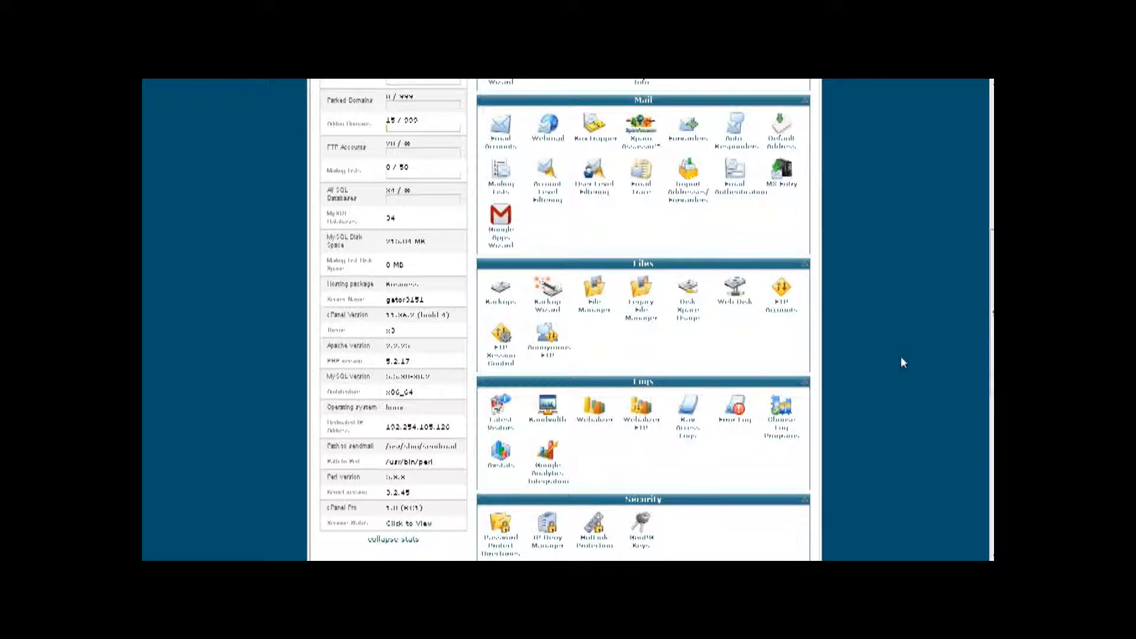
- Open the Fantastico De Luxe installer under cPanel's Software/Services section
scroll(894, 360, down, 7)
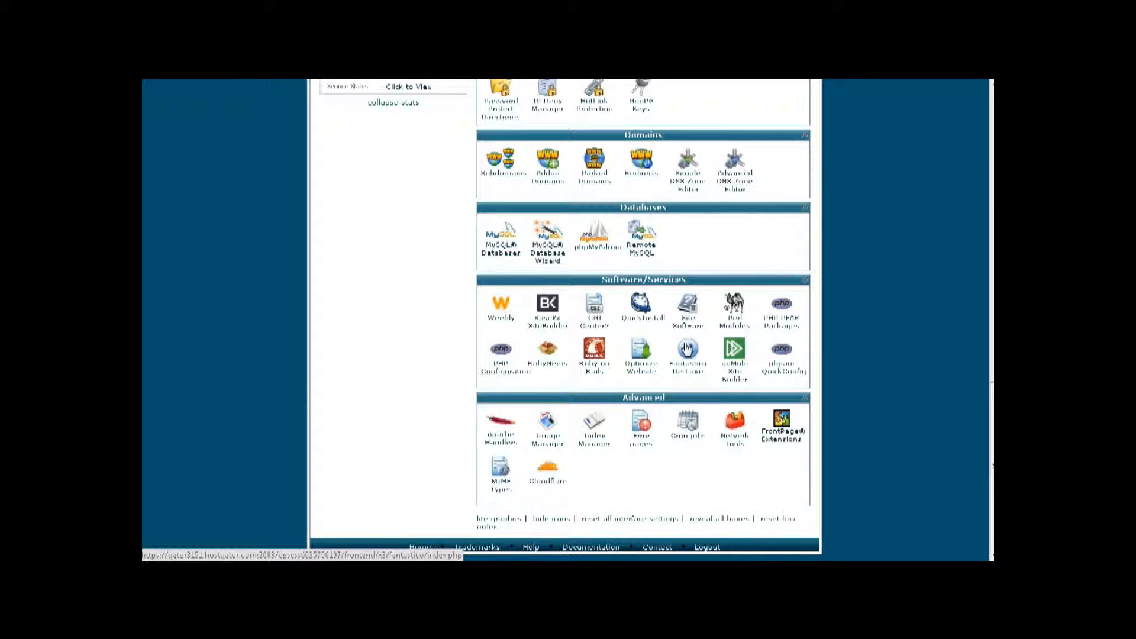
click(687, 349)
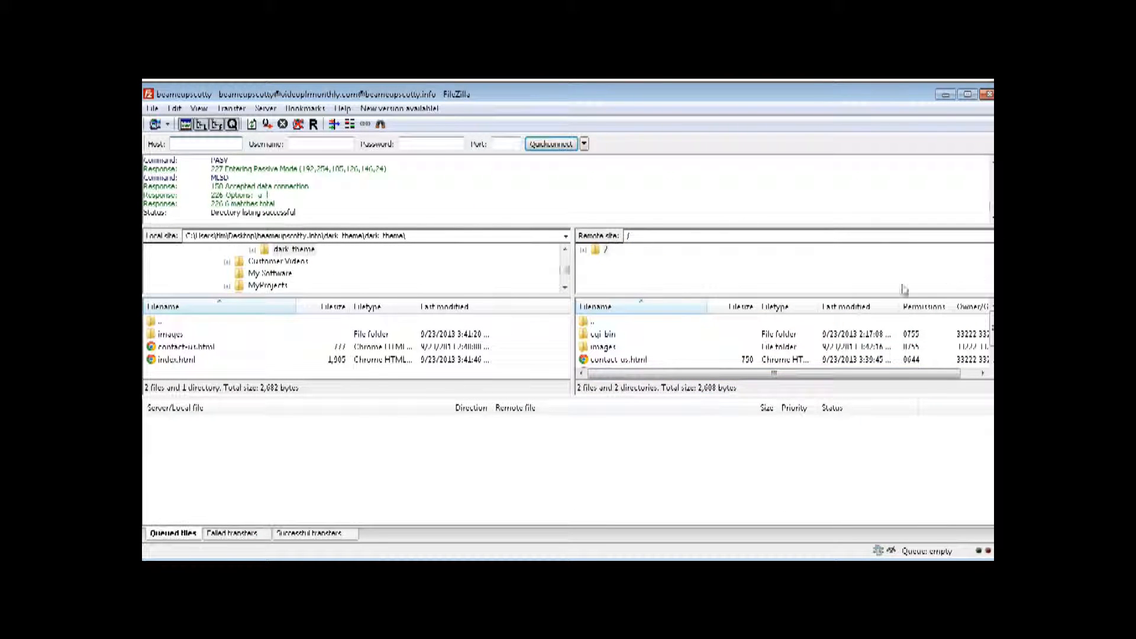
- Delete images, contact-us.html and index.html from the server root, leaving only cgi-bin
click(616, 347)
shift+click(615, 361)
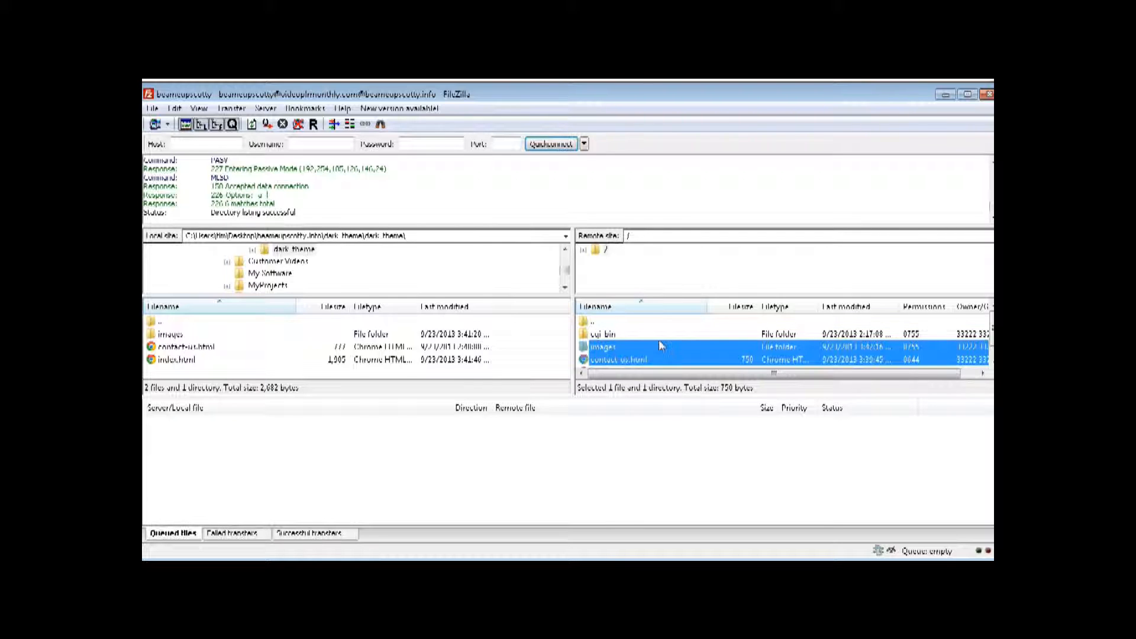
scroll(618, 361, down, 1)
shift+click(621, 361)
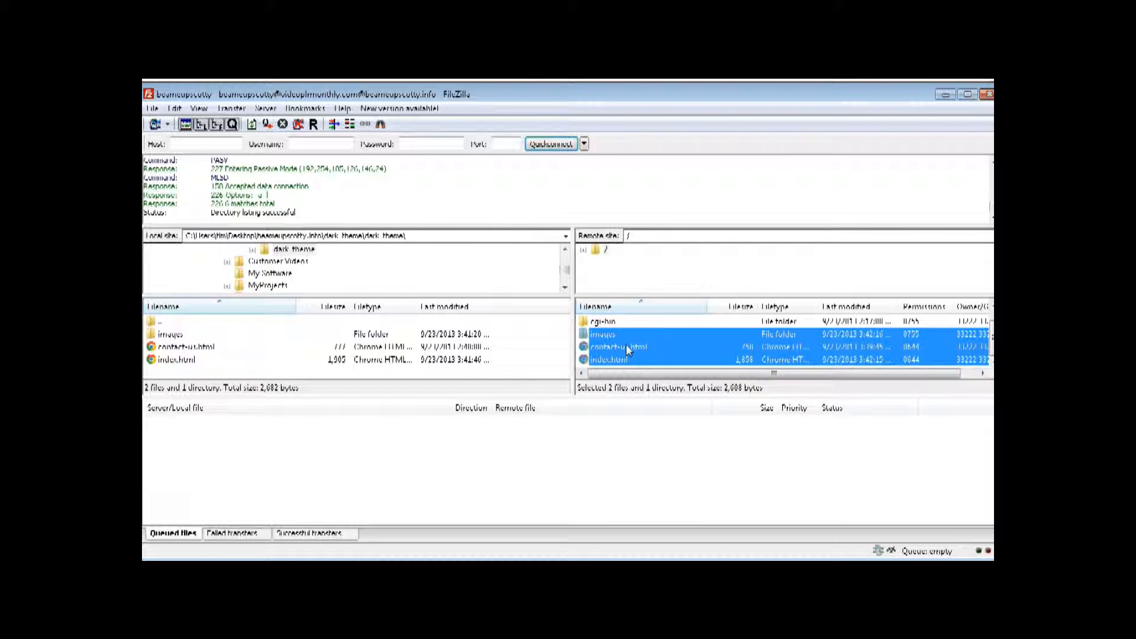
right_click(626, 344)
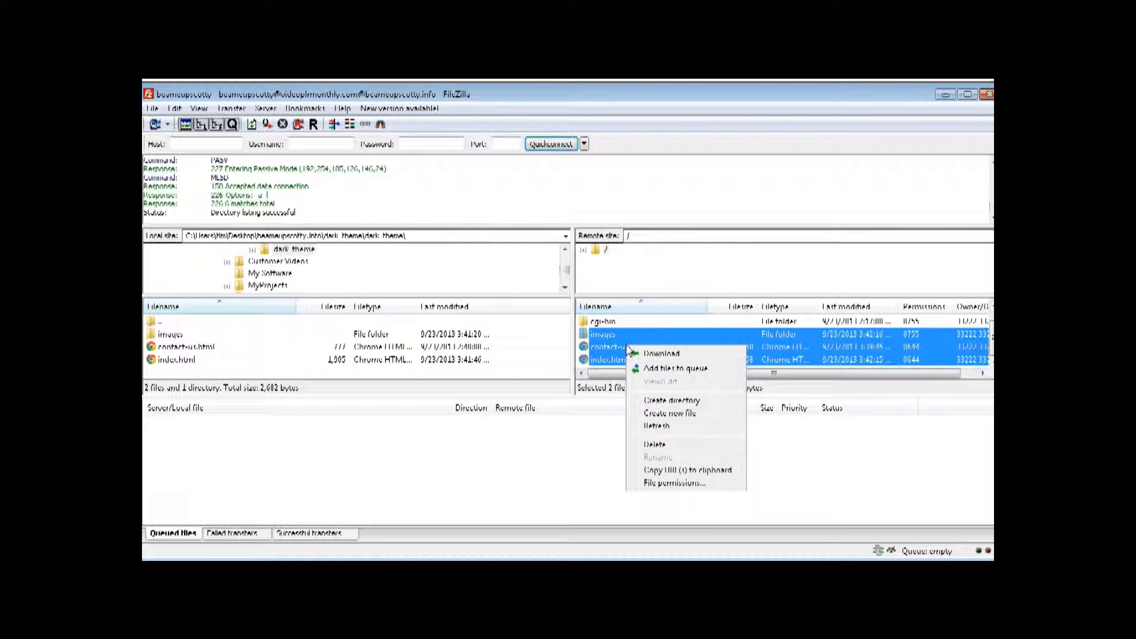
click(687, 445)
click(614, 346)
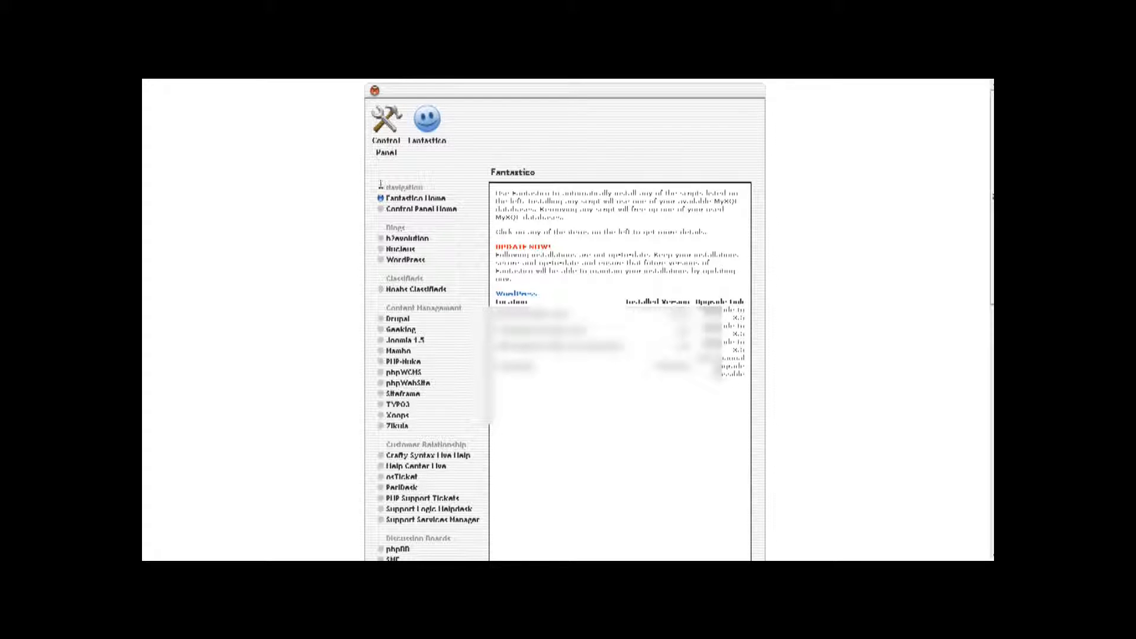
- Start a new WordPress installation from Fantastico's Blogs section
click(405, 261)
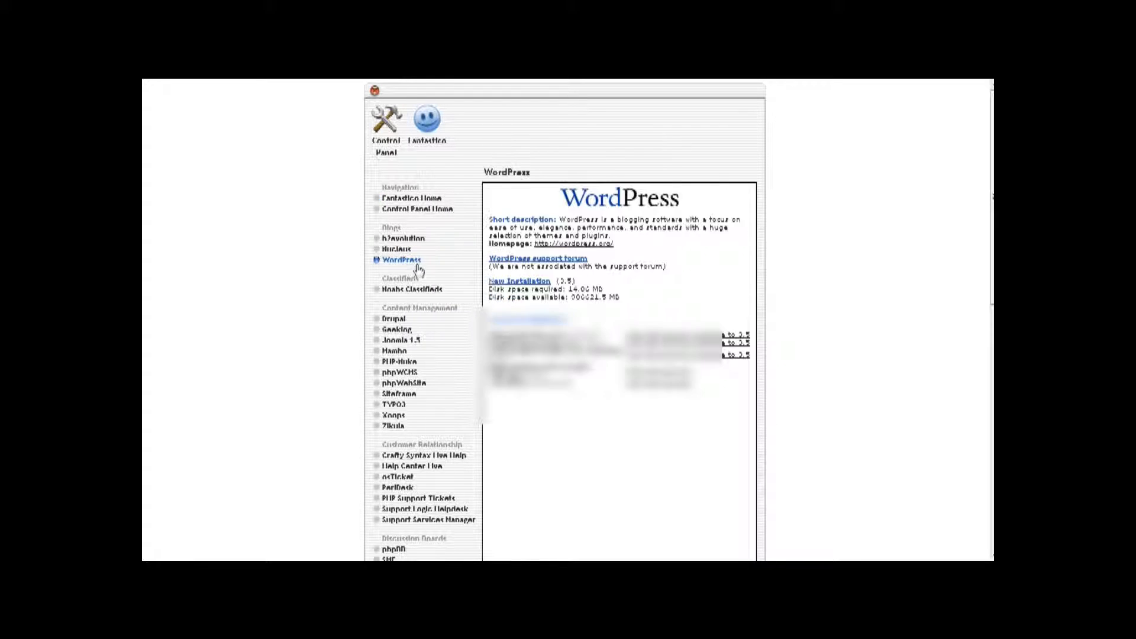
click(522, 283)
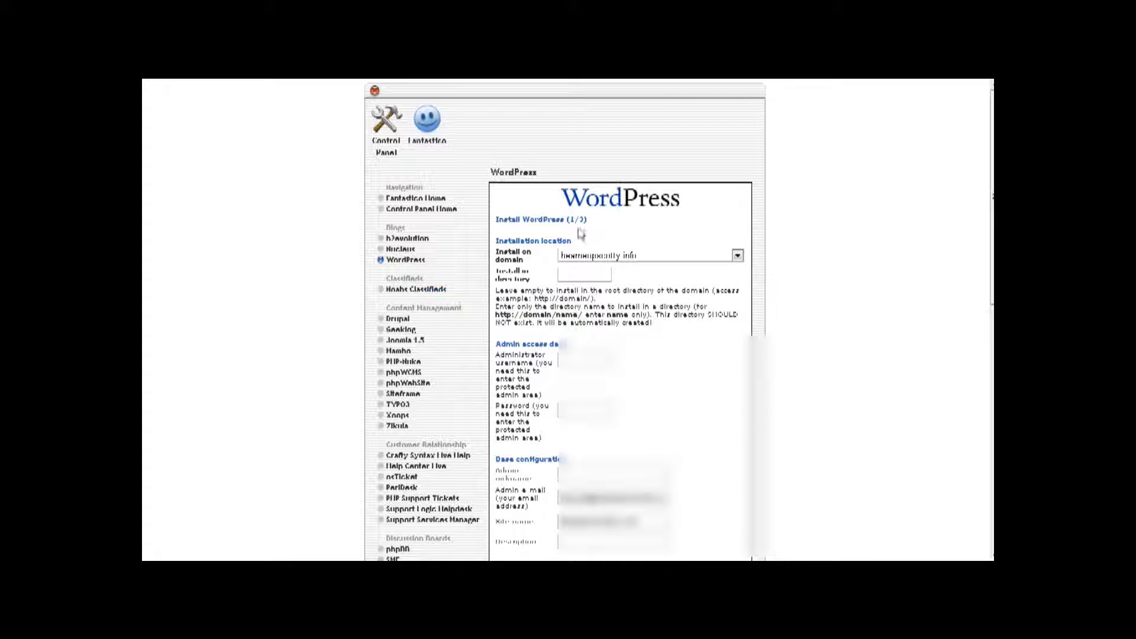
click(592, 275)
- Enter the WordPress administrator username and admin e-mail address
scroll(596, 277, down, 3)
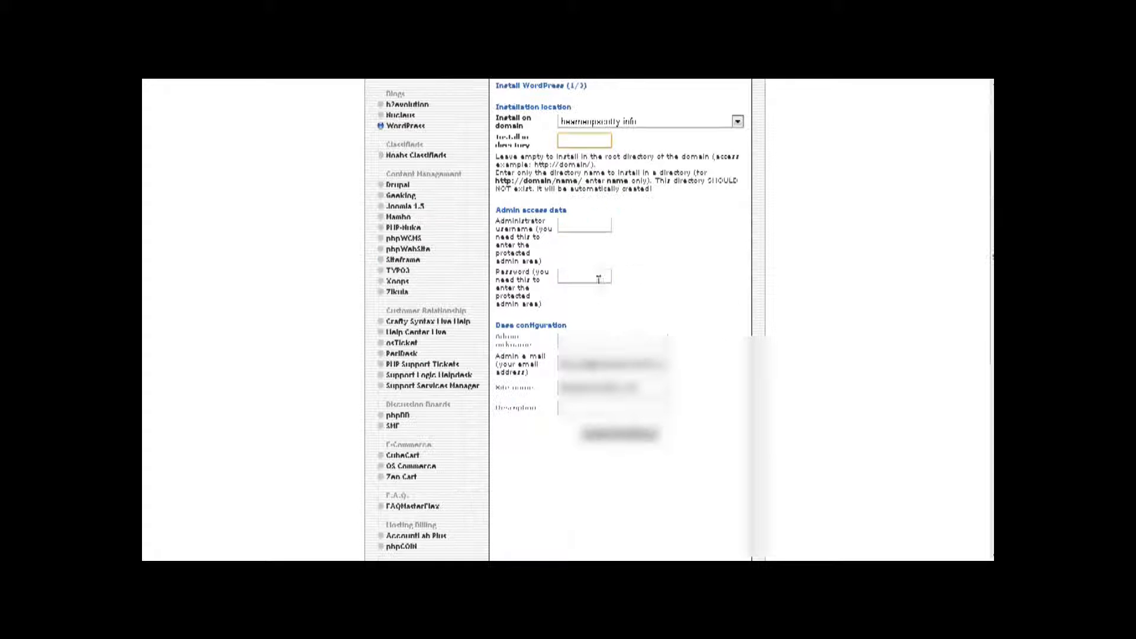
click(584, 225)
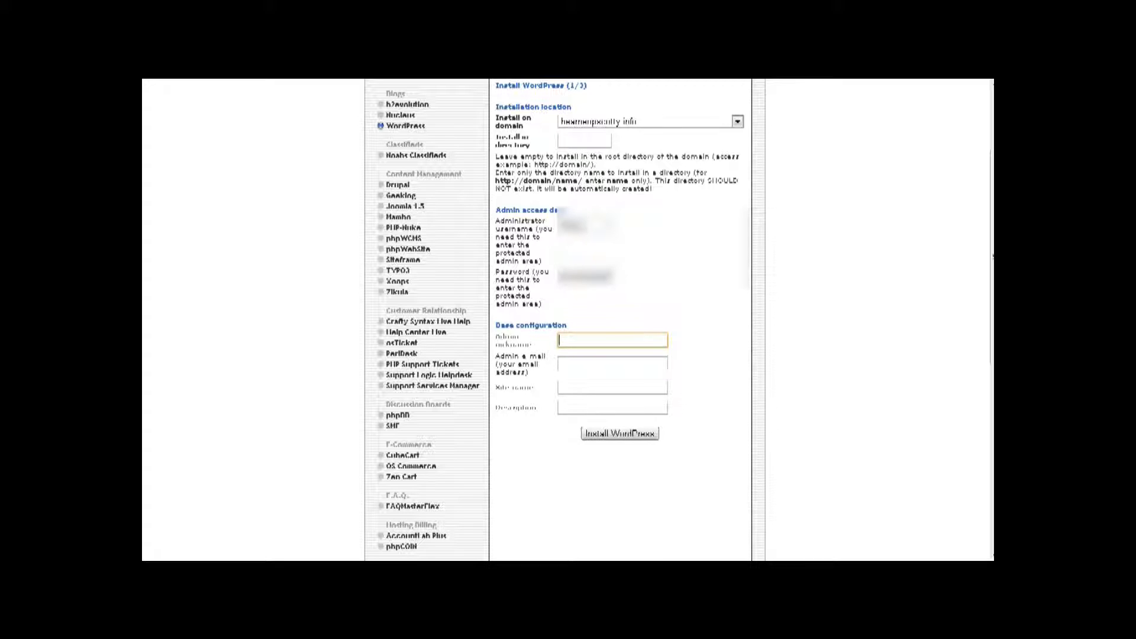
text(Scotty)
key(Tab)
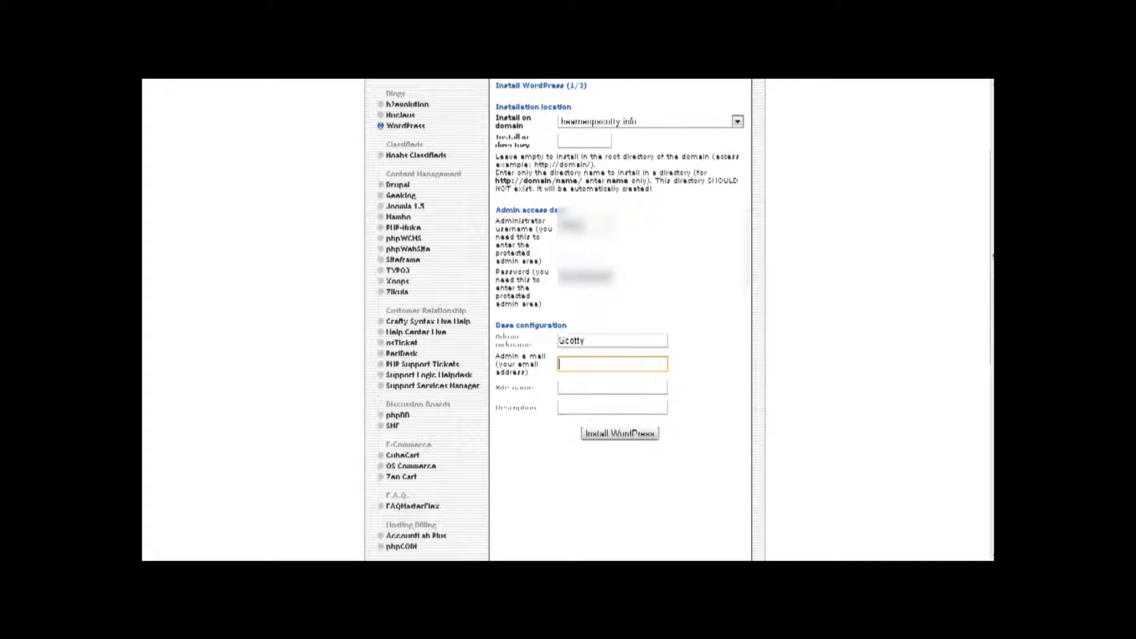
- Set site name 'Beam Me Up Scotty' and description 'All you ever wanted know about Trek', then install
key(Tab)
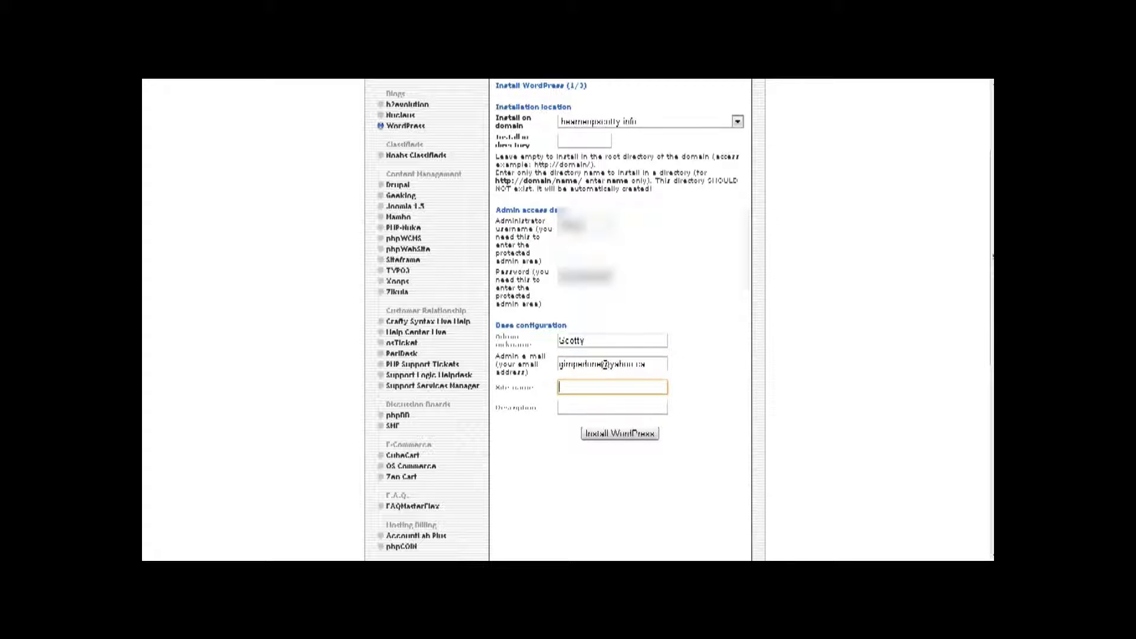
text(Ucam Mc Up Scotty)
key(Tab)
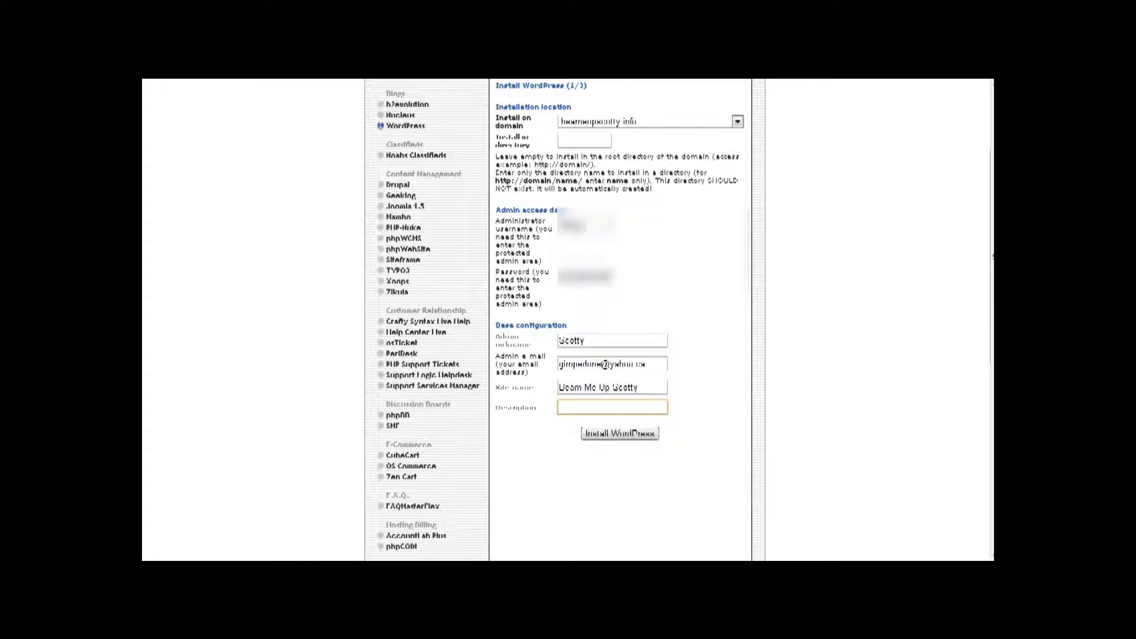
text(A)
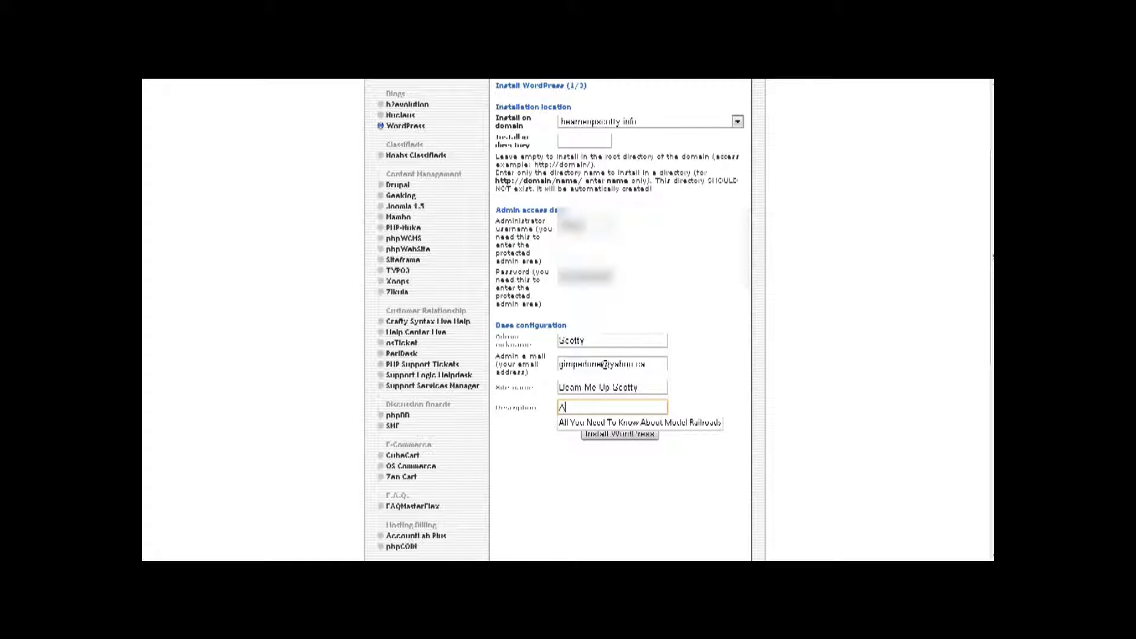
text(ll you ever want)
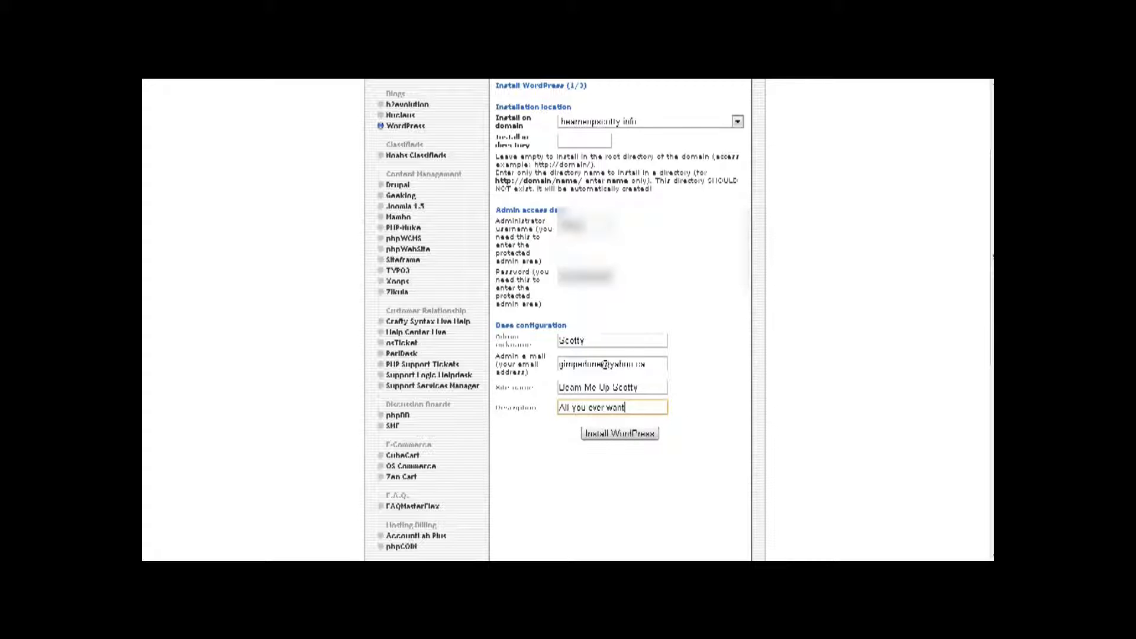
text(ed know about Trek)
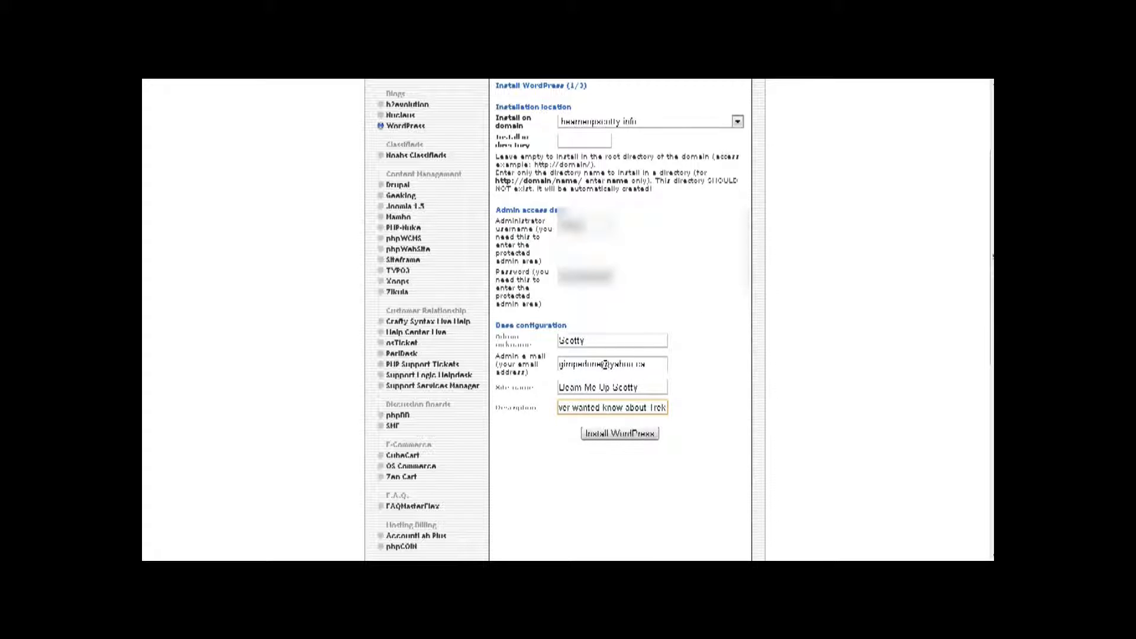
click(624, 436)
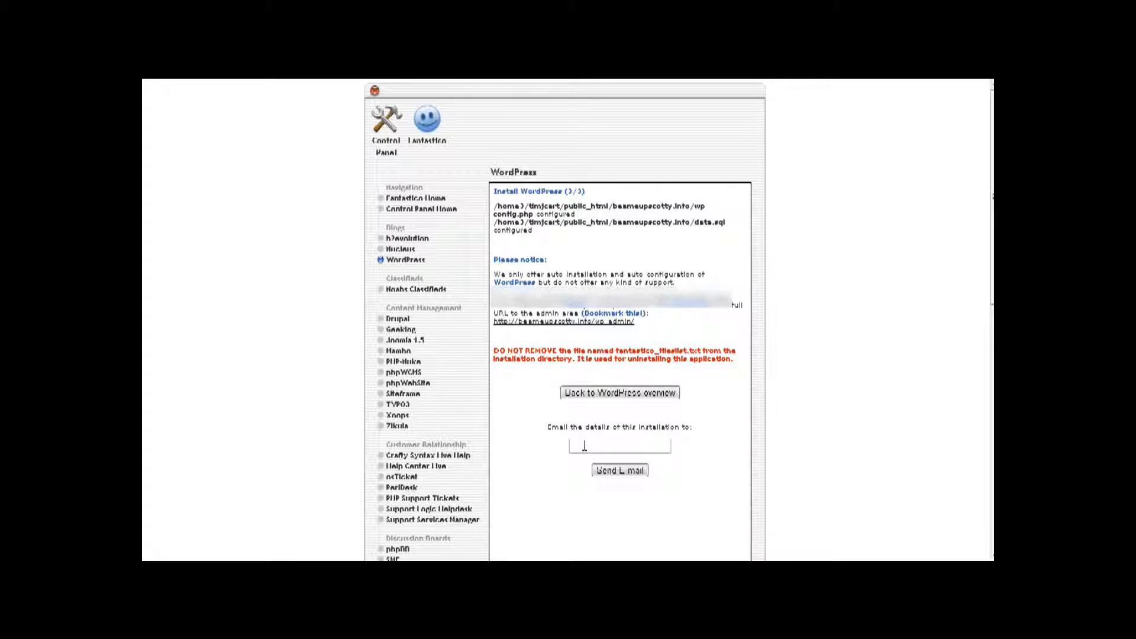
- Email the installation details to yourself and go to the new site's wp-admin login
click(623, 476)
click(575, 322)
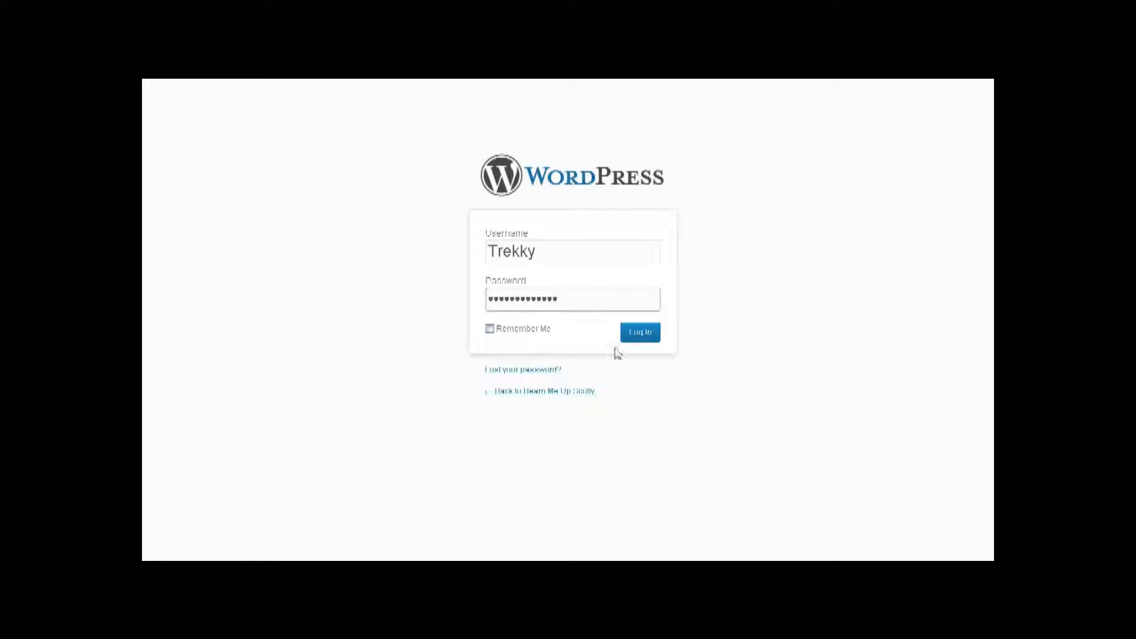
- Log in with Remember Me checked, view the live Beam Me Up Scotty site, then return to the Dashboard
click(490, 330)
click(645, 340)
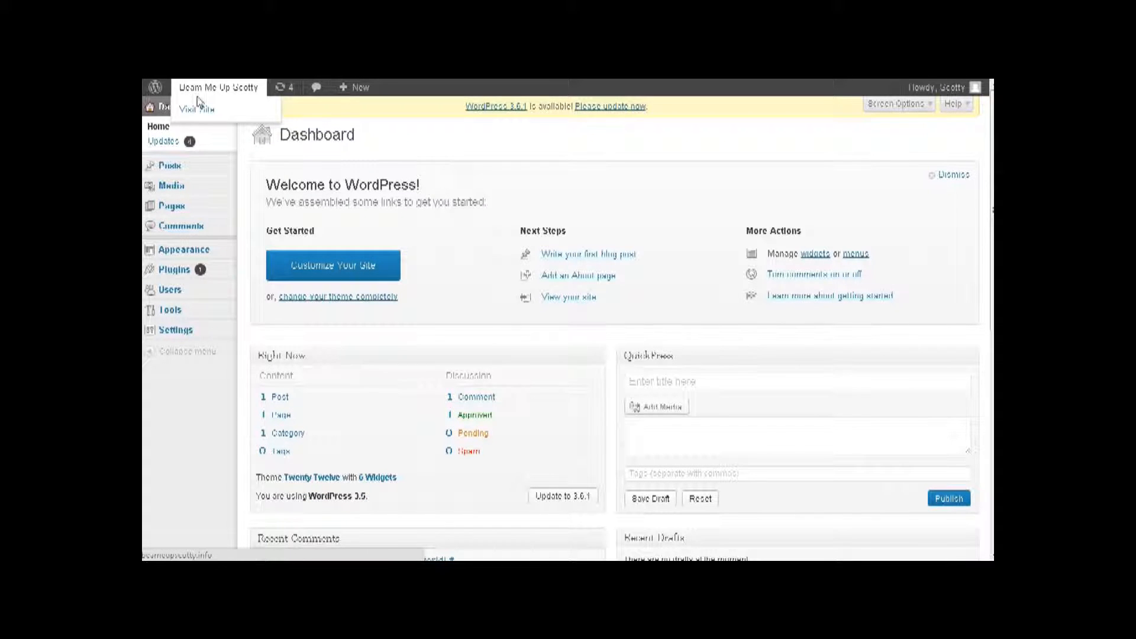
click(197, 109)
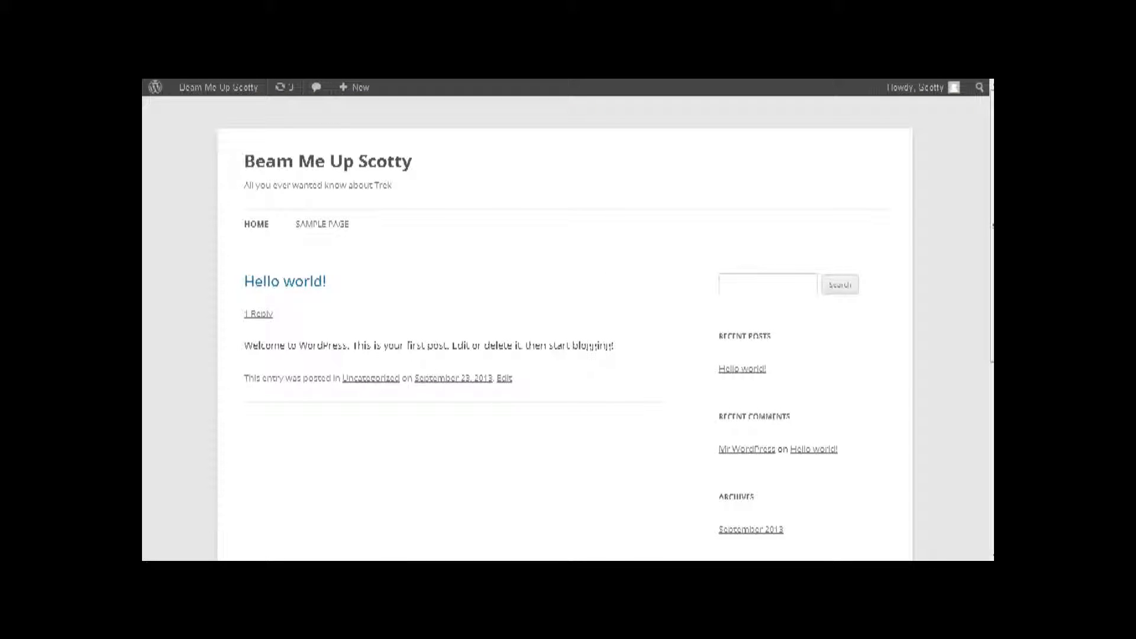
click(198, 109)
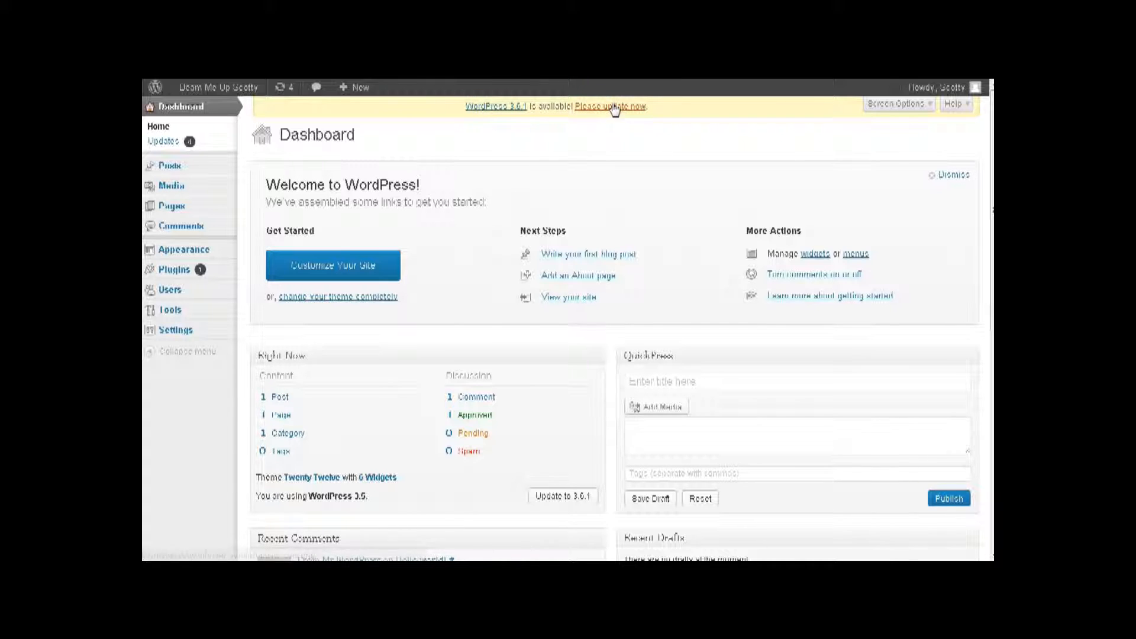
- Update WordPress from 3.5 to 3.6.1 from the Dashboard update notice
click(165, 142)
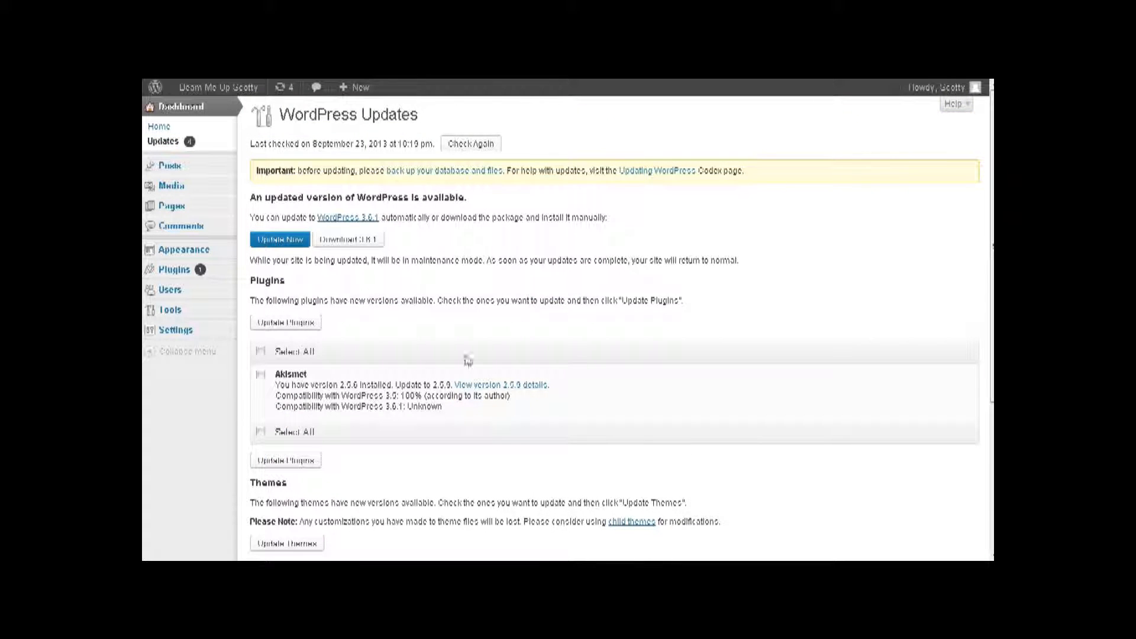
click(281, 240)
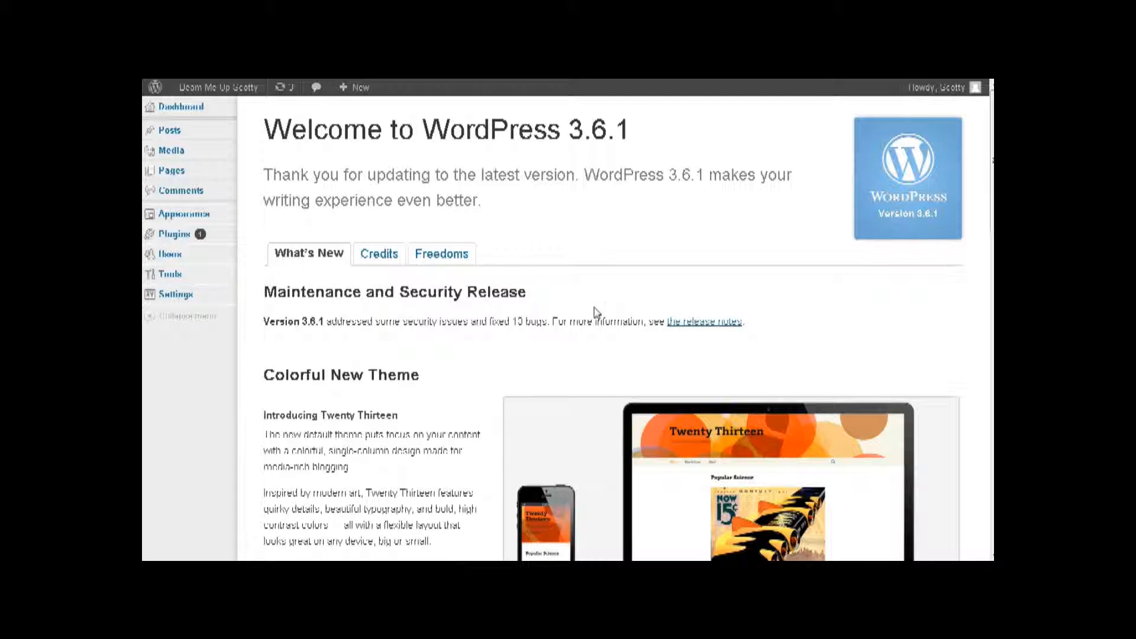
mouse_move(169, 236)
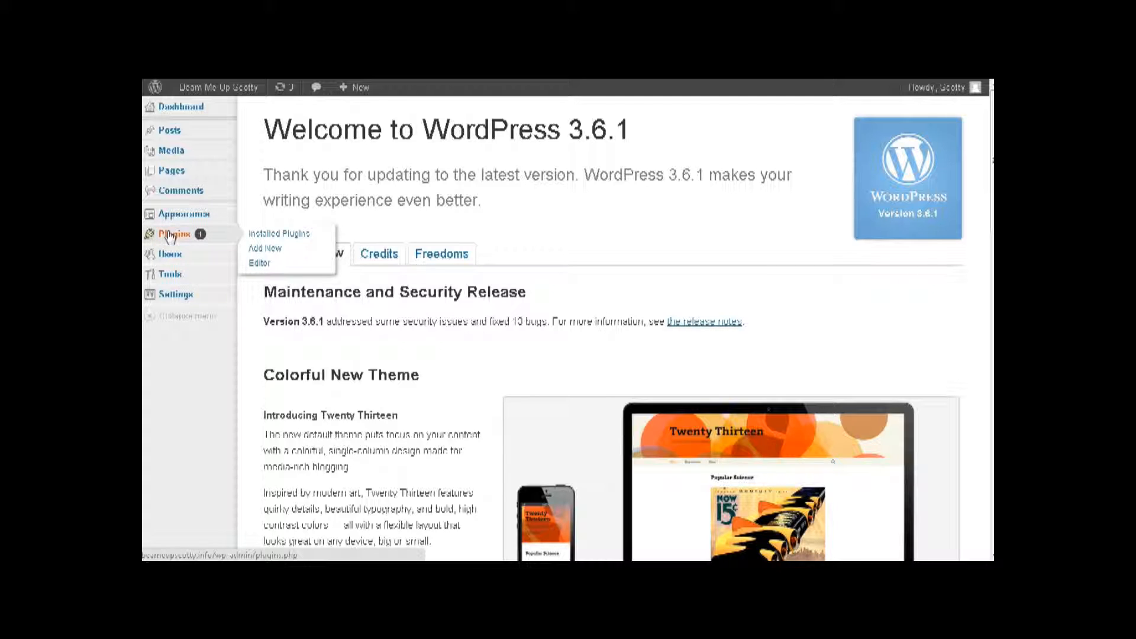
- Delete the Hello Dolly plugin and its files from Installed Plugins, leaving only Akismet
click(254, 233)
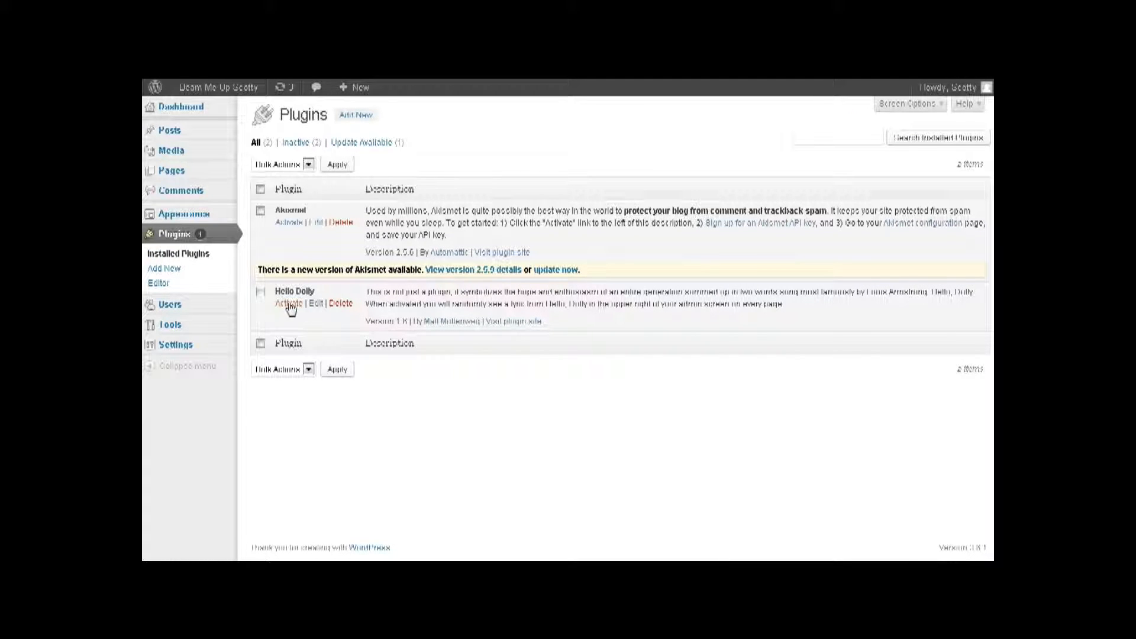
click(341, 304)
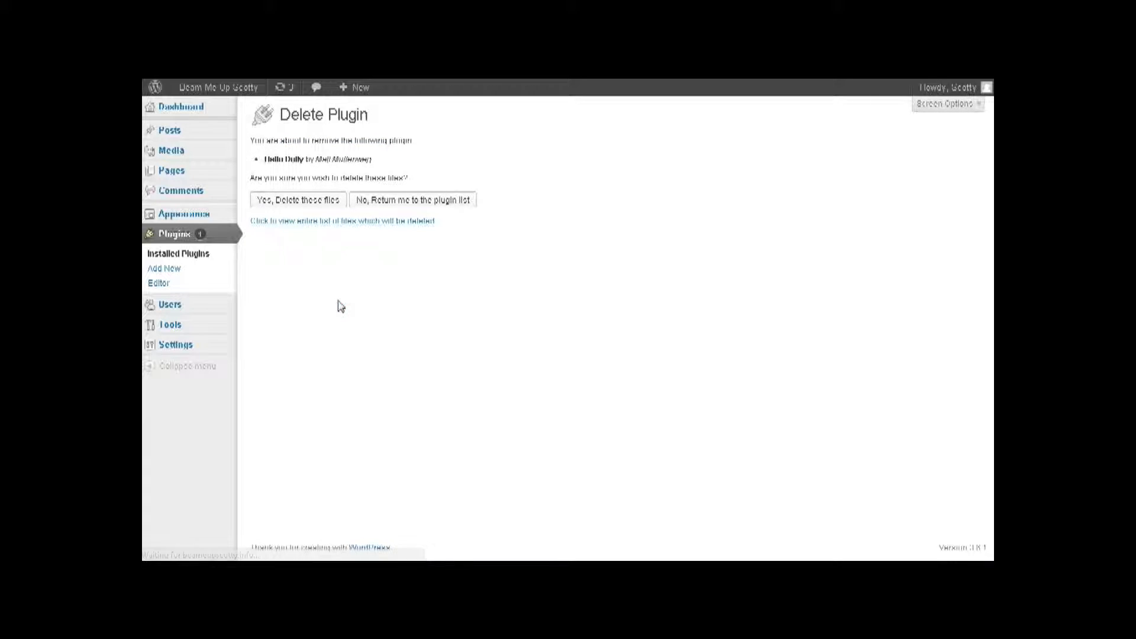
click(299, 201)
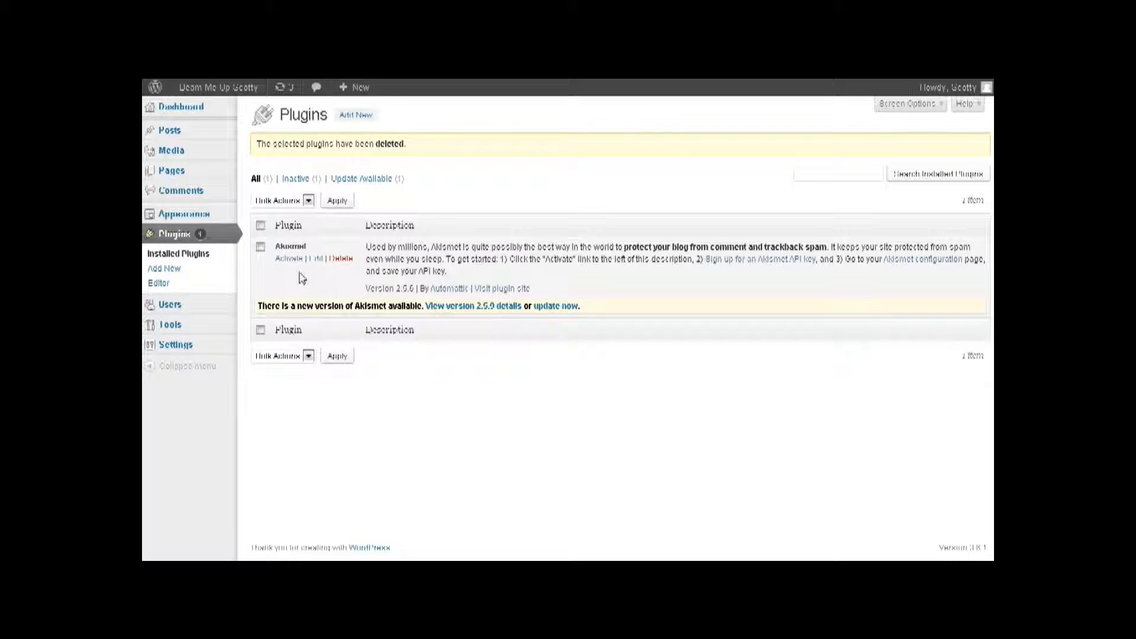
mouse_move(187, 220)
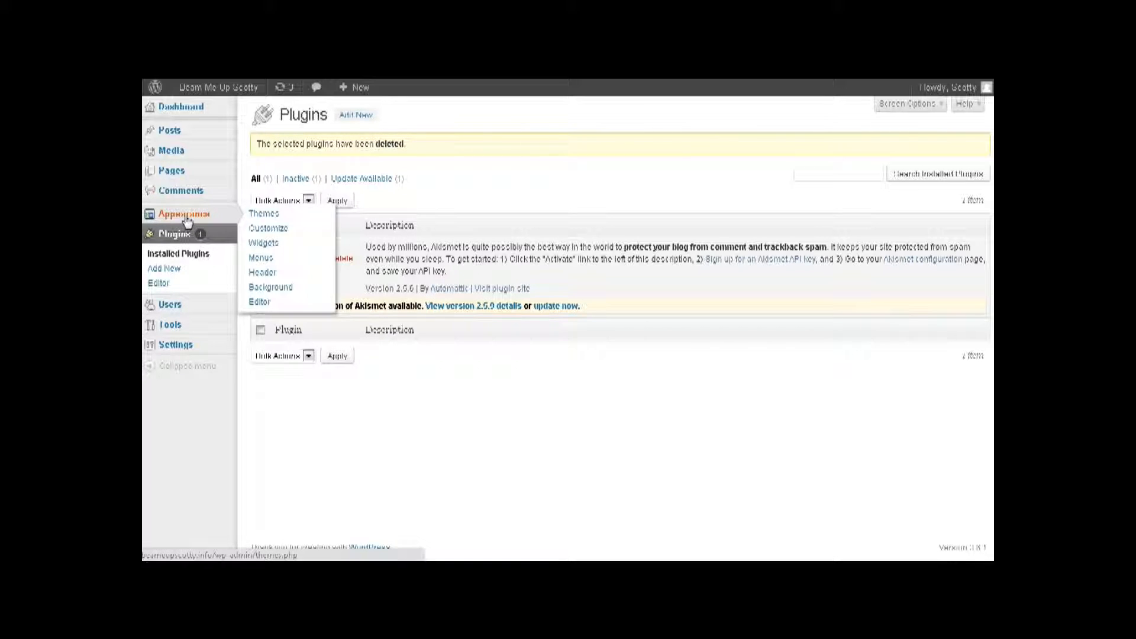
- Go to Appearance > Themes and switch to Install Themes
click(268, 214)
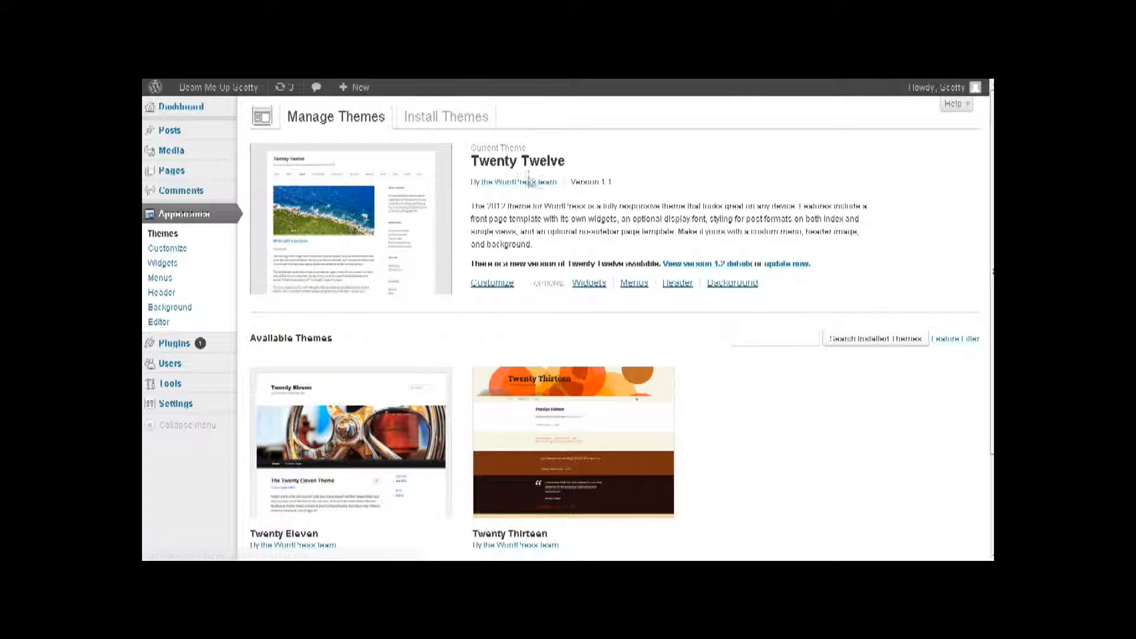
scroll(603, 350, down, 3)
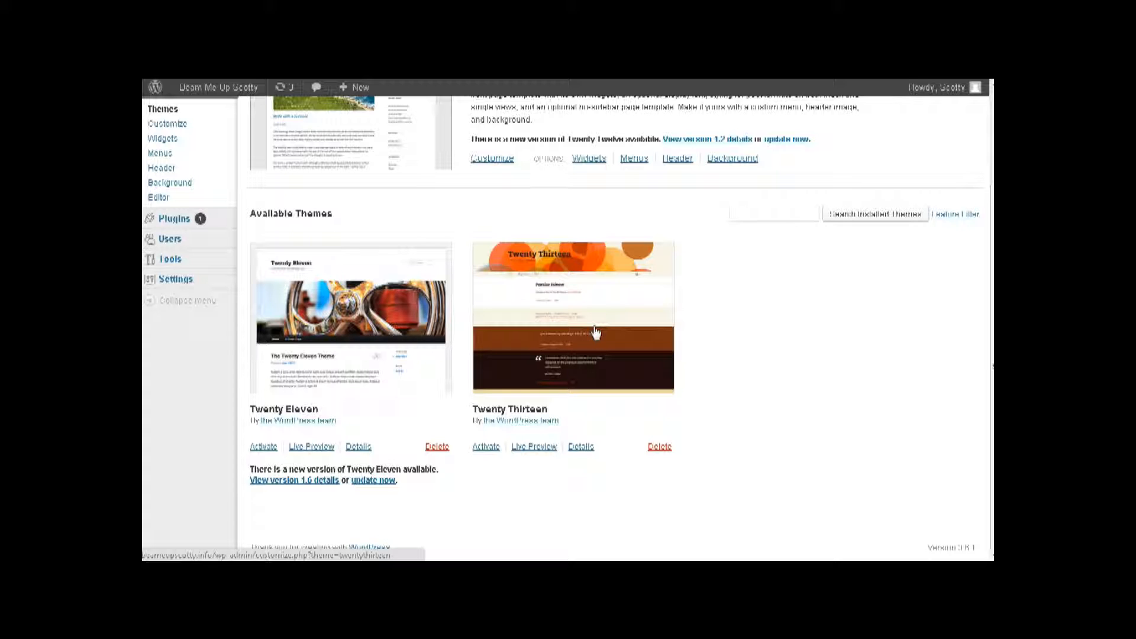
scroll(385, 341, up, 3)
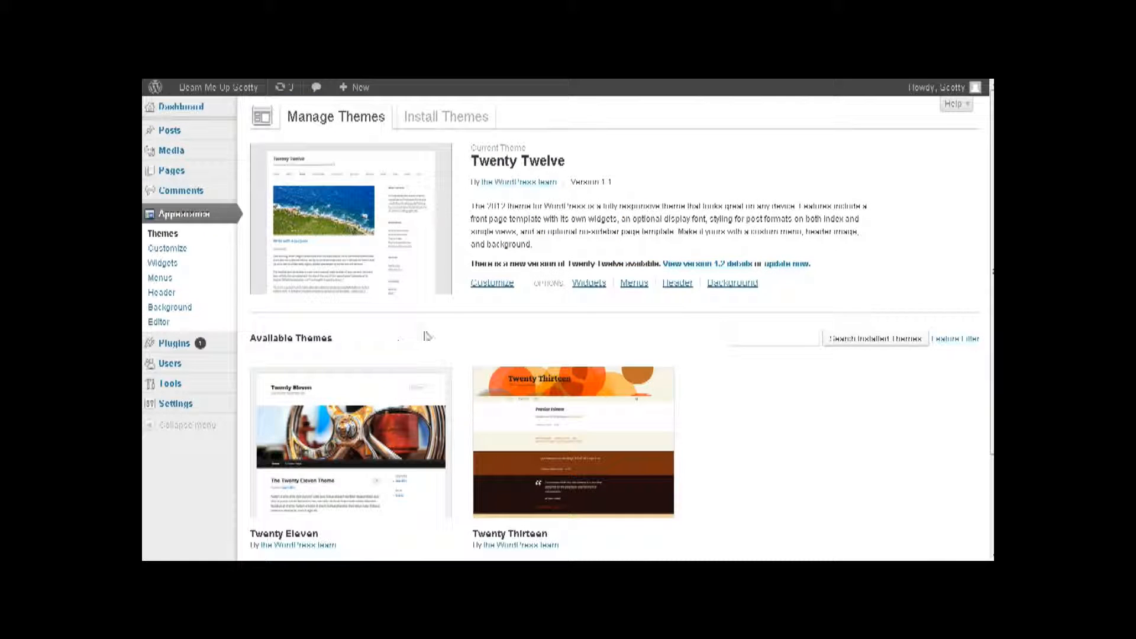
click(434, 118)
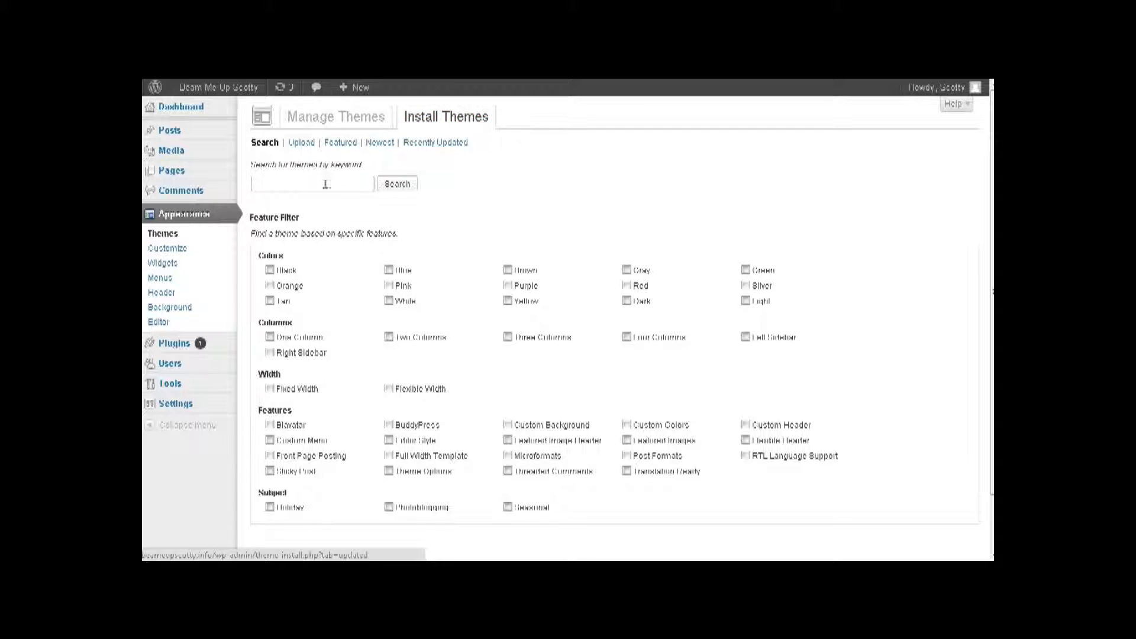
- Search the theme directory for 'space' and browse the five results, including Vortex and Monospace
click(298, 185)
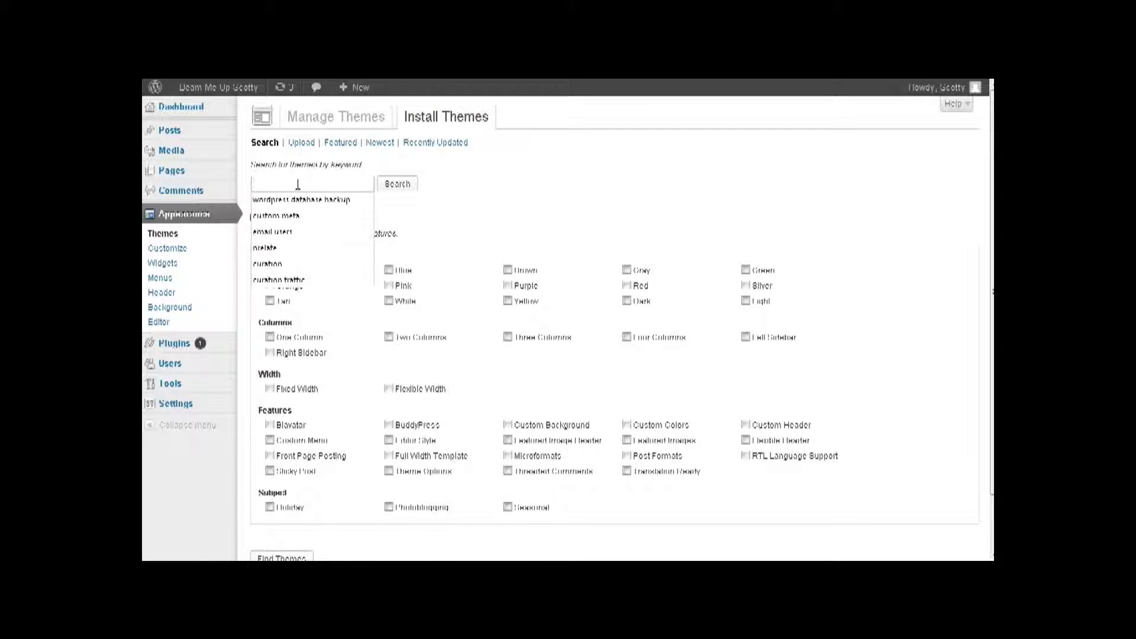
click(427, 229)
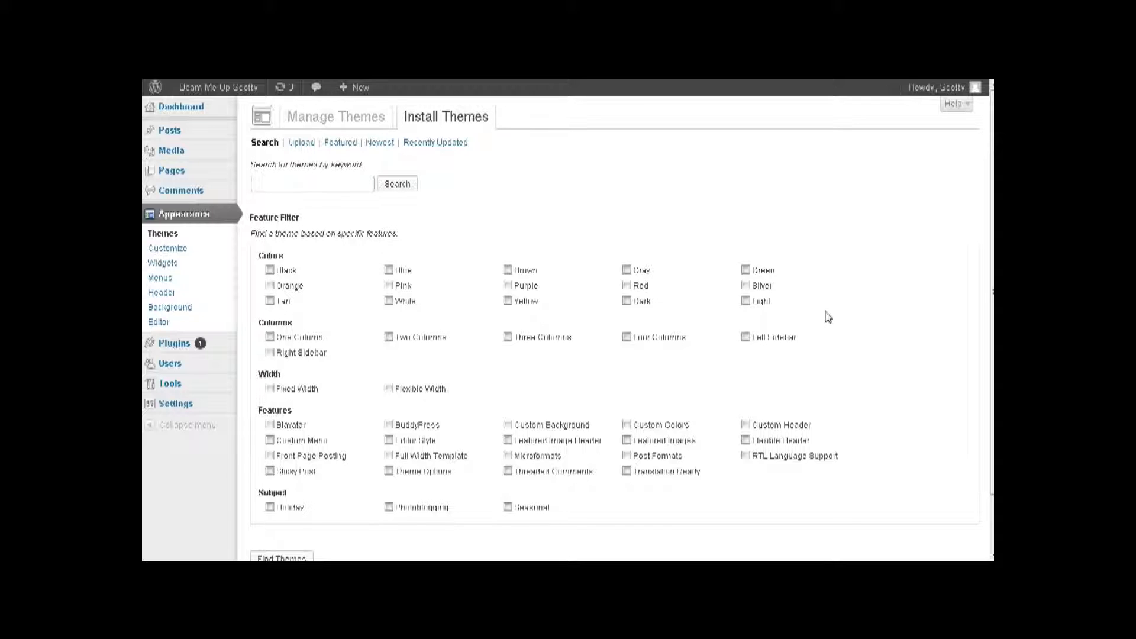
text(space)
key(Return)
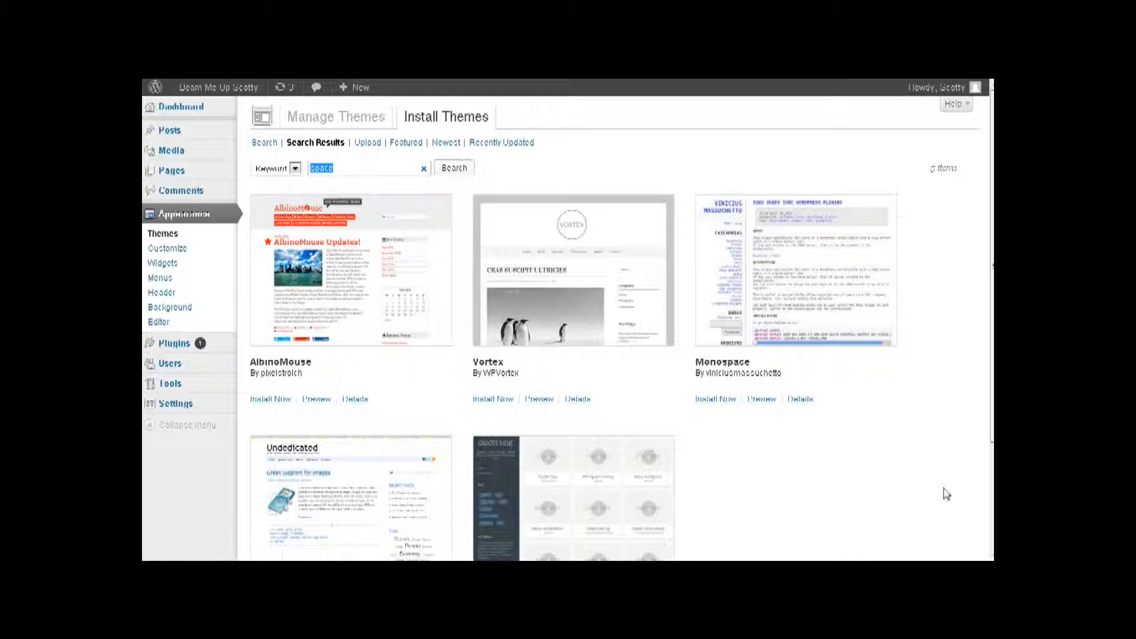
scroll(779, 430, down, 3)
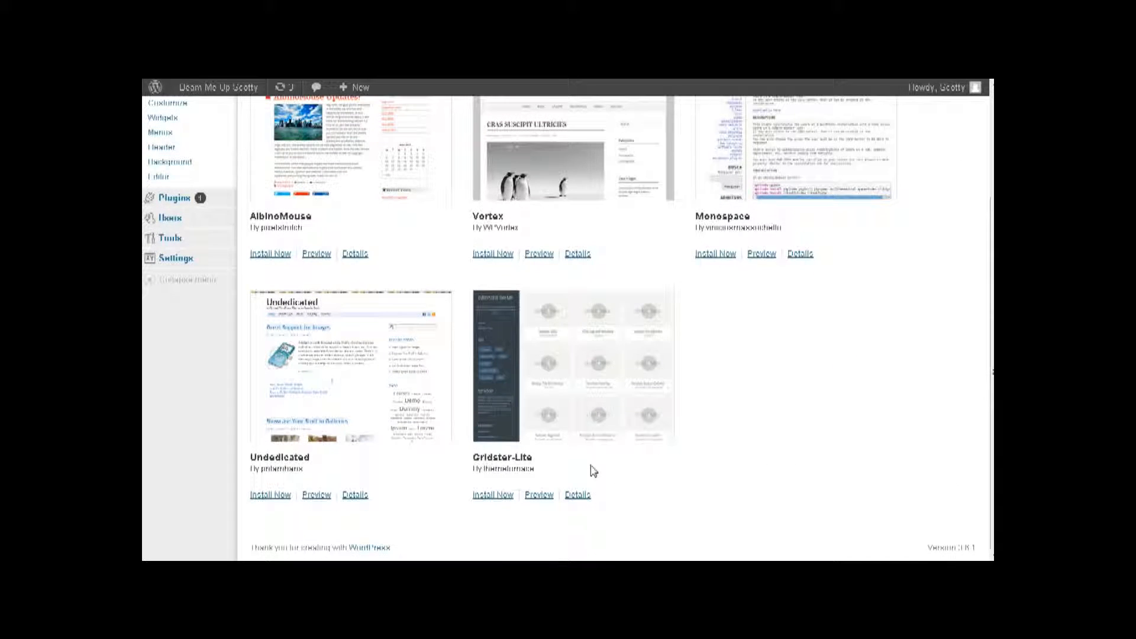
scroll(680, 372, up, 3)
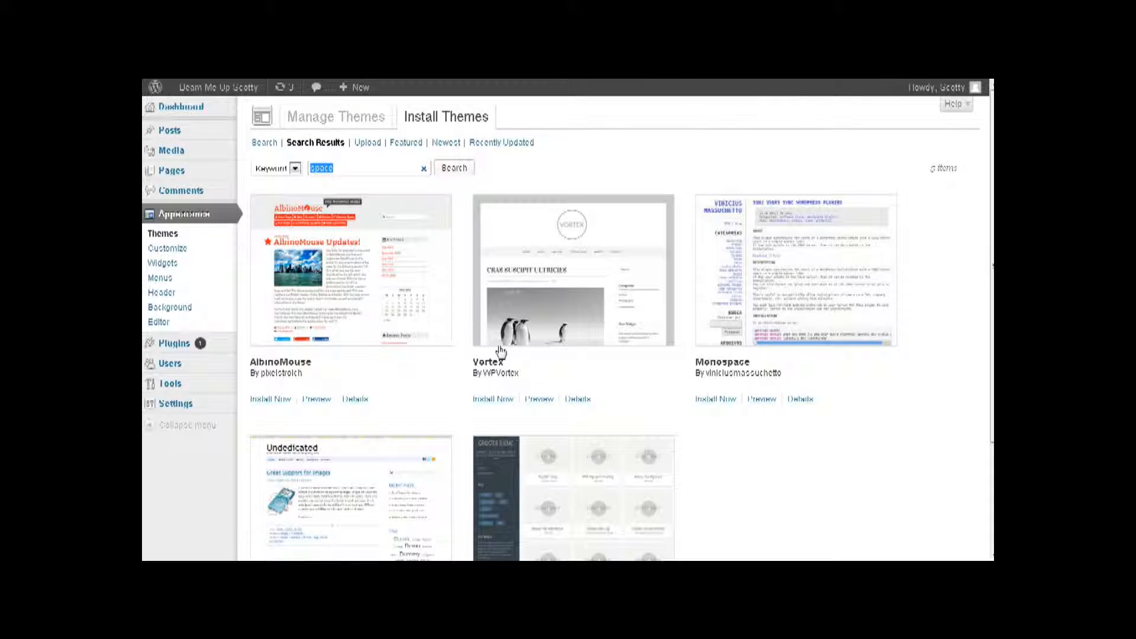
scroll(446, 322, down, 3)
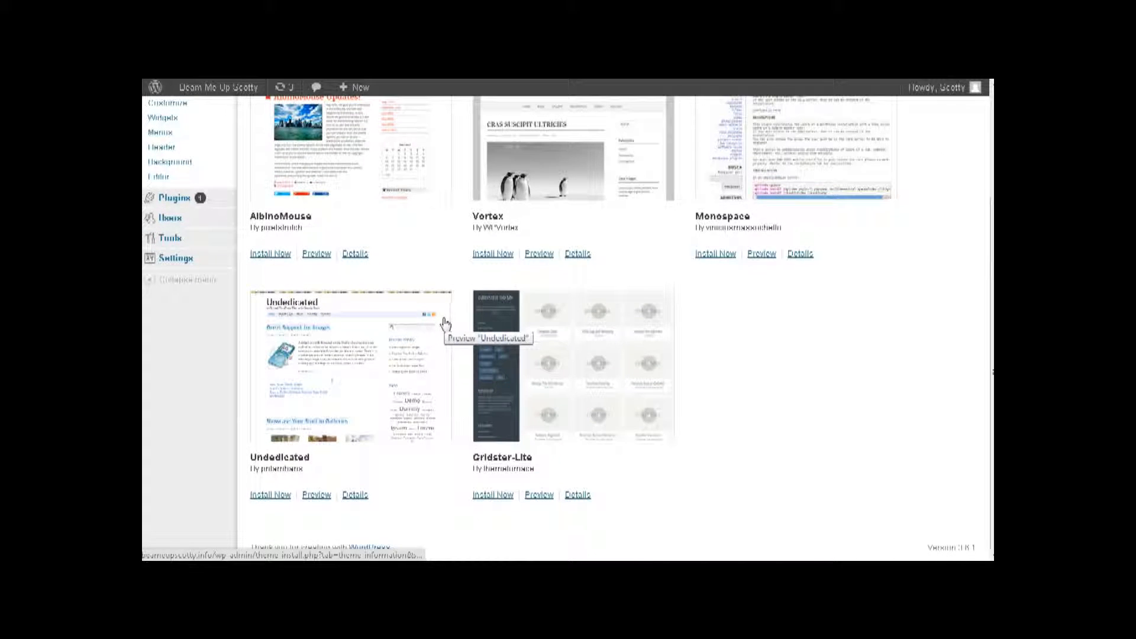
scroll(672, 485, up, 3)
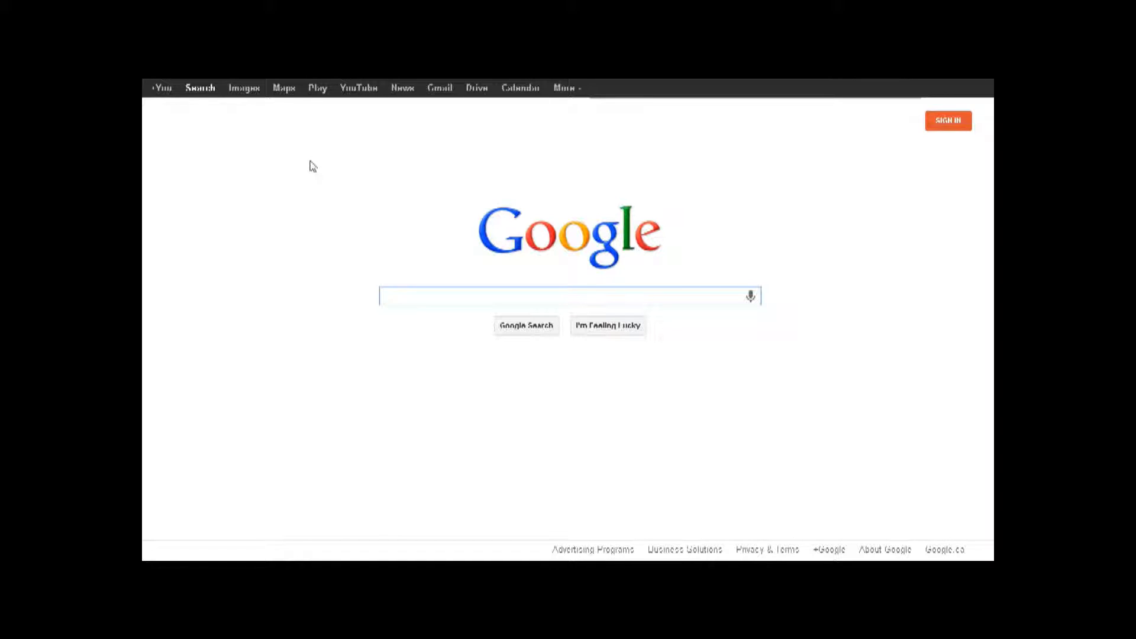
- Search Google for 'free space wordpress themes' and open the UFO Themes HyperSpace result
text(free )
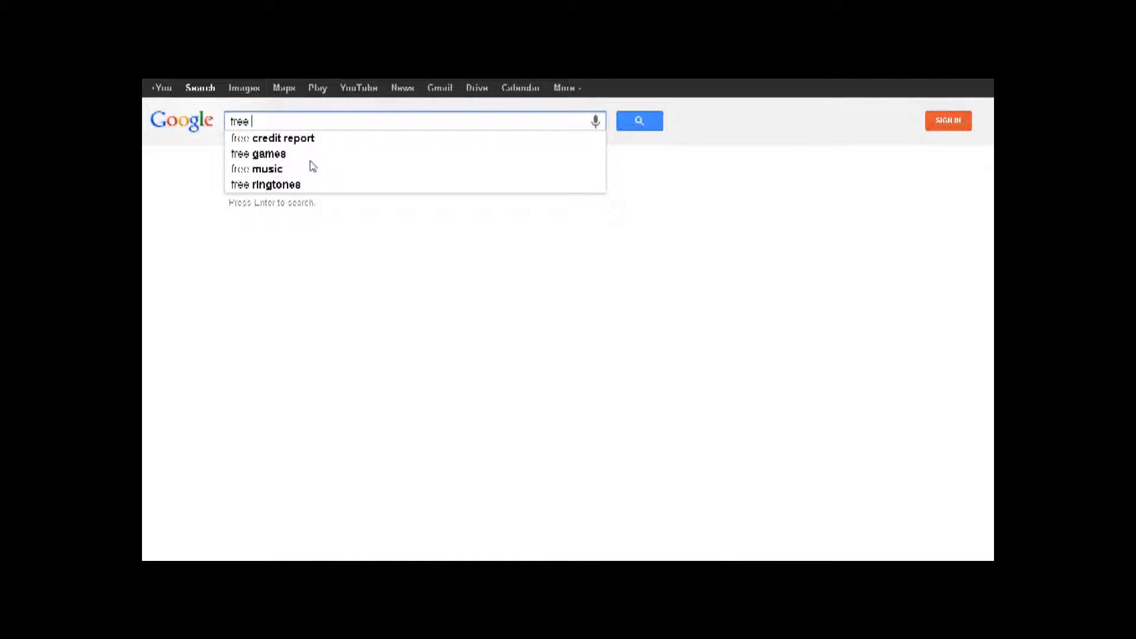
text(spacw)
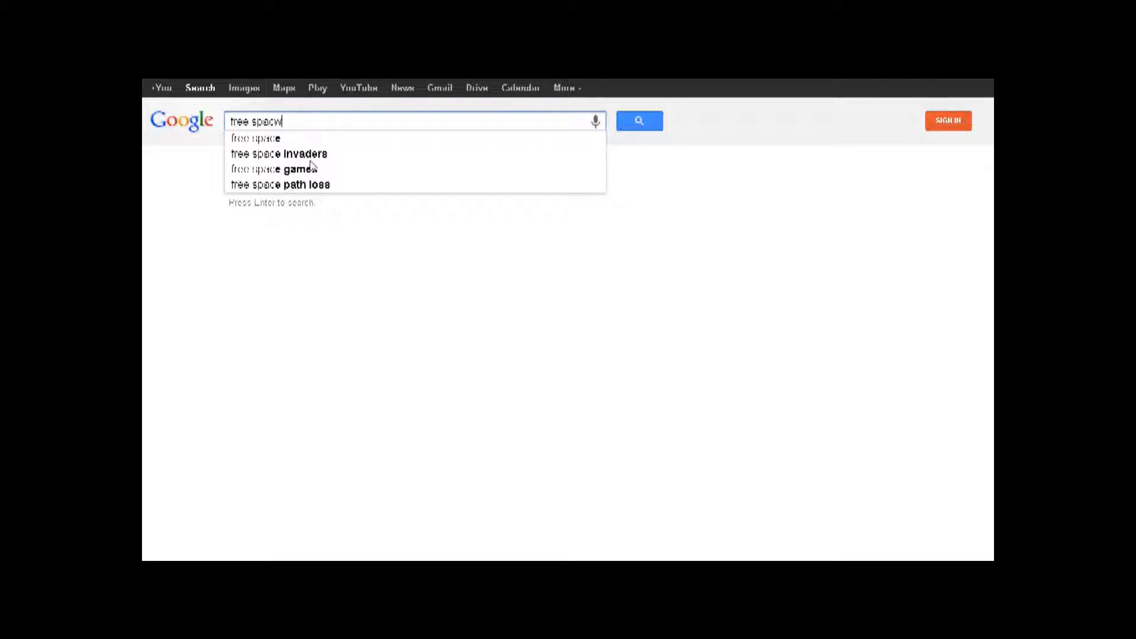
key(BackSpace)
text(e )
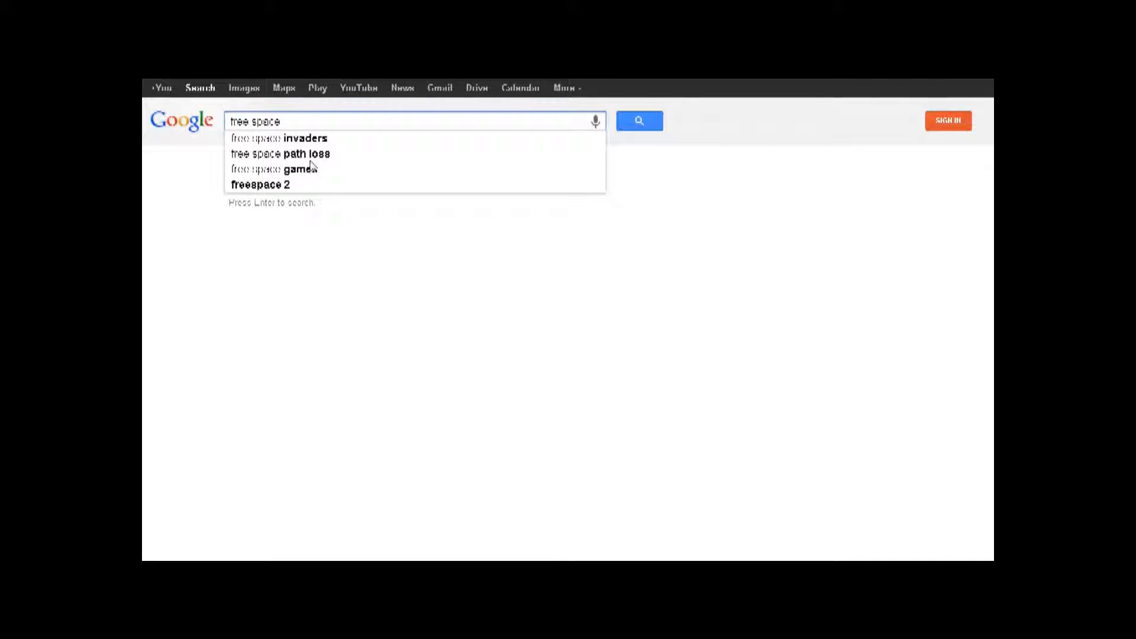
text(word)
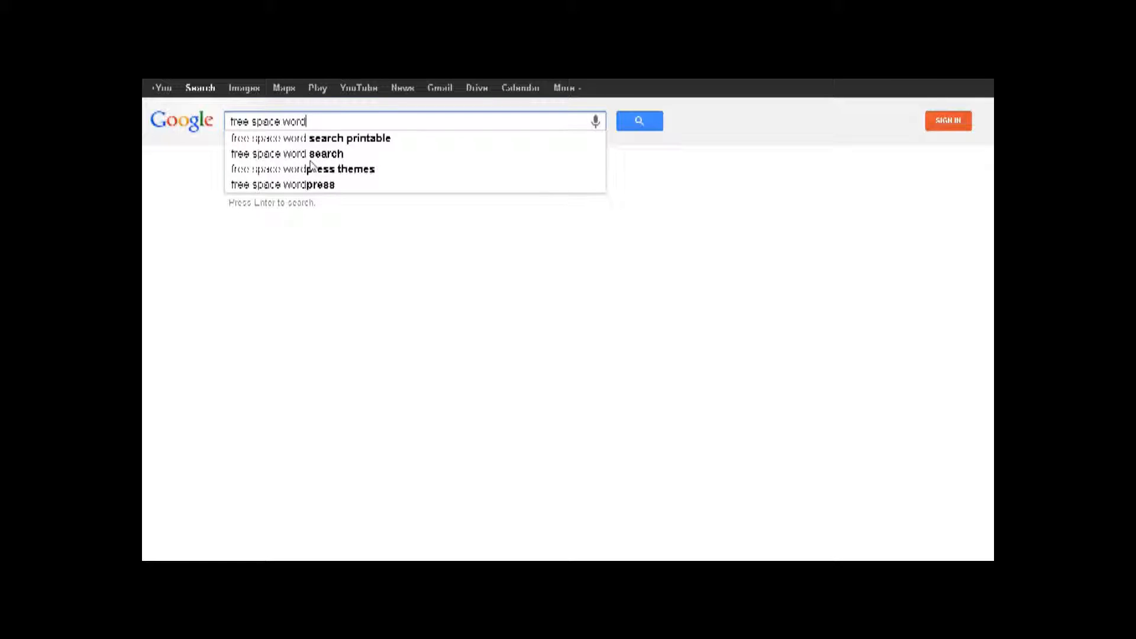
text(press th)
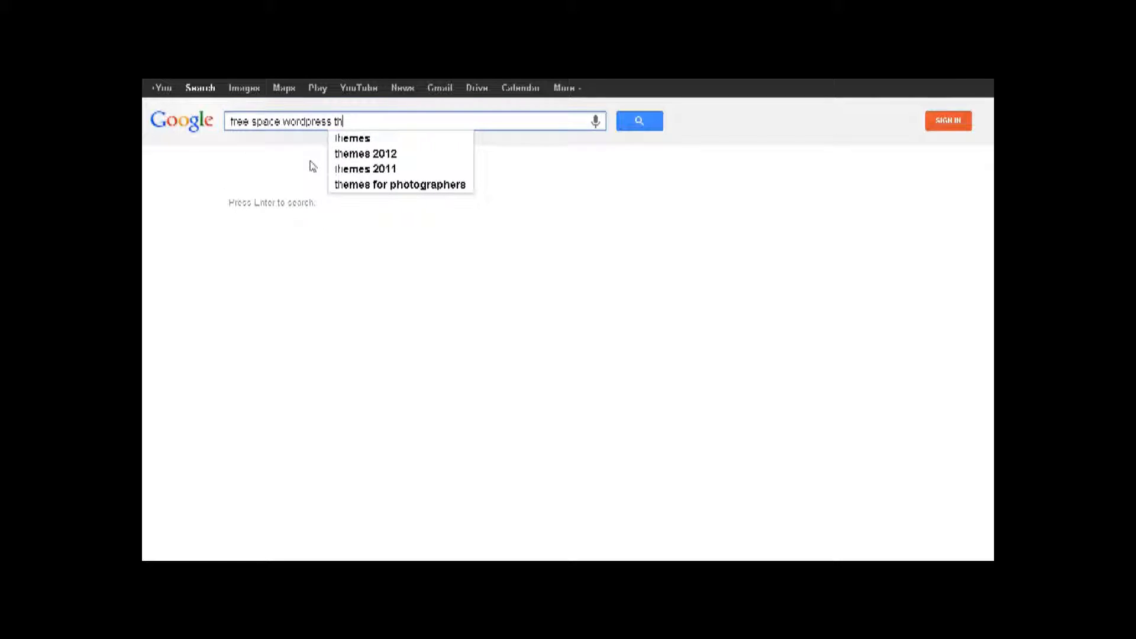
text(eme)
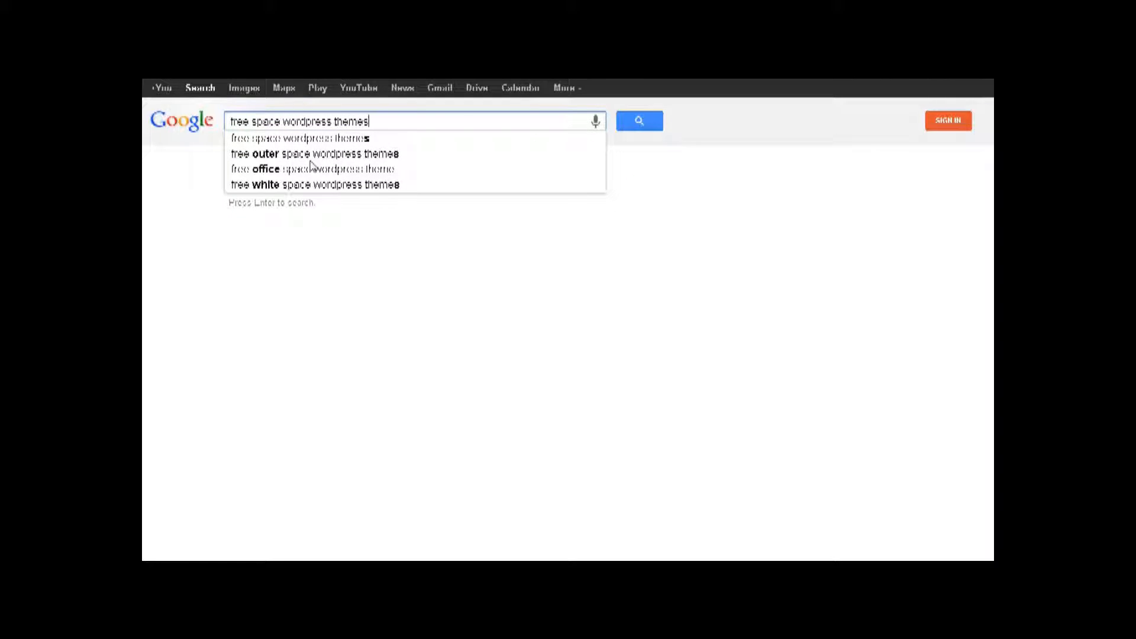
text(s)
key(Return)
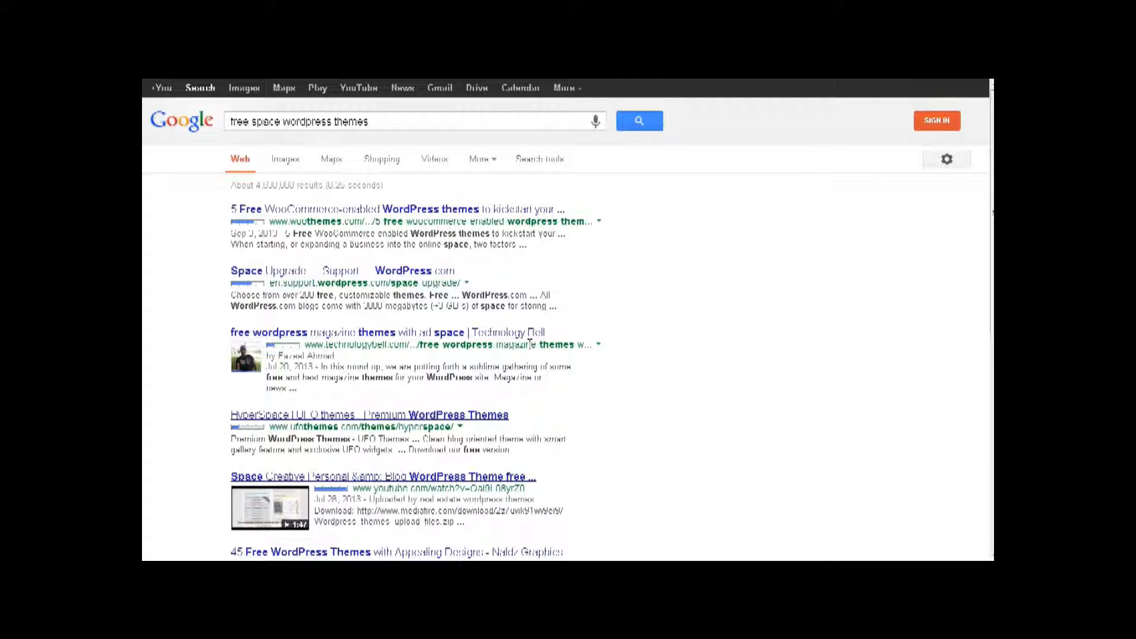
scroll(529, 344, down, 2)
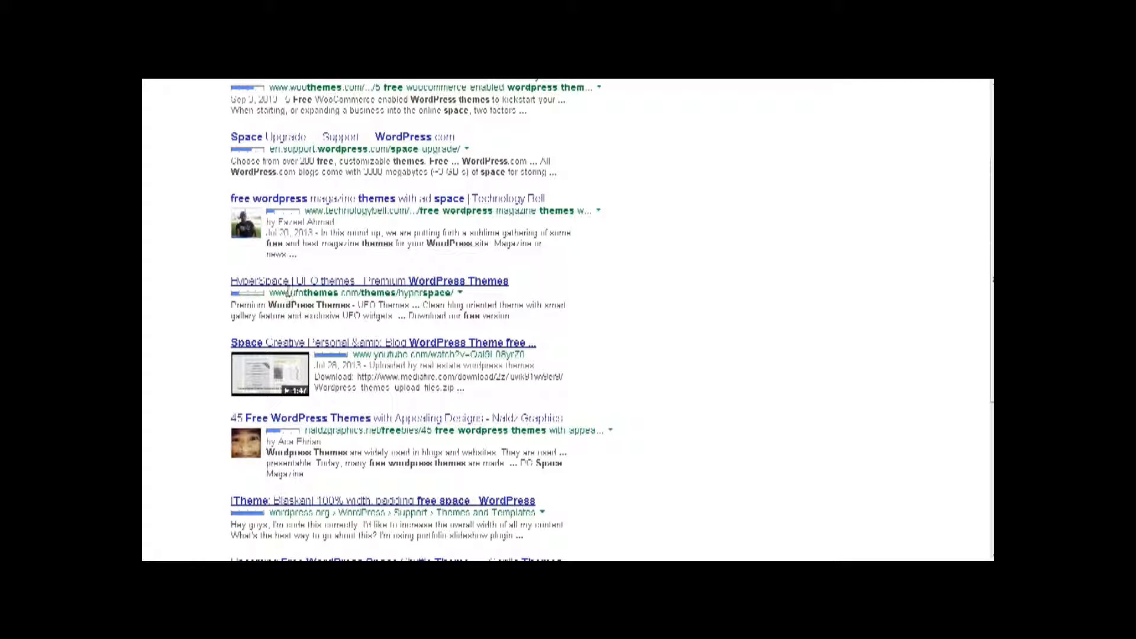
click(414, 288)
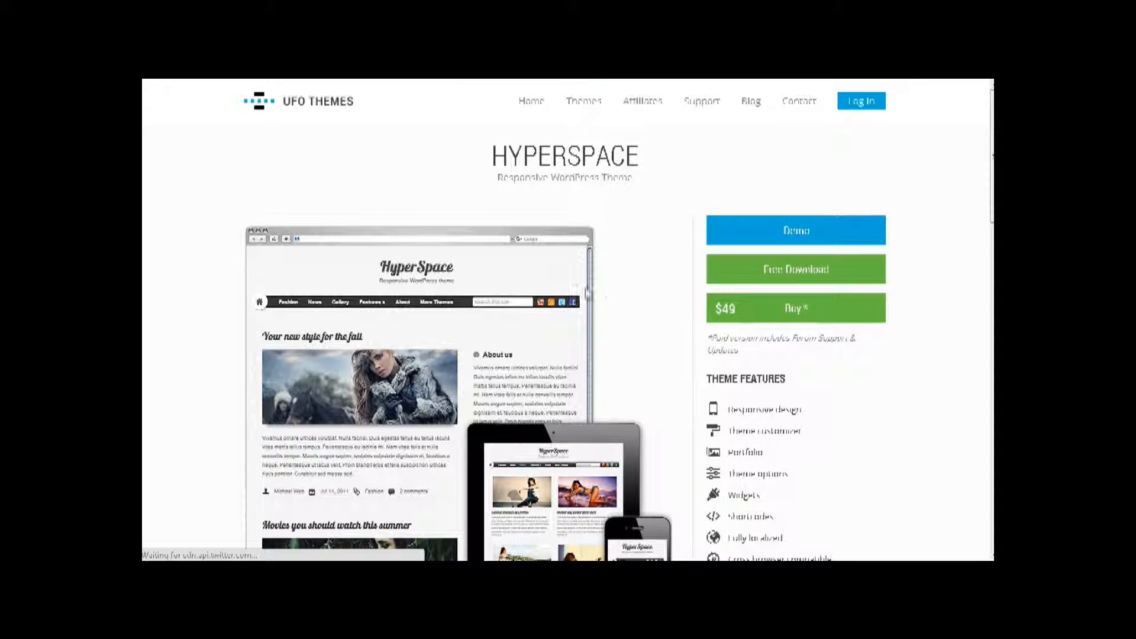
- Browse the HyperSpace theme page and its live demo, then go back toward the Google results
scroll(599, 288, down, 5)
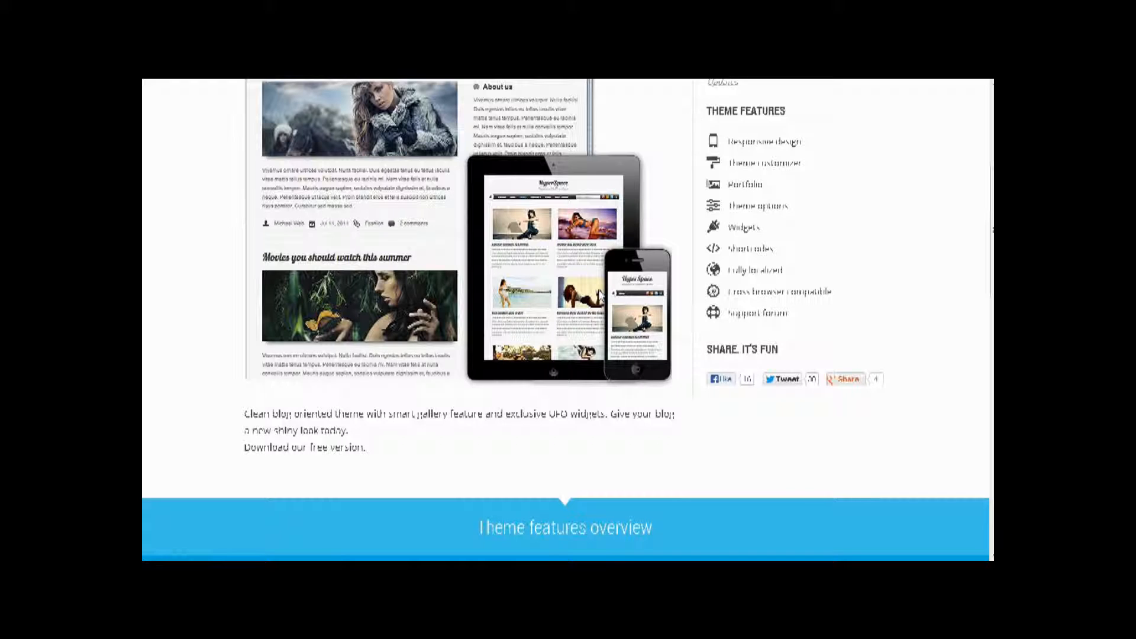
scroll(598, 294, down, 2)
scroll(613, 322, up, 7)
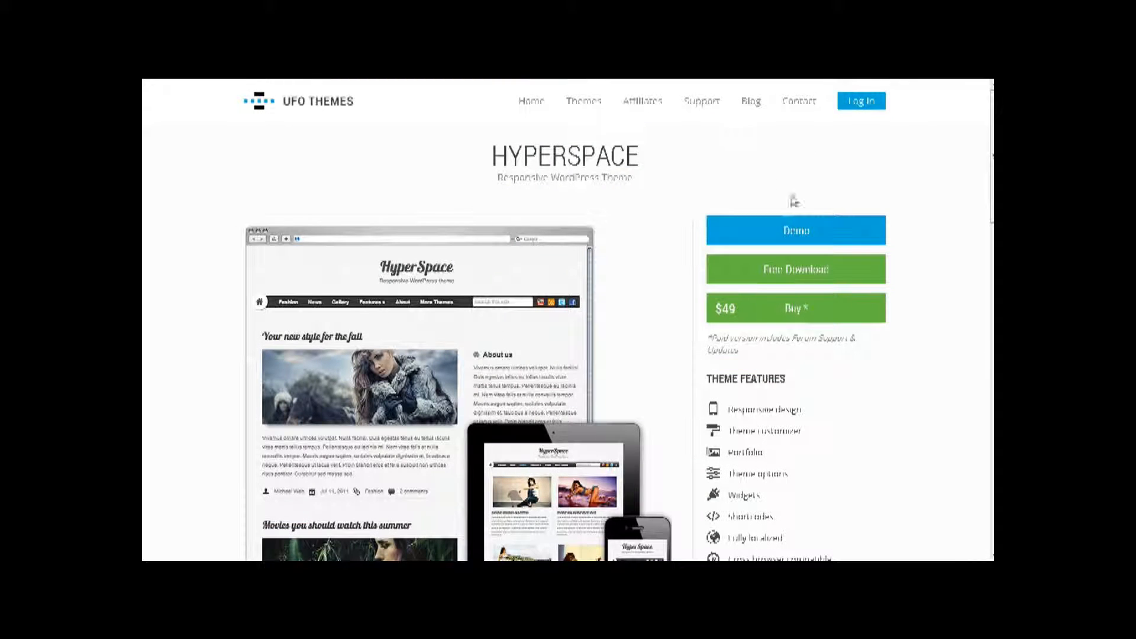
click(831, 233)
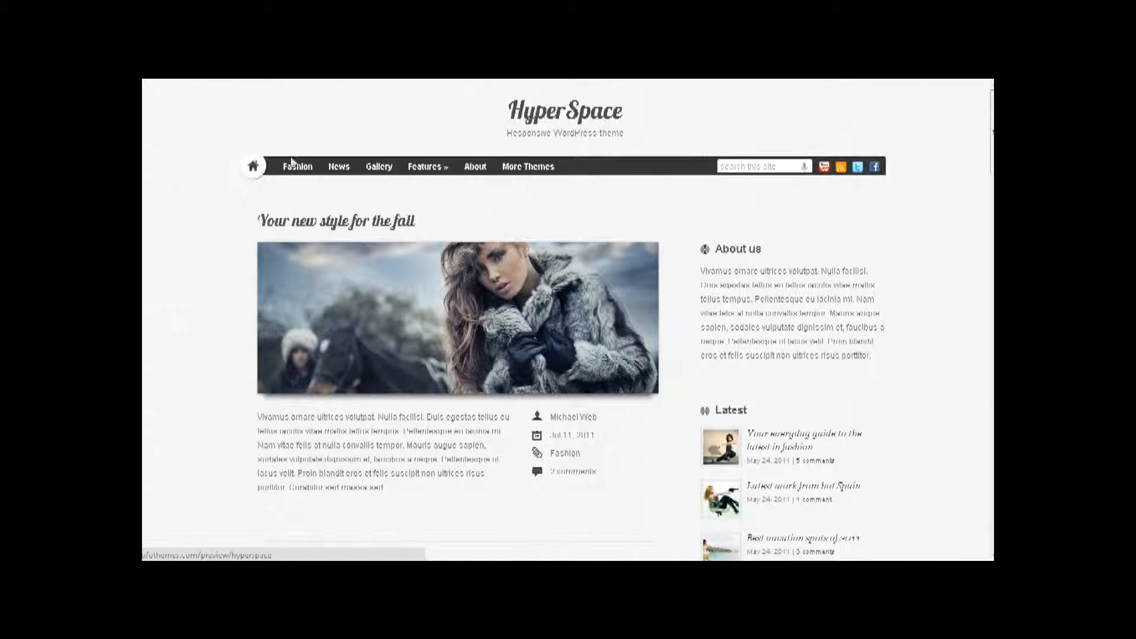
scroll(630, 204, down, 4)
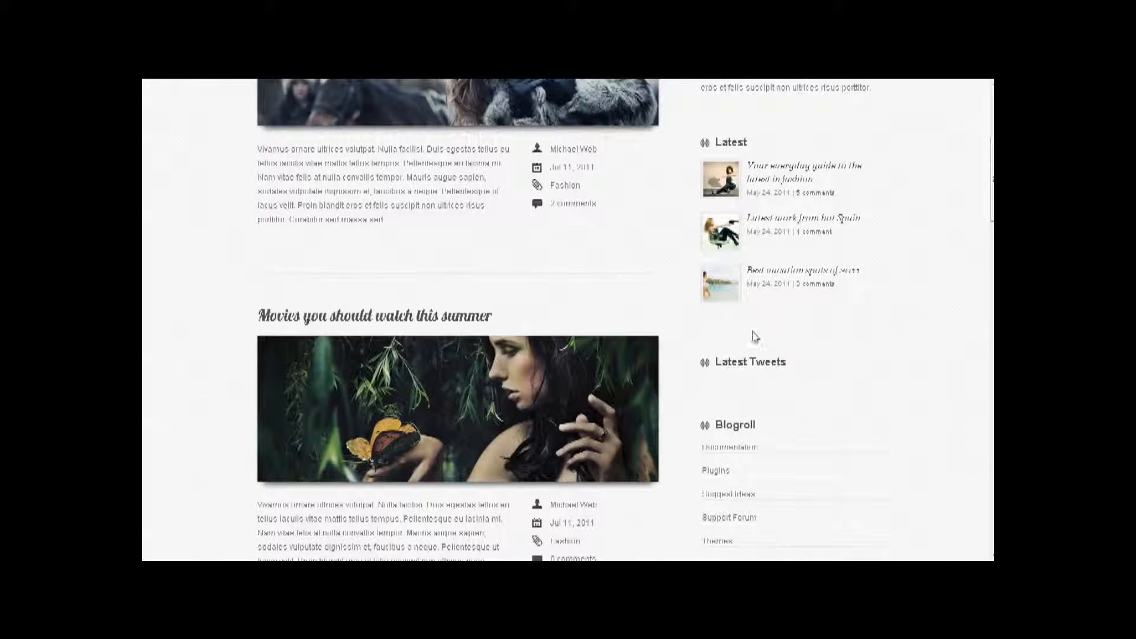
scroll(728, 284, down, 4)
scroll(731, 285, up, 8)
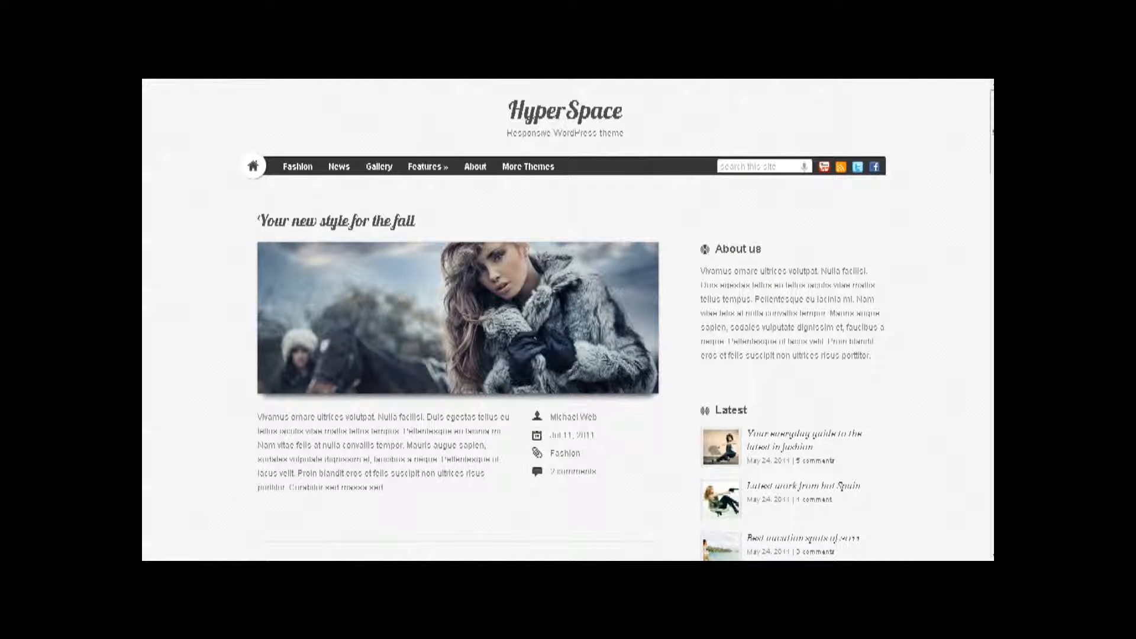
click(379, 59)
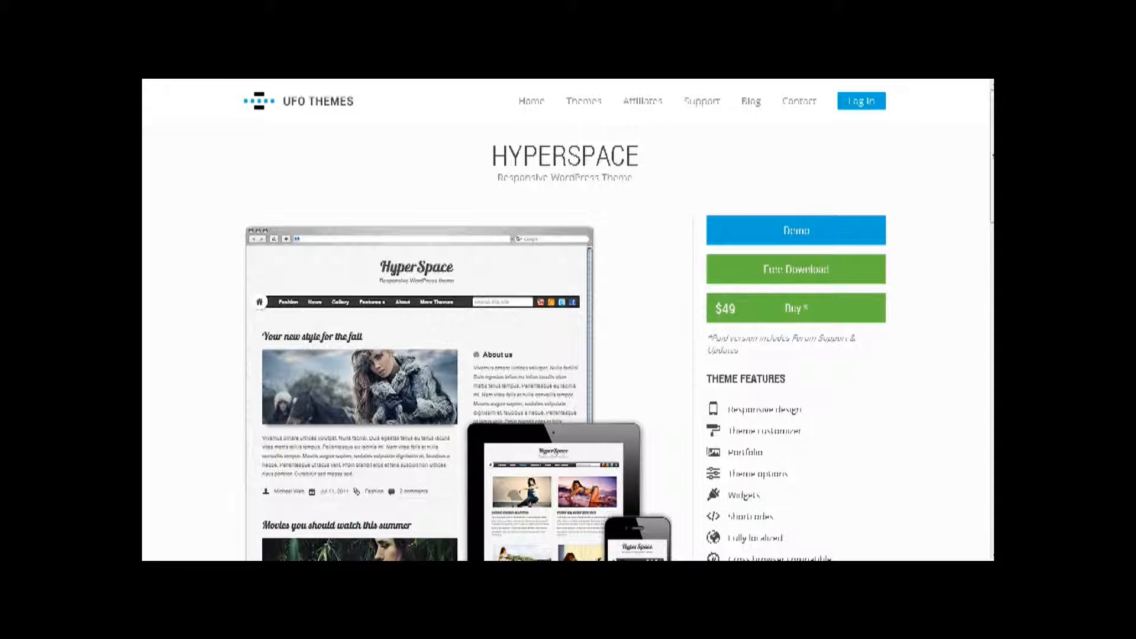
click(155, 68)
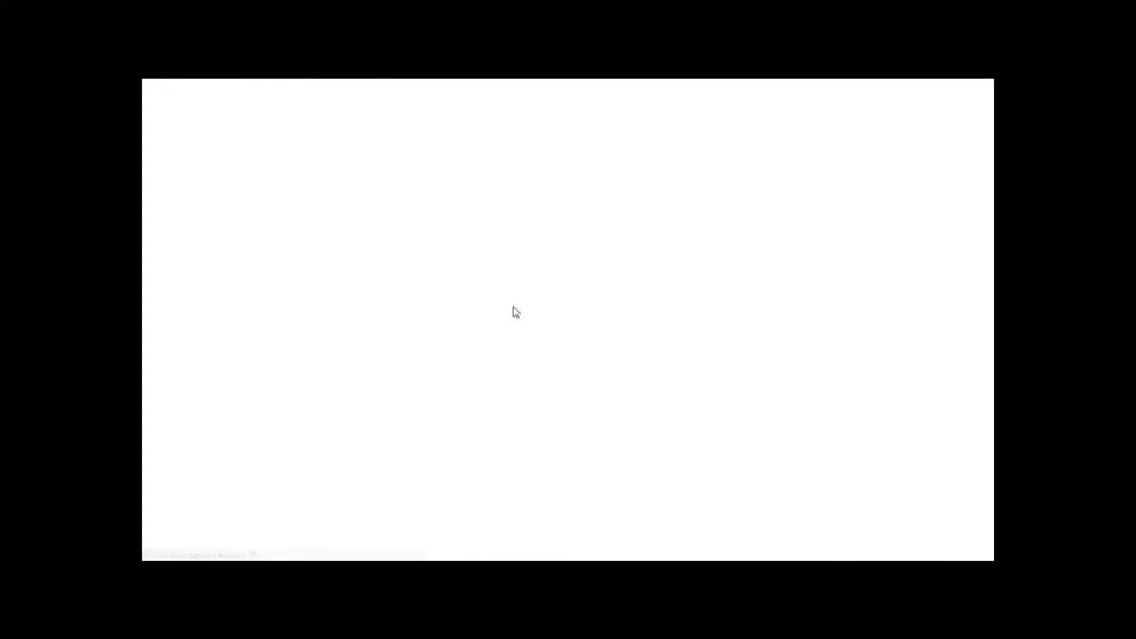
- Search Google for 'free star trek wordpress themes' and open the LeadCamp Star Trek Logo theme page
scroll(522, 294, down, 7)
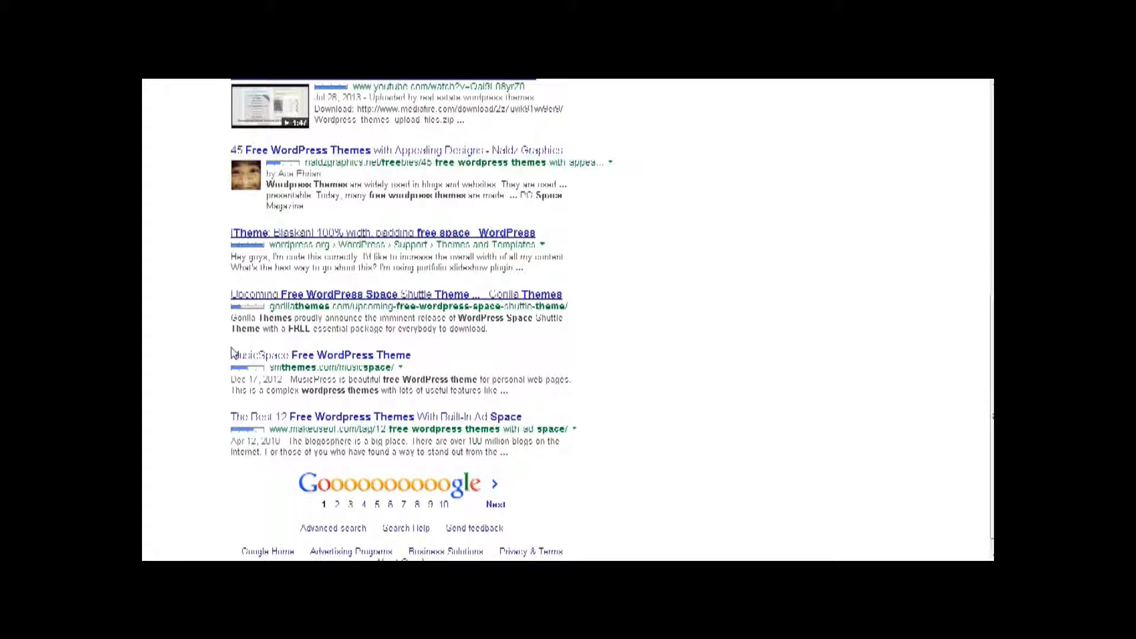
click(338, 504)
click(234, 119)
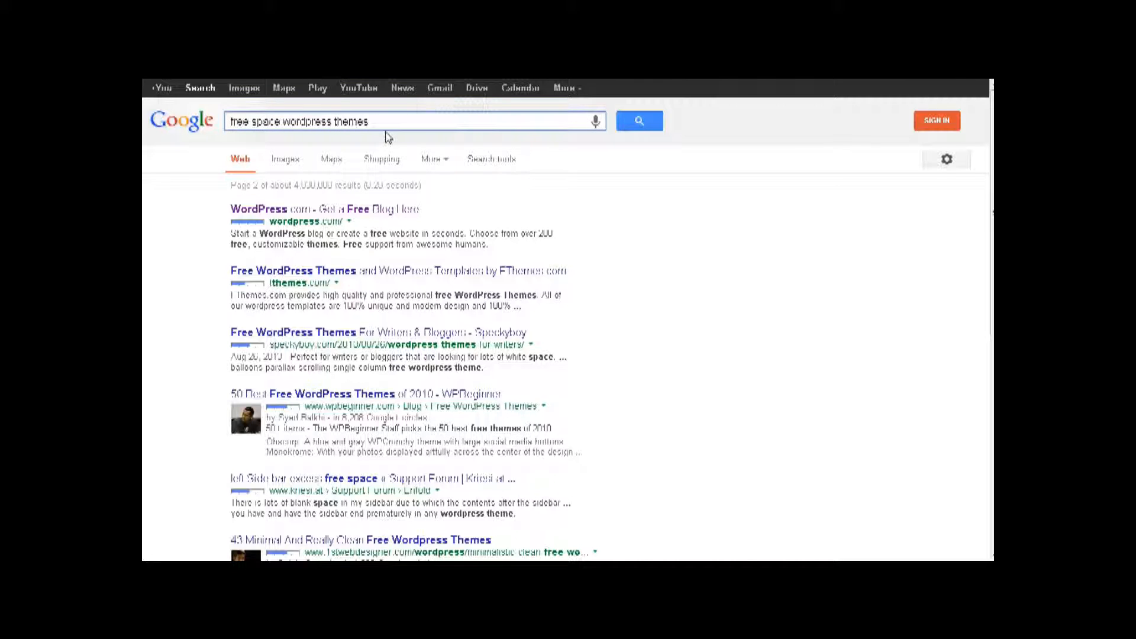
key(BackSpace)
key(BackSpace)
key(BackSpace)
key(BackSpace)
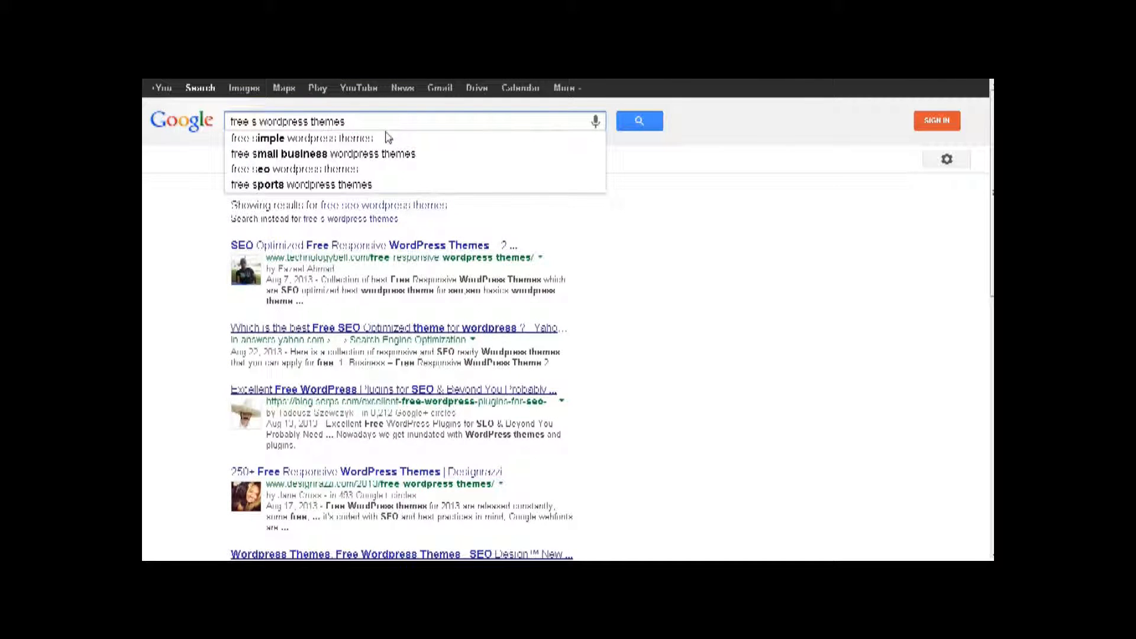
text(tar tre)
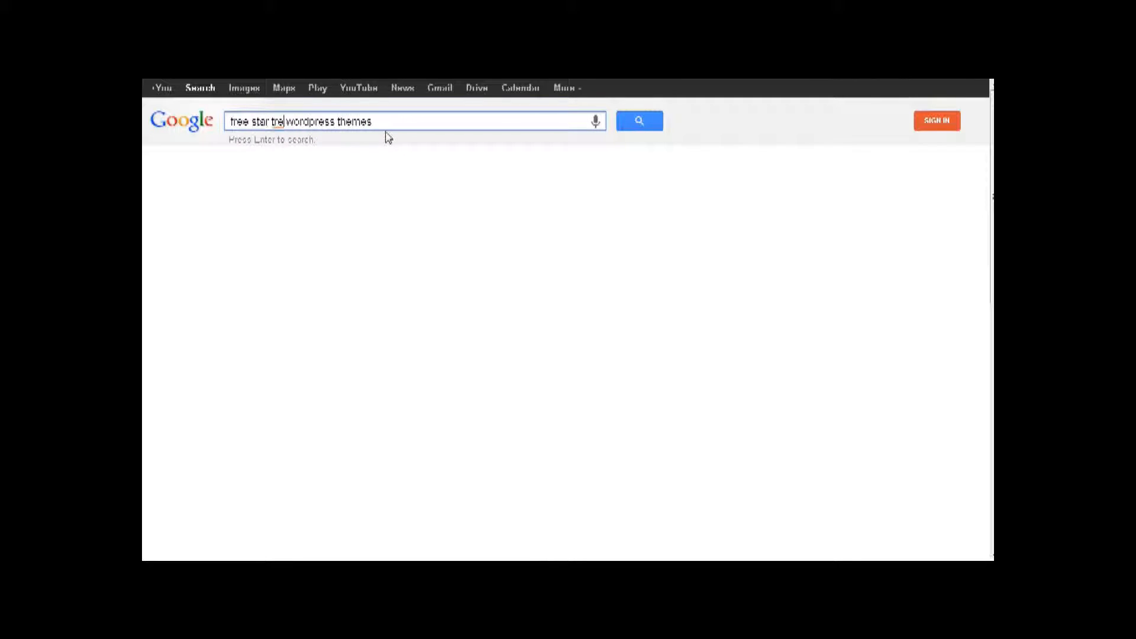
text(k)
key(Return)
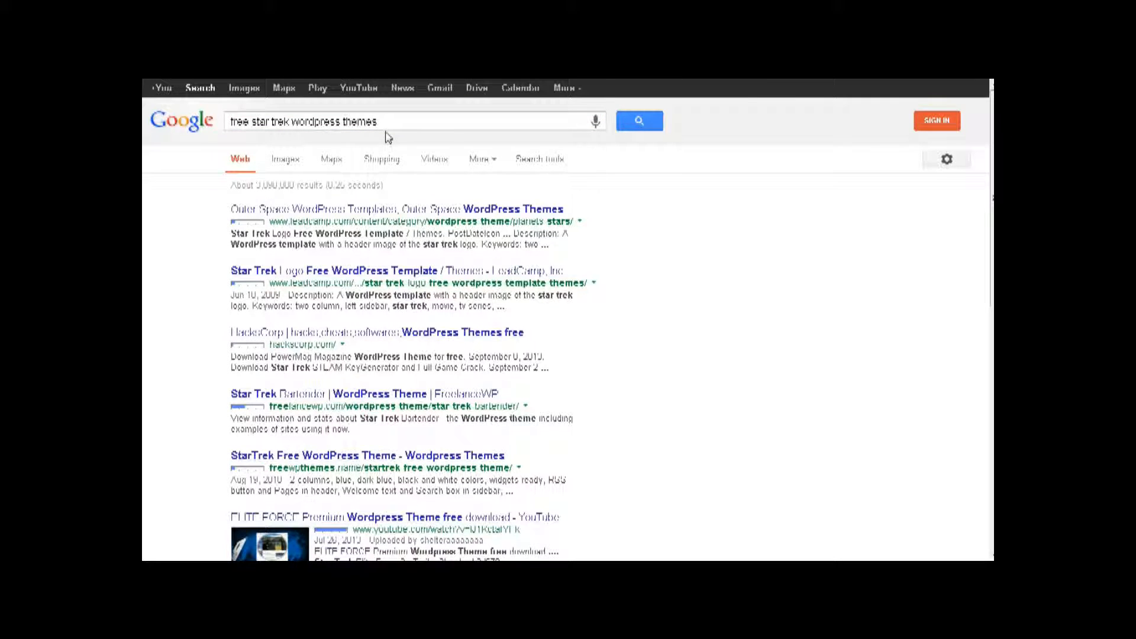
click(335, 270)
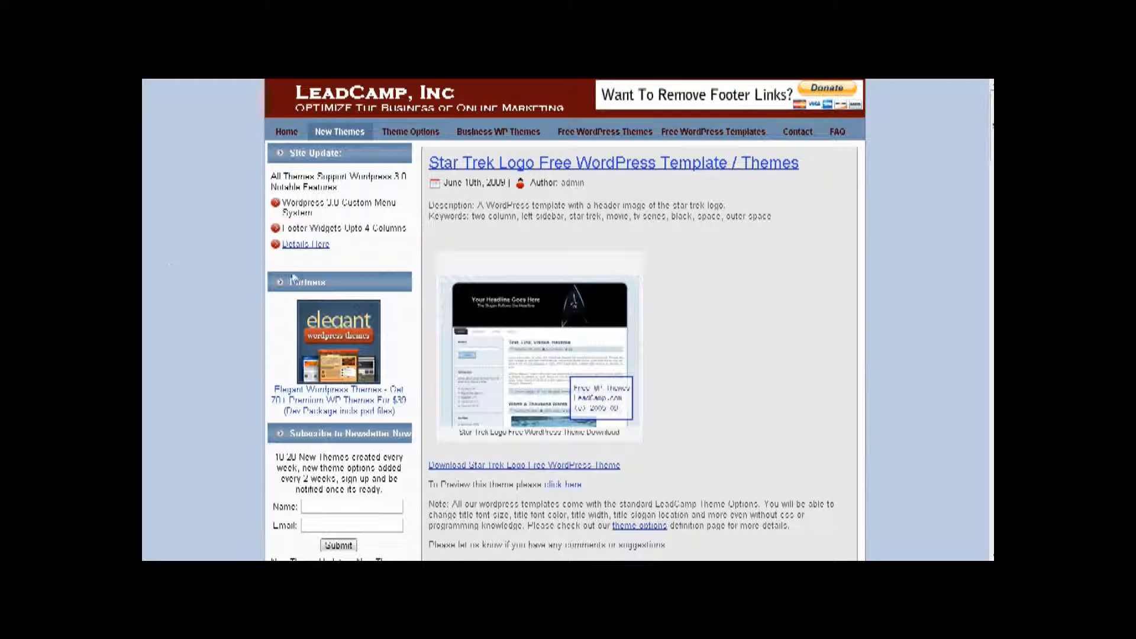
- Preview the Star Trek Logo theme, download its free zip, and return to the WordPress theme installer
scroll(362, 169, down, 3)
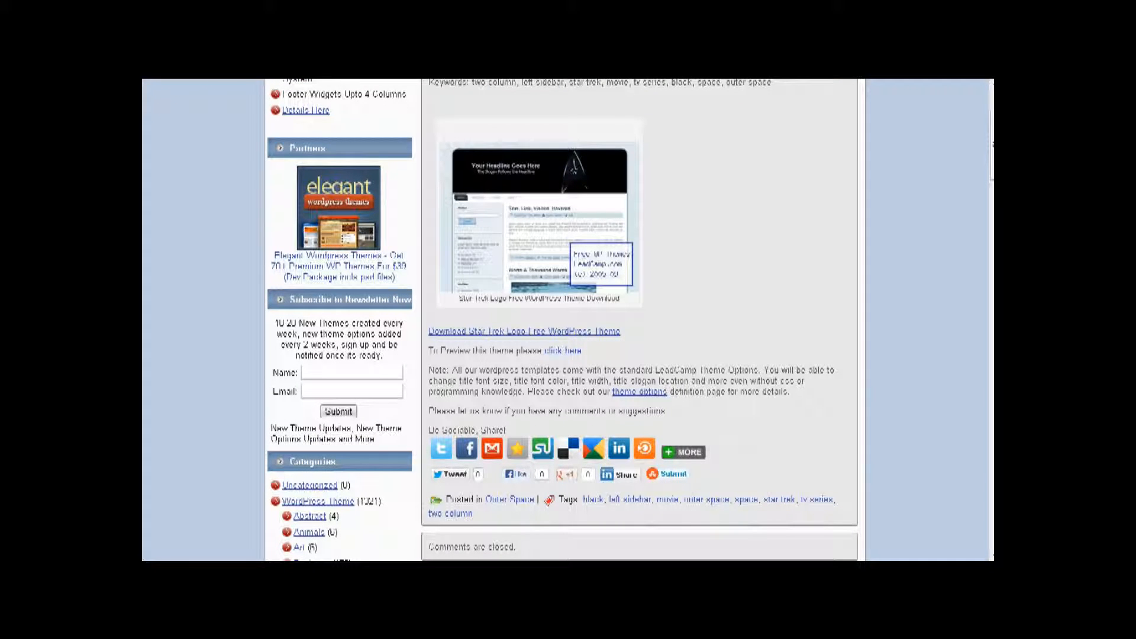
click(562, 351)
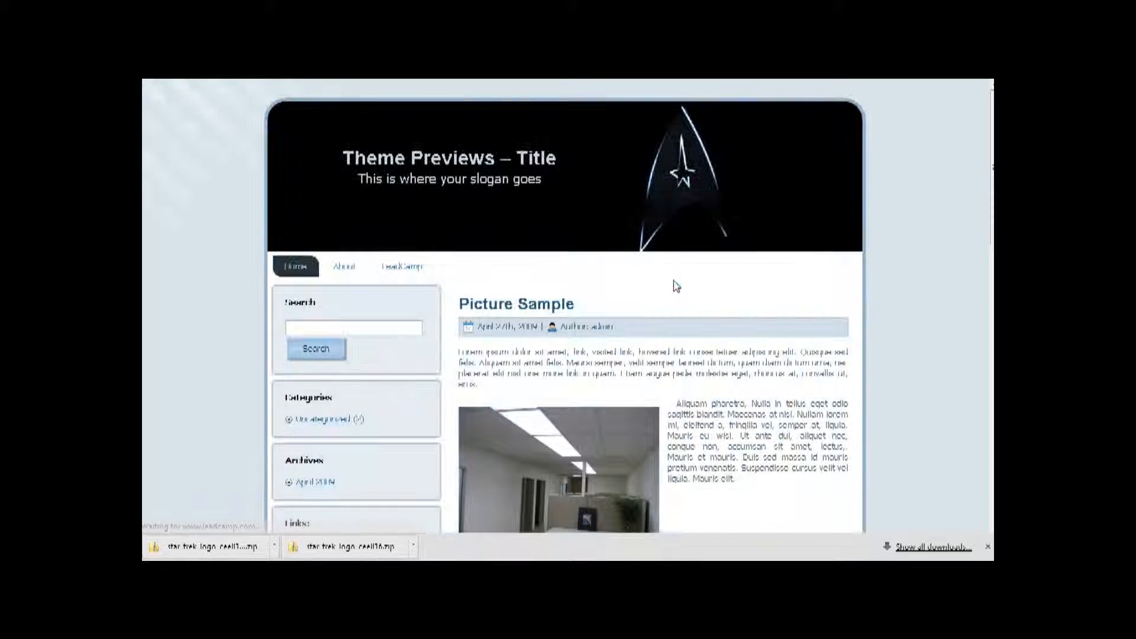
scroll(777, 259, down, 6)
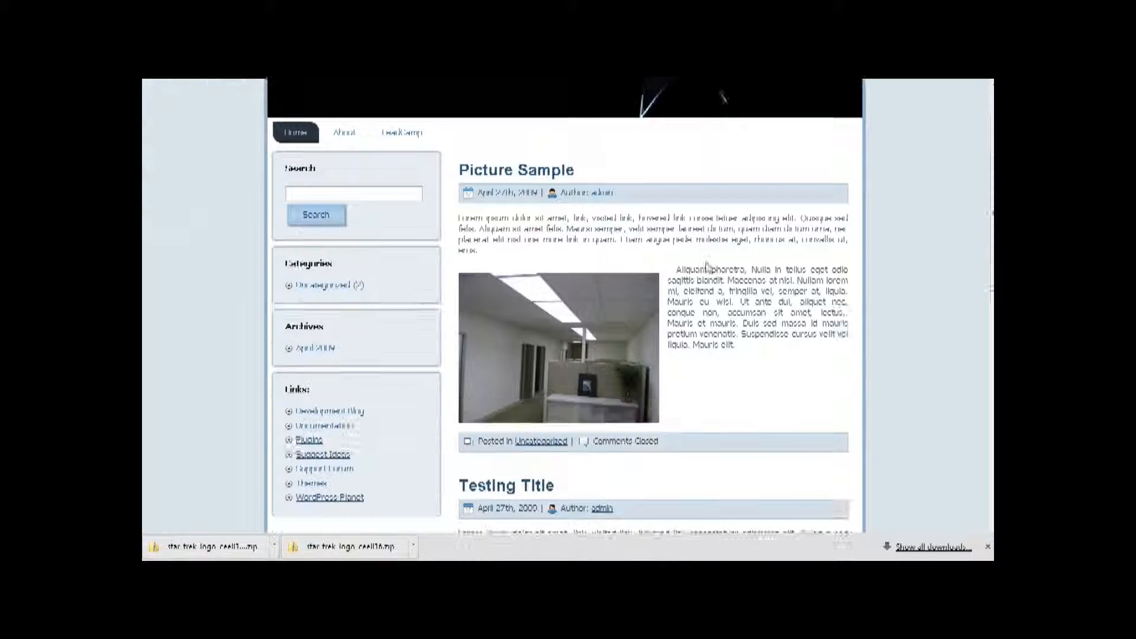
scroll(706, 263, up, 6)
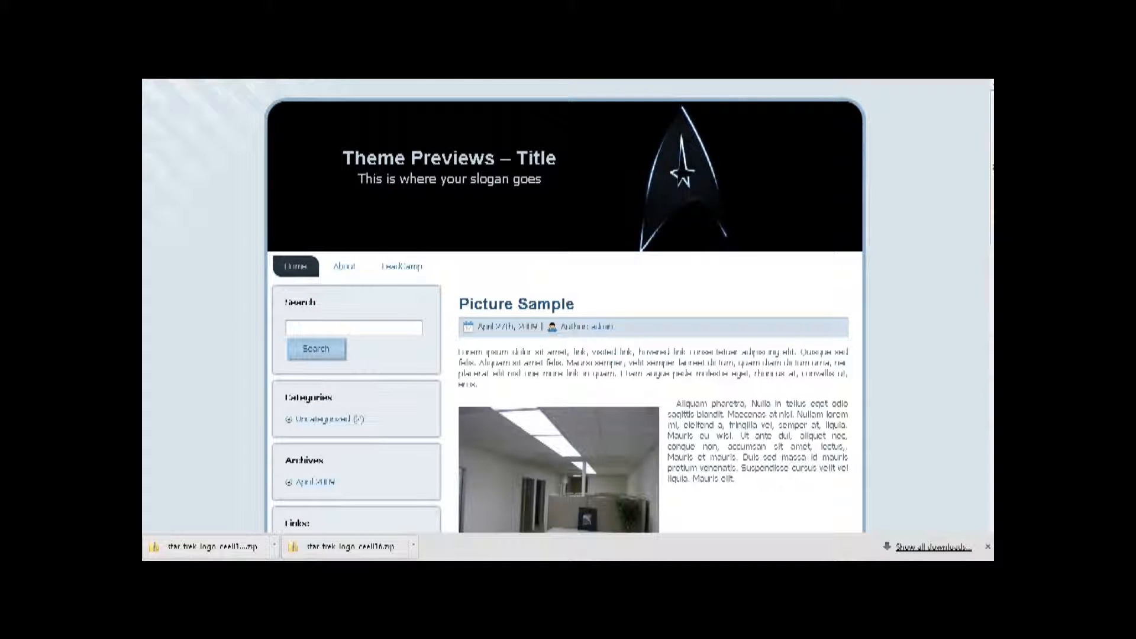
key(ctrl+w)
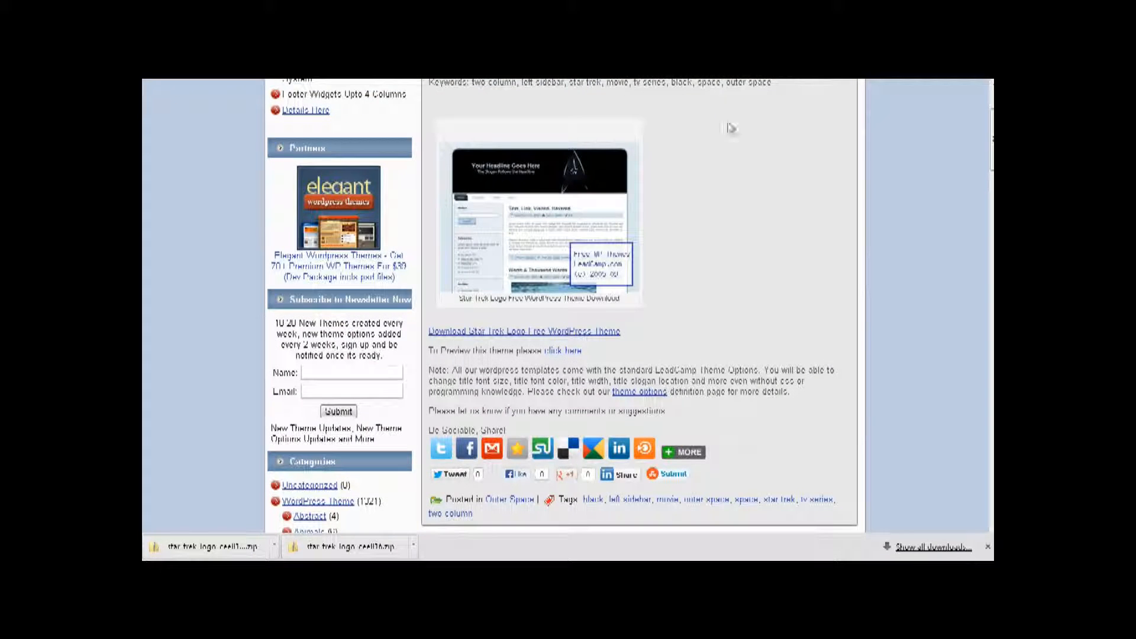
click(478, 332)
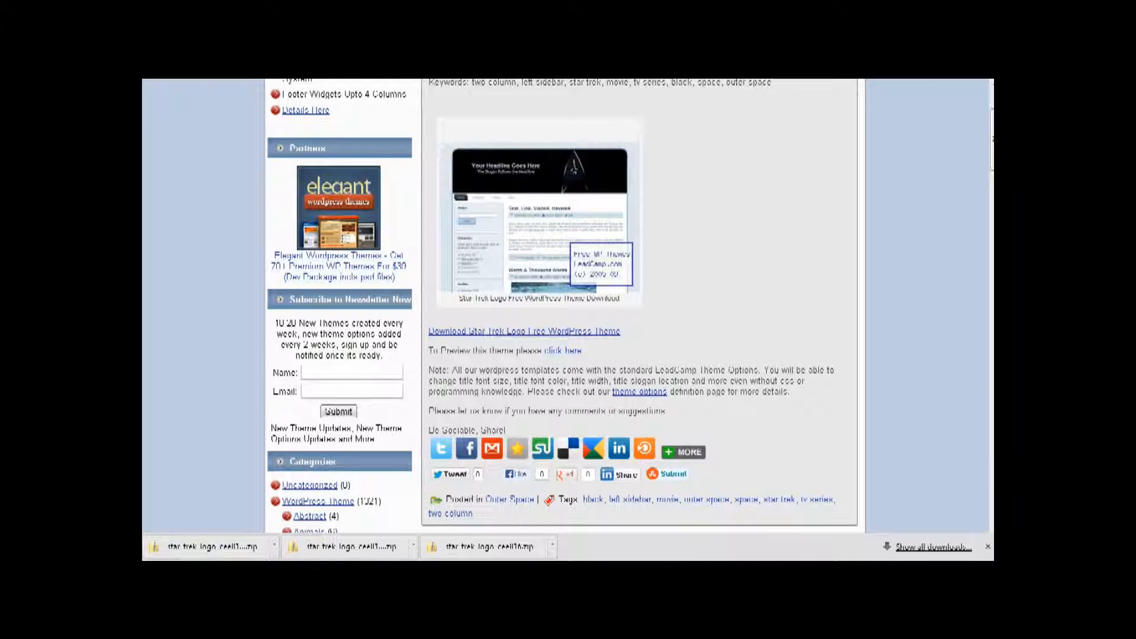
click(414, 66)
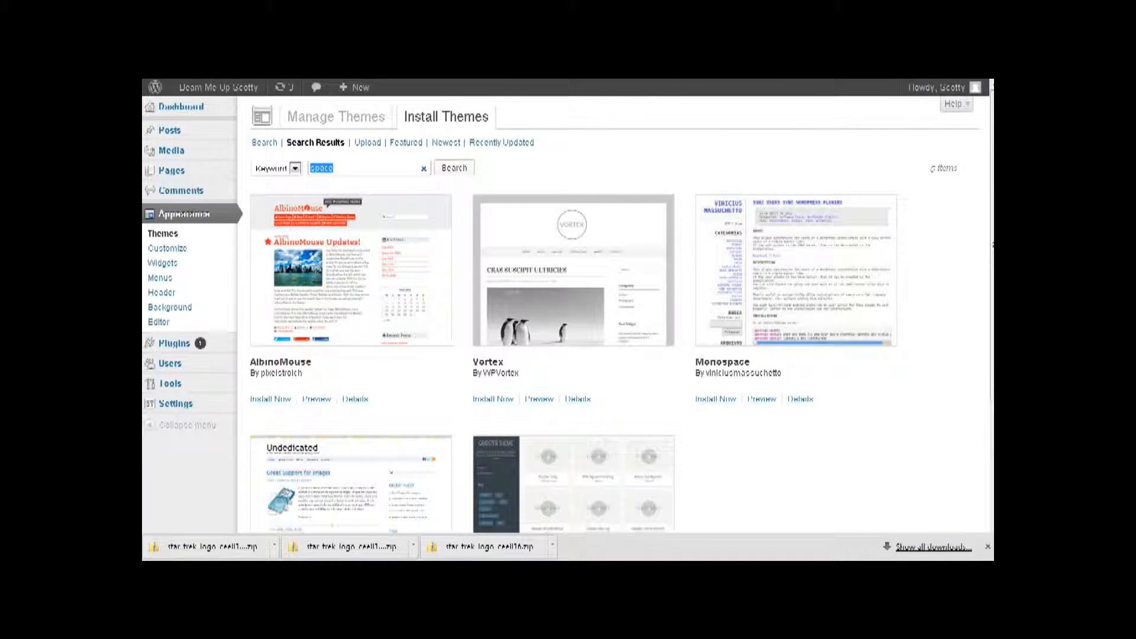
- Upload star_trek_logo_cee016.zip as a new theme and install it
click(363, 144)
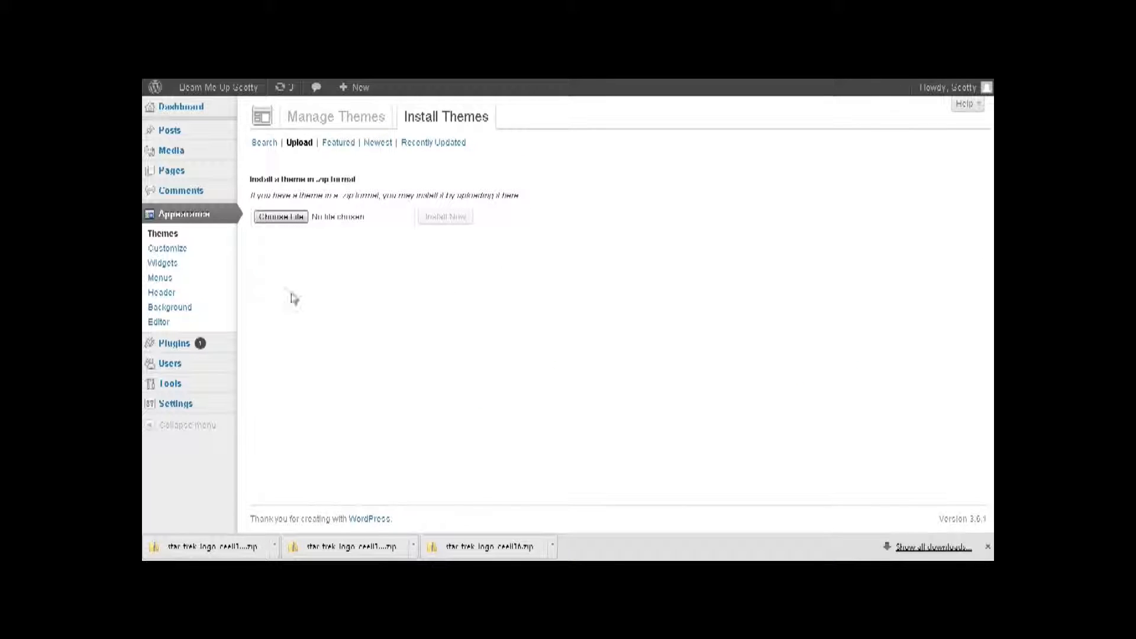
click(281, 216)
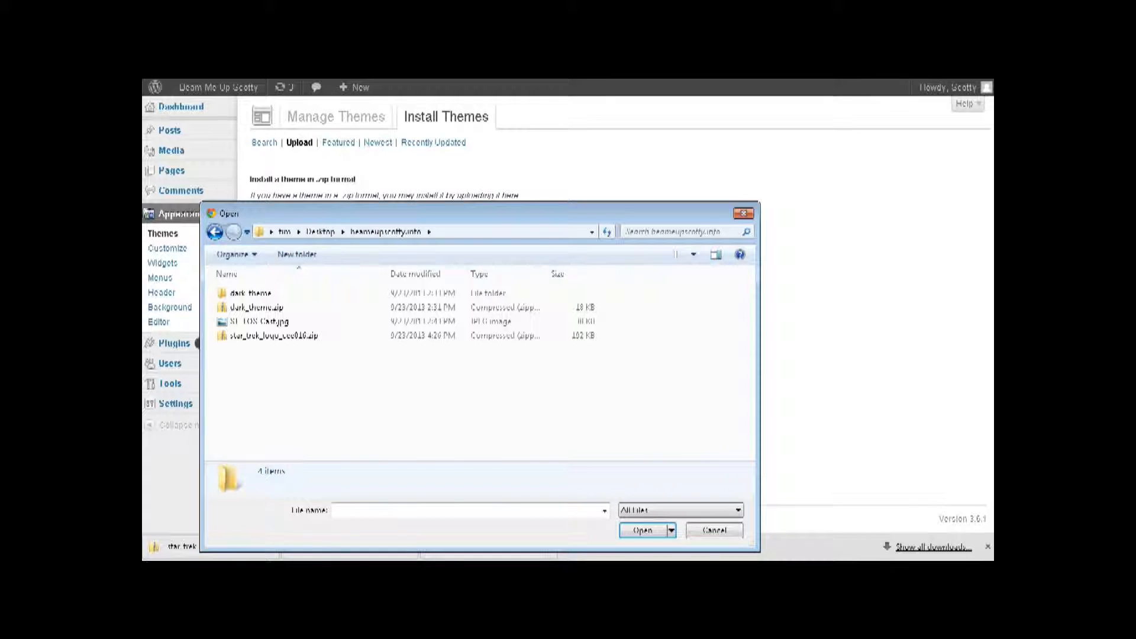
click(274, 337)
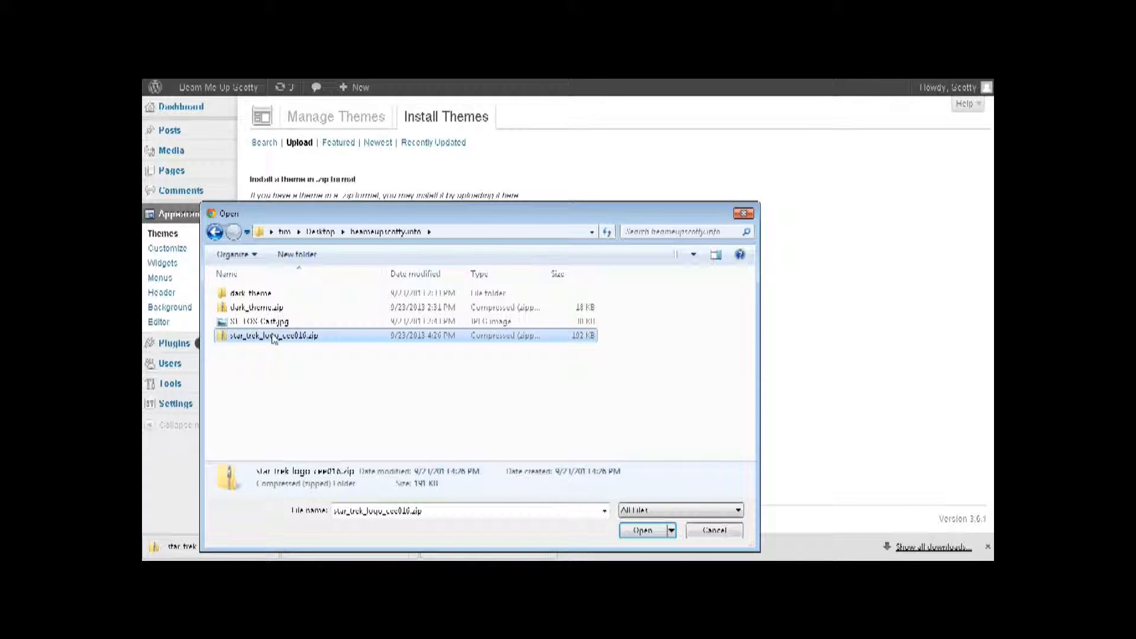
click(644, 531)
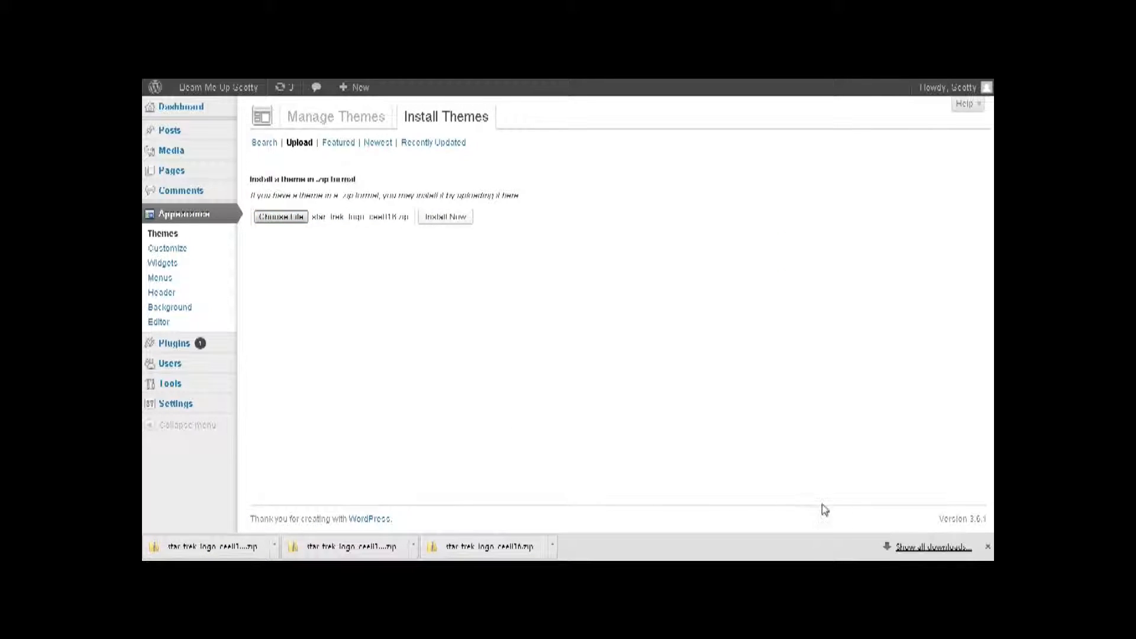
click(988, 546)
click(445, 219)
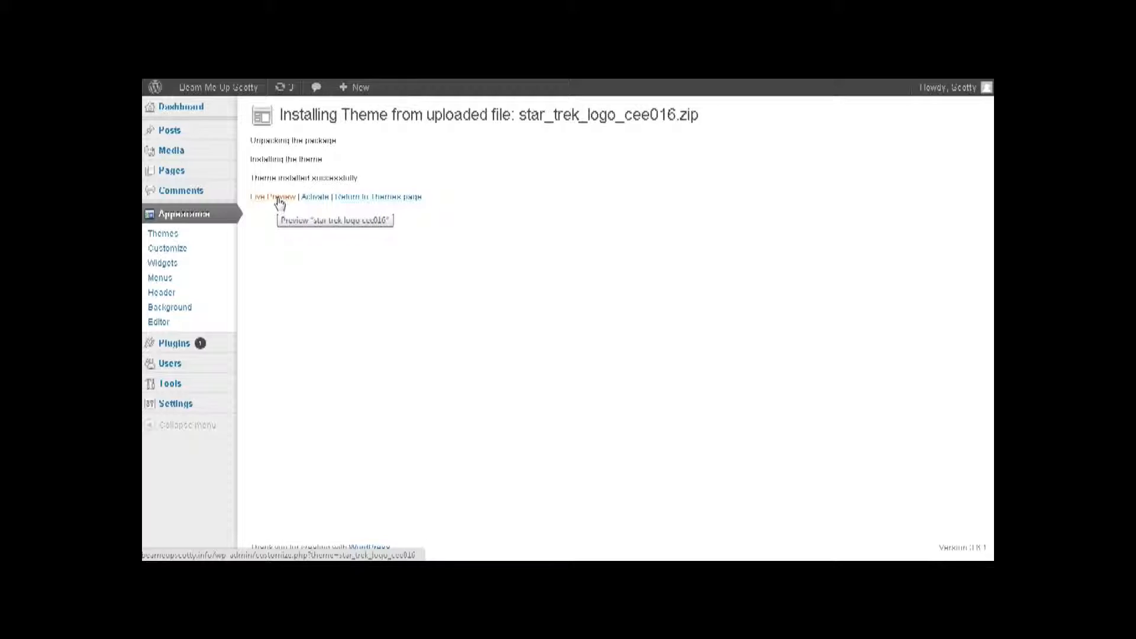
- Activate the star trek logo cee016 theme and visit the live site to see its Star Trek header
click(313, 200)
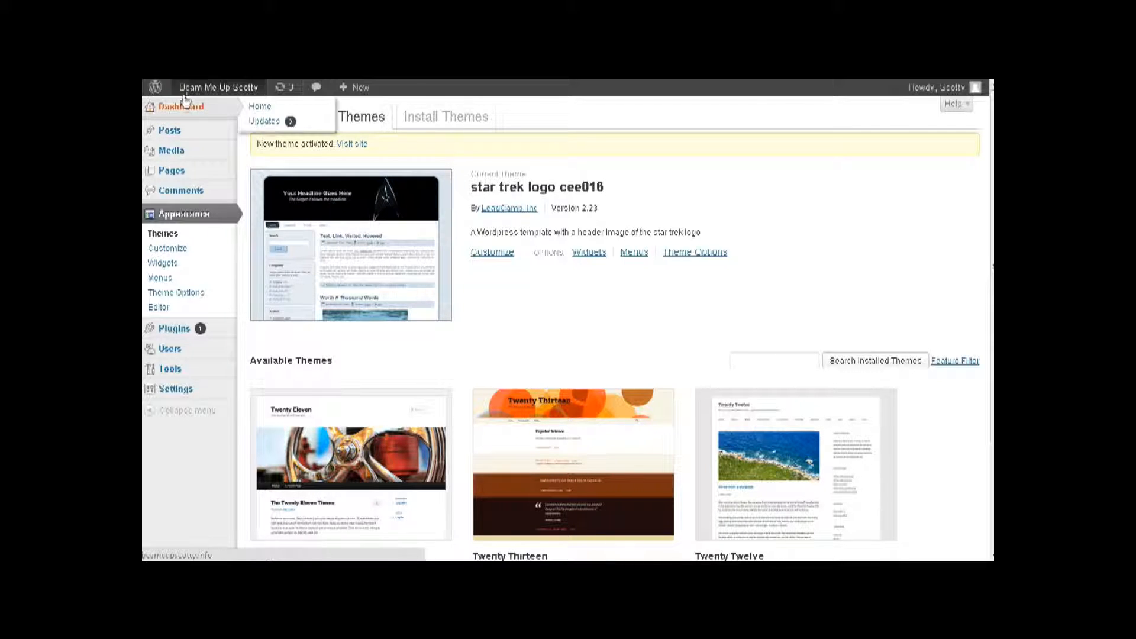
mouse_move(196, 88)
click(192, 111)
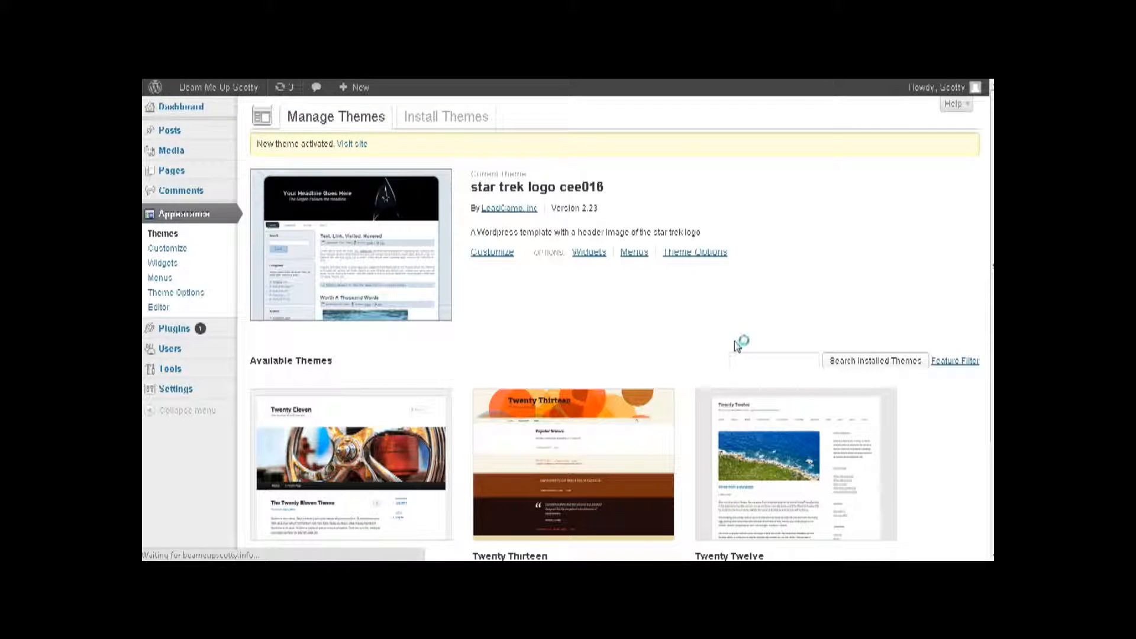
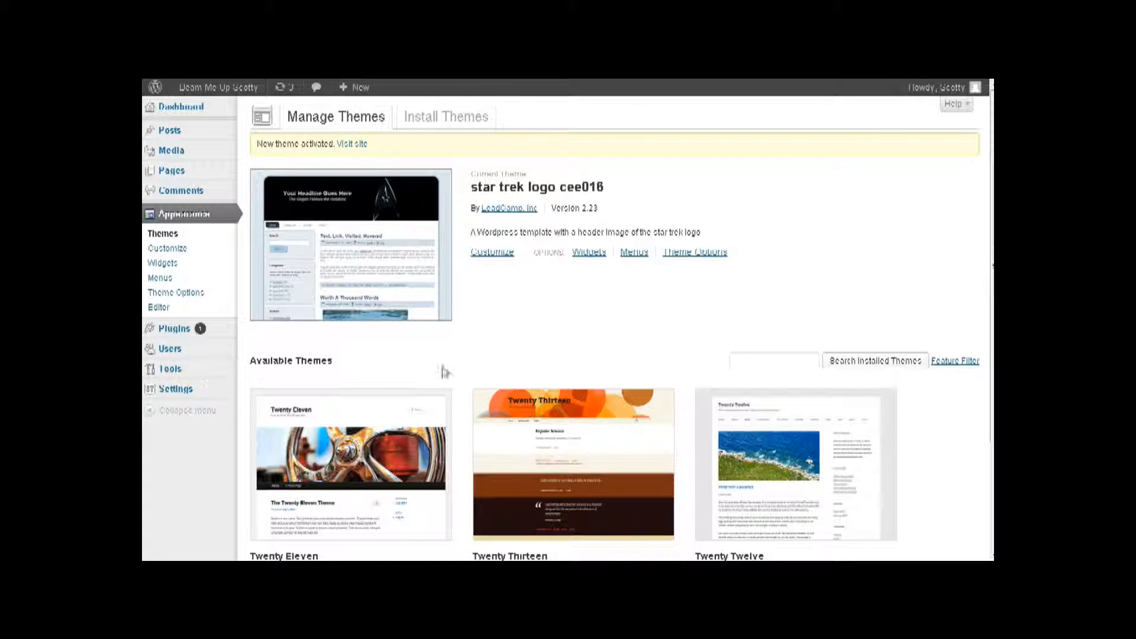
- Move the default Hello world! post to the Trash
mouse_move(167, 130)
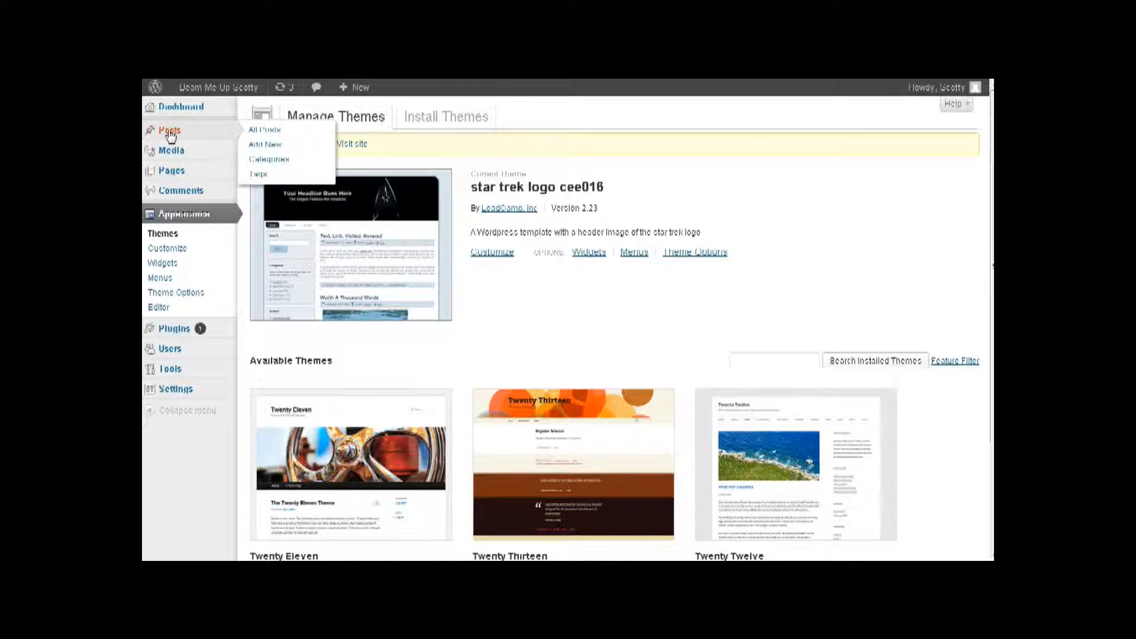
click(270, 131)
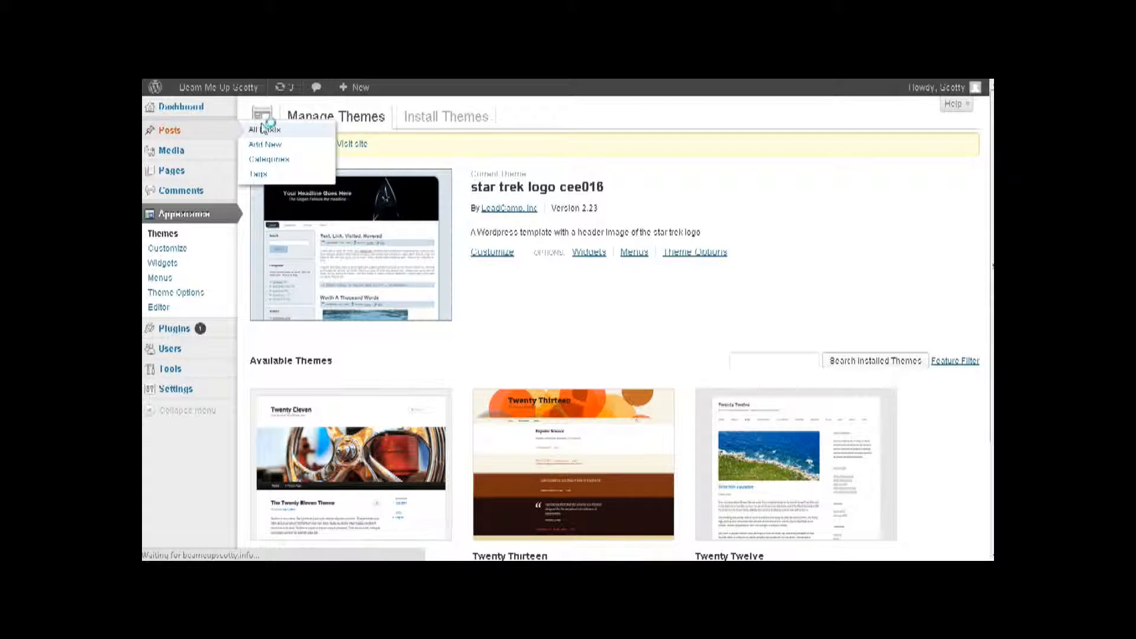
mouse_move(296, 220)
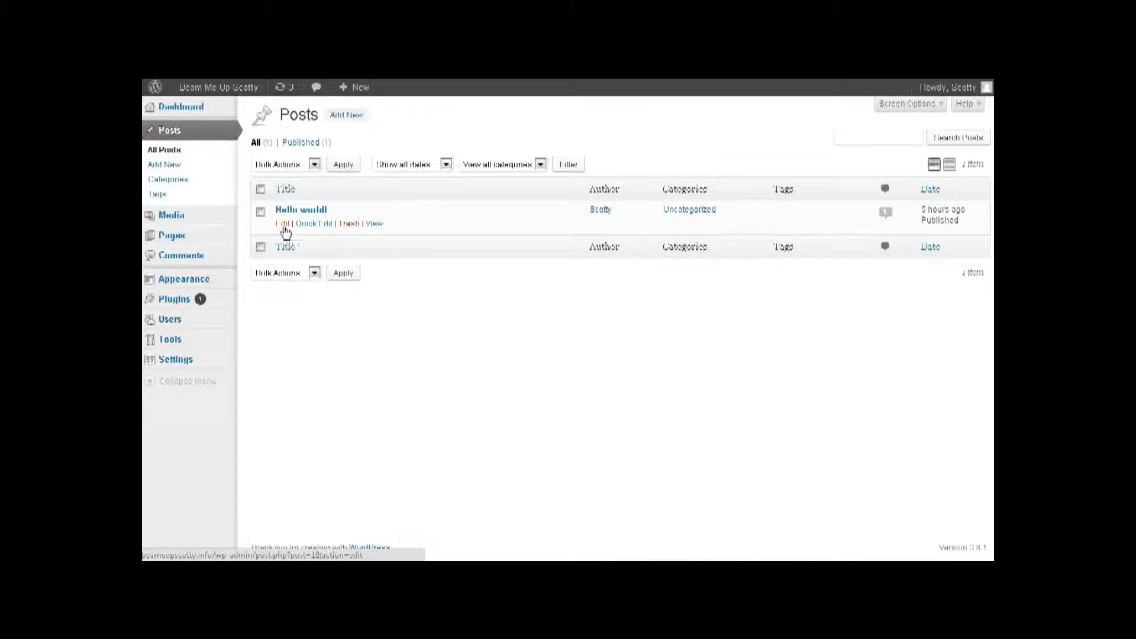
click(347, 227)
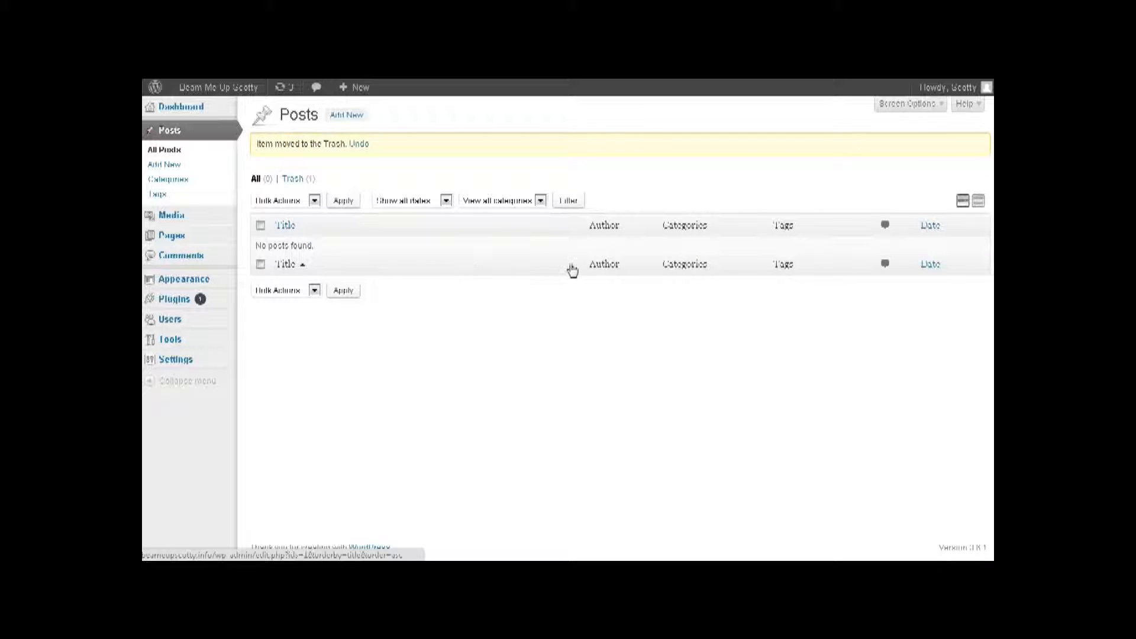
- Trash the default Sample Page and start a new page
mouse_move(173, 237)
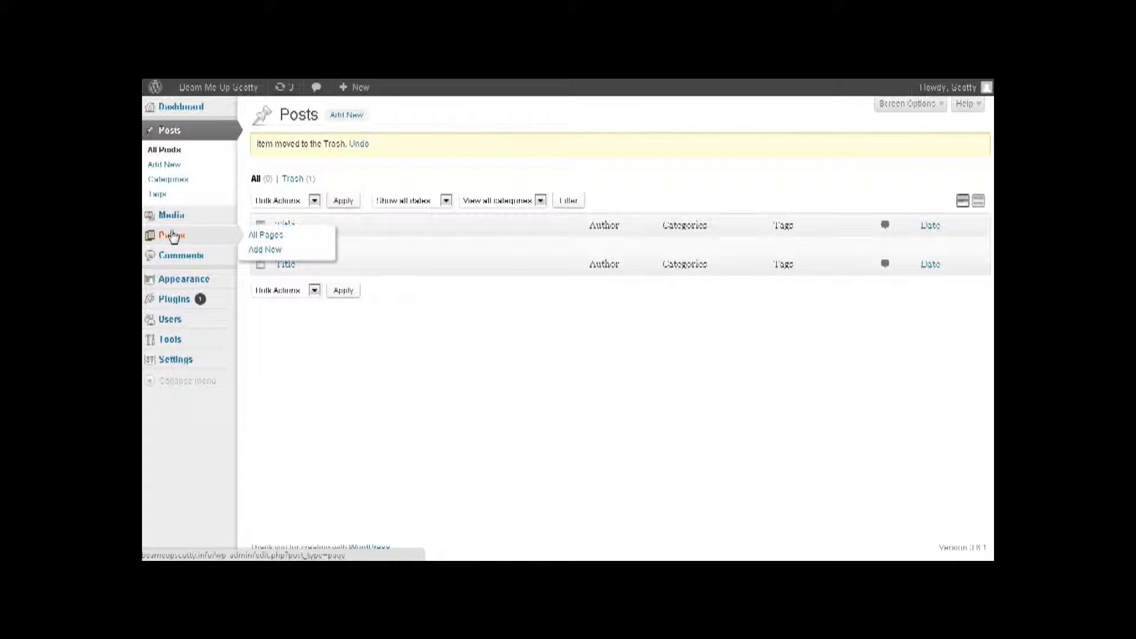
click(266, 235)
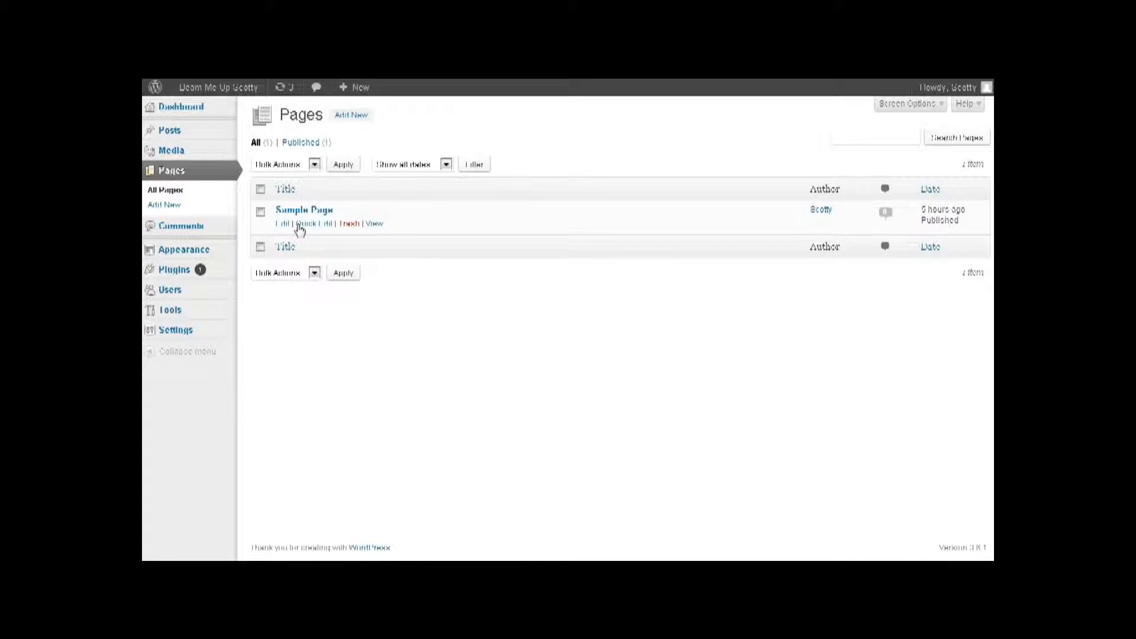
click(347, 225)
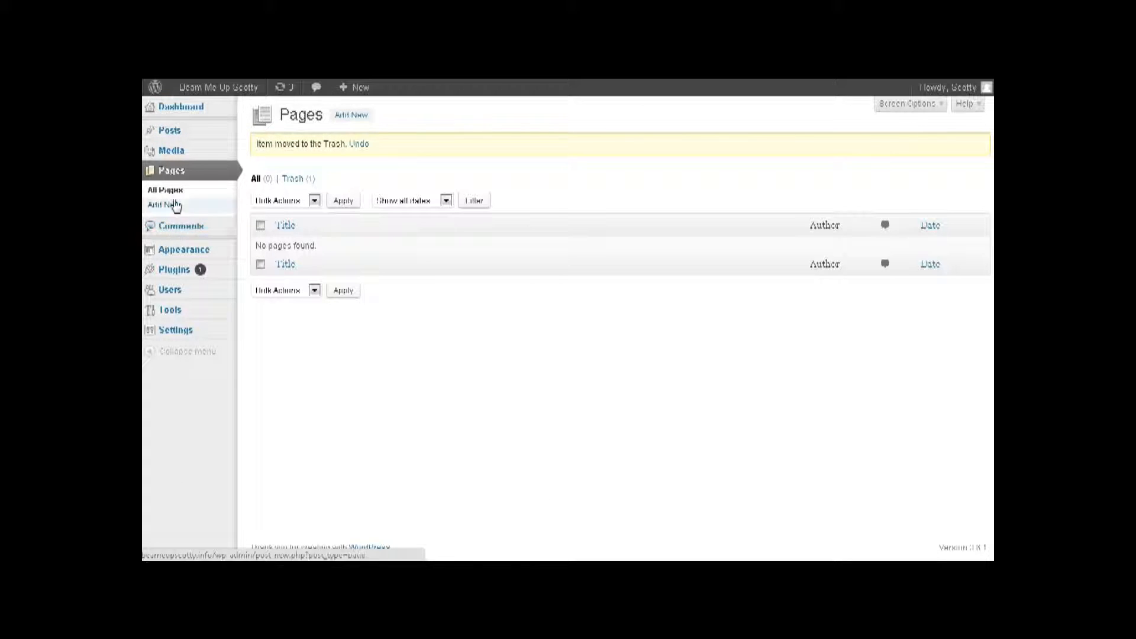
mouse_move(180, 131)
click(169, 207)
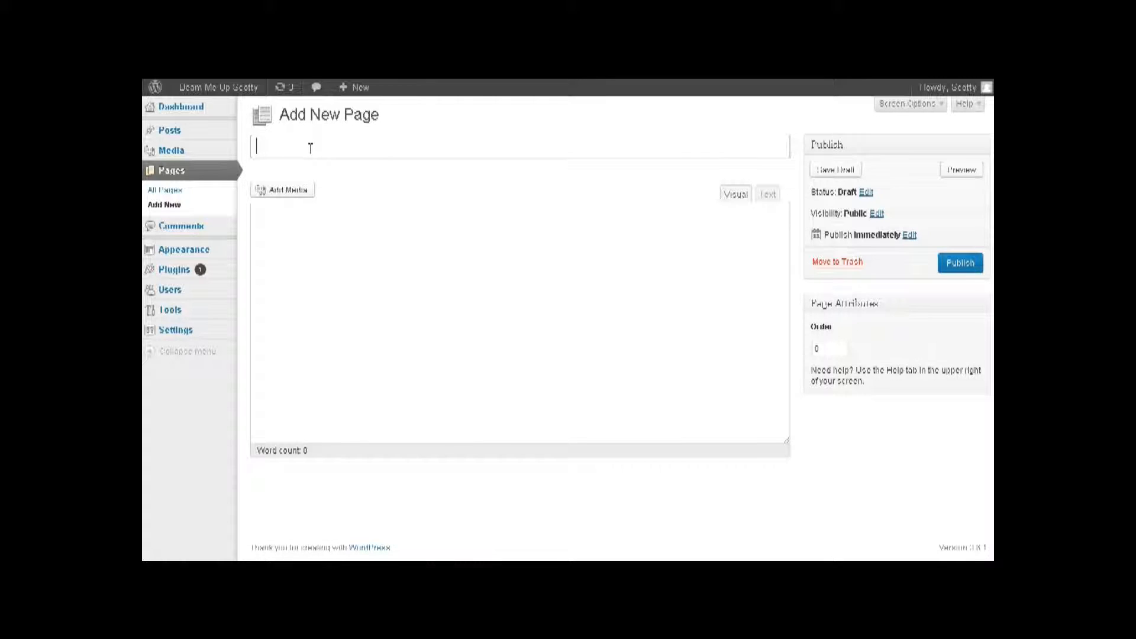
- Title the new page 'All Avout Star Trek' and bring up the Add Media inserter
text(All Avout Star Trek)
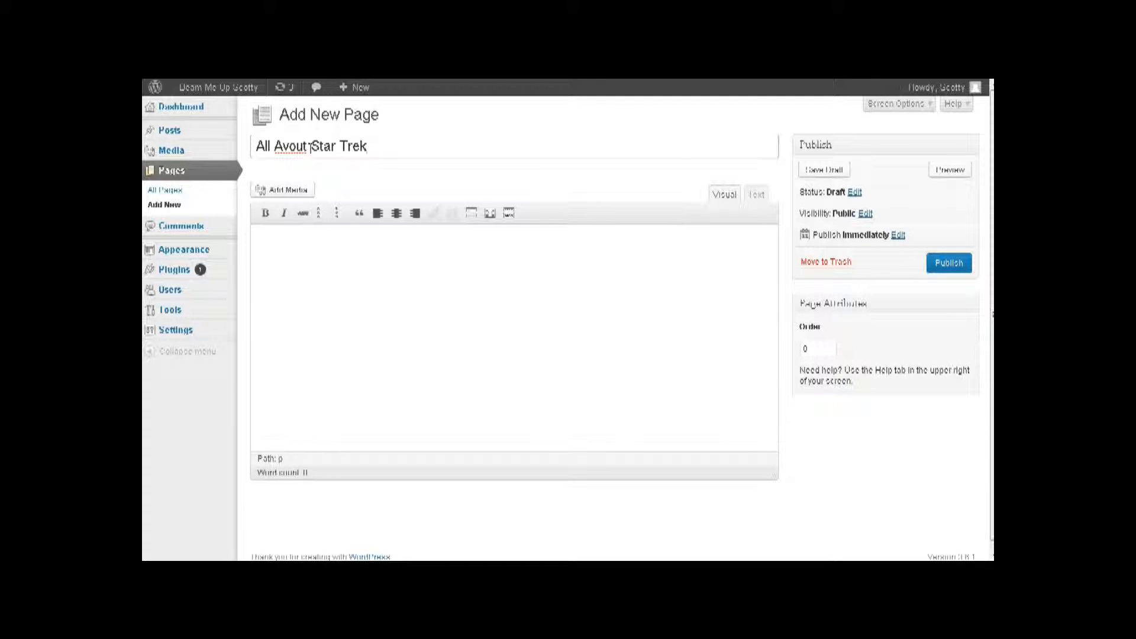
click(357, 246)
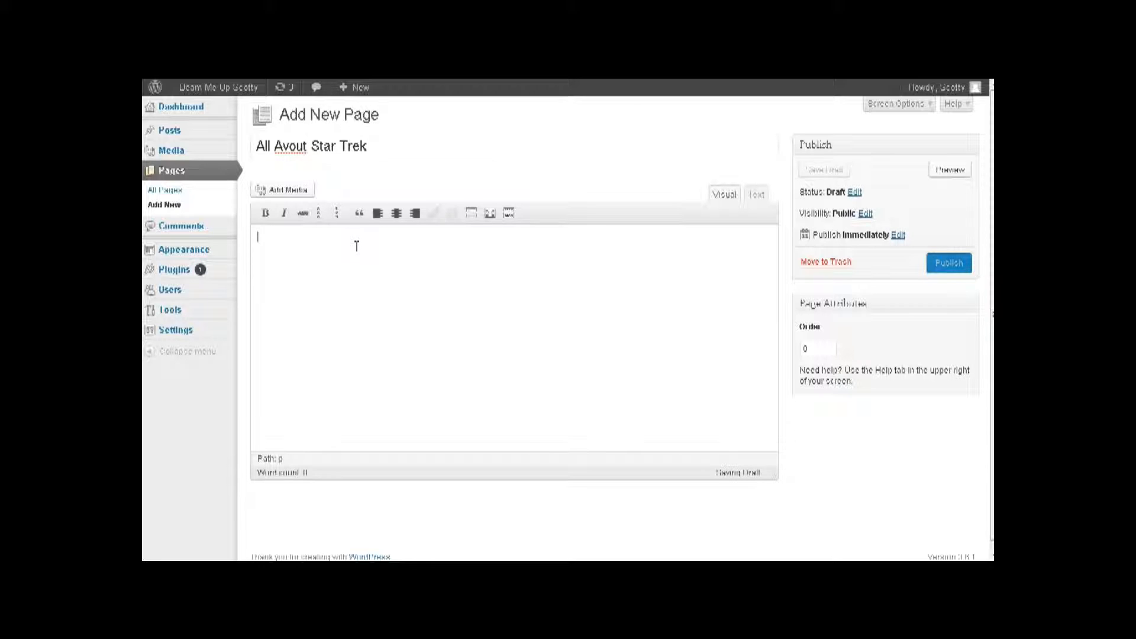
click(288, 191)
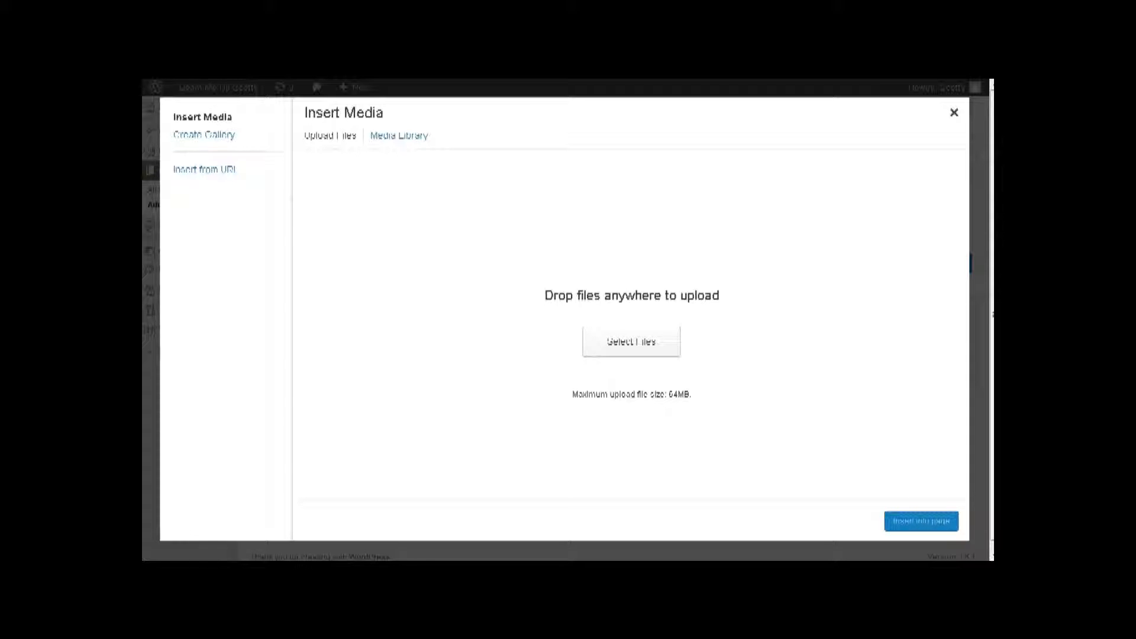
- Upload ST_TOS_Cast.jpg by dragging it from the file browser into Insert Media
key(alt+Tab)
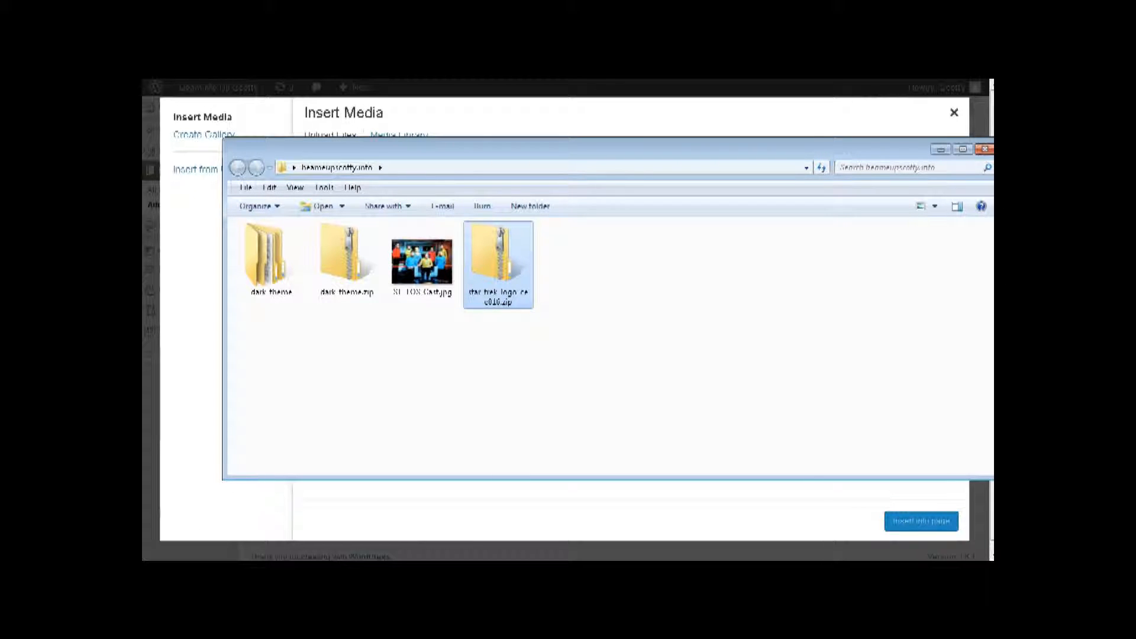
drag(319, 152, 165, 310)
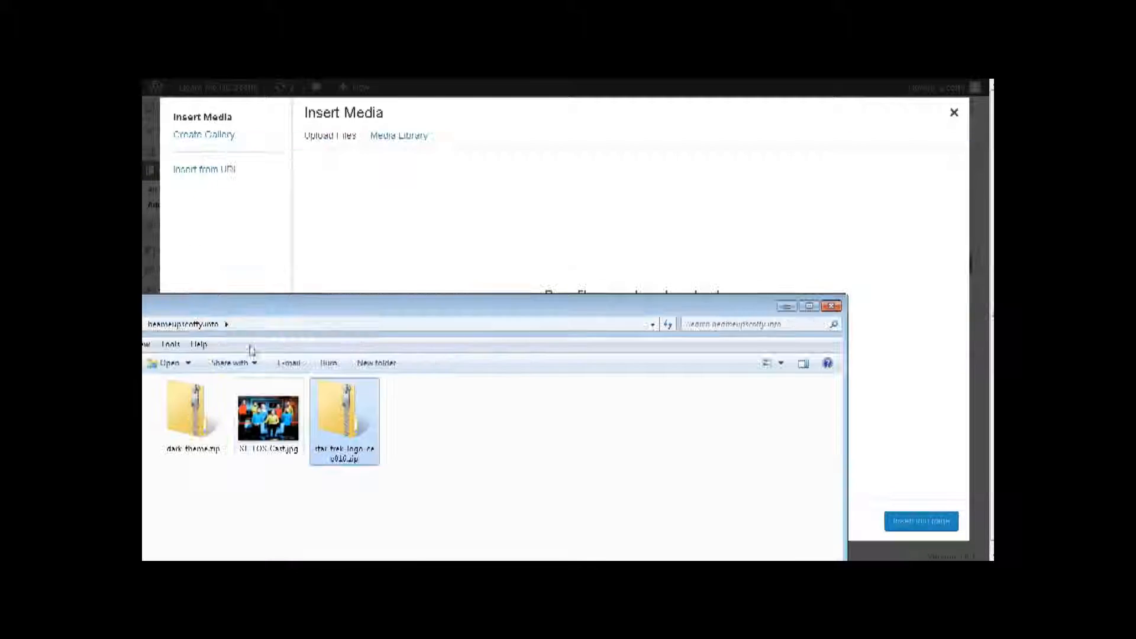
drag(278, 424, 617, 272)
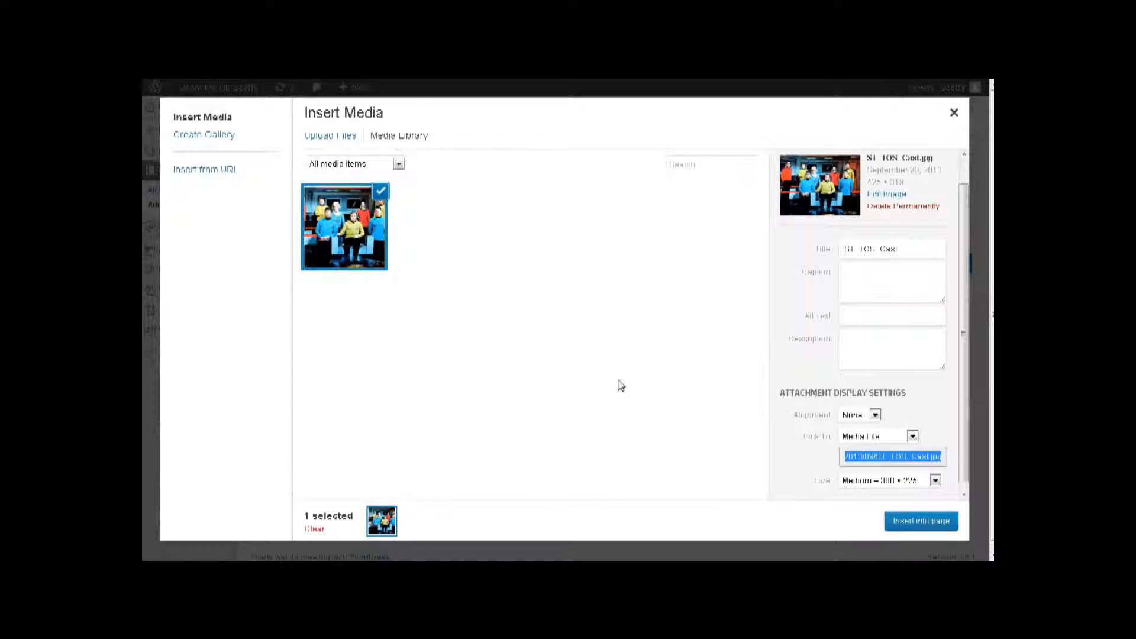
scroll(794, 336, down, 1)
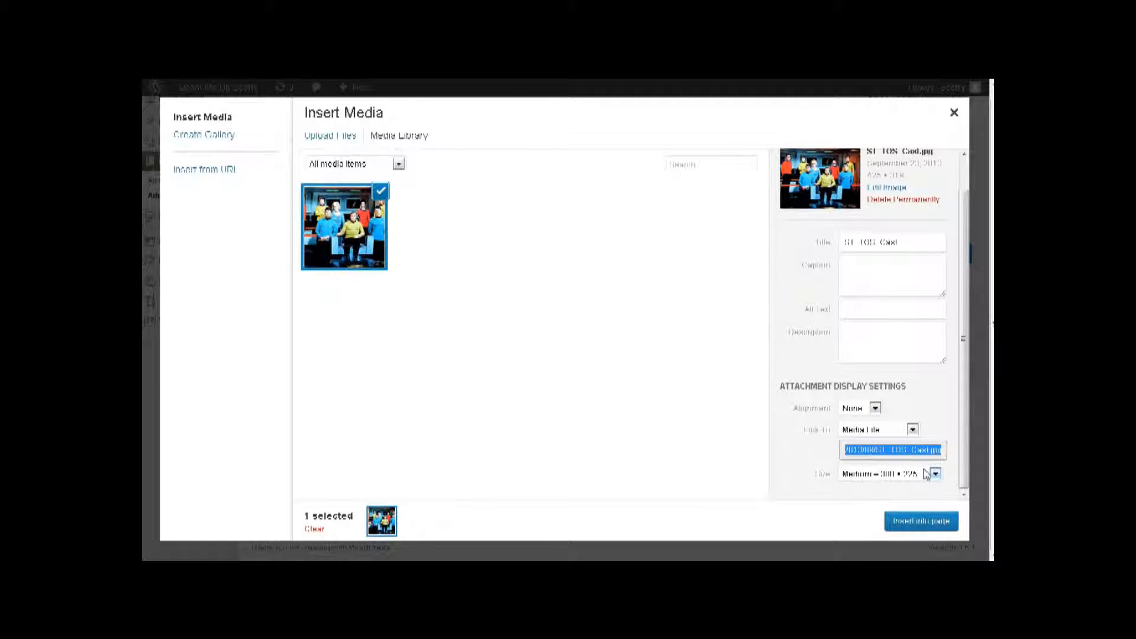
scroll(856, 342, up, 1)
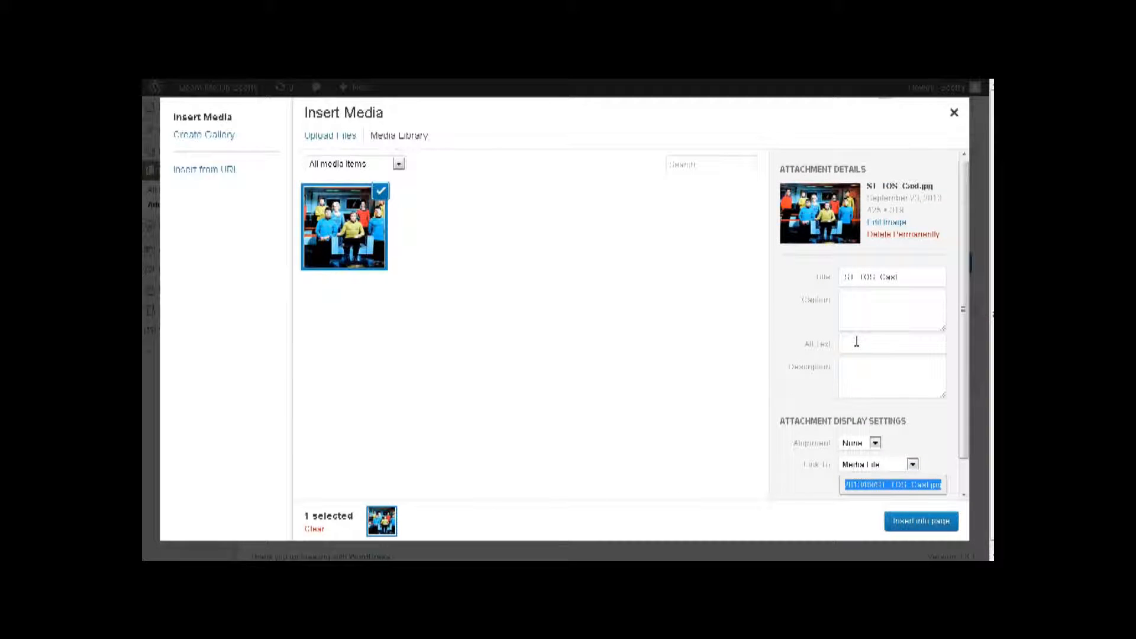
- Close the media inserter and copy the Wikipedia Star Trek article's opening paragraphs
click(954, 112)
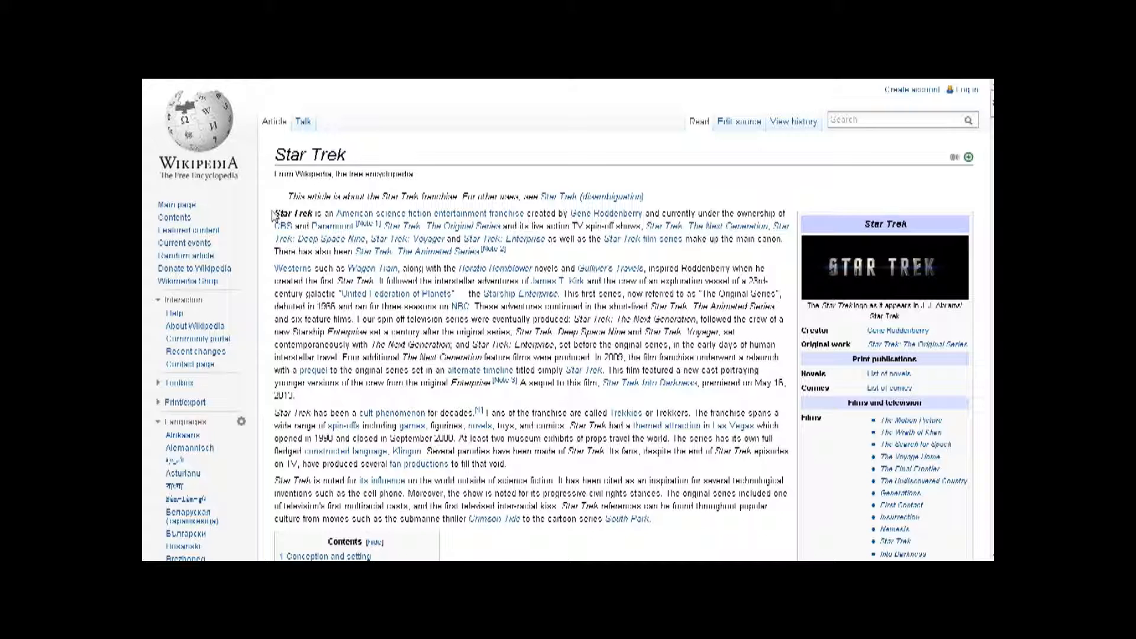
drag(272, 212, 466, 251)
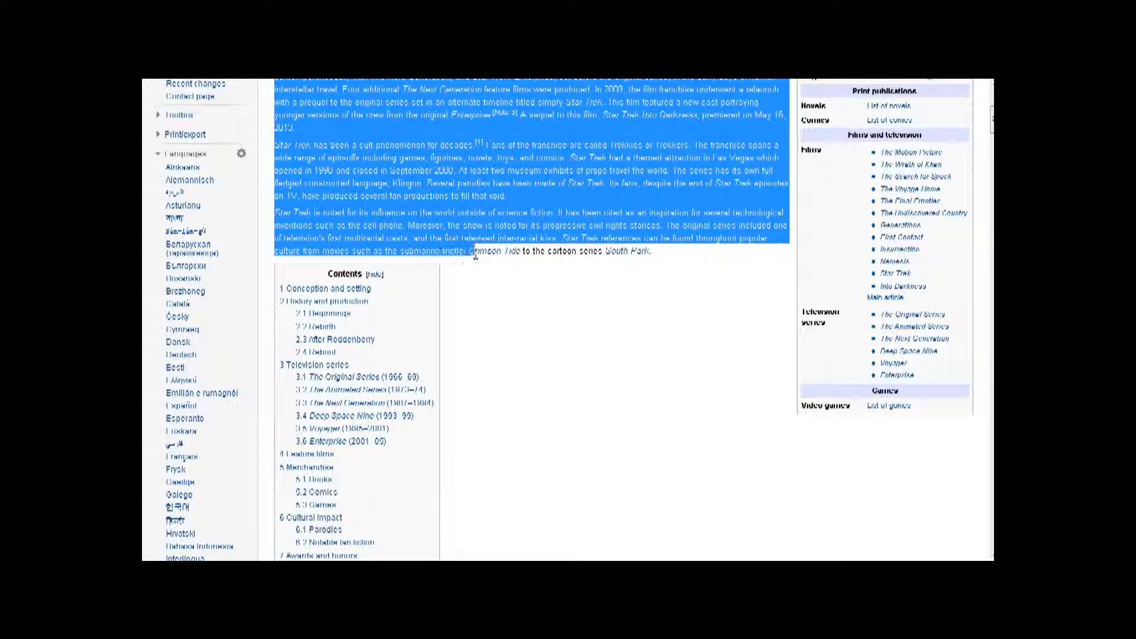
right_click(461, 196)
click(476, 197)
- Back in the page editor, select the placeholder word Welcome
key(ctrl+Tab)
drag(310, 235, 258, 236)
mouse_move(165, 258)
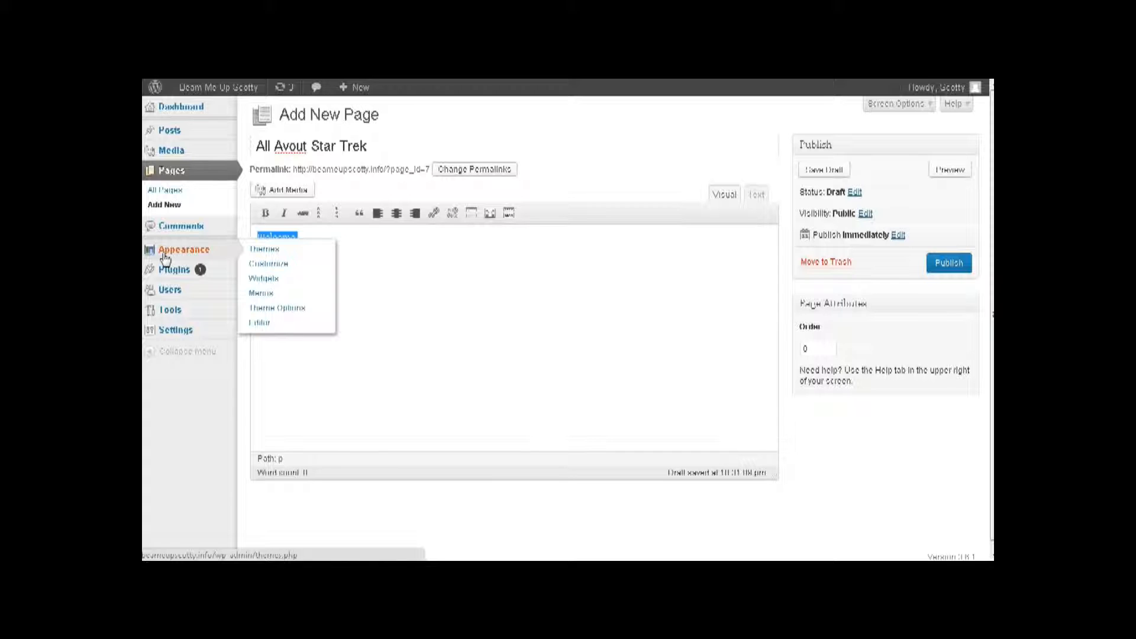
- Paste the copied Star Trek introduction over Welcome
key(ctrl+v)
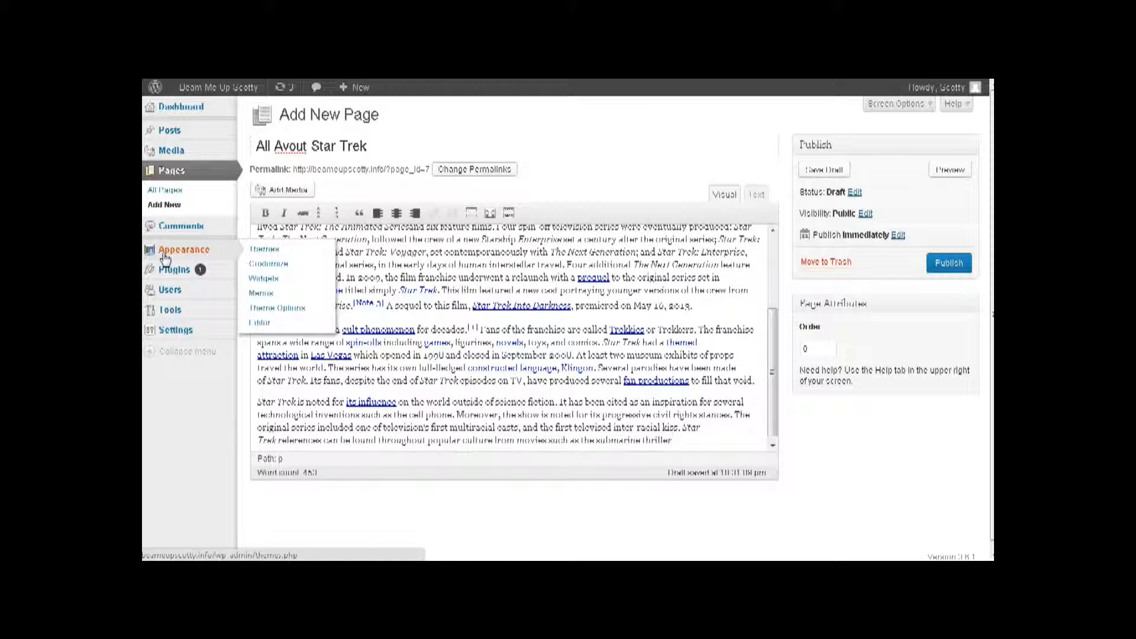
scroll(471, 349, down, 1)
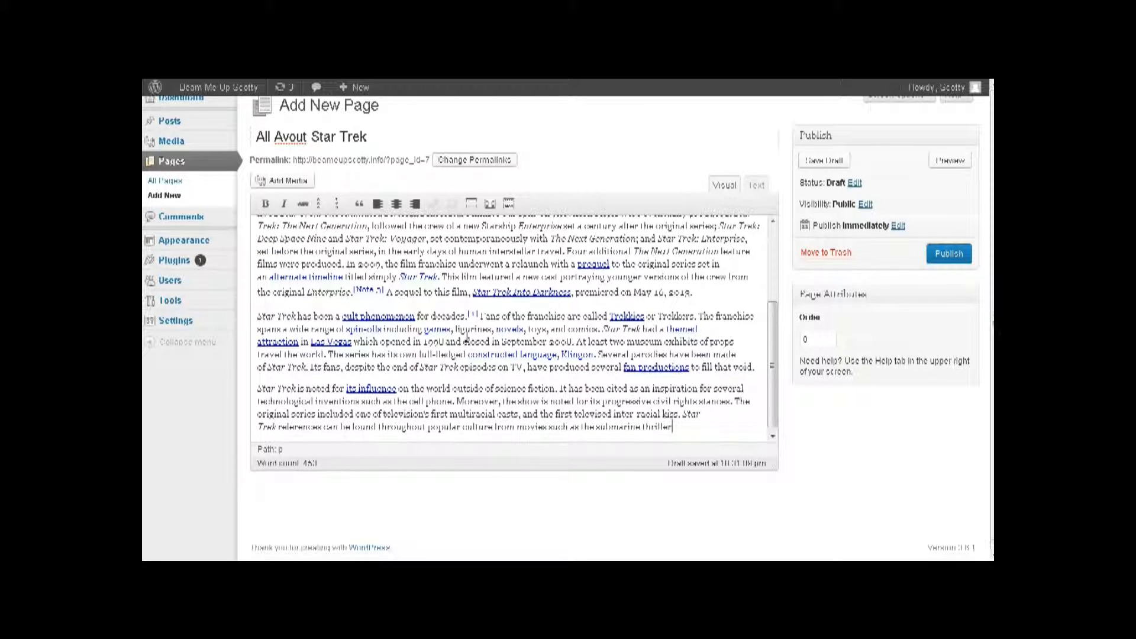
scroll(602, 266, up, 10)
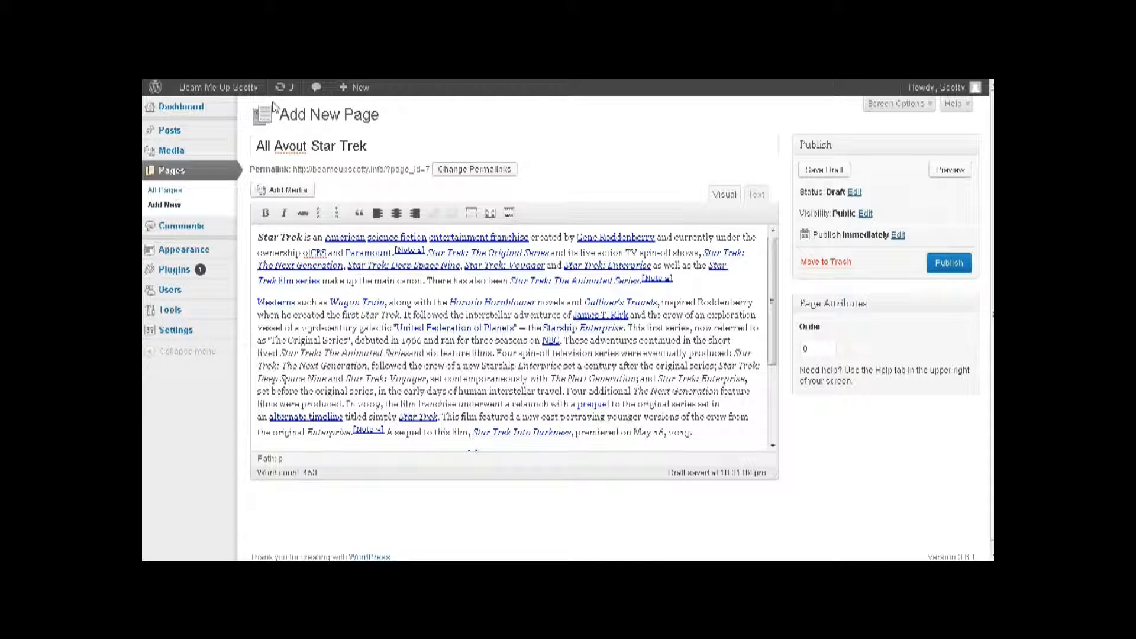
- Insert the ST_TOS_Cast.jpg cast photo at the start of the text and select it
click(264, 237)
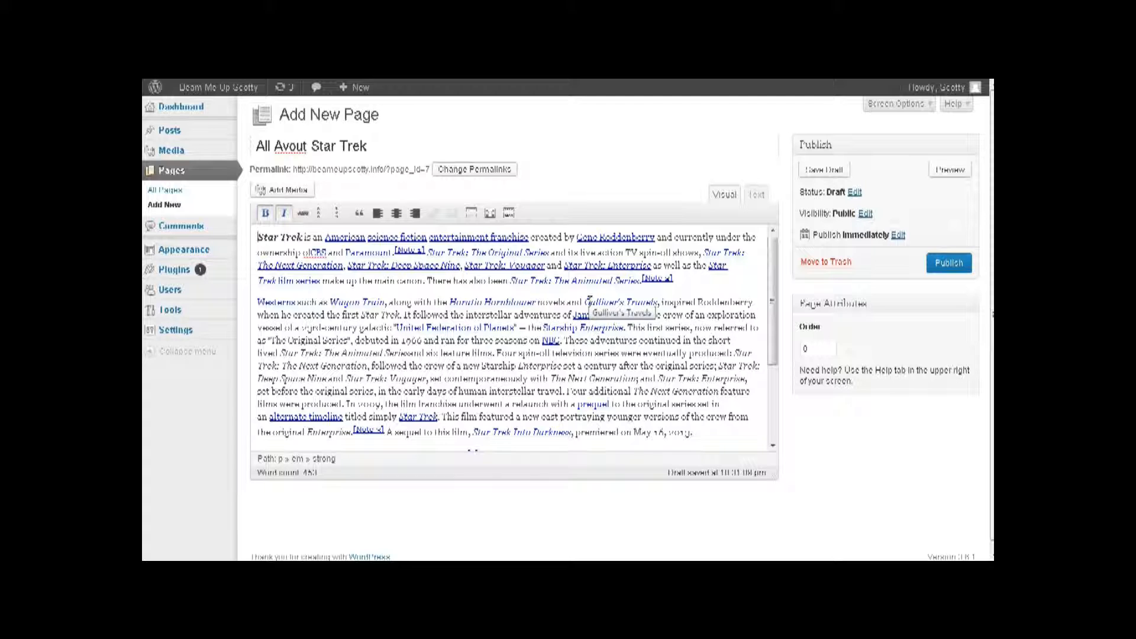
click(284, 190)
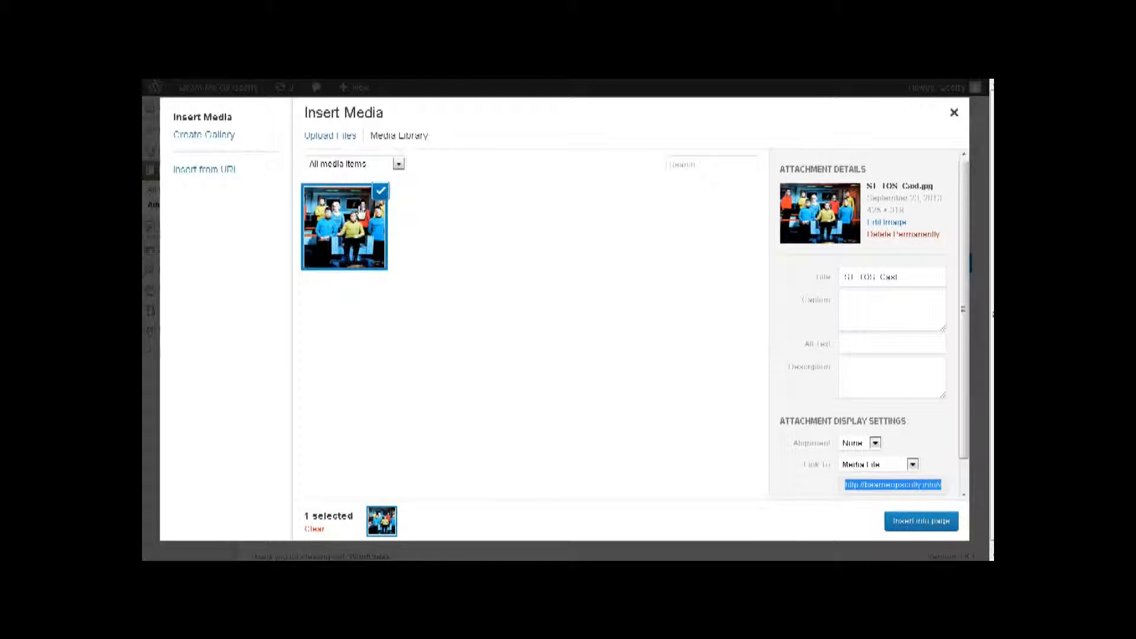
scroll(875, 435, down, 1)
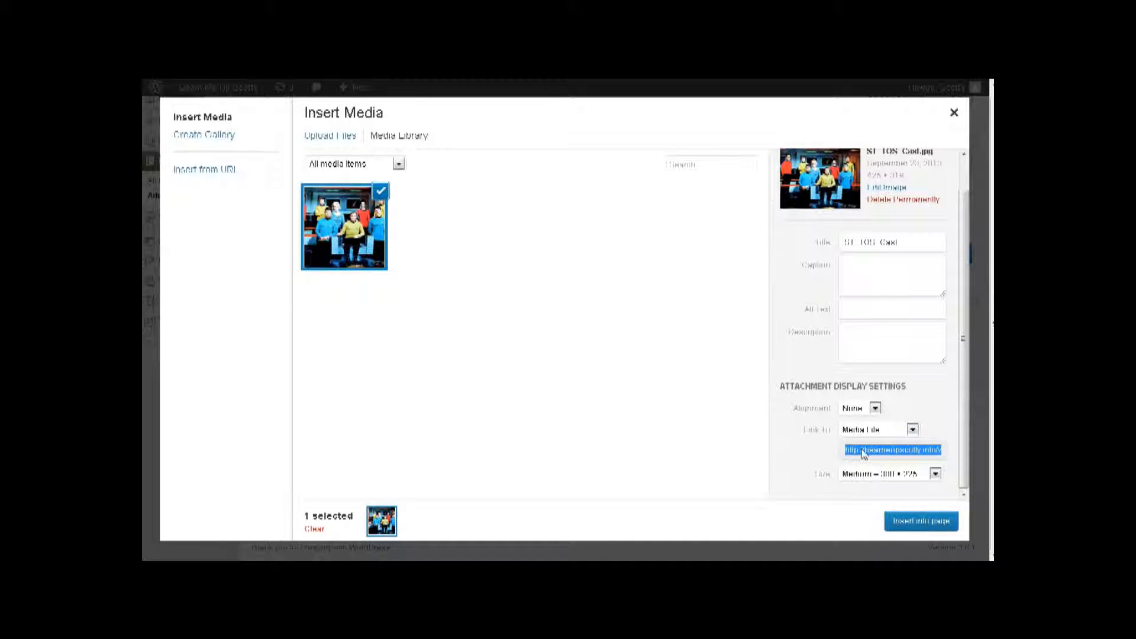
click(928, 521)
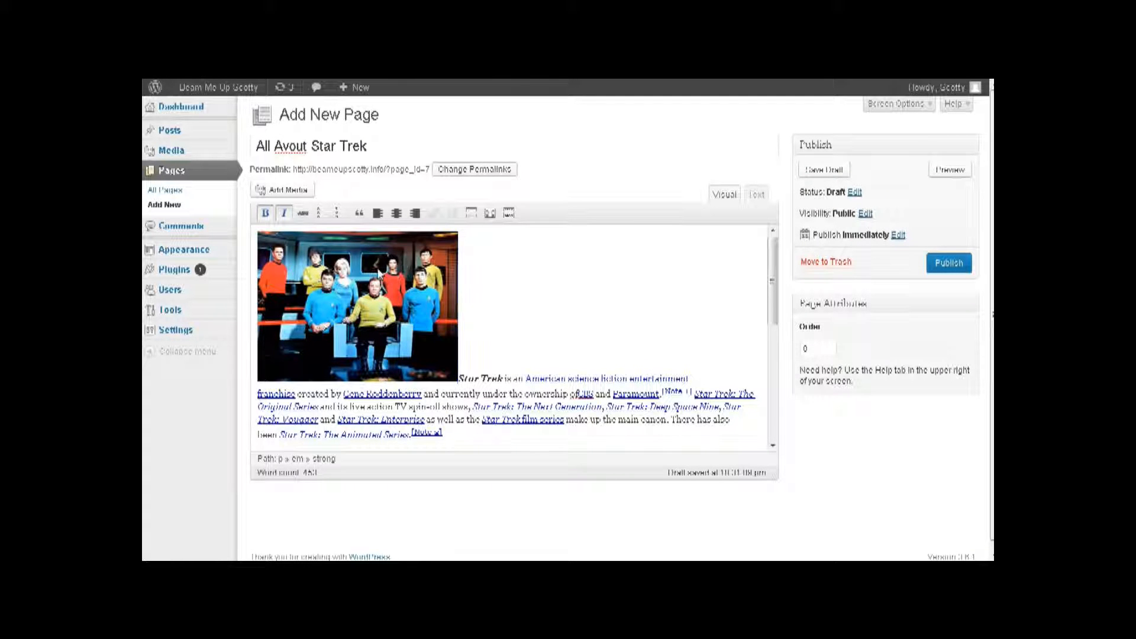
click(379, 272)
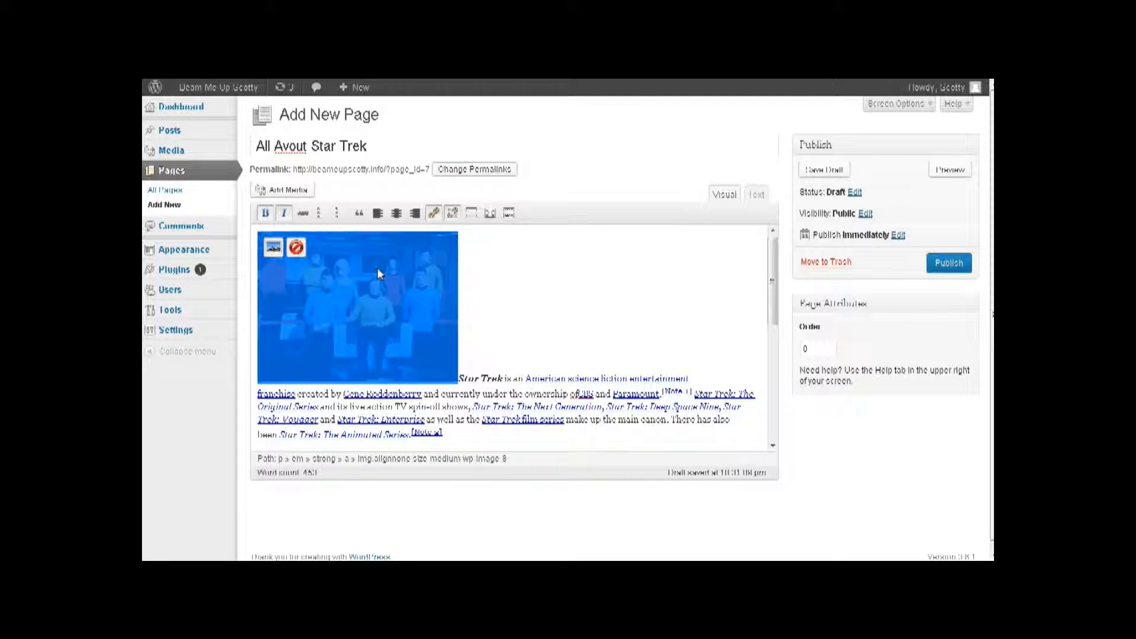
- Left-align the cast photo, set its alt text to 'star trek' and remove its link
click(273, 249)
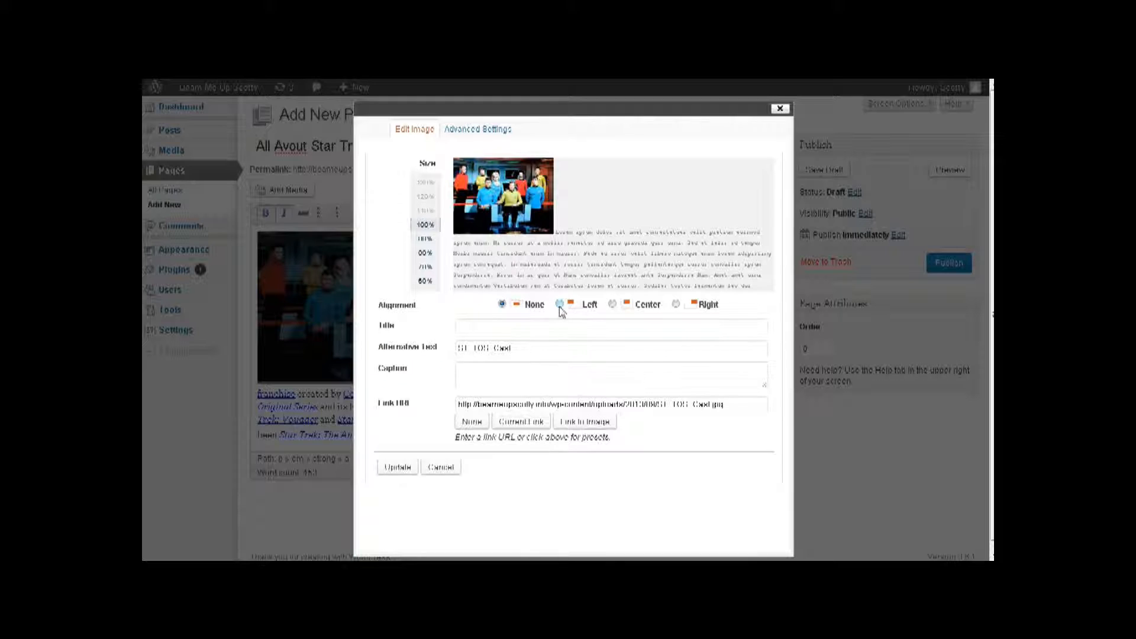
click(559, 304)
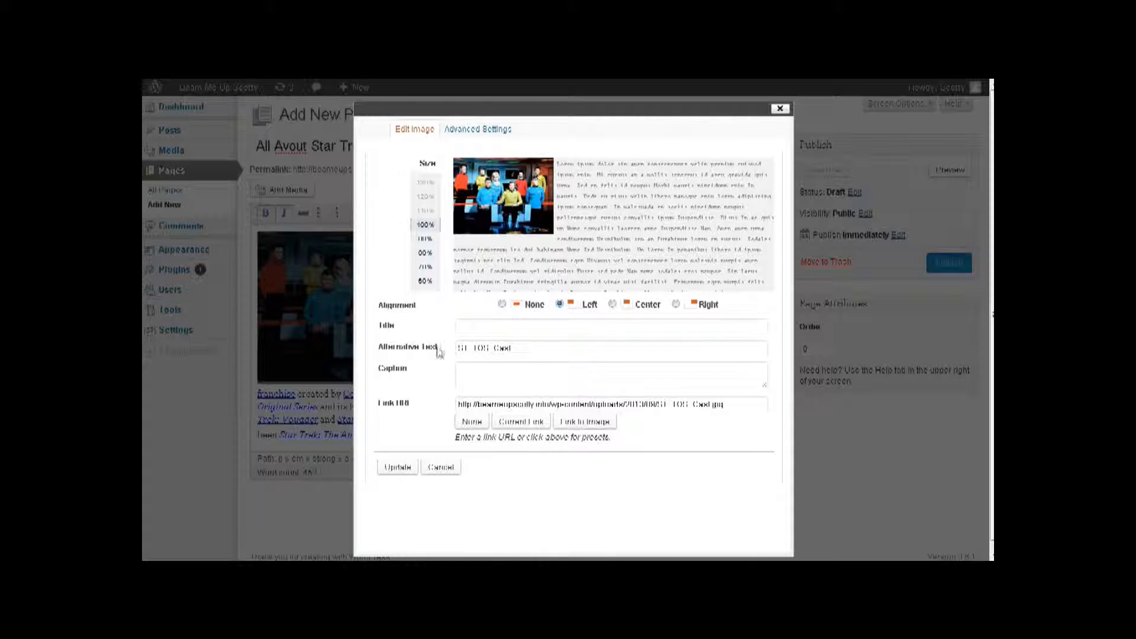
drag(518, 349, 334, 348)
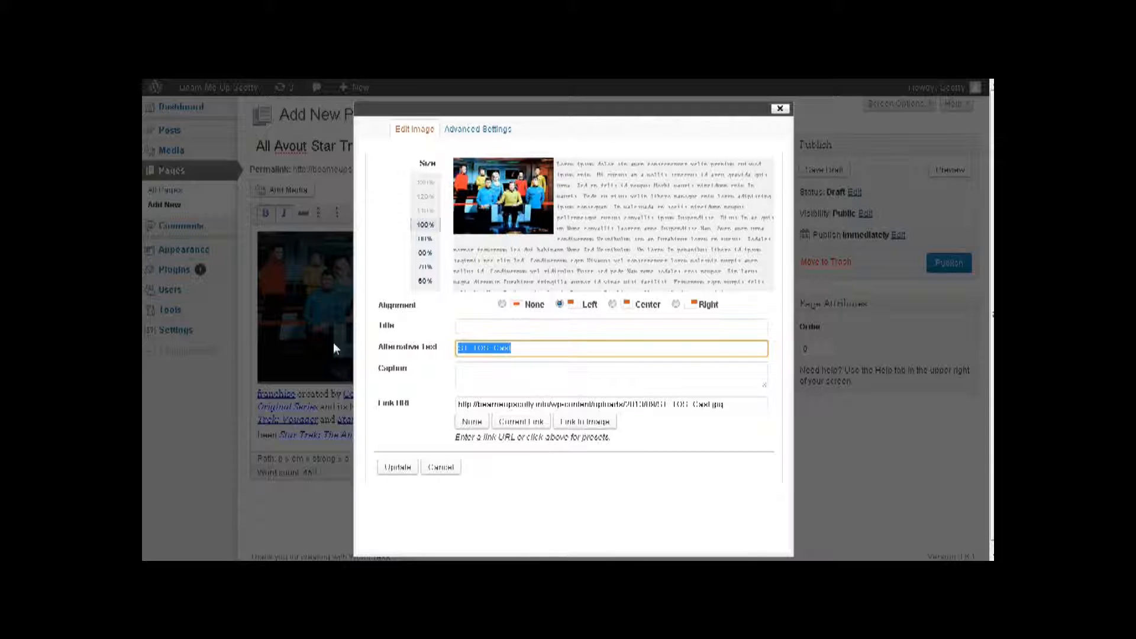
text(s)
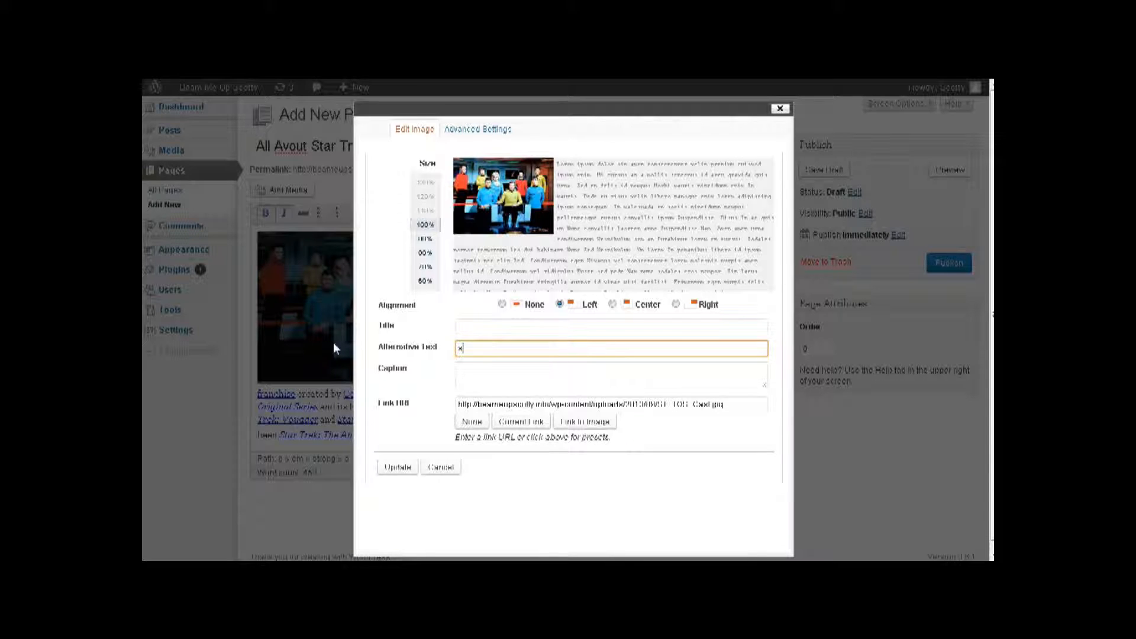
text(tar trek)
click(610, 404)
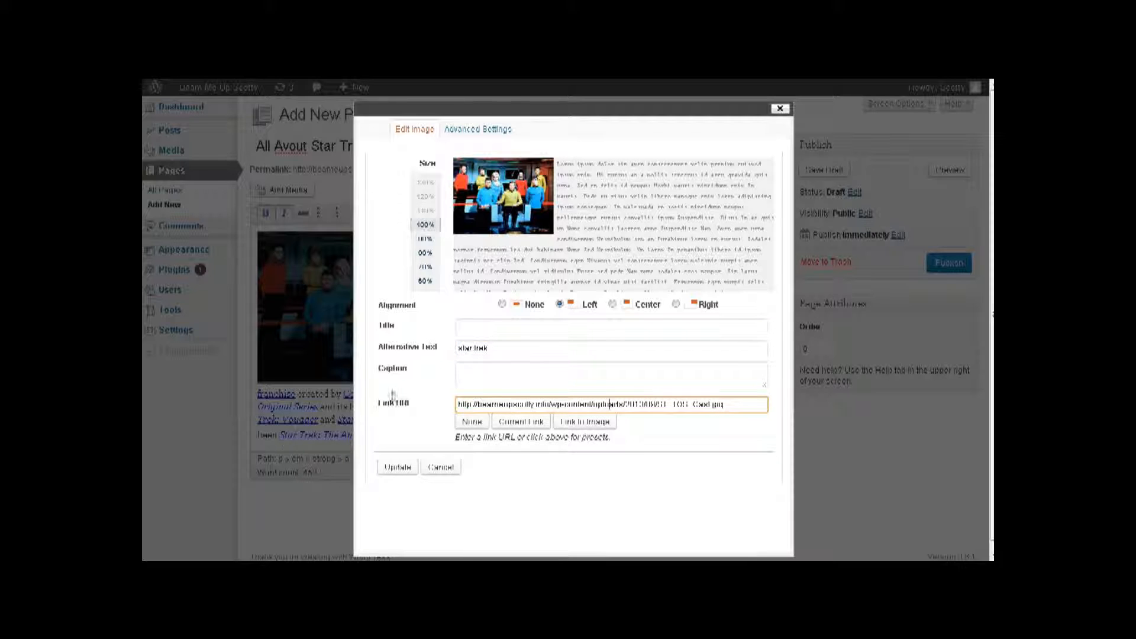
click(471, 423)
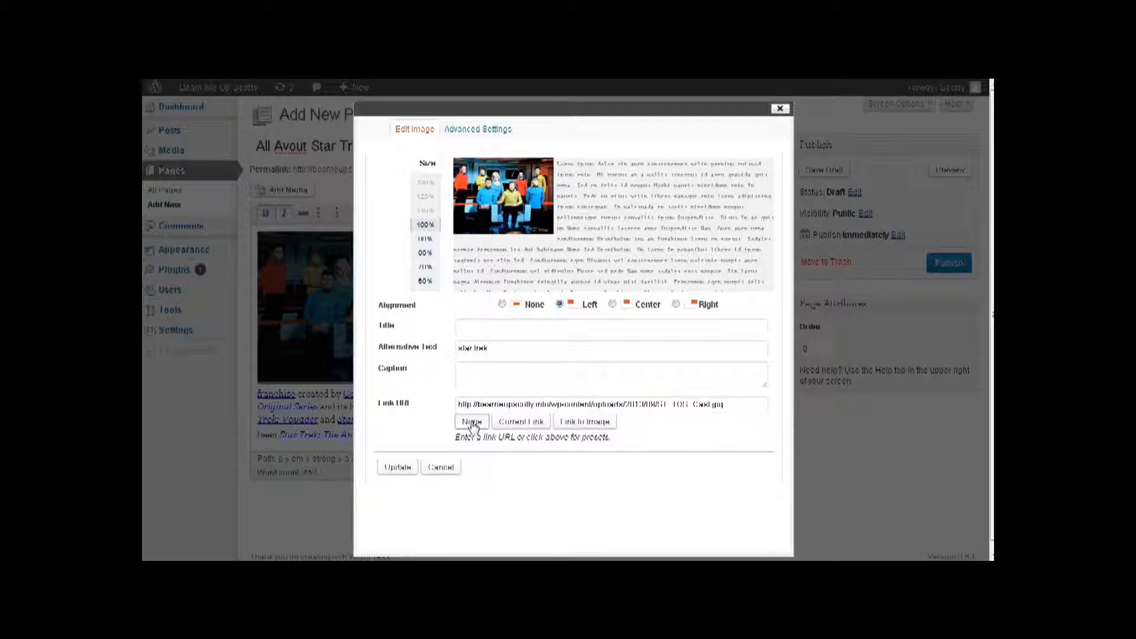
click(397, 468)
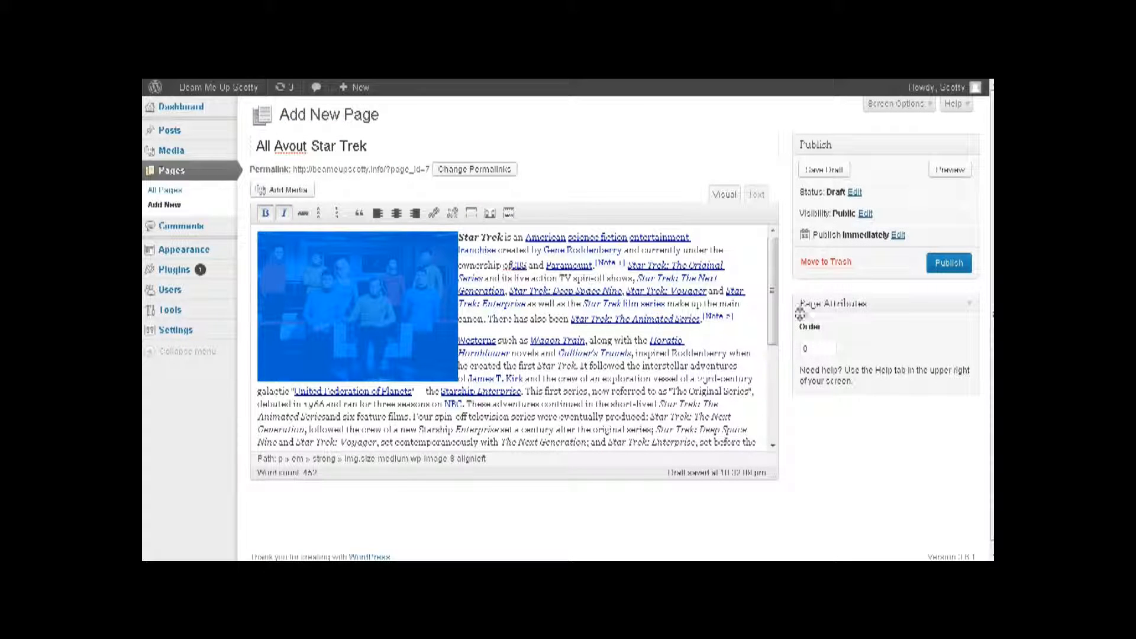
- Publish the page, enable the Discussion box in Screen Options, and update the page
click(948, 264)
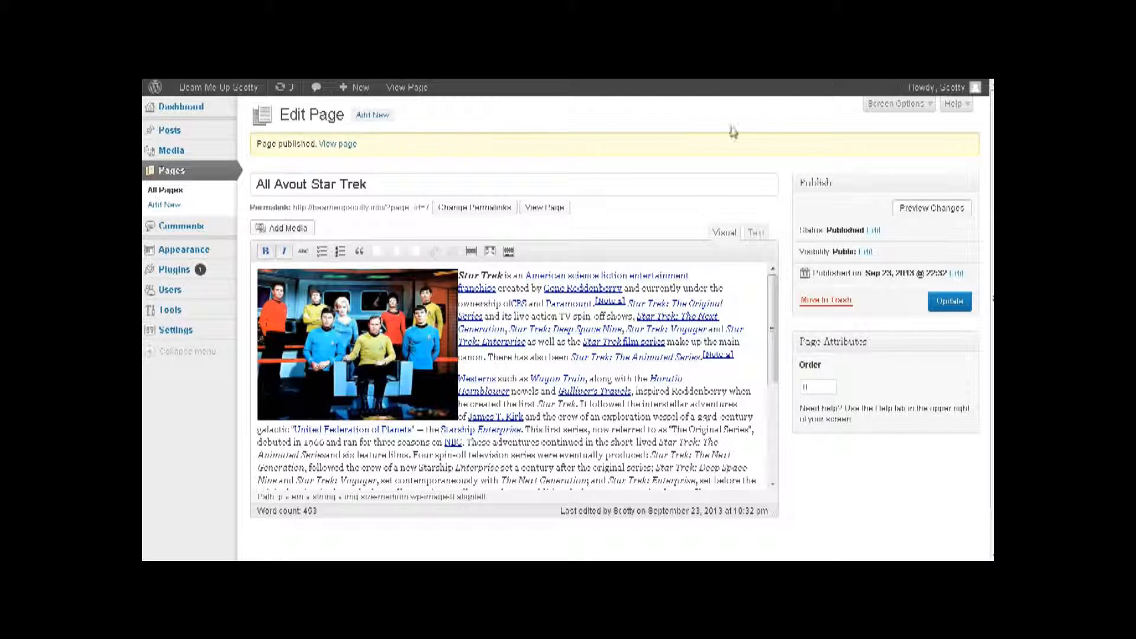
click(913, 107)
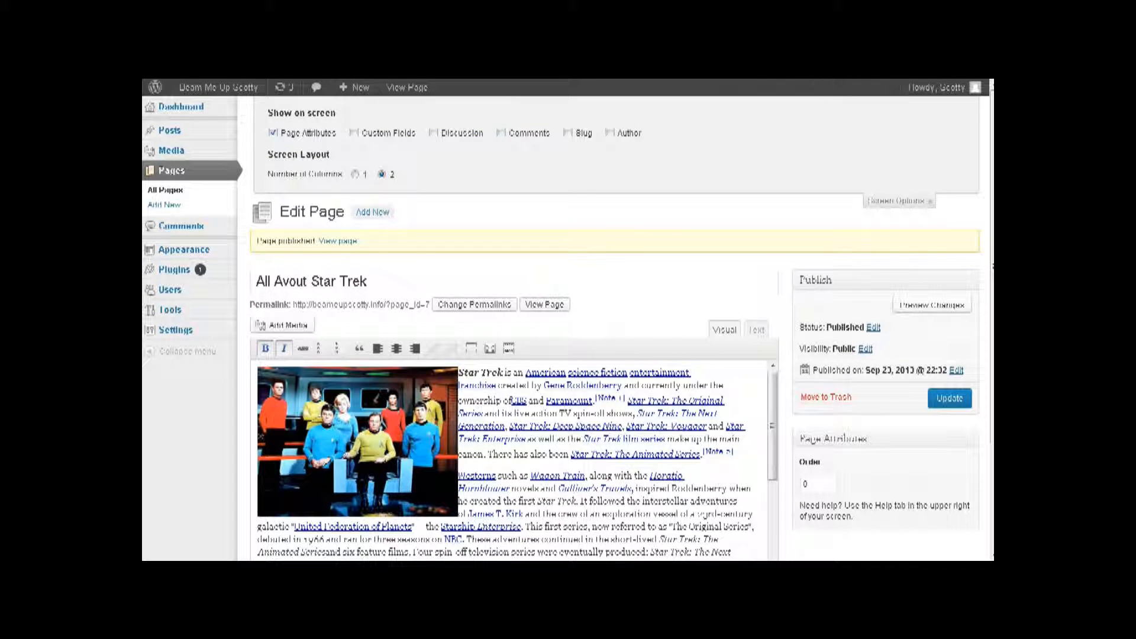
click(434, 135)
scroll(832, 279, down, 3)
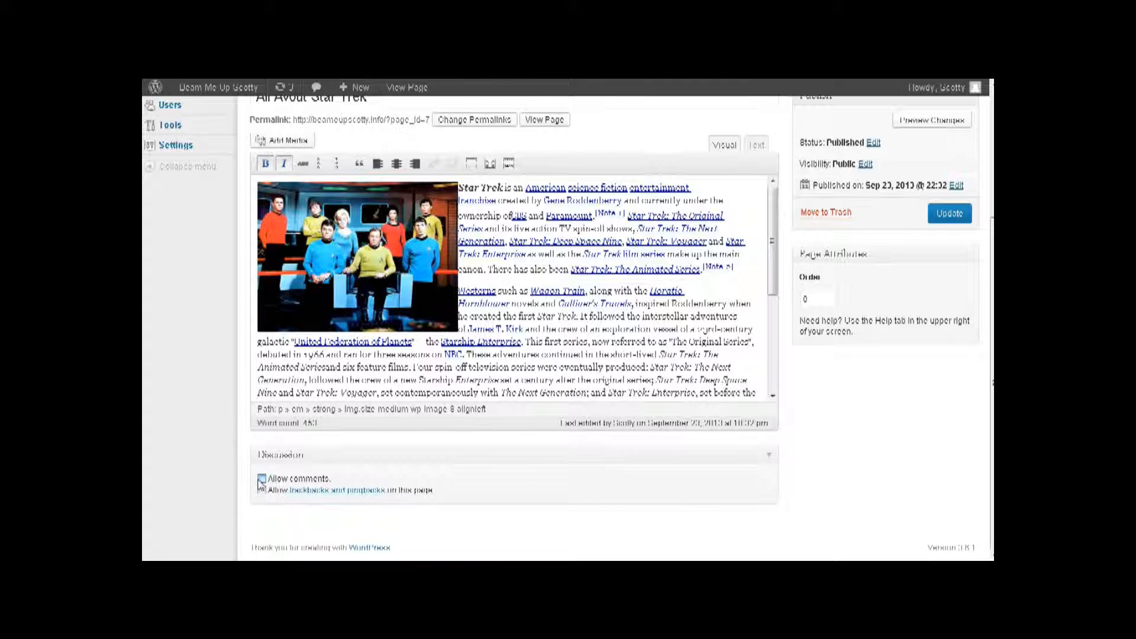
scroll(685, 336, up, 3)
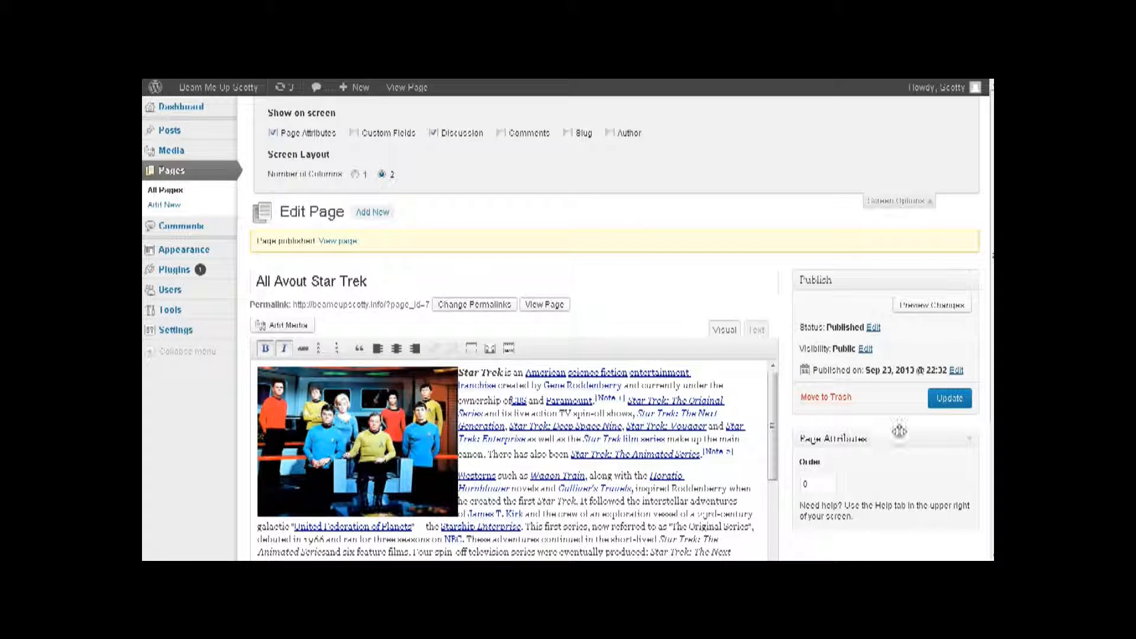
click(944, 398)
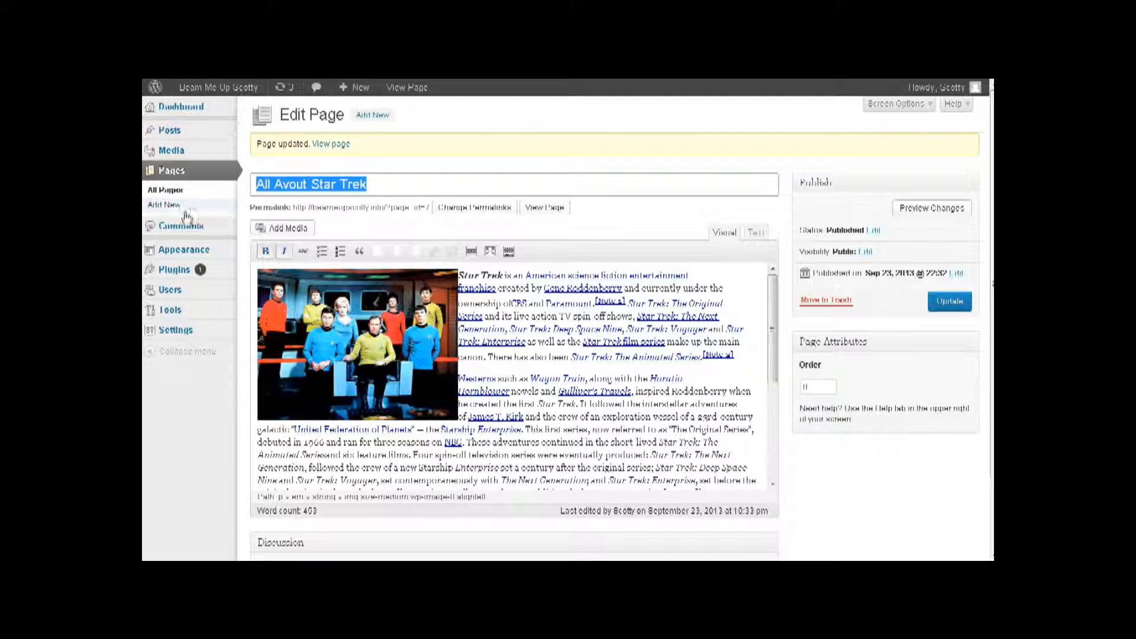
mouse_move(178, 330)
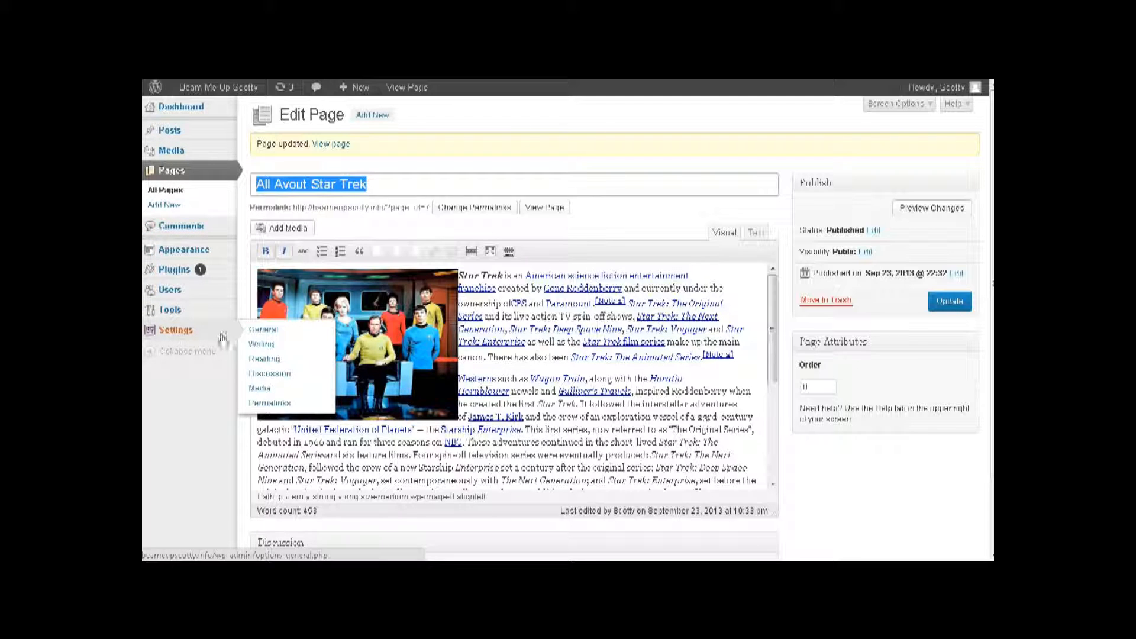
- In Settings > Discussion, untick comments, blog notifications and link notifications, then save
click(282, 379)
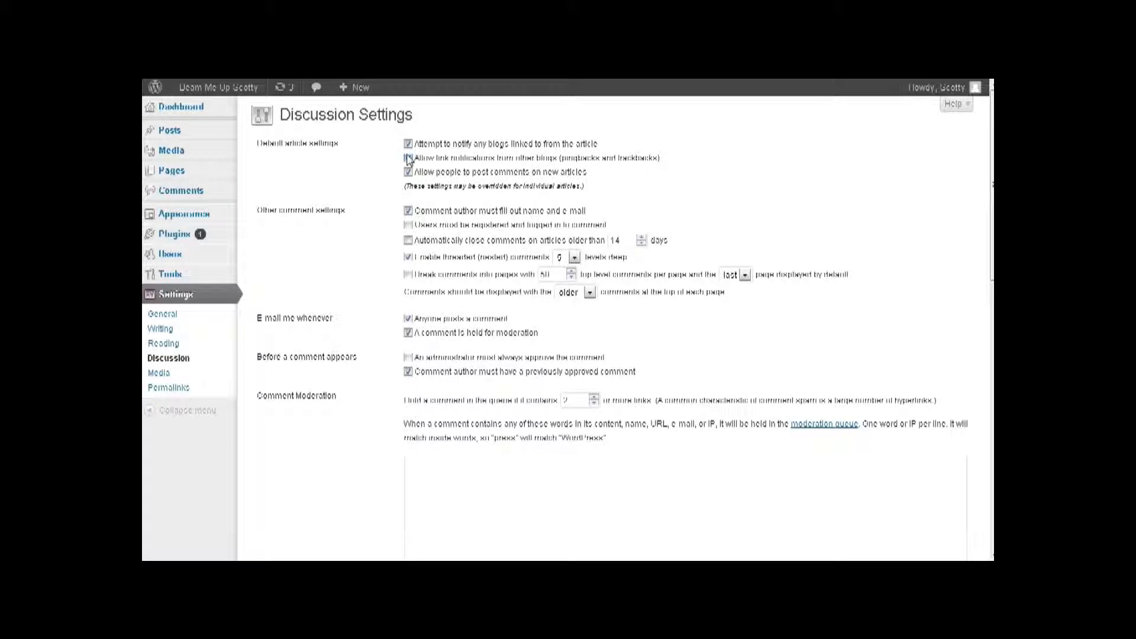
click(409, 172)
click(408, 144)
click(434, 159)
scroll(357, 267, down, 5)
scroll(357, 265, down, 7)
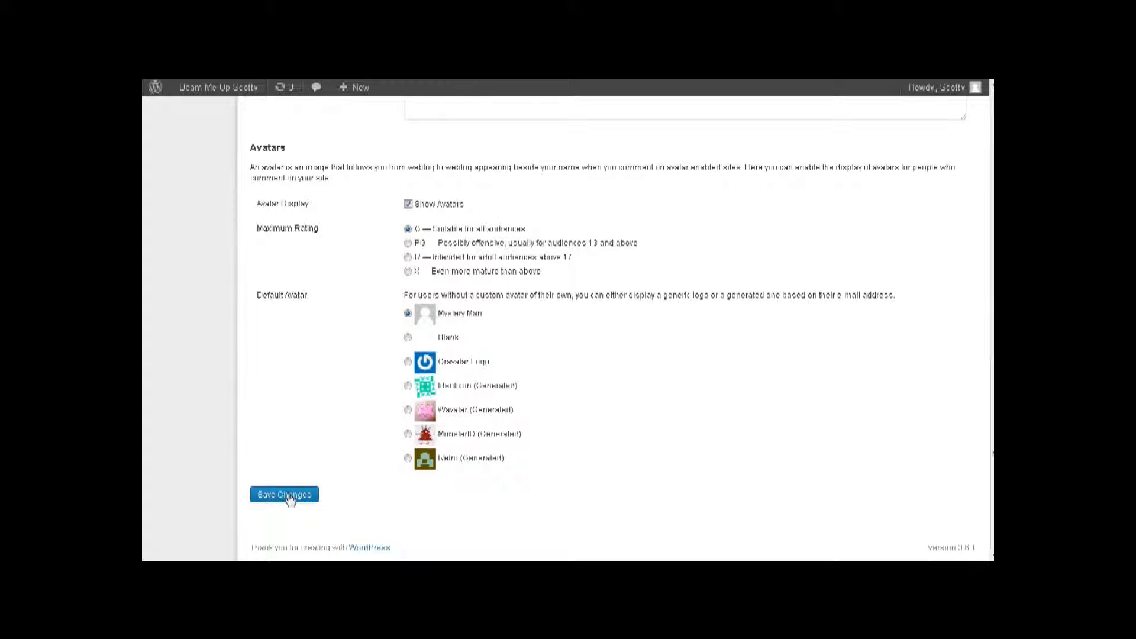
click(289, 497)
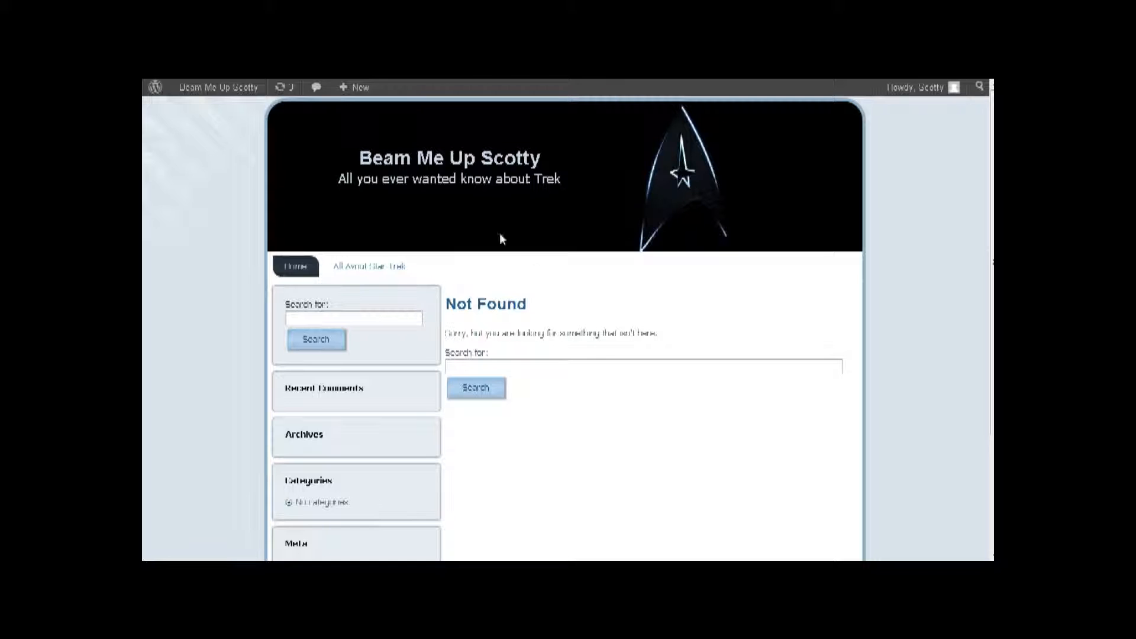
- Return to the admin Dashboard through the site name menu in the admin bar
mouse_move(212, 87)
click(206, 114)
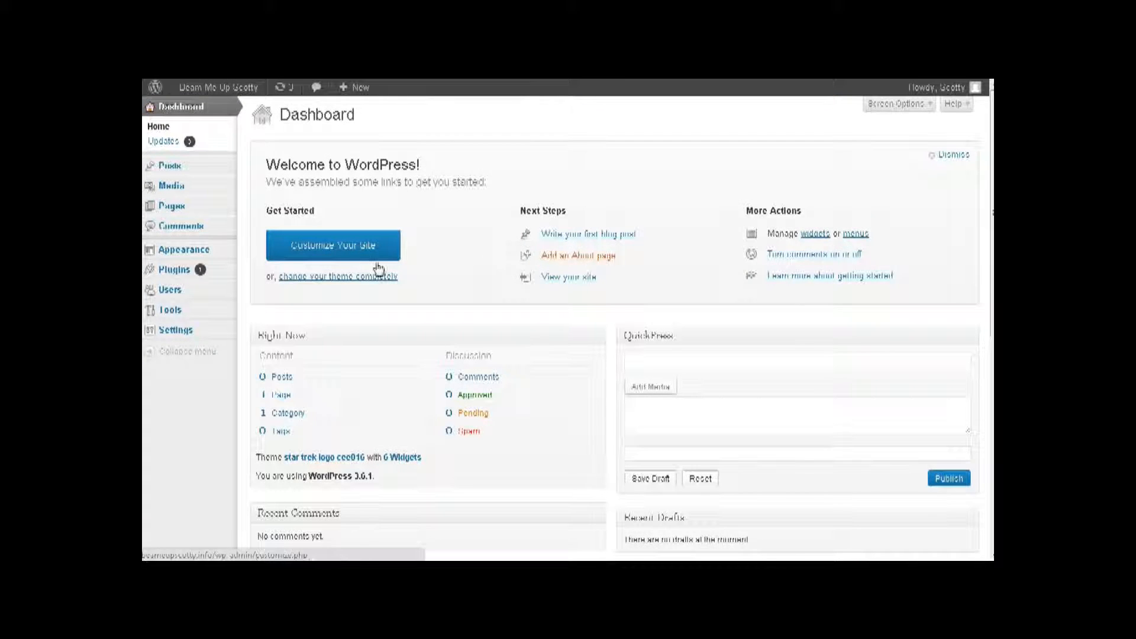
scroll(379, 269, down, 2)
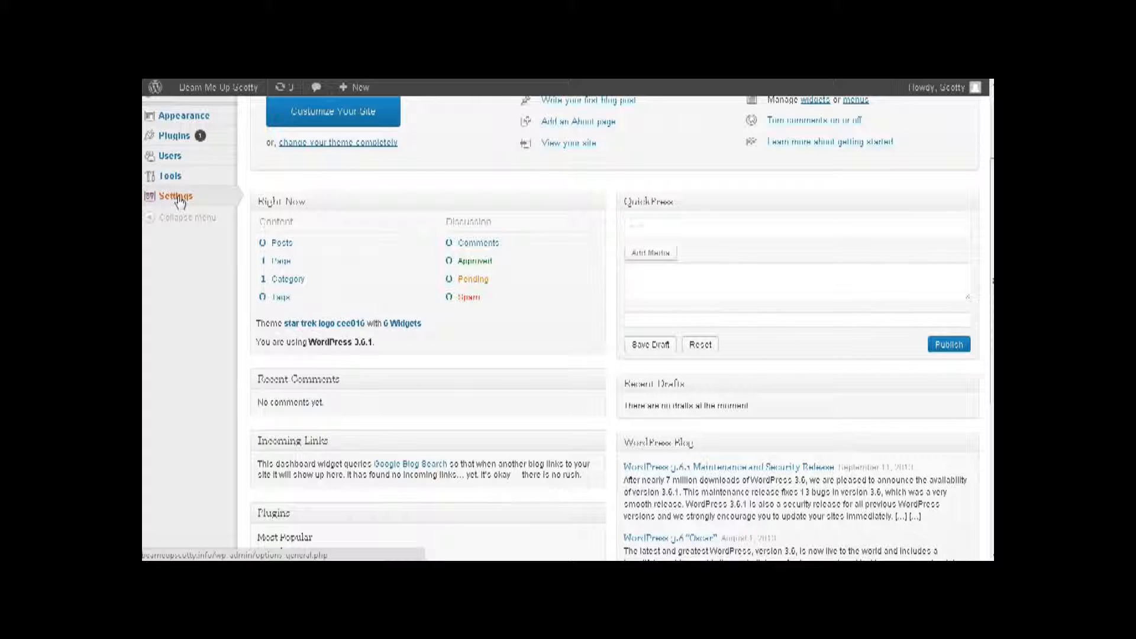
- In Reading Settings, set All Avout Star Trek as the static front page and save
mouse_move(186, 197)
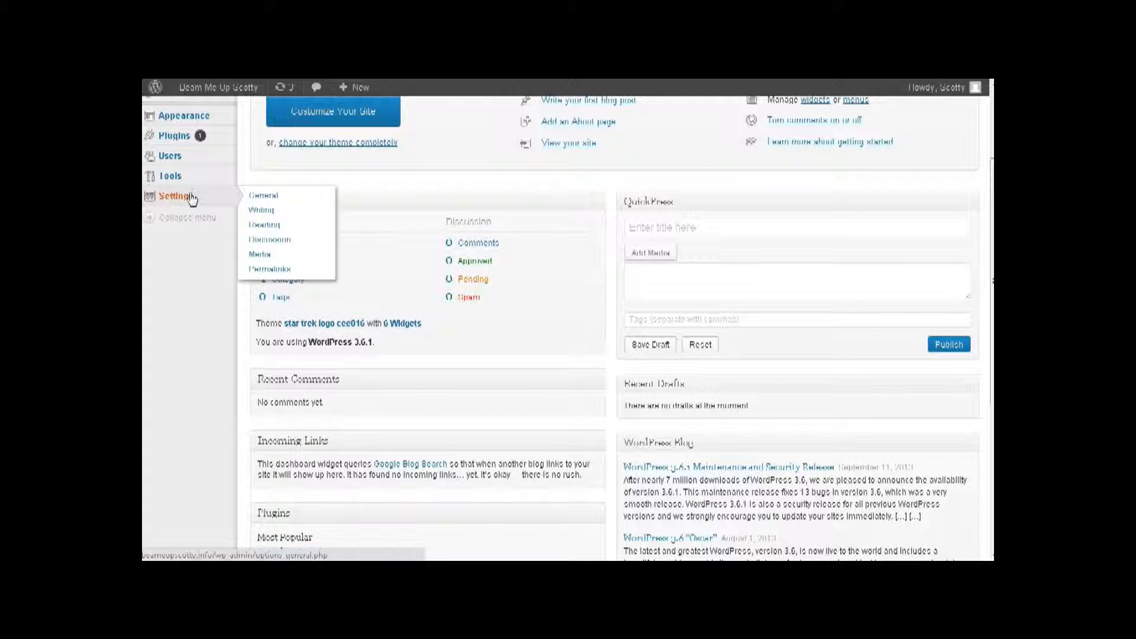
click(266, 228)
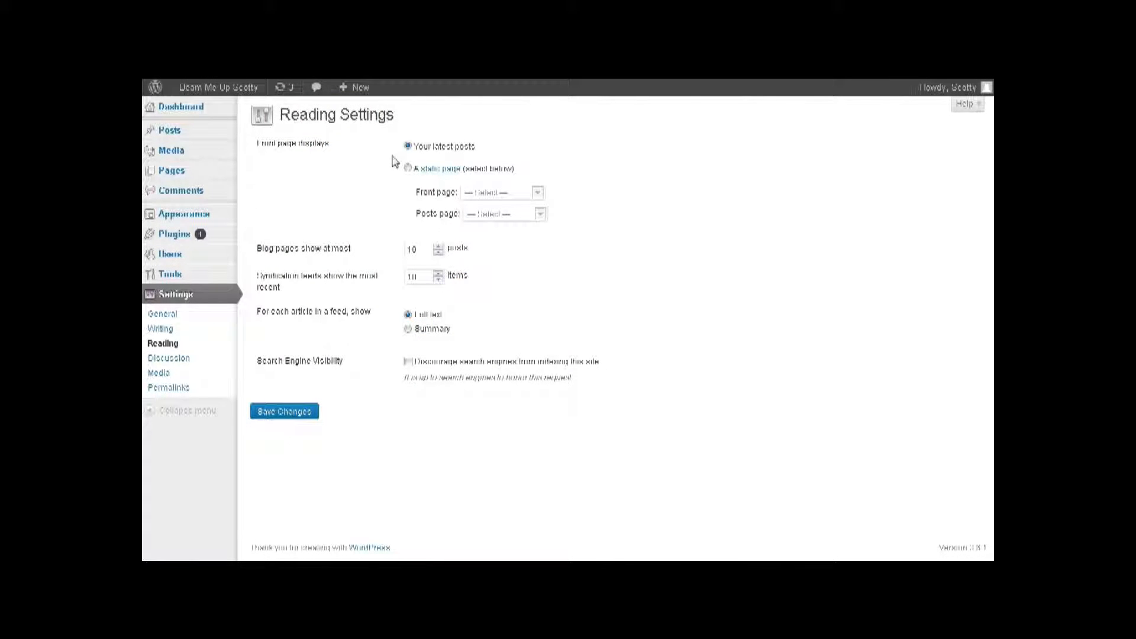
click(407, 168)
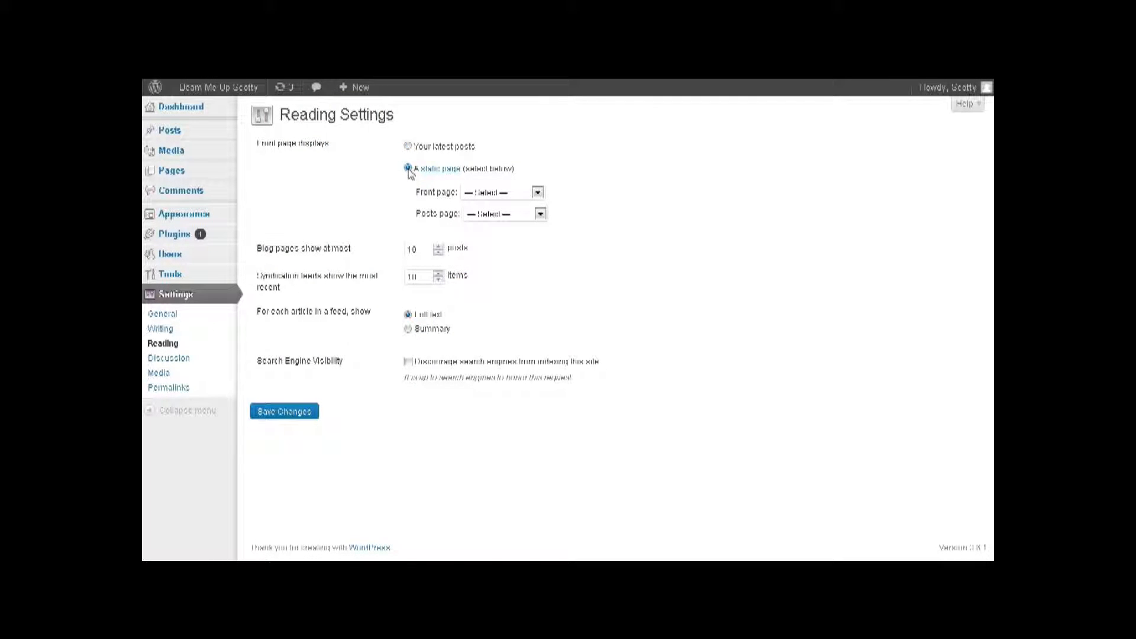
click(538, 193)
click(523, 217)
click(296, 413)
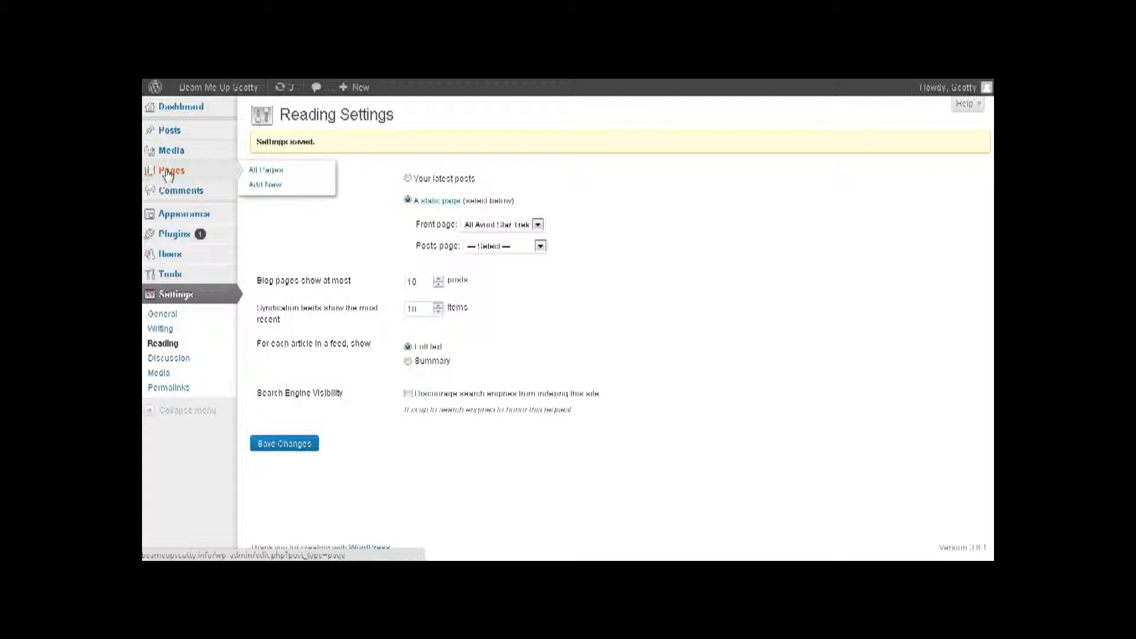
- Fix the Star Trek page title typo to 'All About Star Trek', update it, and view the live site
click(254, 172)
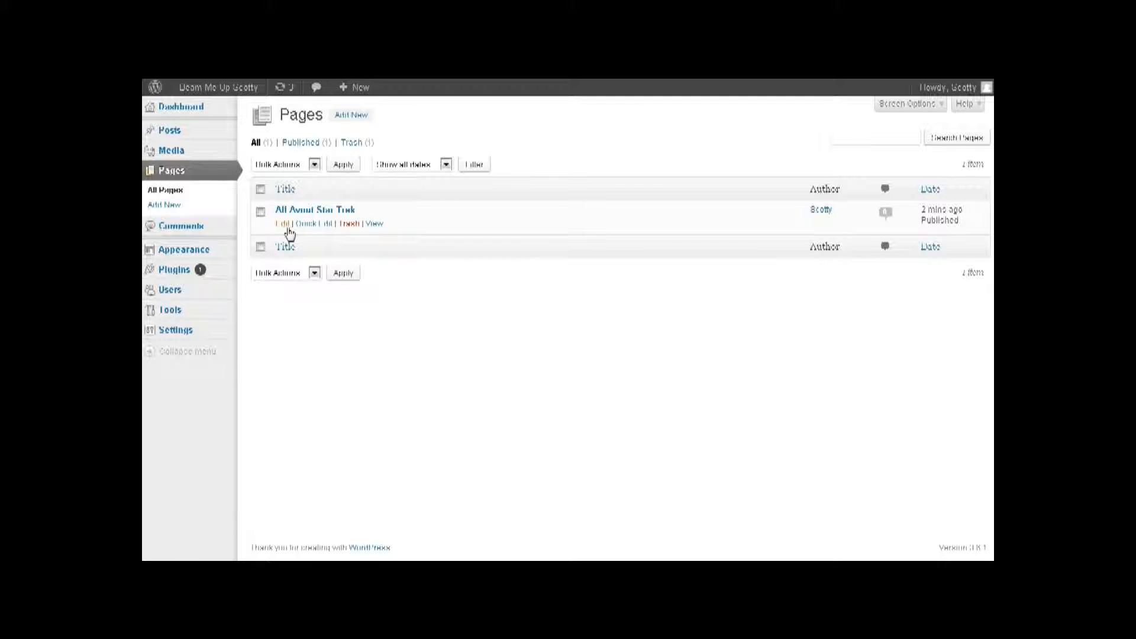
click(285, 225)
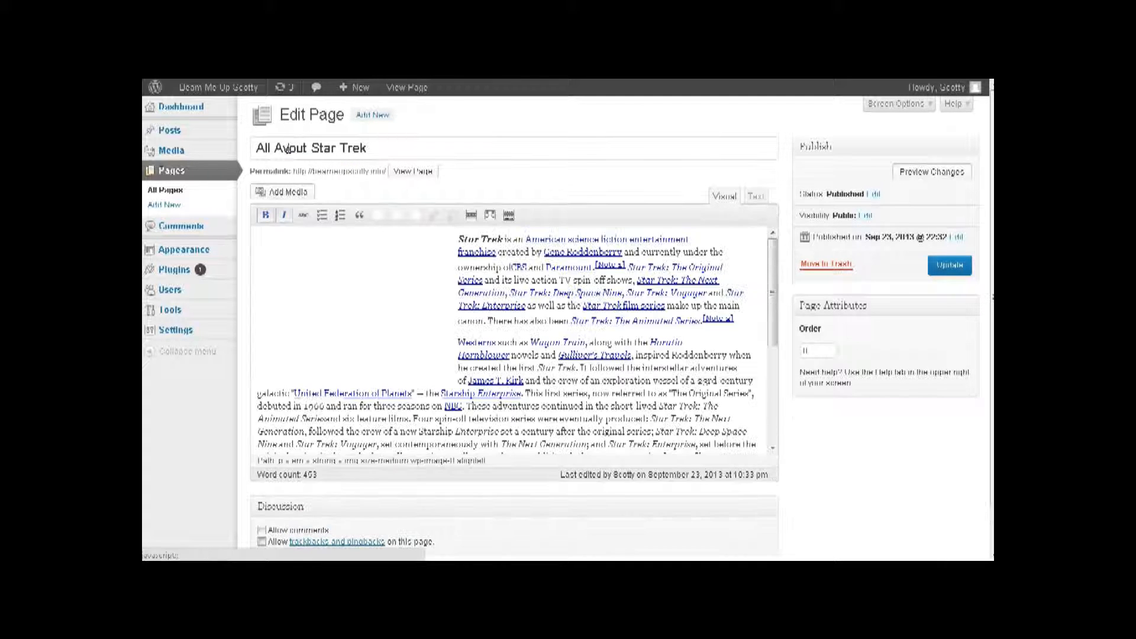
key(BackSpace)
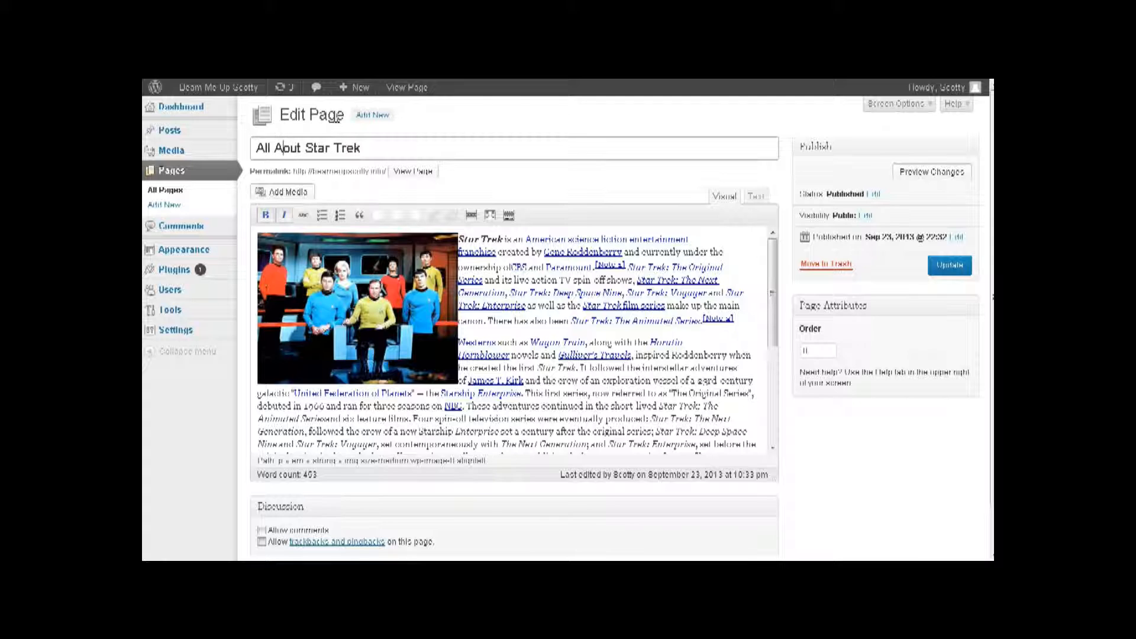
text(b)
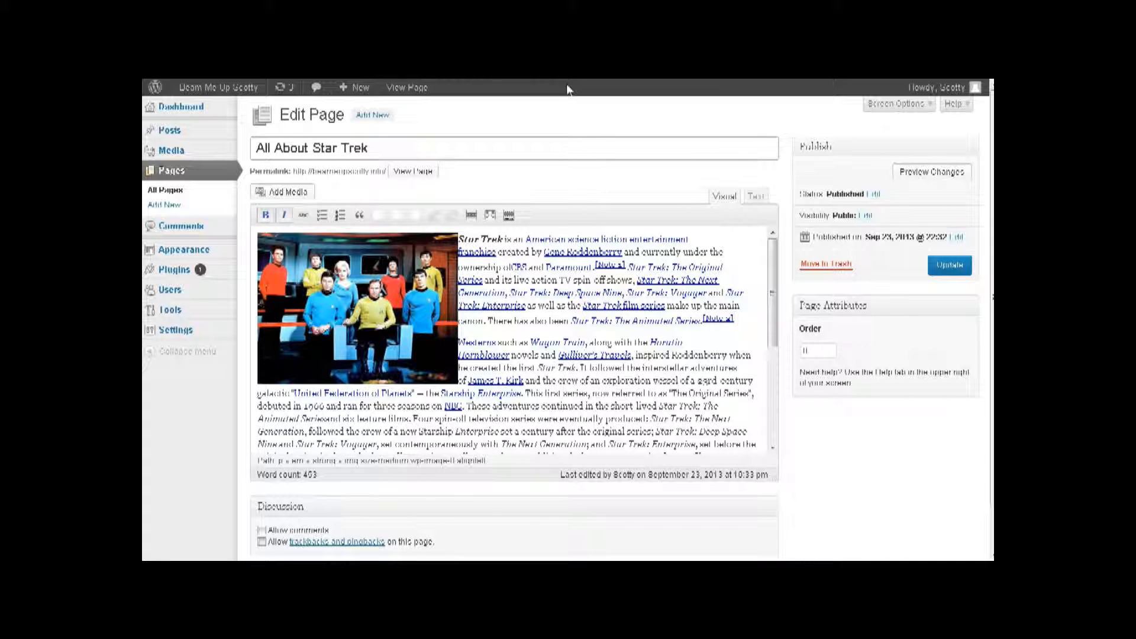
click(946, 264)
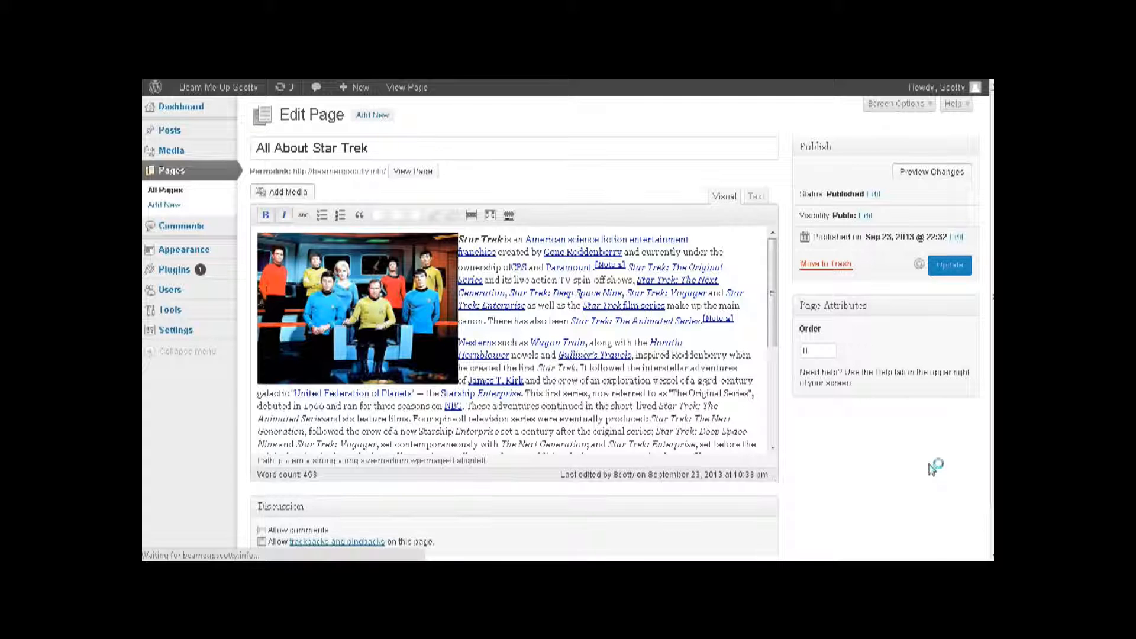
mouse_move(225, 88)
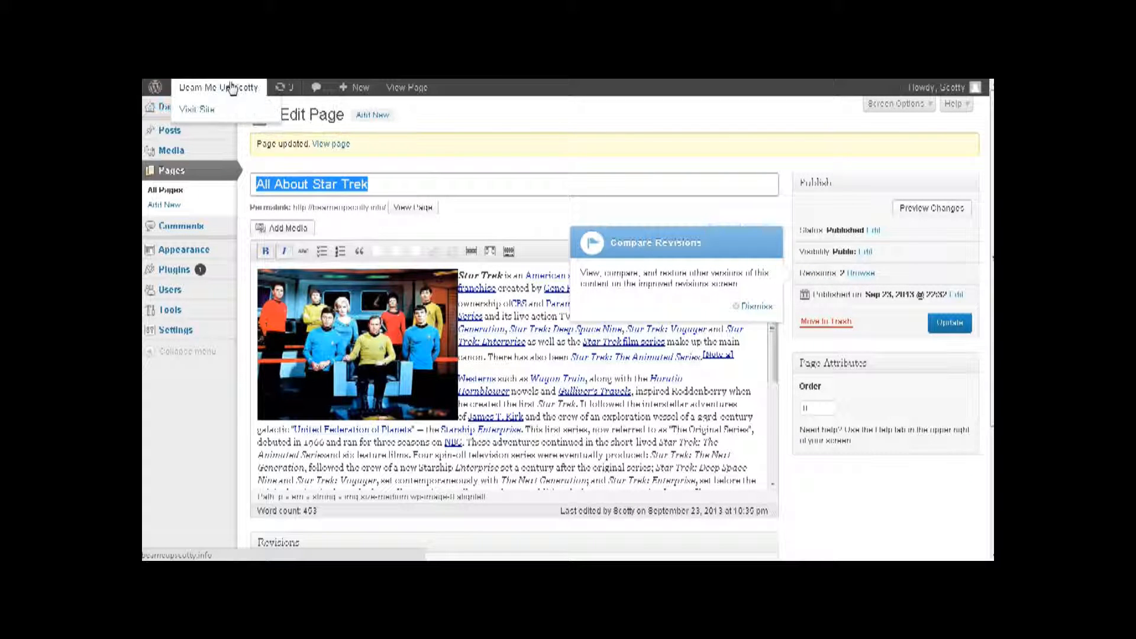
click(199, 111)
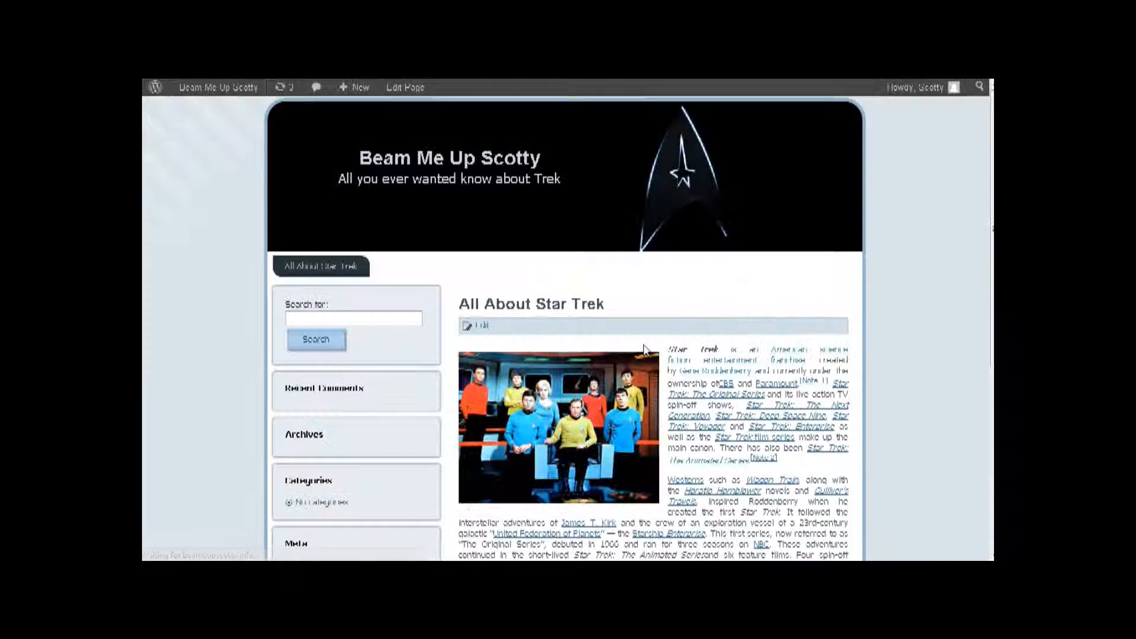
- Scroll through the live All About Star Trek front page, then go back to the admin Dashboard
scroll(782, 342, down, 3)
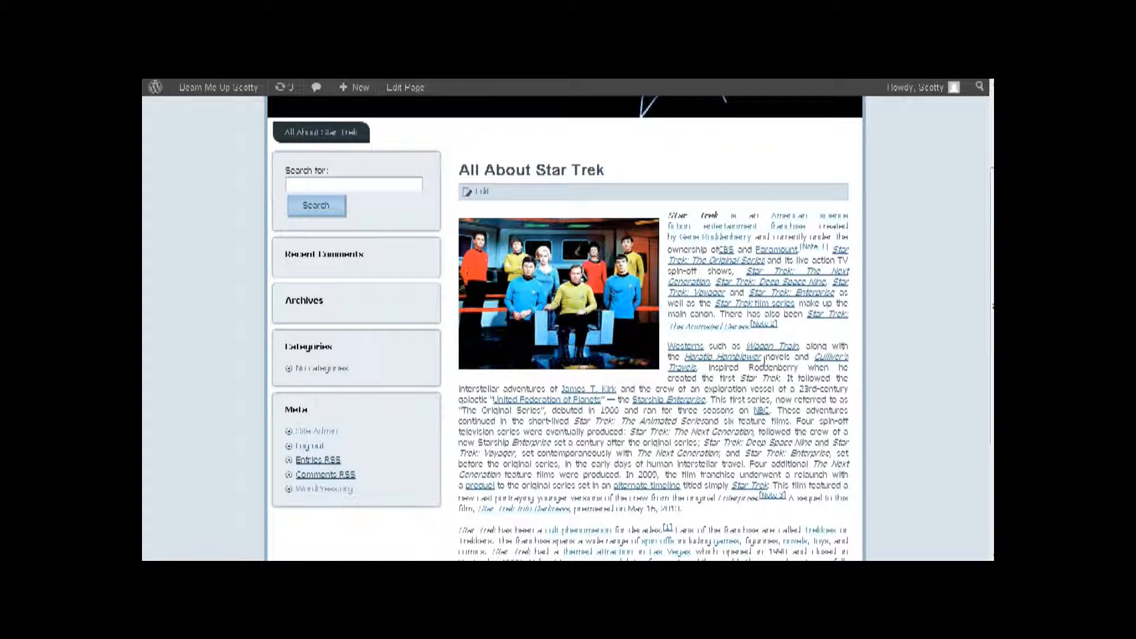
scroll(764, 361, down, 3)
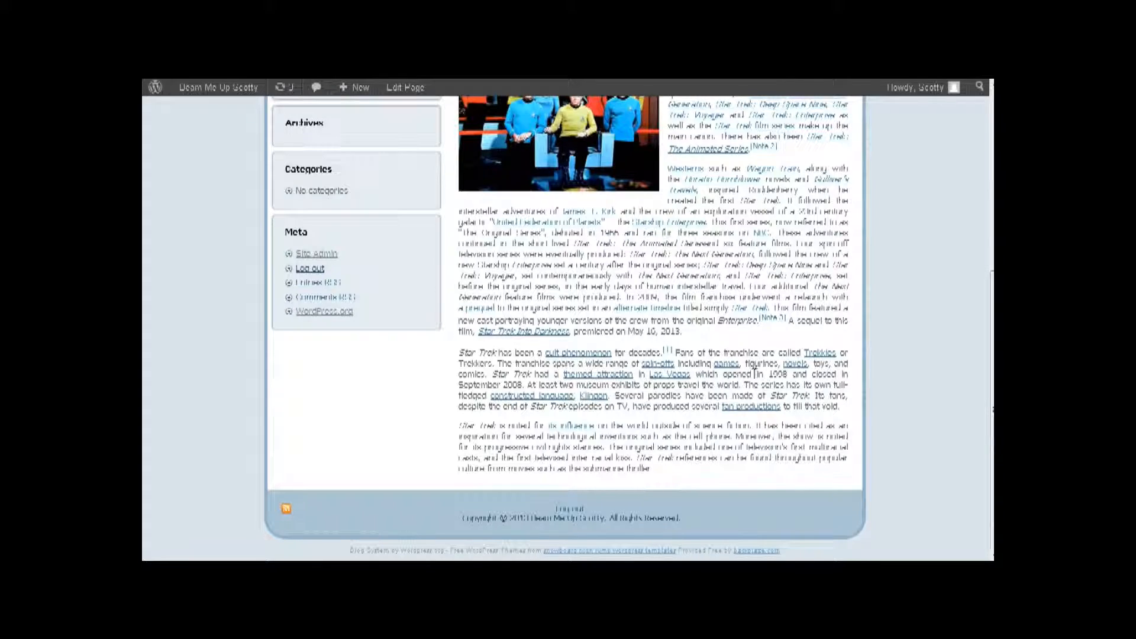
scroll(755, 374, up, 5)
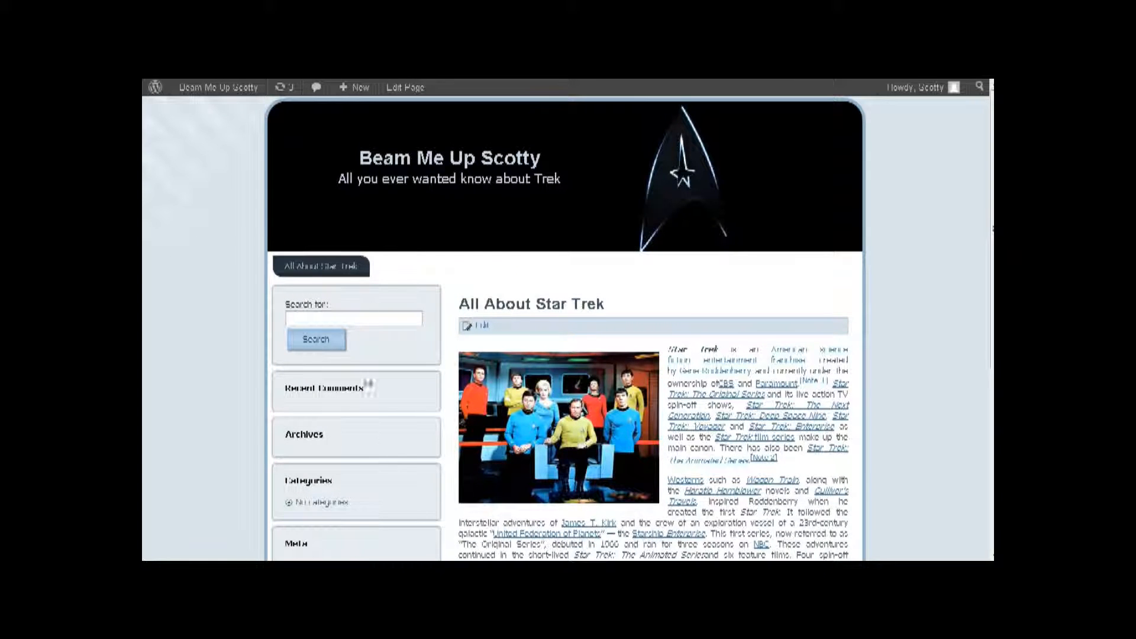
scroll(349, 414, down, 5)
scroll(349, 367, up, 5)
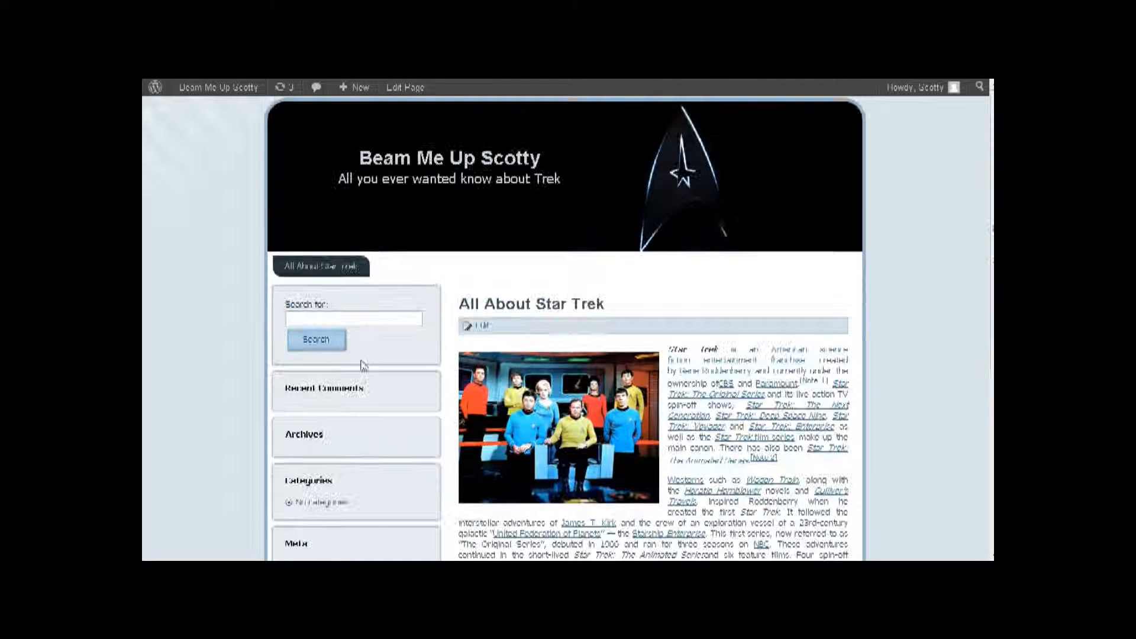
mouse_move(190, 86)
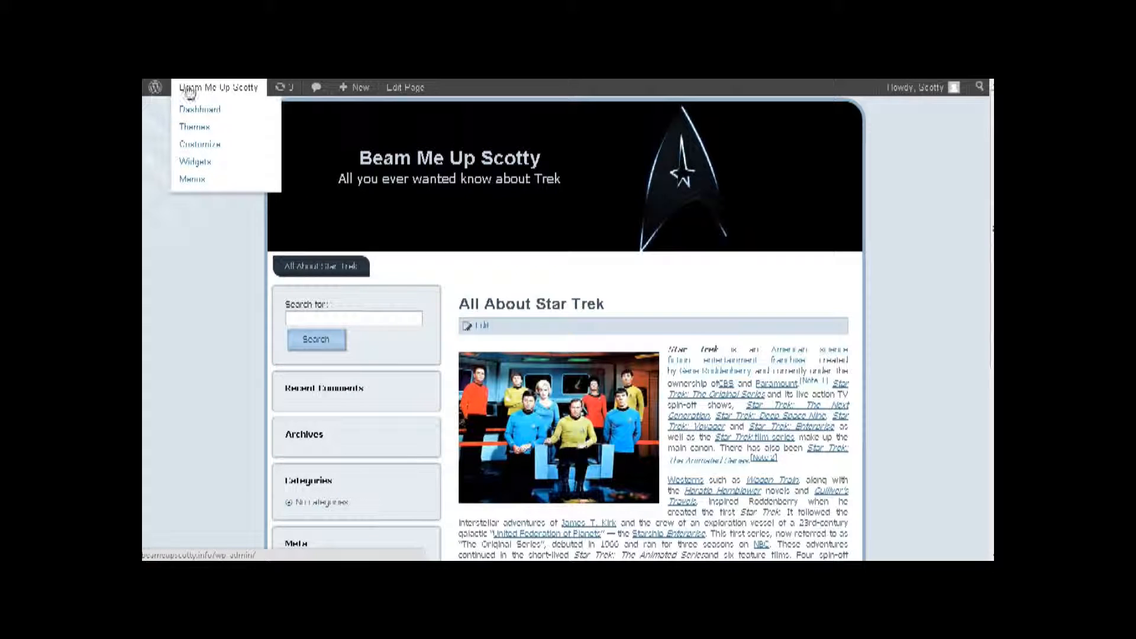
click(197, 111)
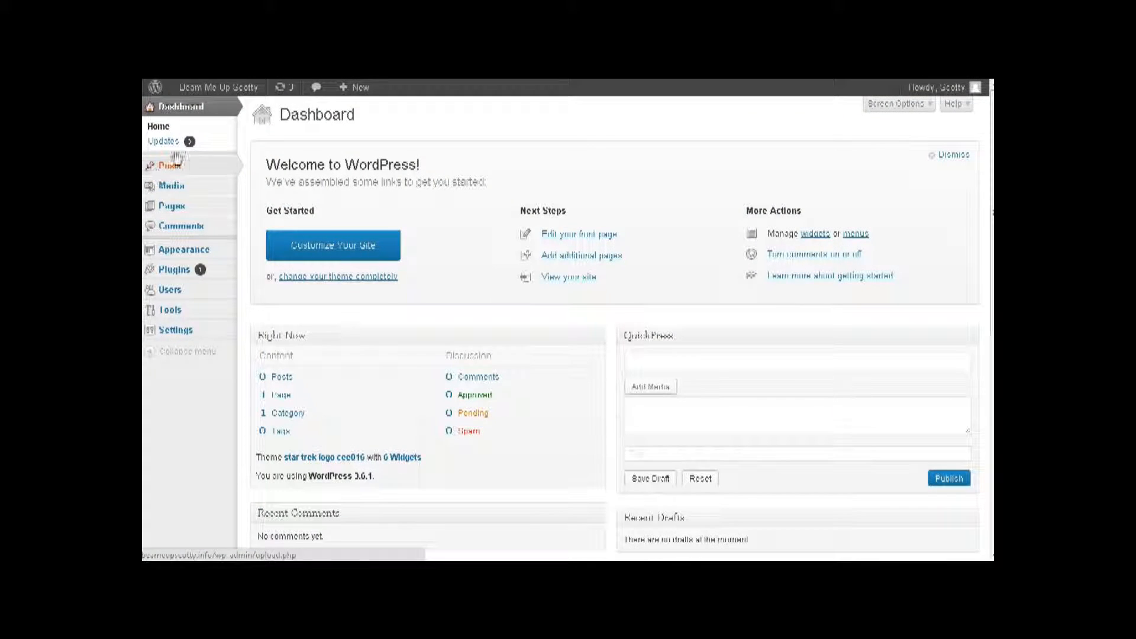
- Remove Recent Posts, Recent Comments, Categories and Meta from the sidebar, adding a Navigation Pages widget below Search
mouse_move(172, 249)
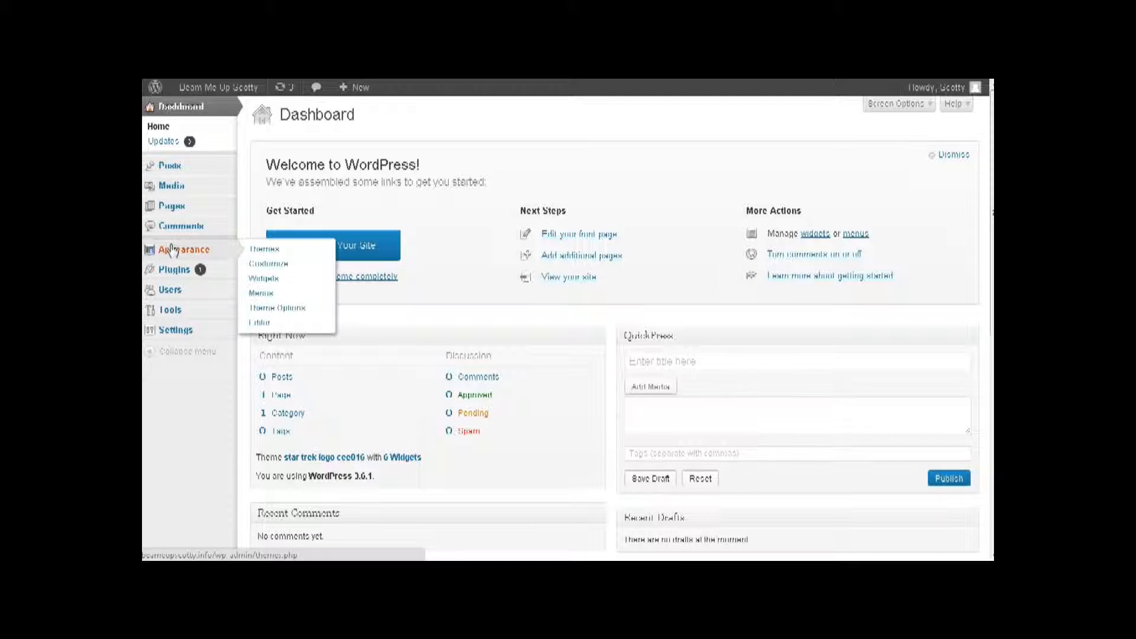
click(279, 279)
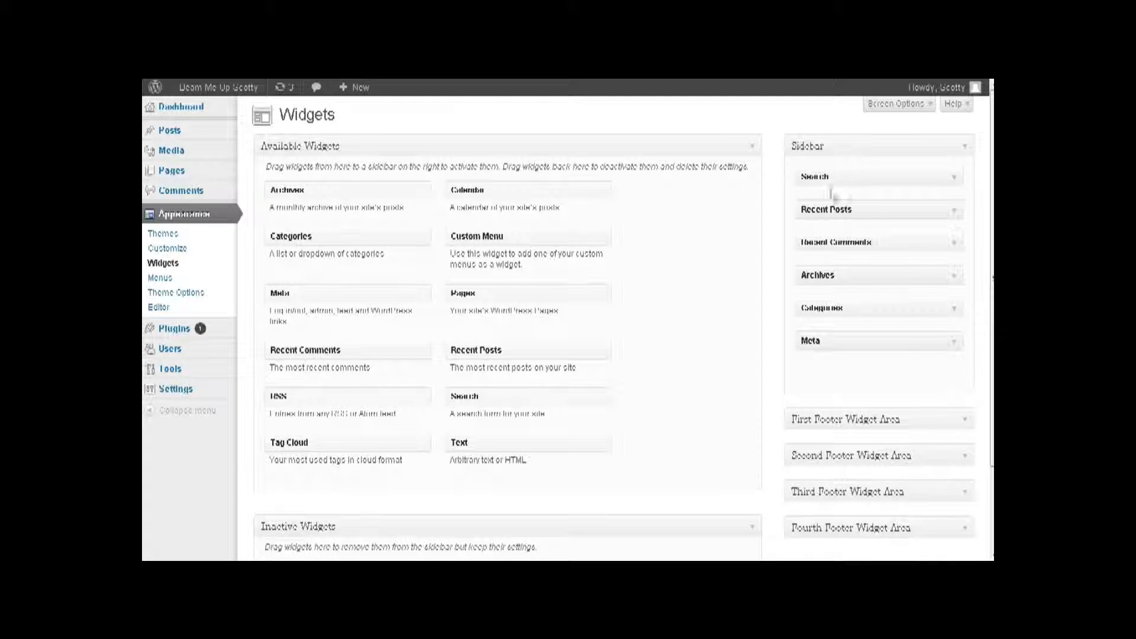
drag(836, 208, 710, 213)
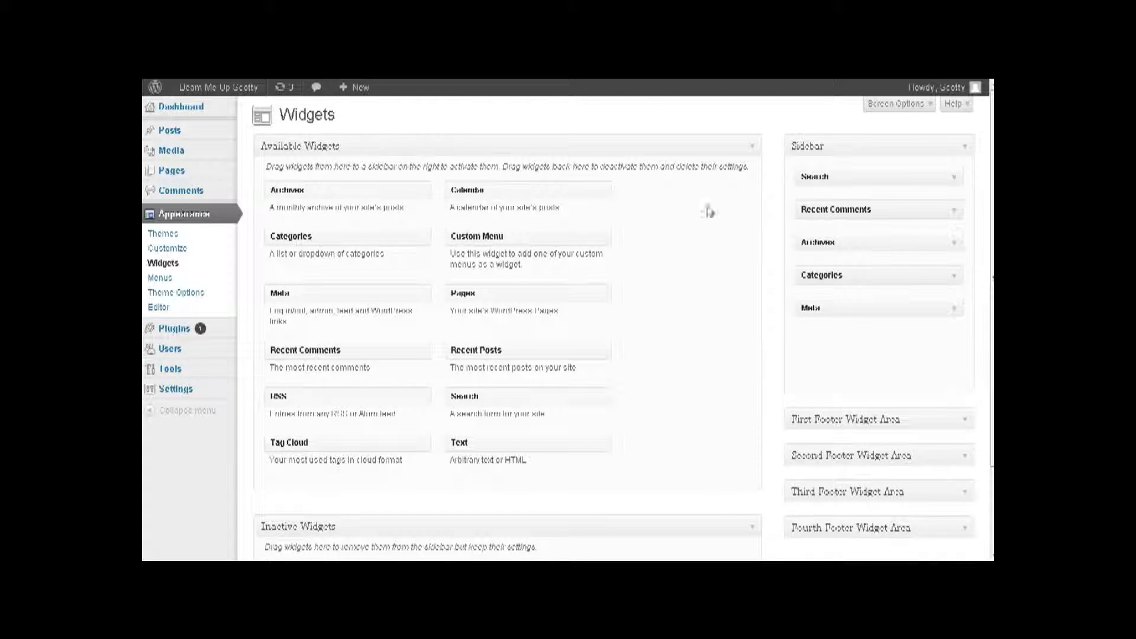
drag(844, 210, 355, 214)
drag(811, 212, 518, 201)
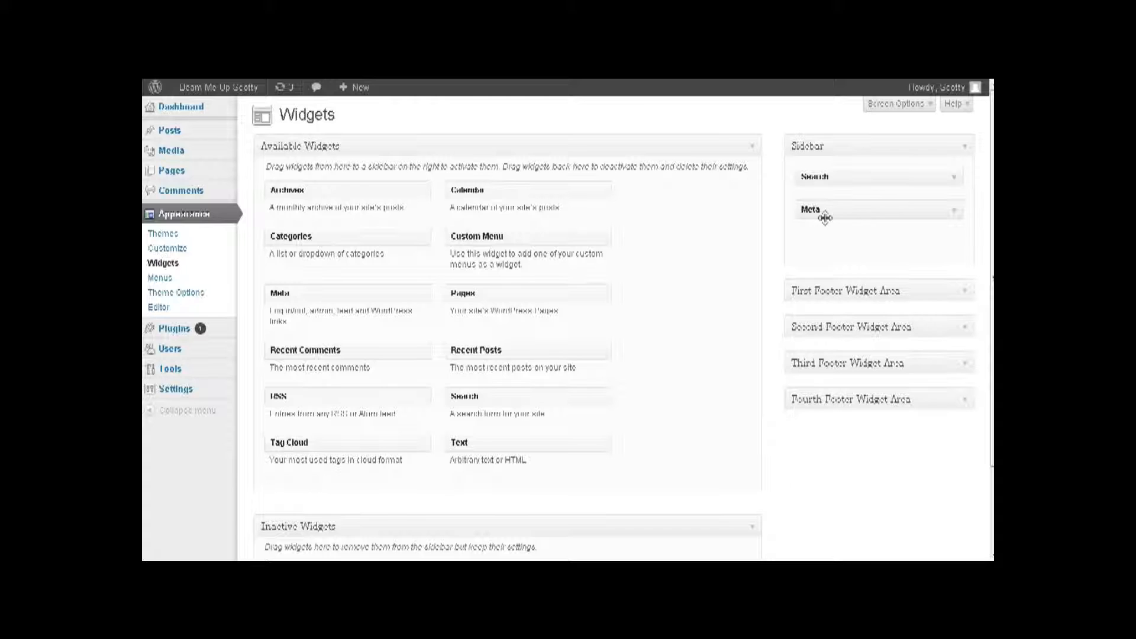
drag(822, 212, 474, 220)
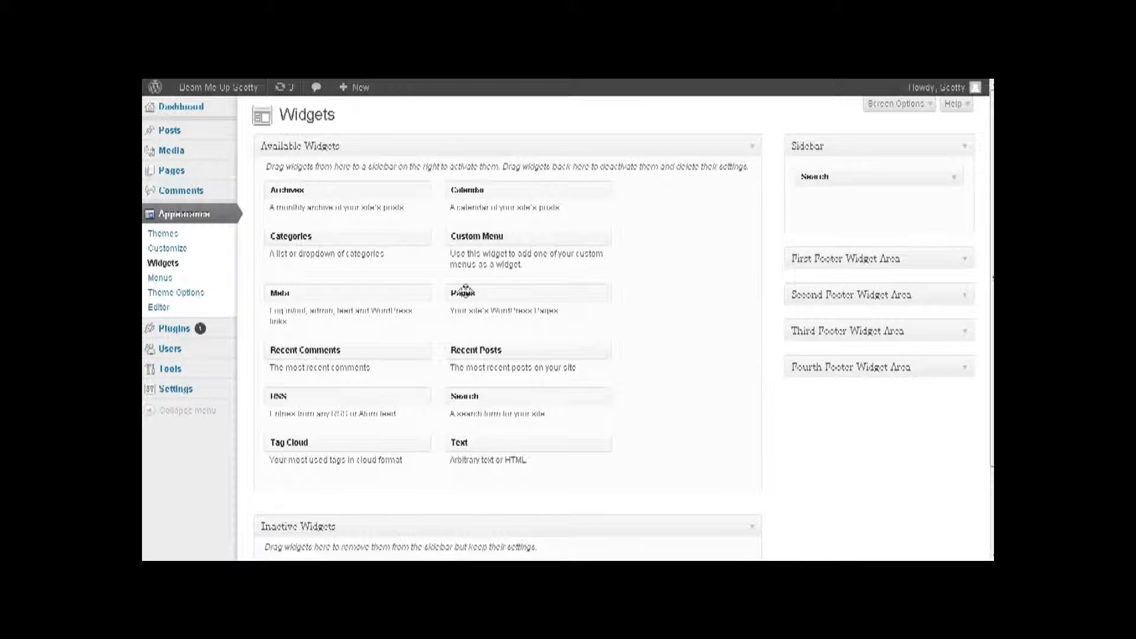
drag(465, 290, 832, 210)
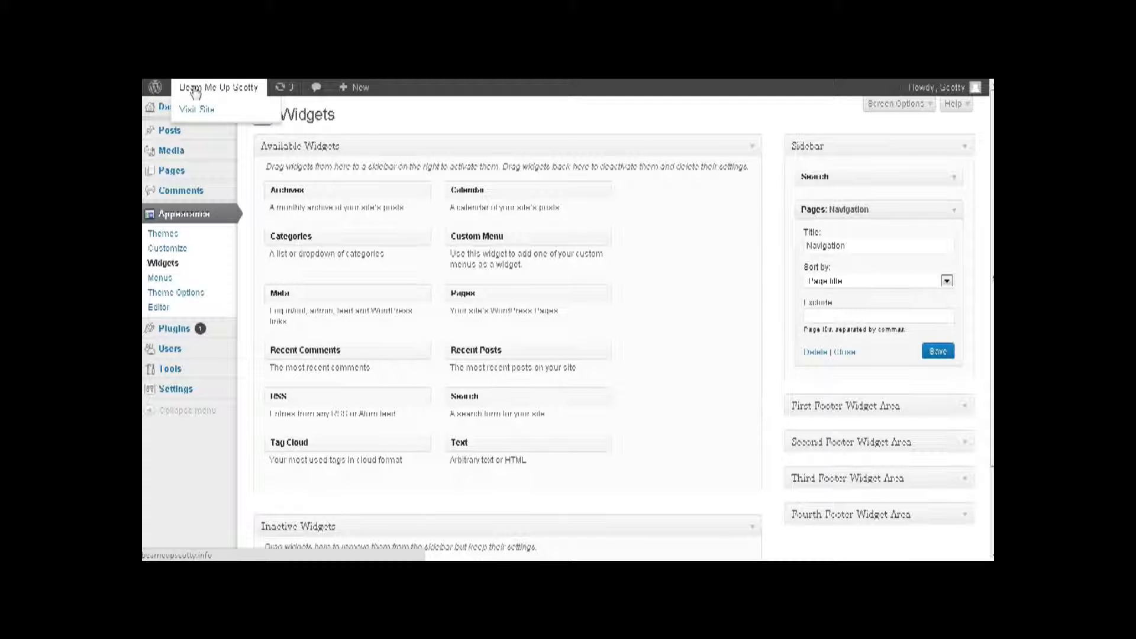
- Confirm the live sidebar shows only Search and Navigation, then return to the Dashboard
click(192, 113)
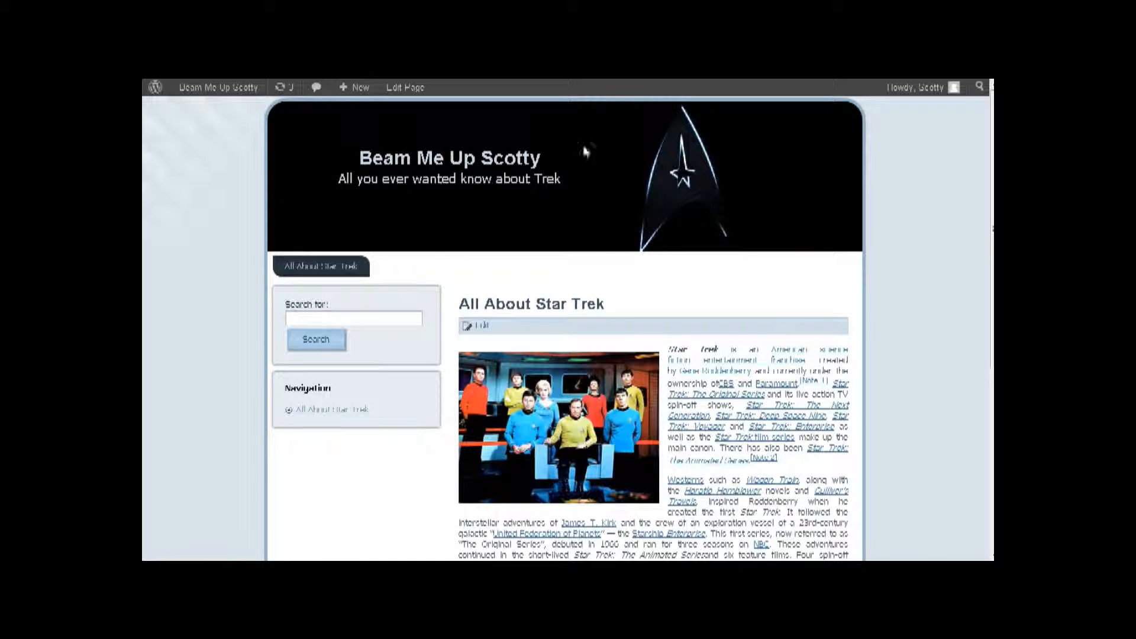
scroll(744, 286, down, 5)
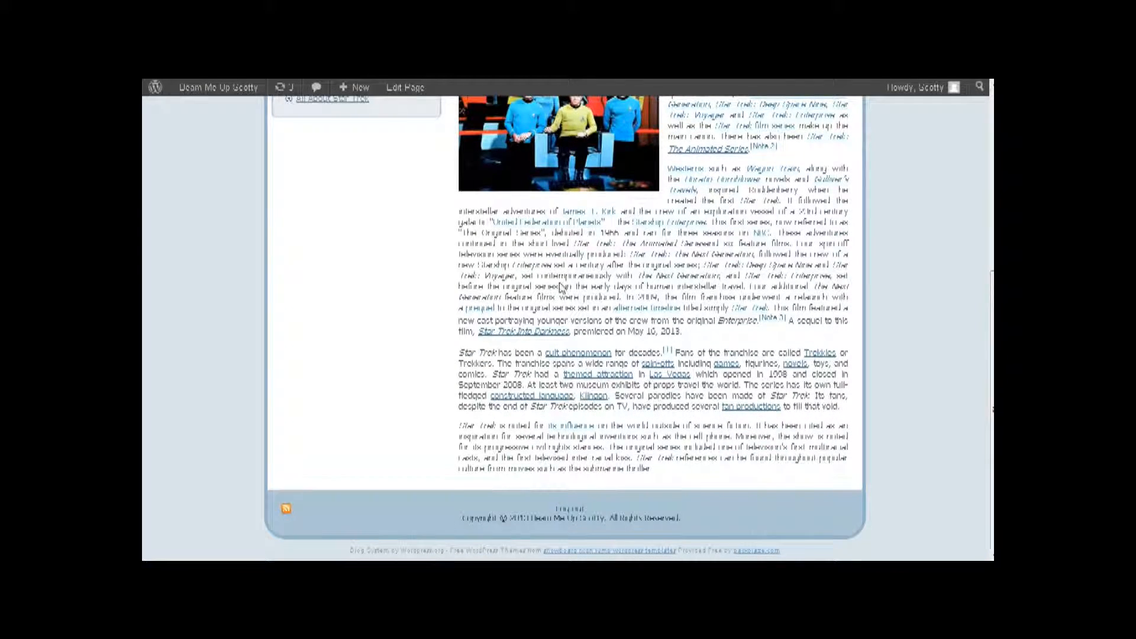
scroll(562, 287, up, 5)
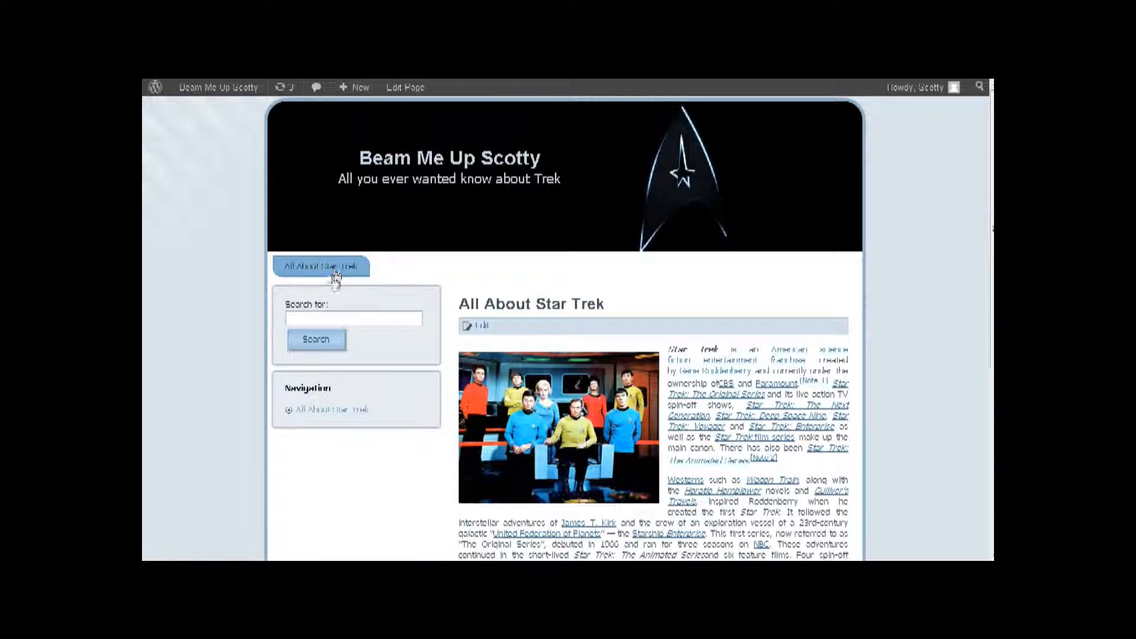
mouse_move(223, 85)
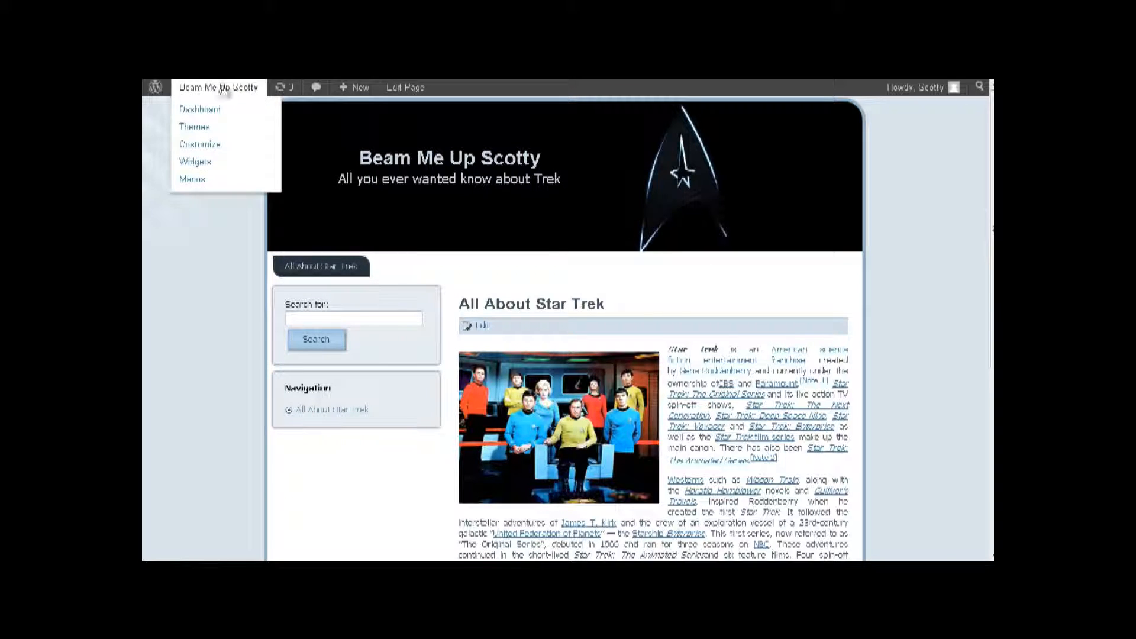
click(210, 108)
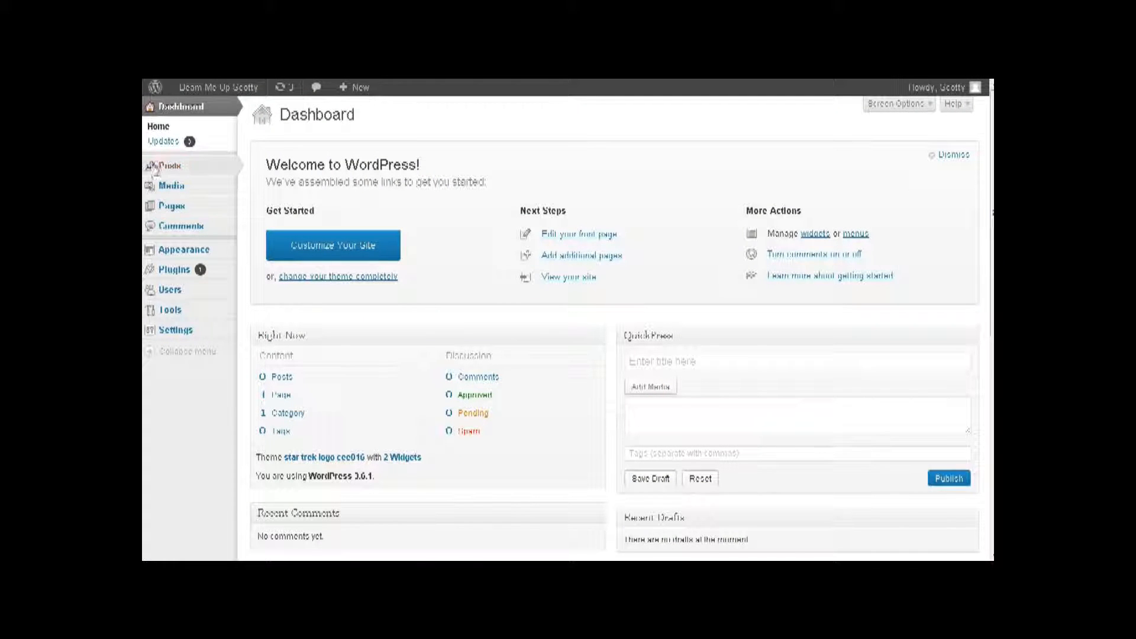
- Publish a new page 'Join Our Newsletter' with body 'Fill in the box below to join our newsletter.'
mouse_move(181, 208)
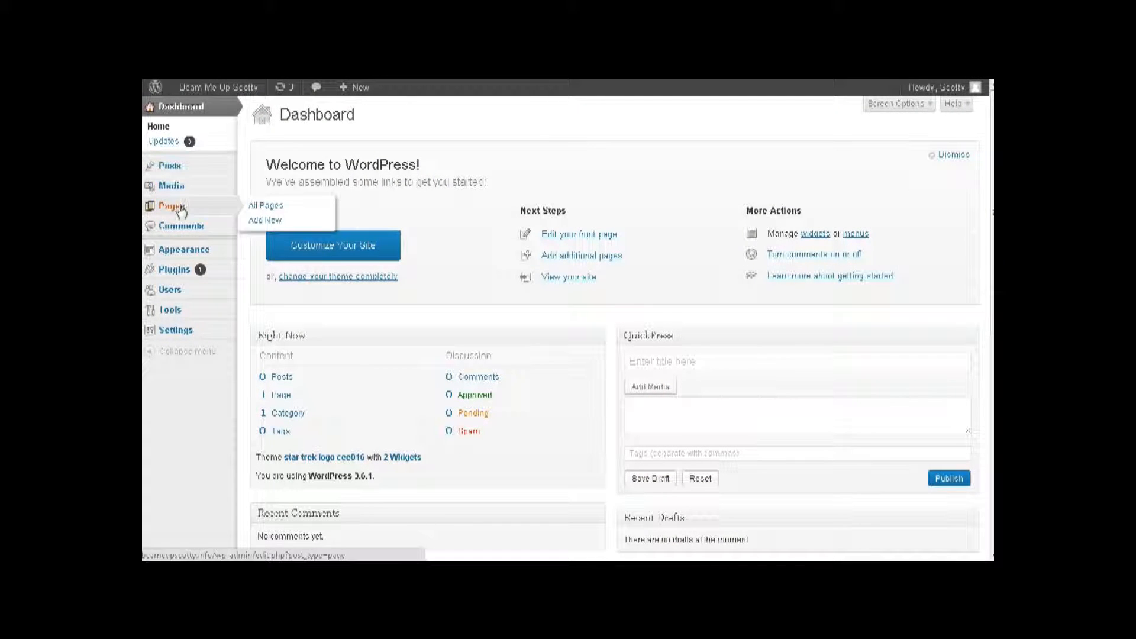
click(263, 222)
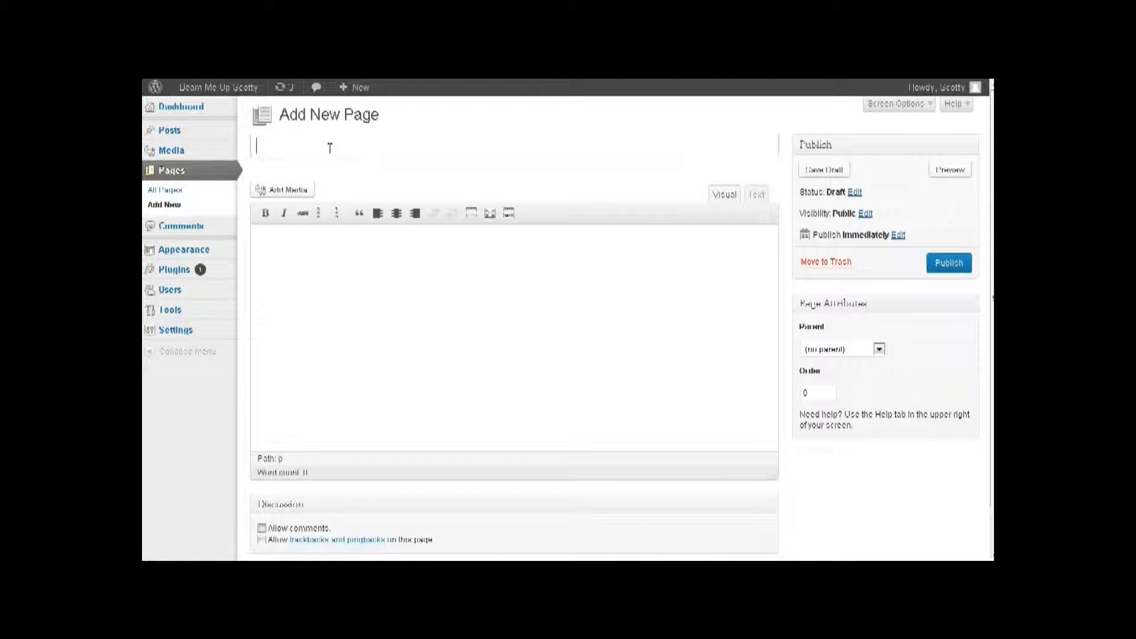
text(Join O)
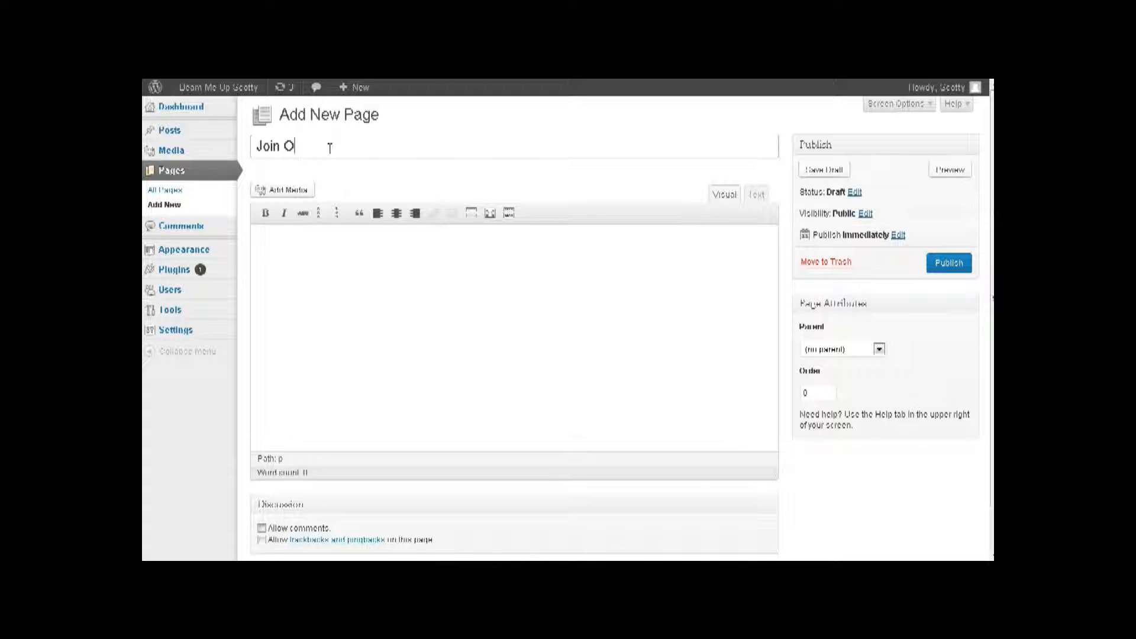
text(ur Newsletter)
click(315, 263)
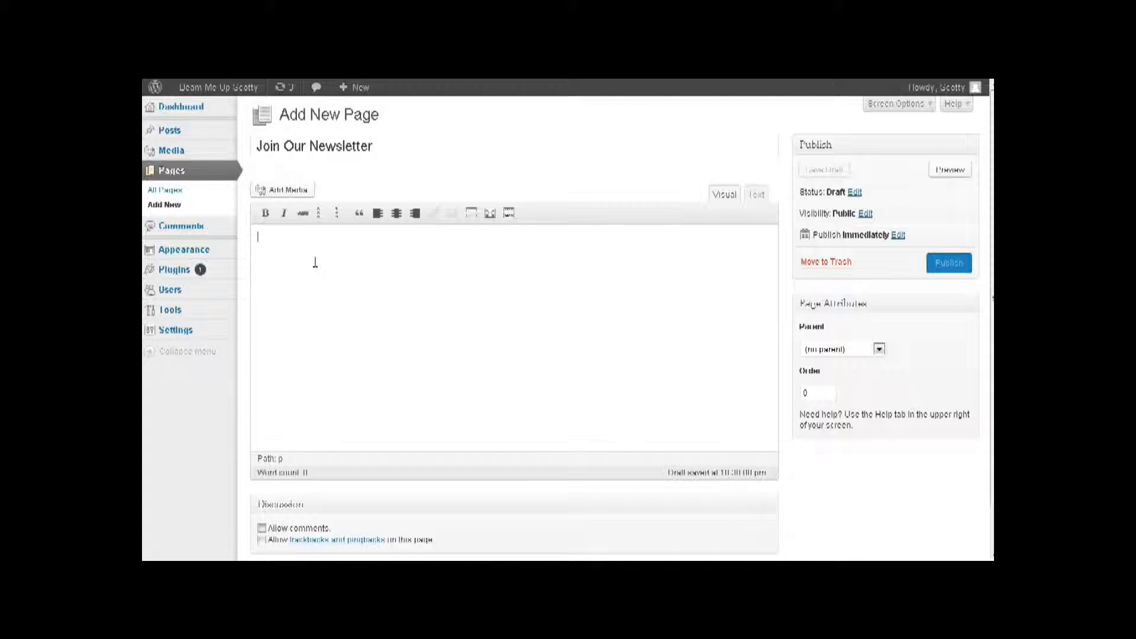
text(I)
text(ill in the b)
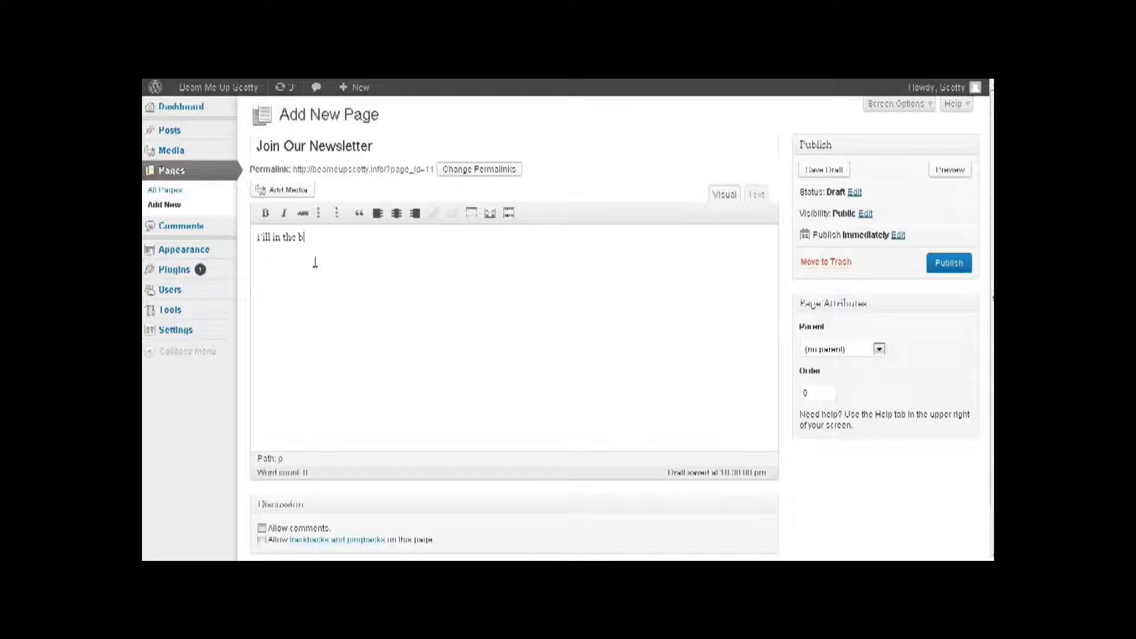
text(ox below to join our newsletter.)
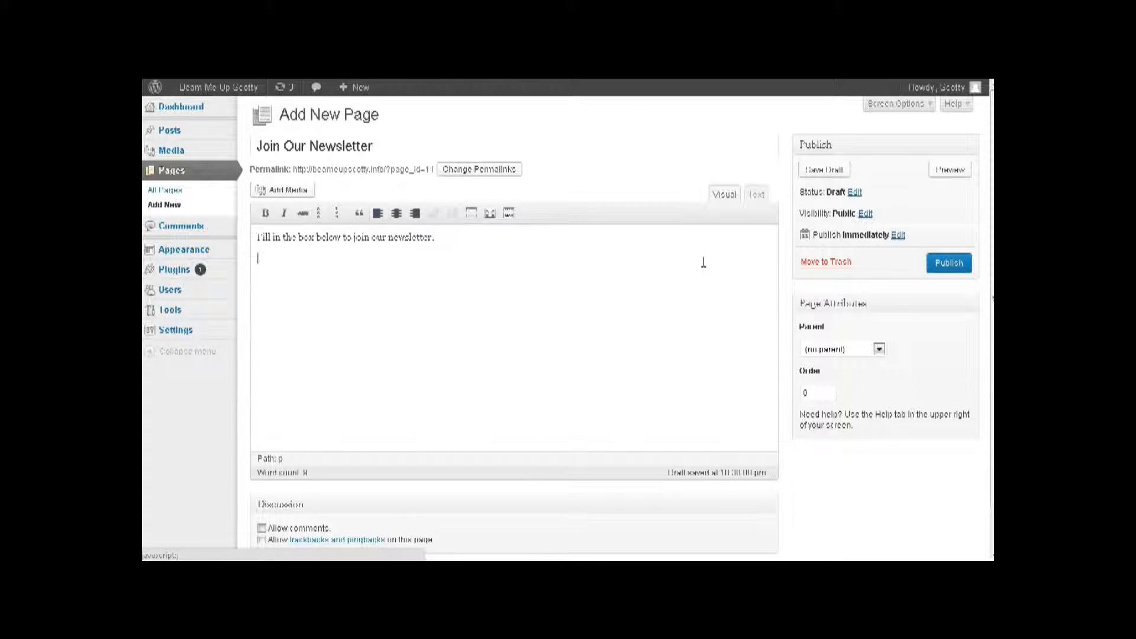
click(962, 263)
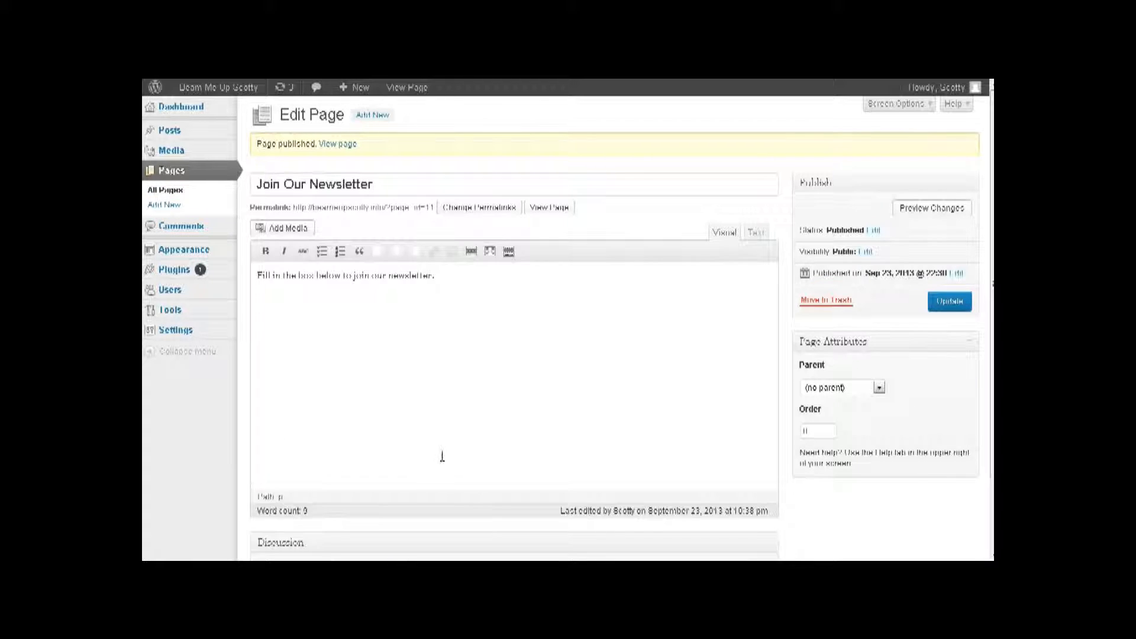
scroll(441, 458, down, 3)
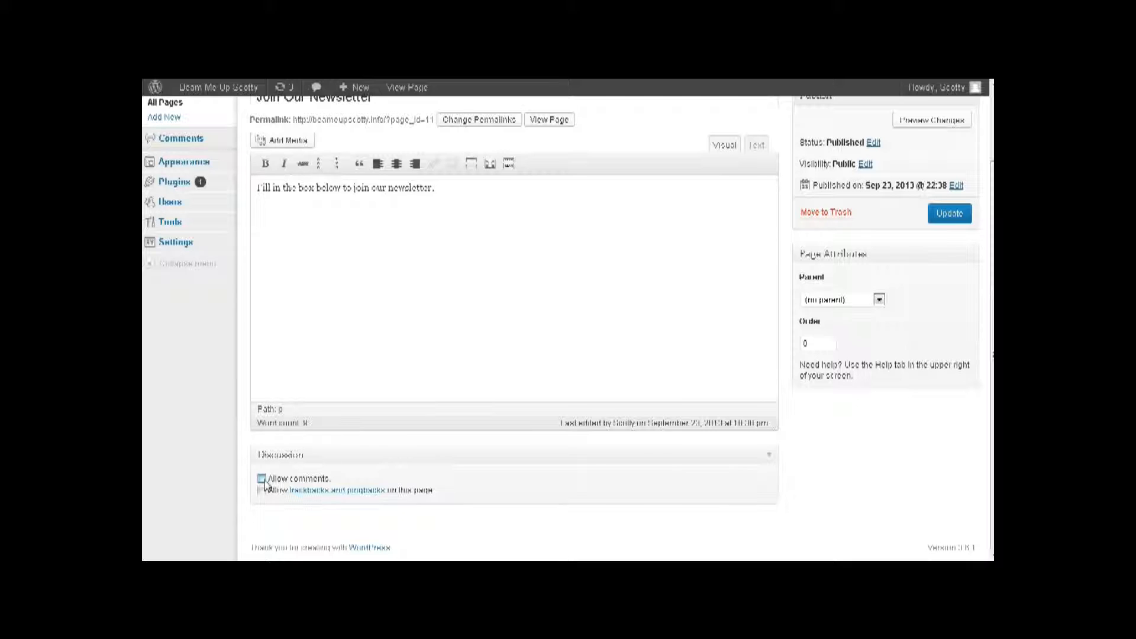
scroll(444, 432, up, 2)
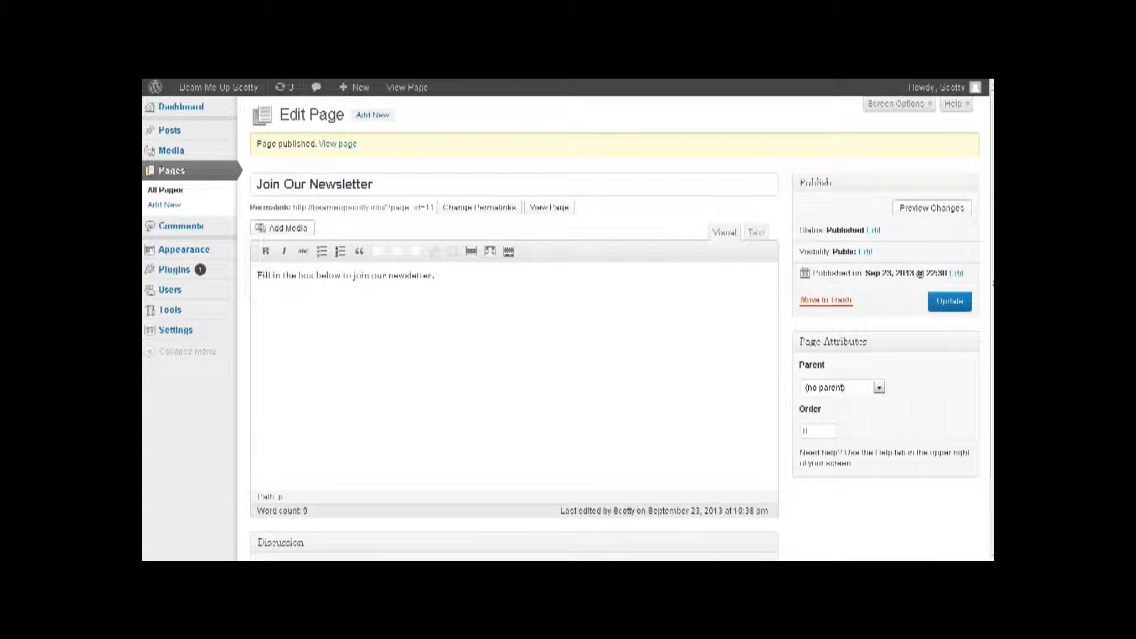
- On the live site, open the Join Our Newsletter page, then go back to All About Star Trek
mouse_move(216, 88)
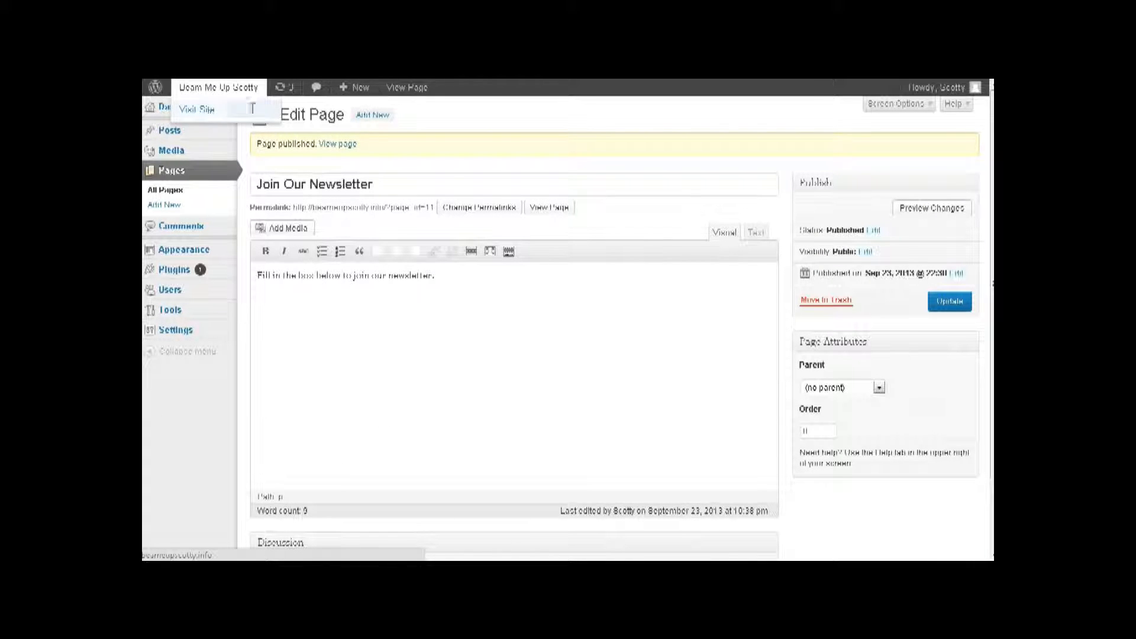
click(204, 108)
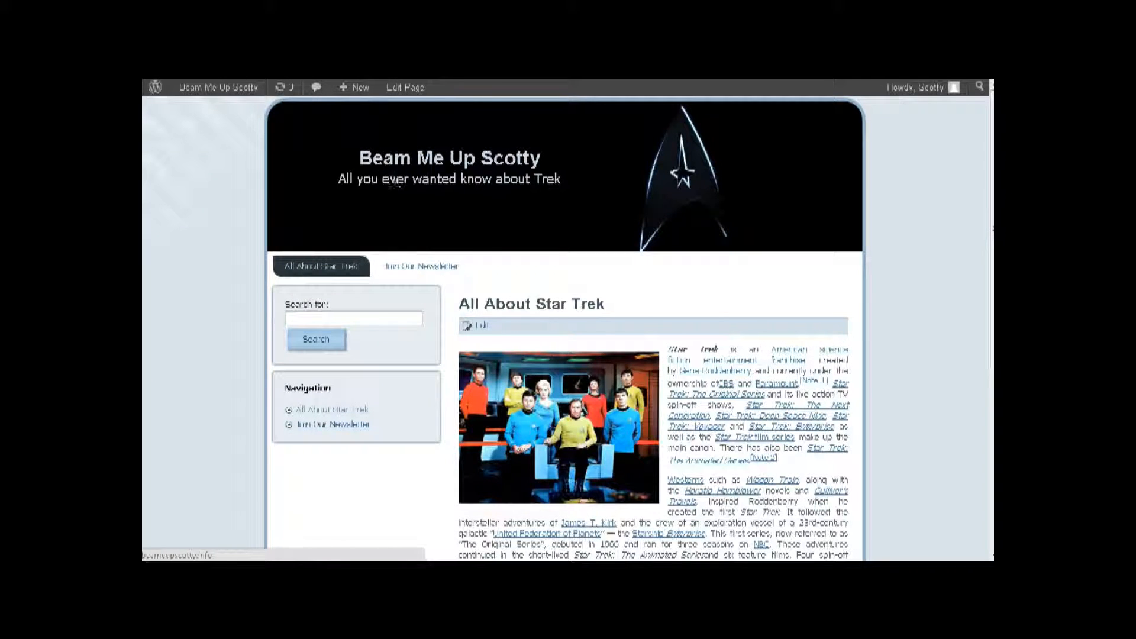
click(330, 426)
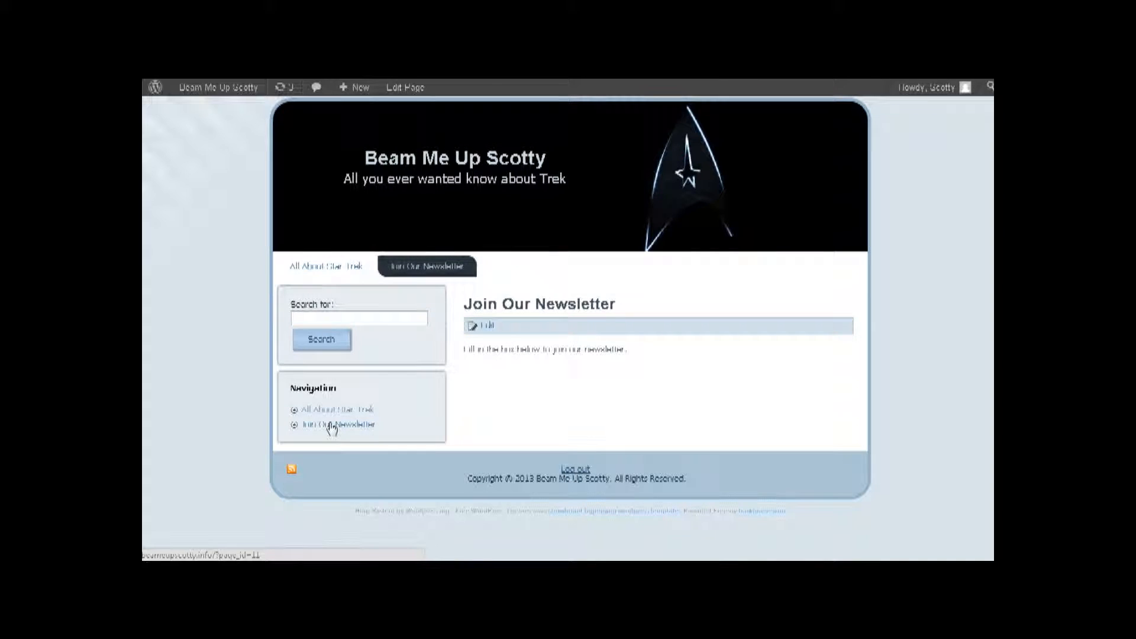
click(332, 412)
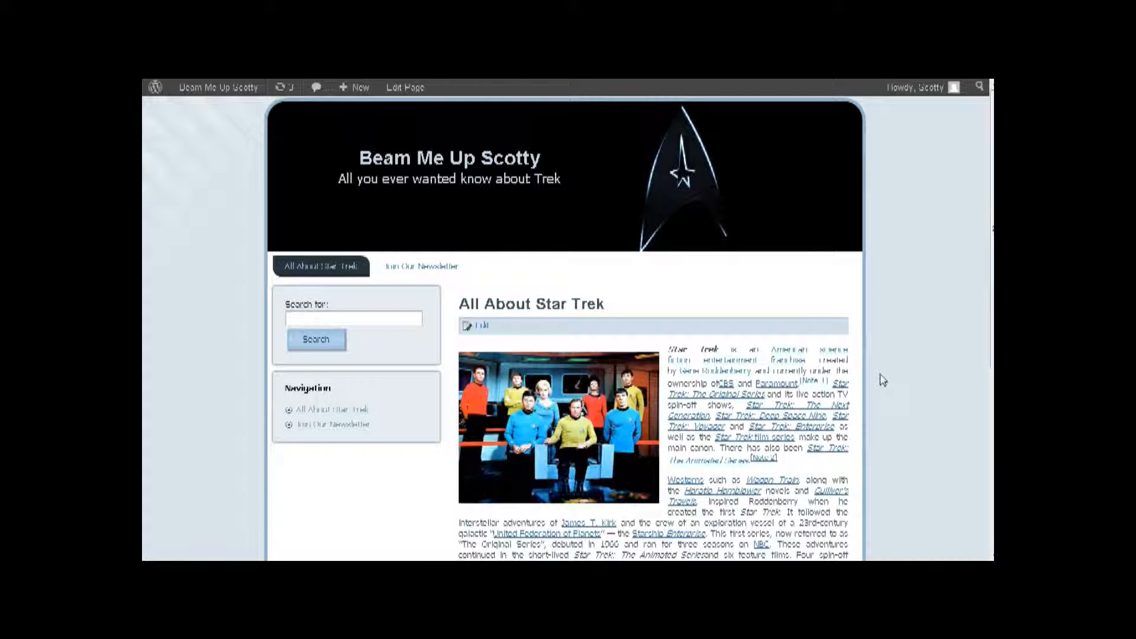
scroll(910, 316, down, 5)
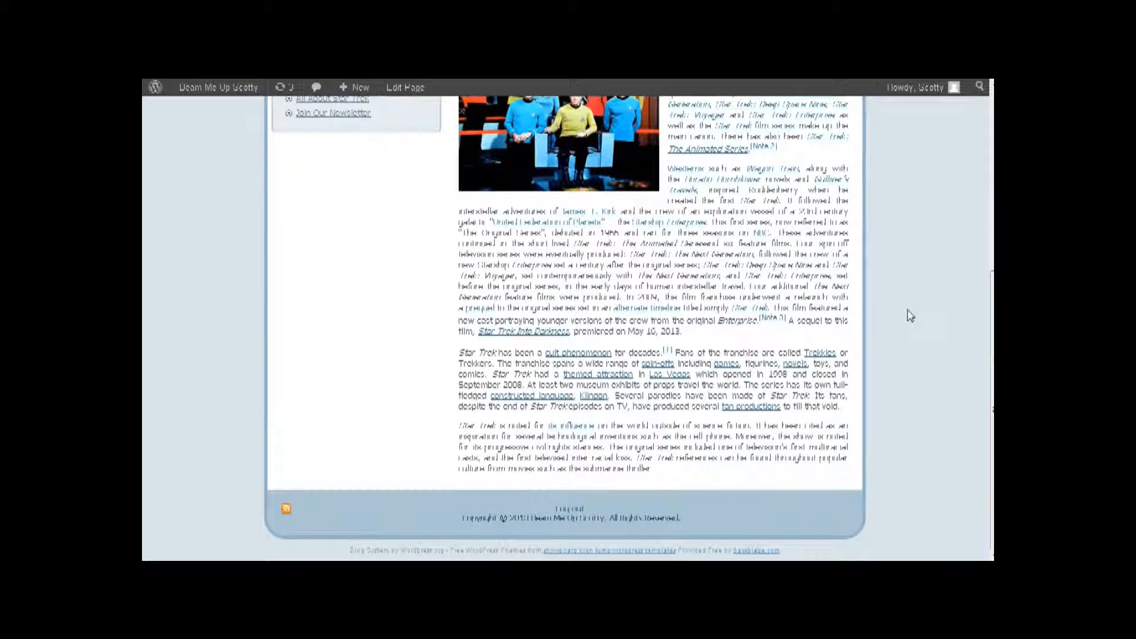
scroll(910, 316, up, 5)
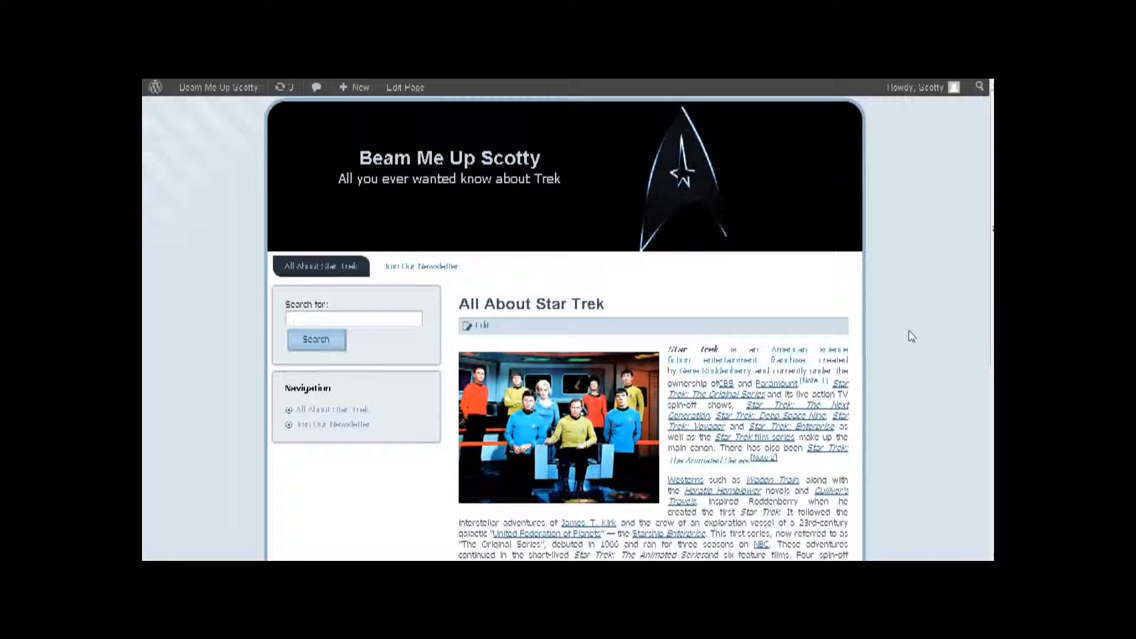